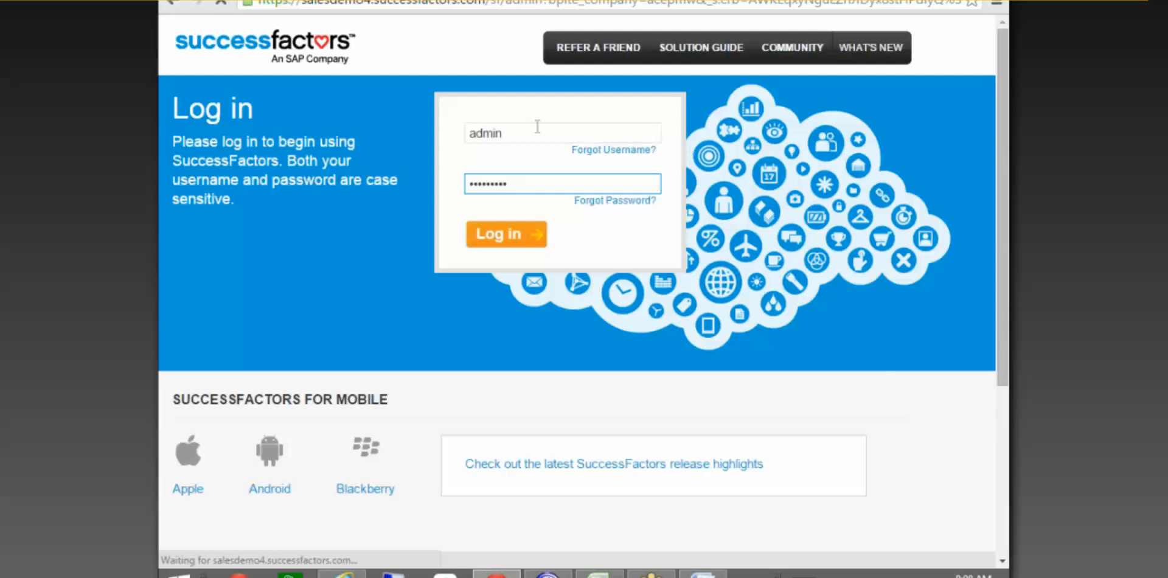
Raise the system volume two notches while on the login page.
{"action": "key", "text": "XF86AudioRaiseVolume"}
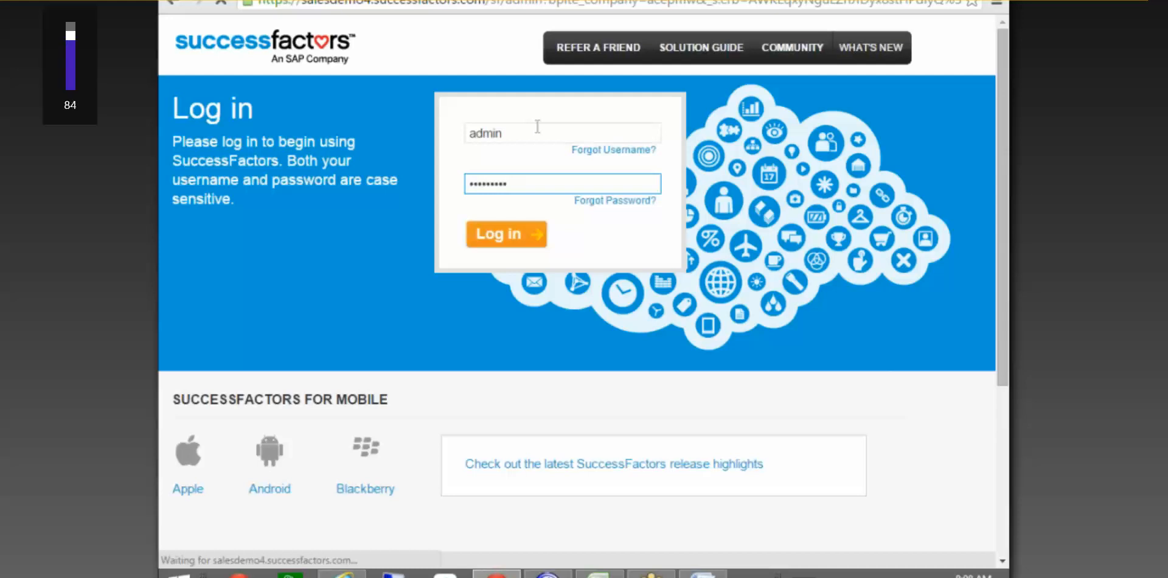
{"action": "key", "text": "XF86AudioRaiseVolume"}
{"action": "key", "text": "XF86AudioRaiseVolume"}
{"action": "key", "text": "XF86AudioRaiseVolume"}
{"action": "key", "text": "XF86AudioRaiseVolume"}
{"action": "key", "text": "XF86AudioRaiseVolume"}
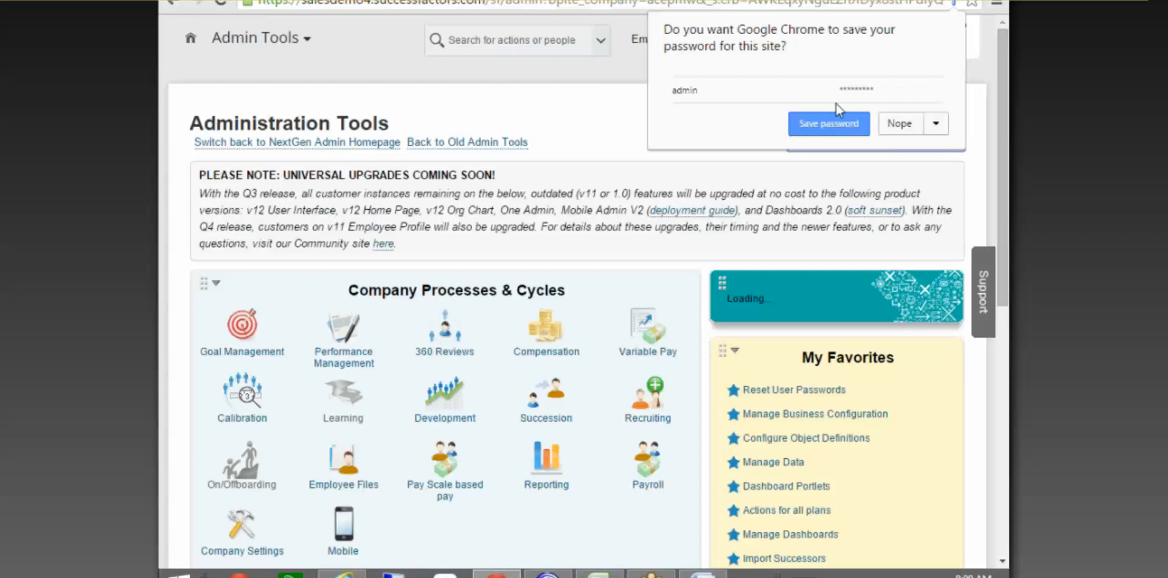
Decline saving the password and open Manage Time Off Structures via a 'time' tool search.
{"action": "left_click", "coordinate": [894, 124]}
{"action": "left_click", "coordinate": [821, 142]}
{"action": "type", "text": "time"}
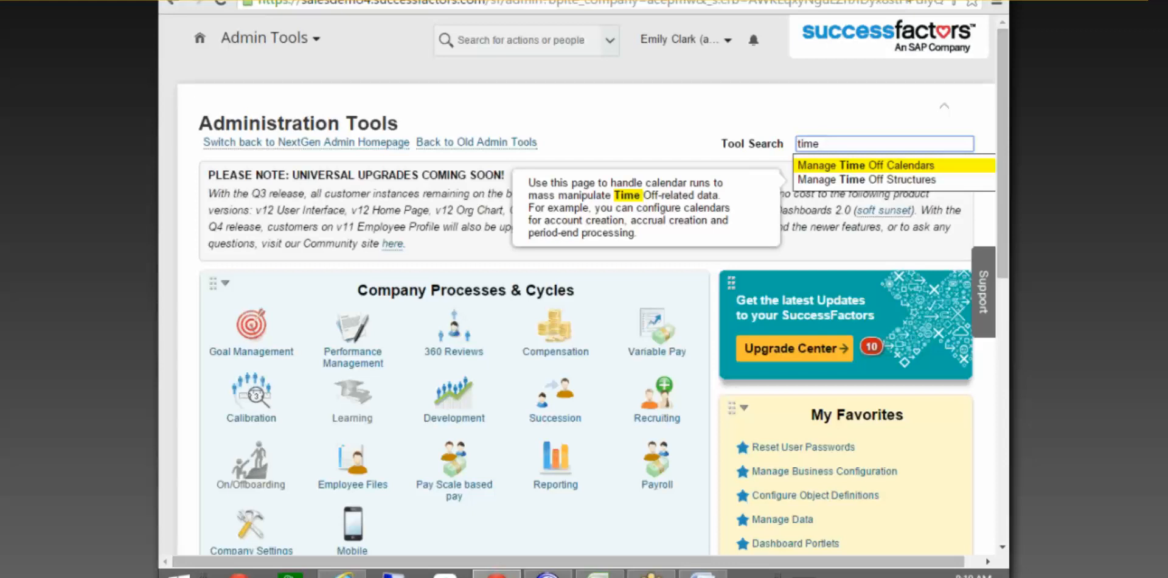
{"action": "left_click", "coordinate": [895, 180]}
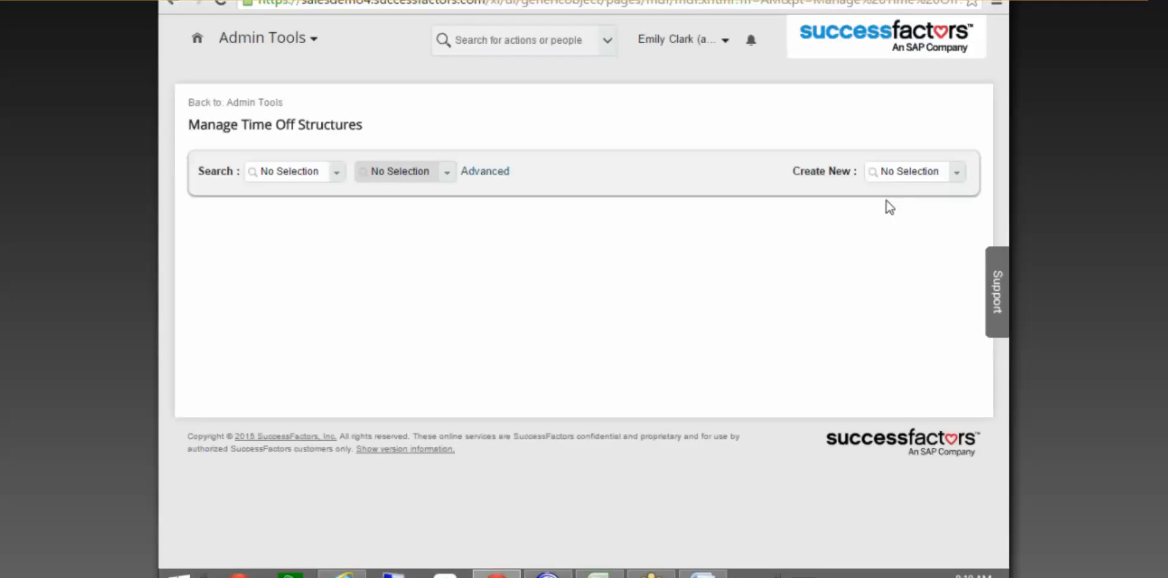
Start a new Holiday from the Create New list, searching 'Holida'.
{"action": "left_click", "coordinate": [894, 166]}
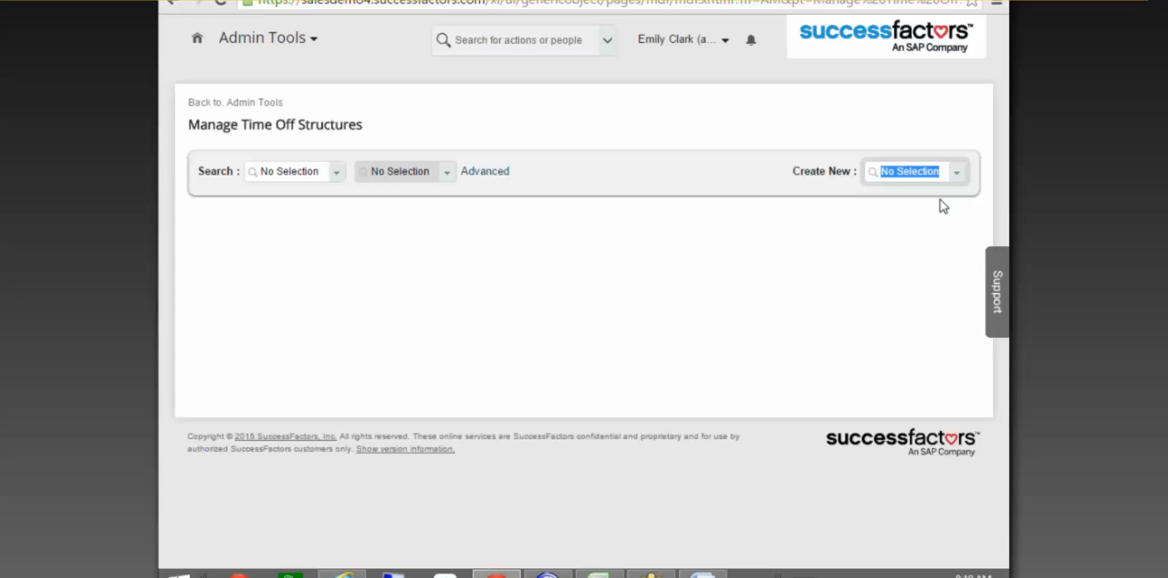
{"action": "type", "text": "time"}
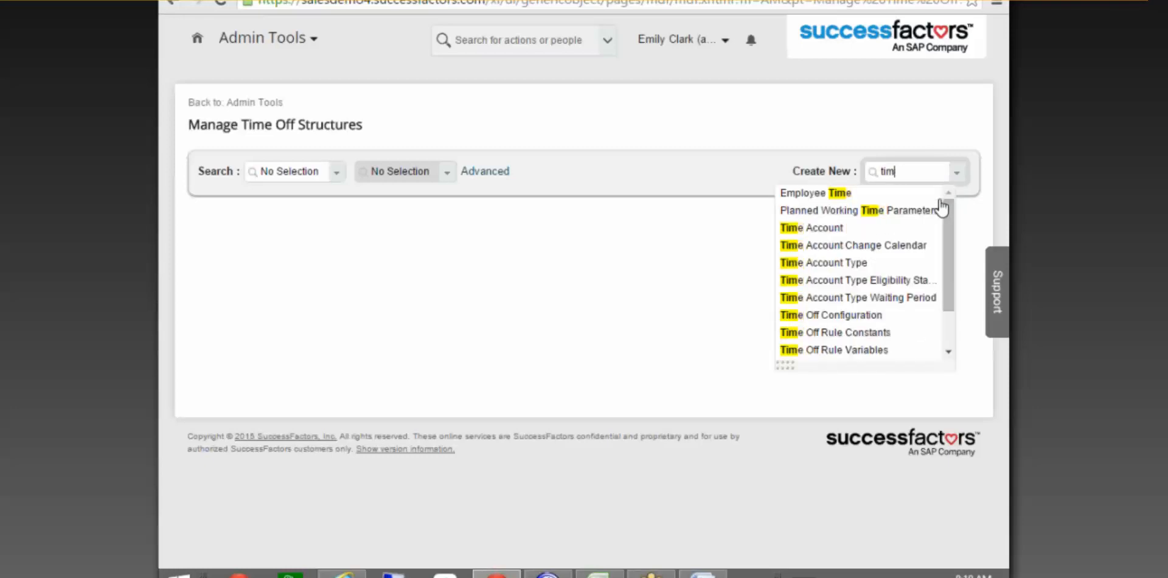
{"action": "key", "text": "BackSpace"}
{"action": "key", "text": "BackSpace"}
{"action": "key", "text": "BackSpace"}
{"action": "key", "text": "BackSpace"}
{"action": "type", "text": "Holida"}
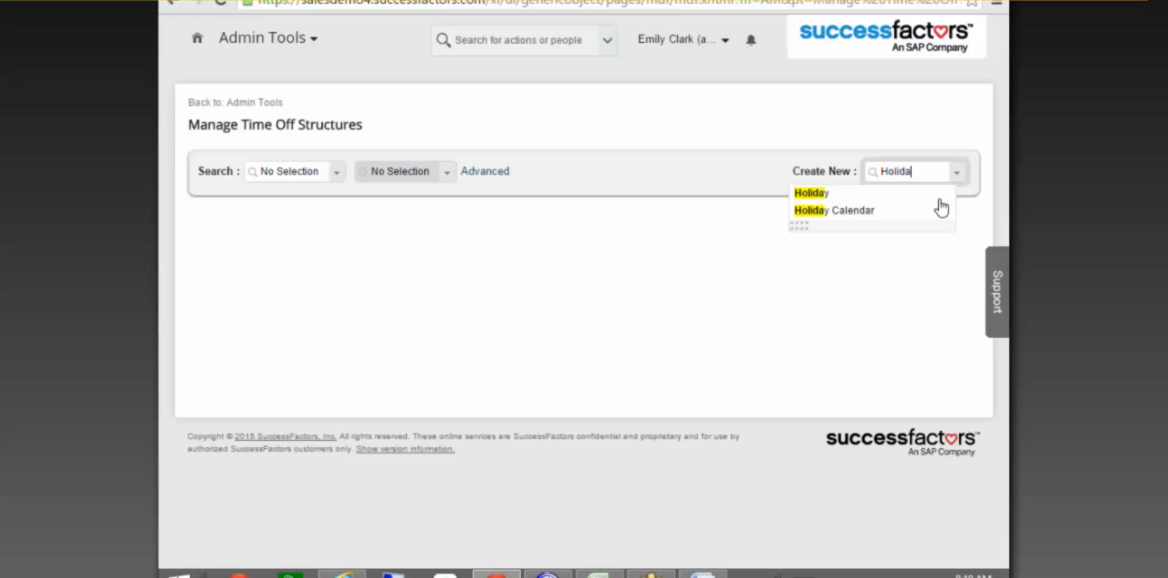
{"action": "left_click", "coordinate": [809, 194]}
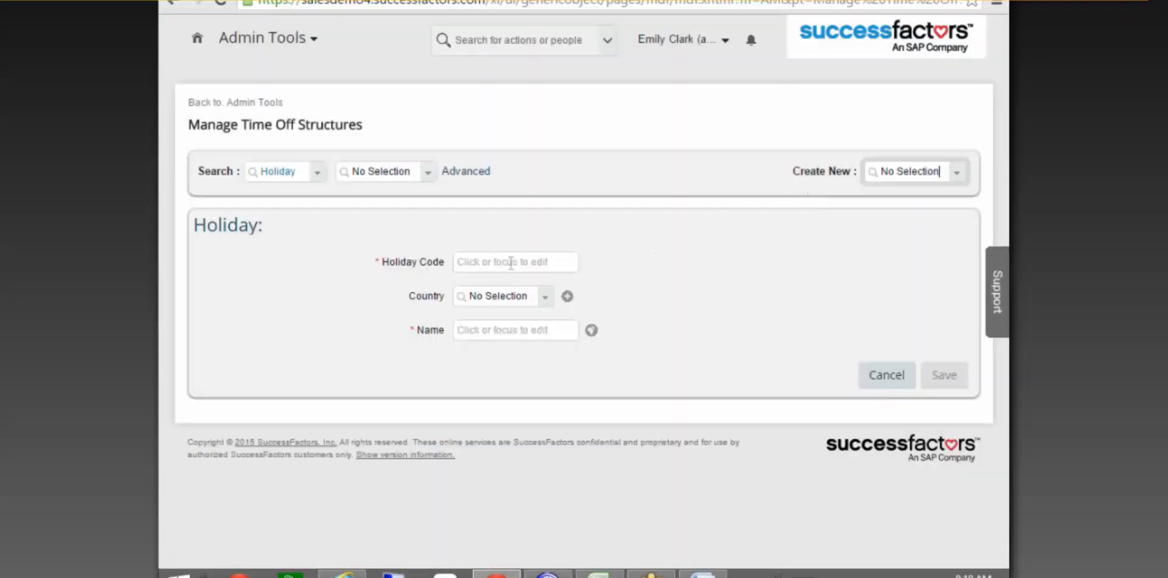
Enter code NewYearEve, country United States (USA), name New Year, and save the holiday.
{"action": "left_click", "coordinate": [511, 263]}
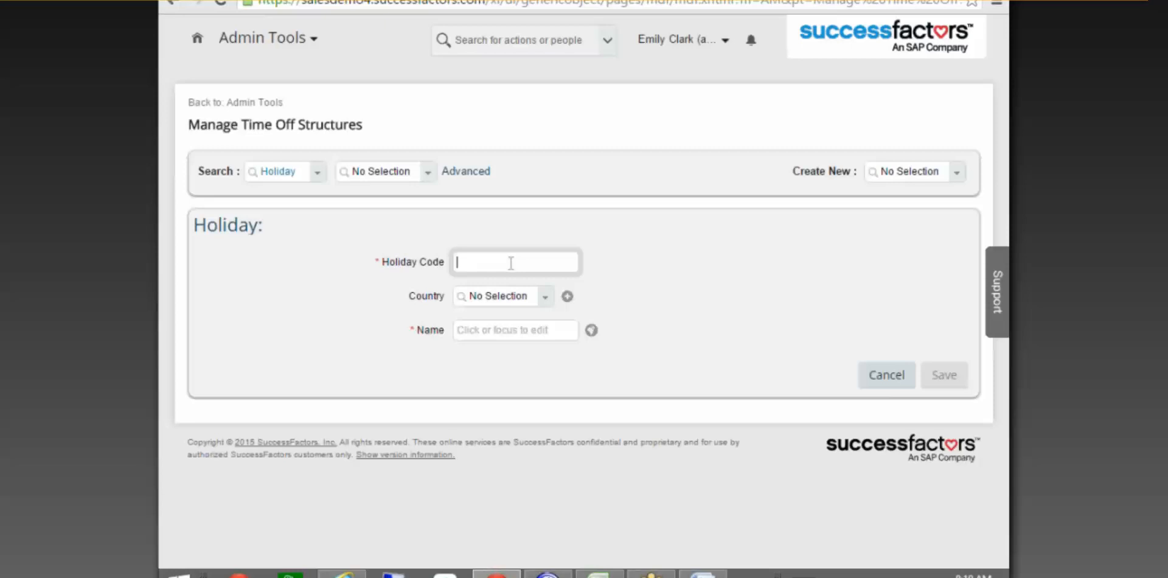
{"action": "type", "text": "NewYearEve"}
{"action": "key", "text": "Tab"}
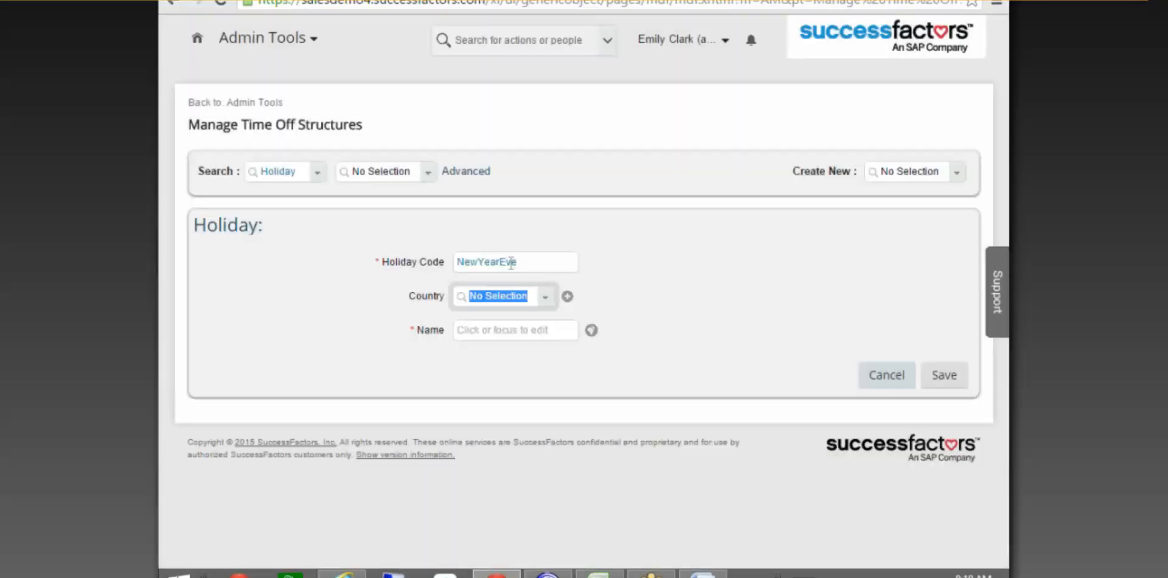
{"action": "type", "text": "United"}
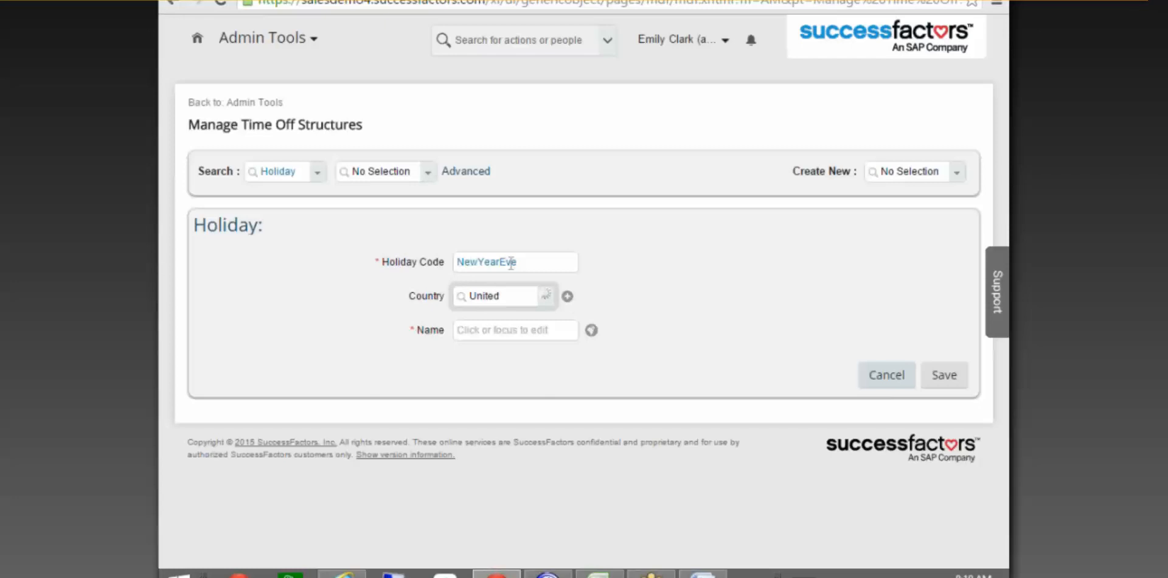
{"action": "left_click", "coordinate": [511, 357]}
{"action": "left_click", "coordinate": [513, 332]}
{"action": "type", "text": "New yEA"}
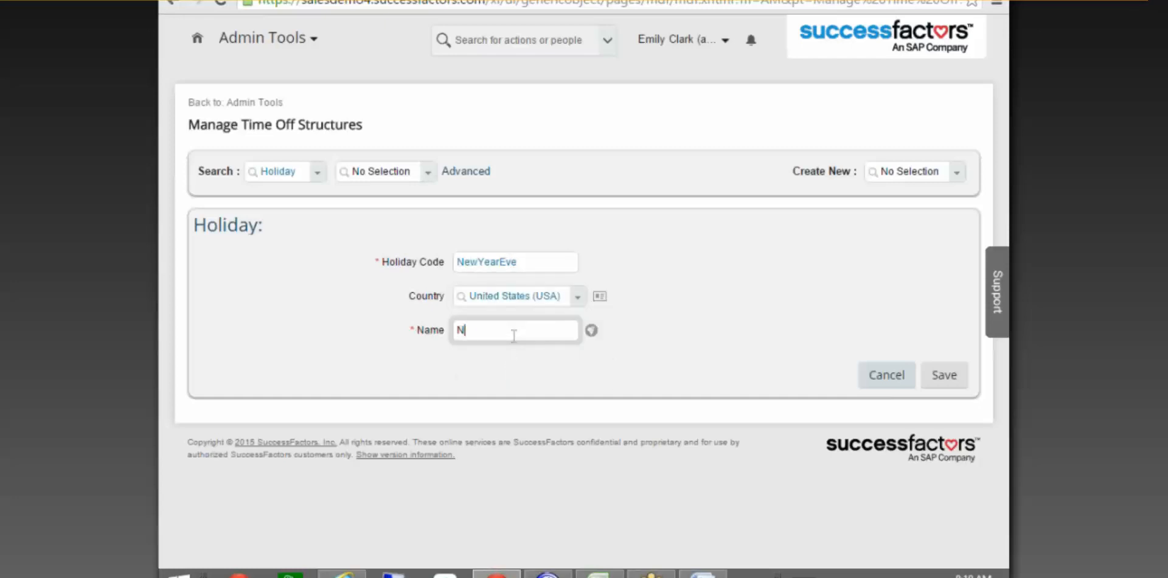
{"action": "key", "text": "BackSpace"}
{"action": "key", "text": "BackSpace"}
{"action": "key", "text": "BackSpace"}
{"action": "type", "text": "Year"}
{"action": "left_click", "coordinate": [946, 375]}
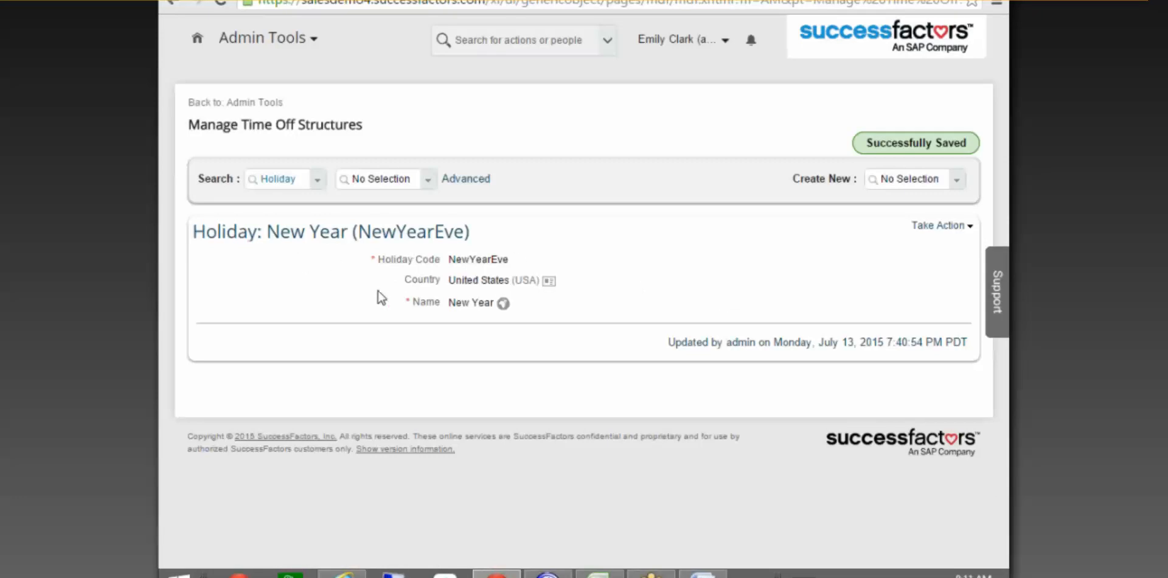
Start a new Holiday Calendar from the Create New list.
{"action": "left_click", "coordinate": [907, 179]}
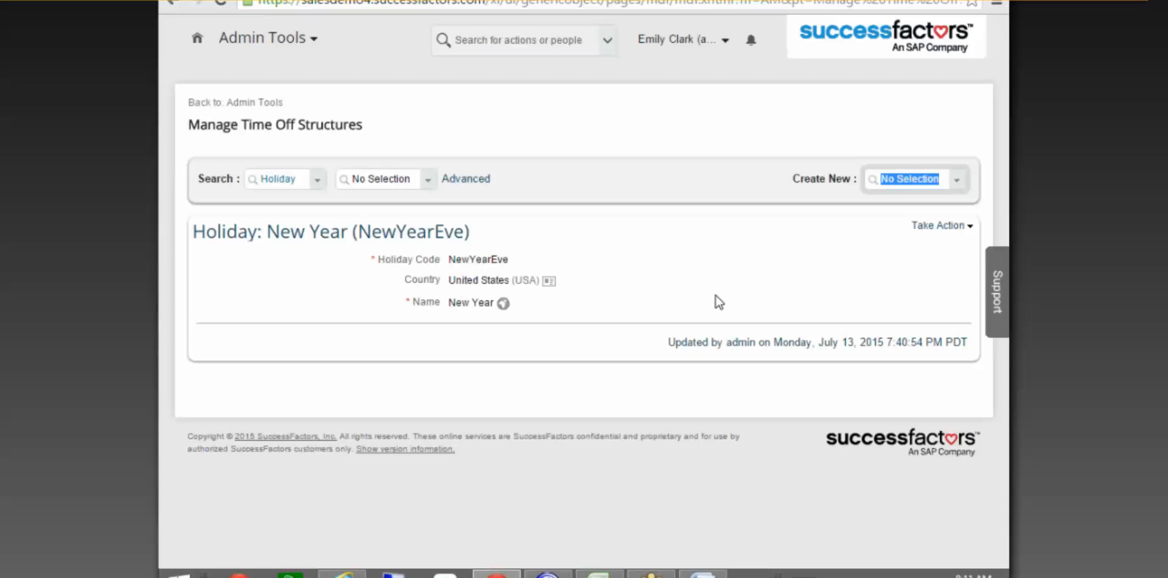
{"action": "type", "text": "Holiday"}
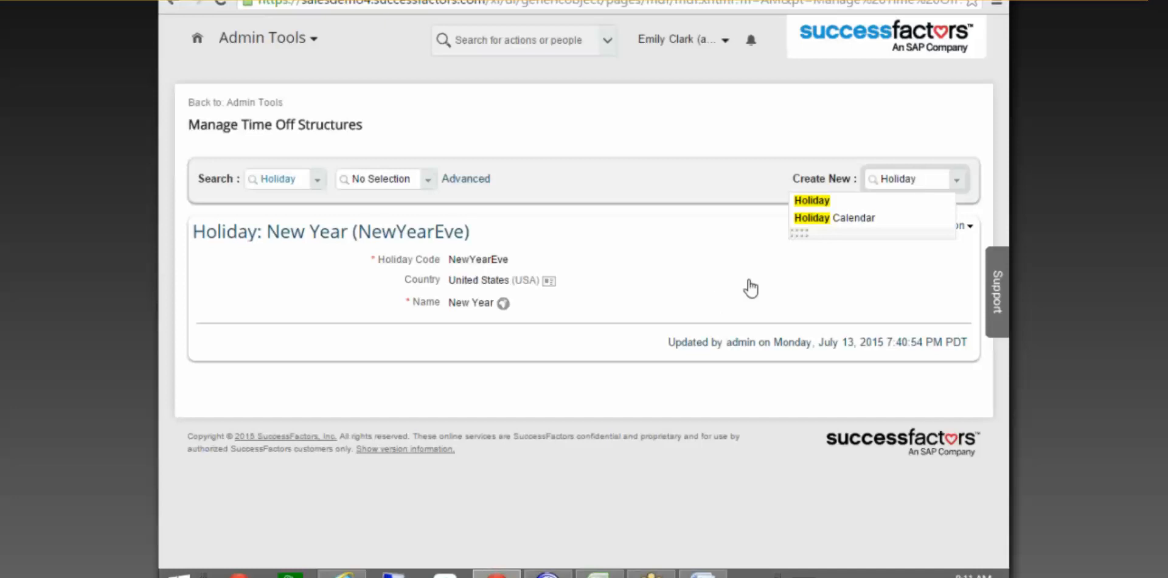
{"action": "left_click", "coordinate": [840, 218]}
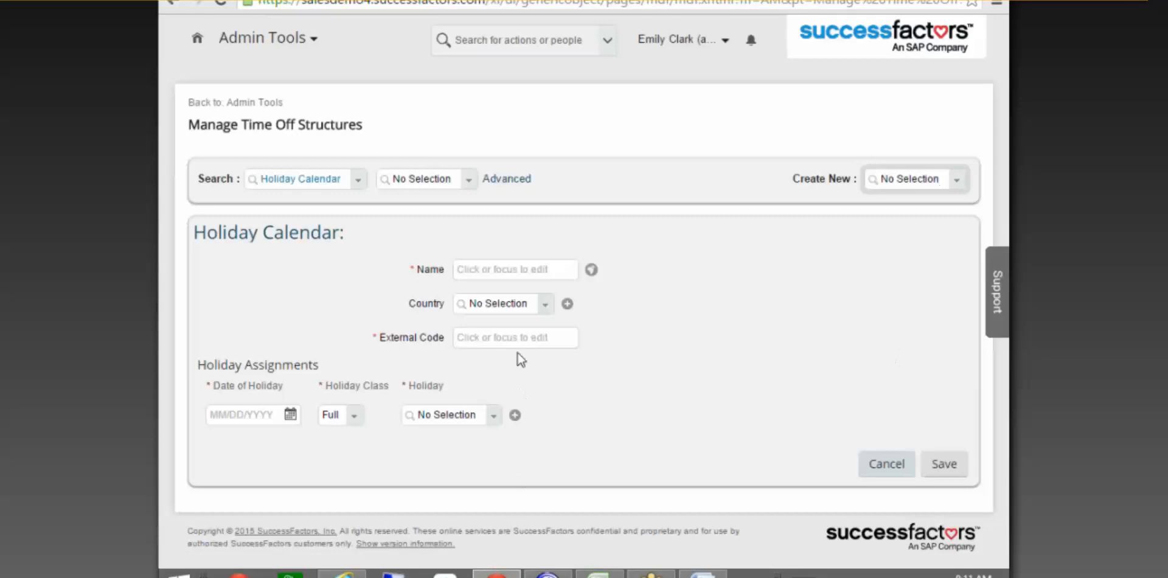
Name it New_July_Calendar, set country United States (USA), and paste the name as external code.
{"action": "left_click", "coordinate": [485, 271]}
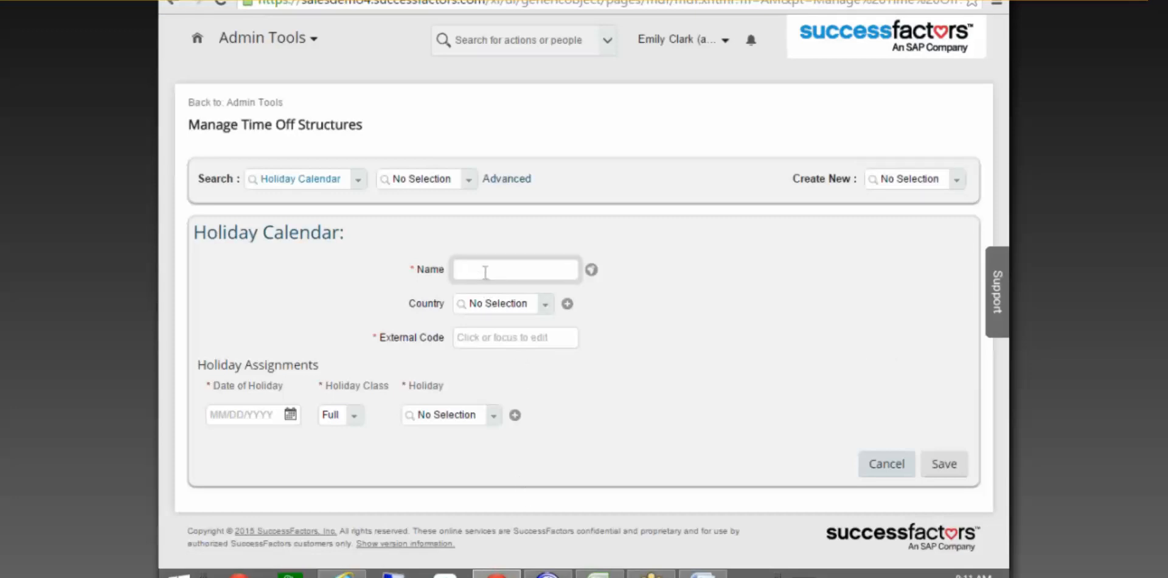
{"action": "type", "text": "New_July_Calendar"}
{"action": "left_click", "coordinate": [484, 303]}
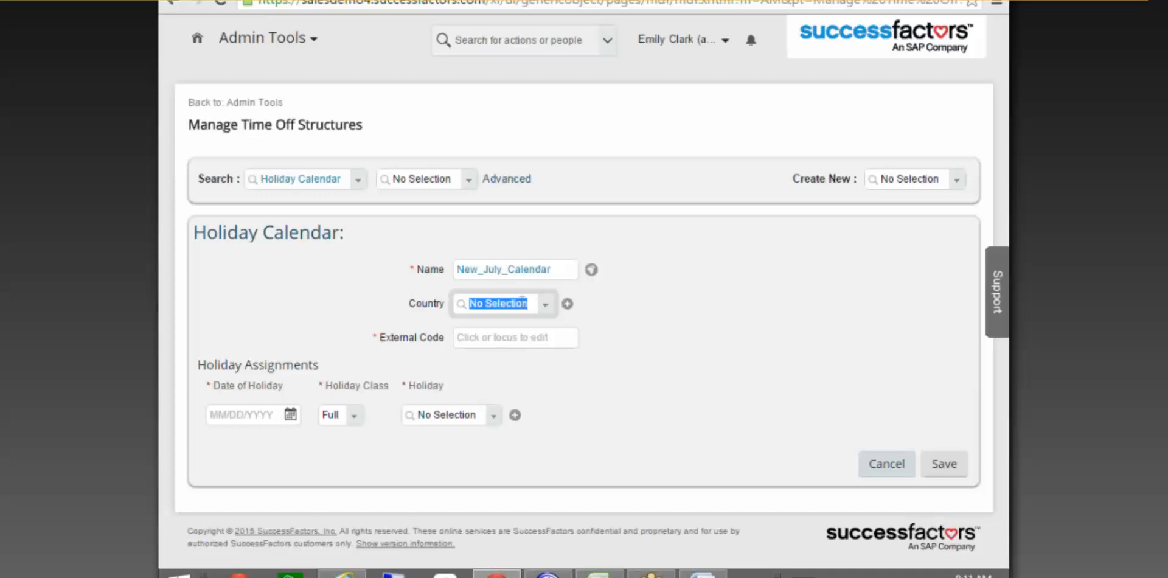
{"action": "type", "text": "United"}
{"action": "left_click", "coordinate": [507, 364]}
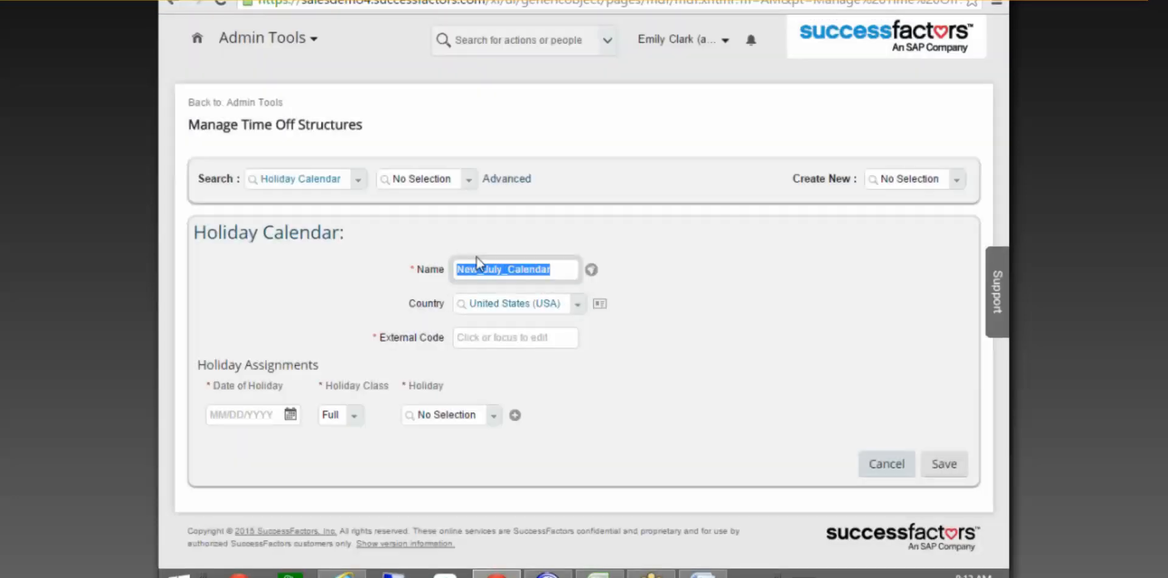
{"action": "left_click", "coordinate": [515, 333]}
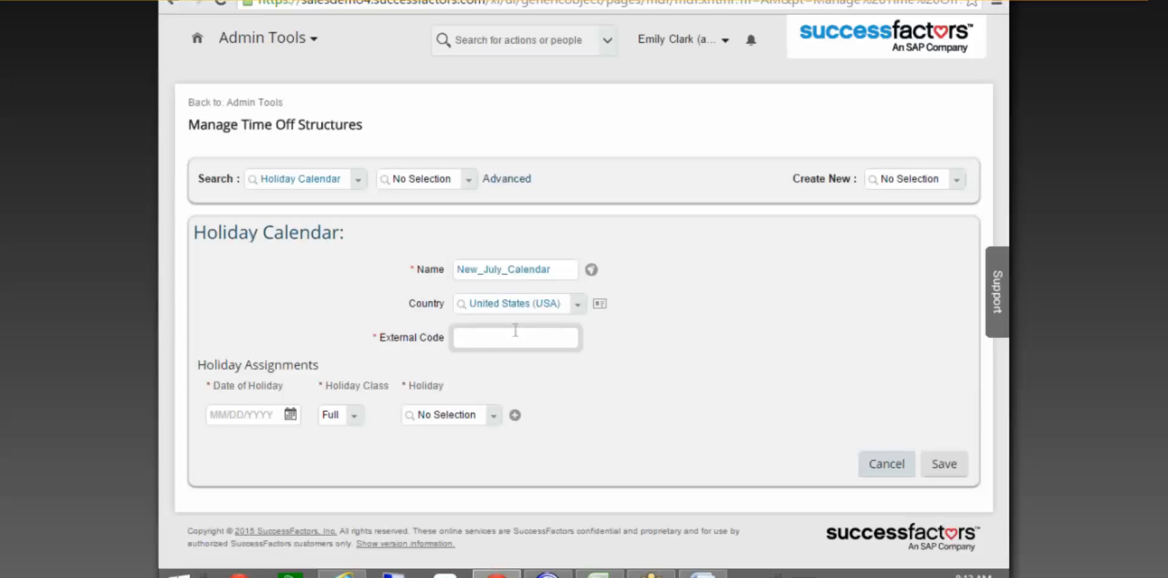
{"action": "type", "text": "New_July_Calendar"}
Replace the underscores in the calendar name so it reads New July Calendar.
{"action": "left_click", "coordinate": [507, 272]}
{"action": "key", "text": "BackSpace"}
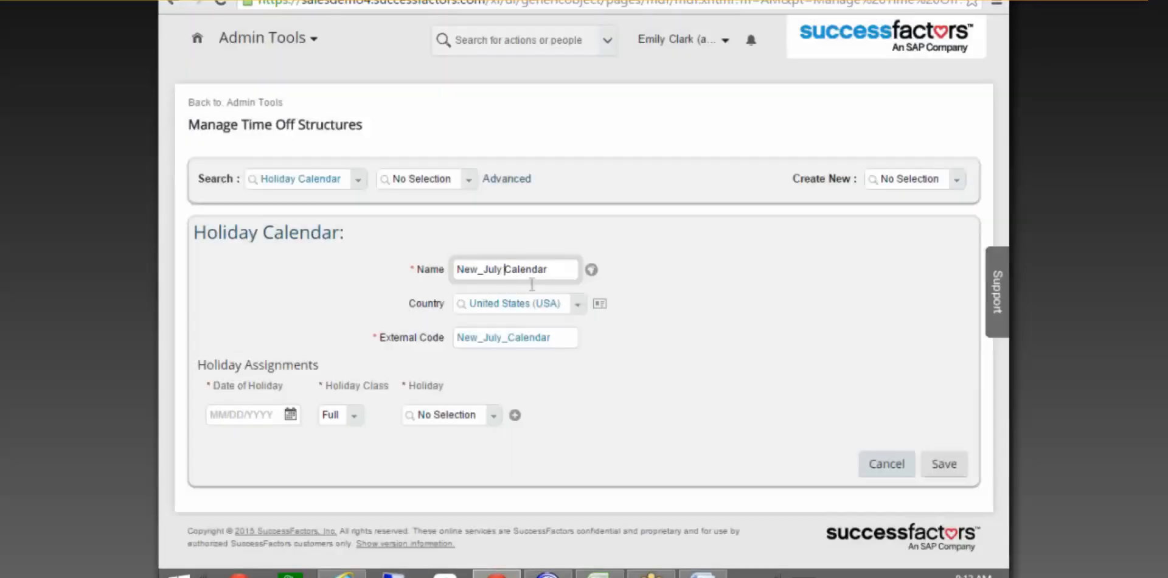
{"action": "left_click", "coordinate": [489, 272]}
{"action": "key", "text": "BackSpace"}
{"action": "left_click", "coordinate": [593, 383]}
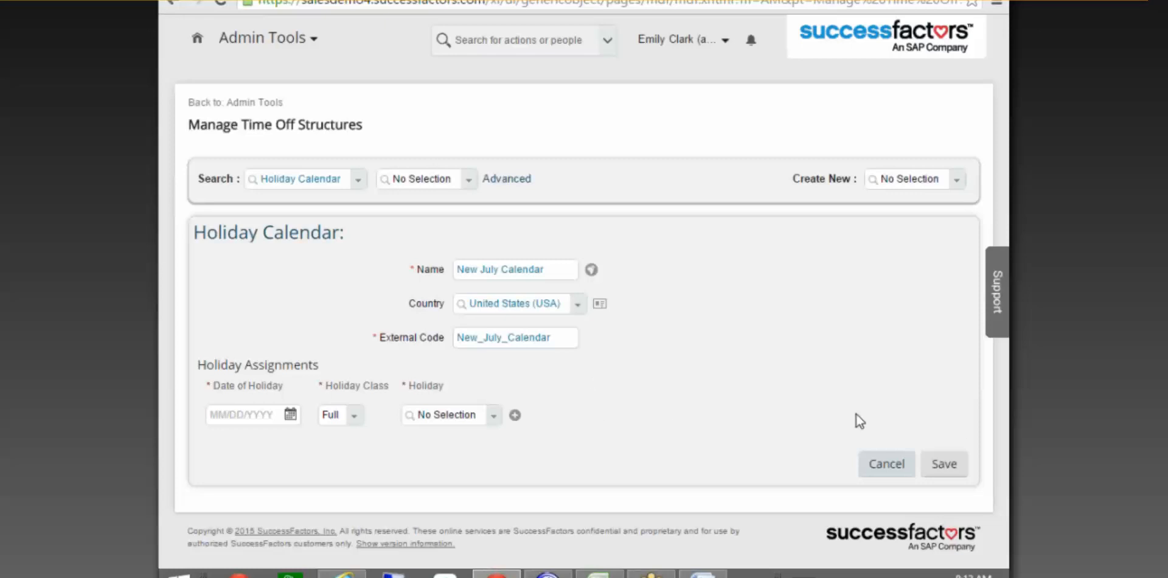
Assign New Year as a Full holiday on 01/01/2015 in the first row.
{"action": "left_click", "coordinate": [254, 415]}
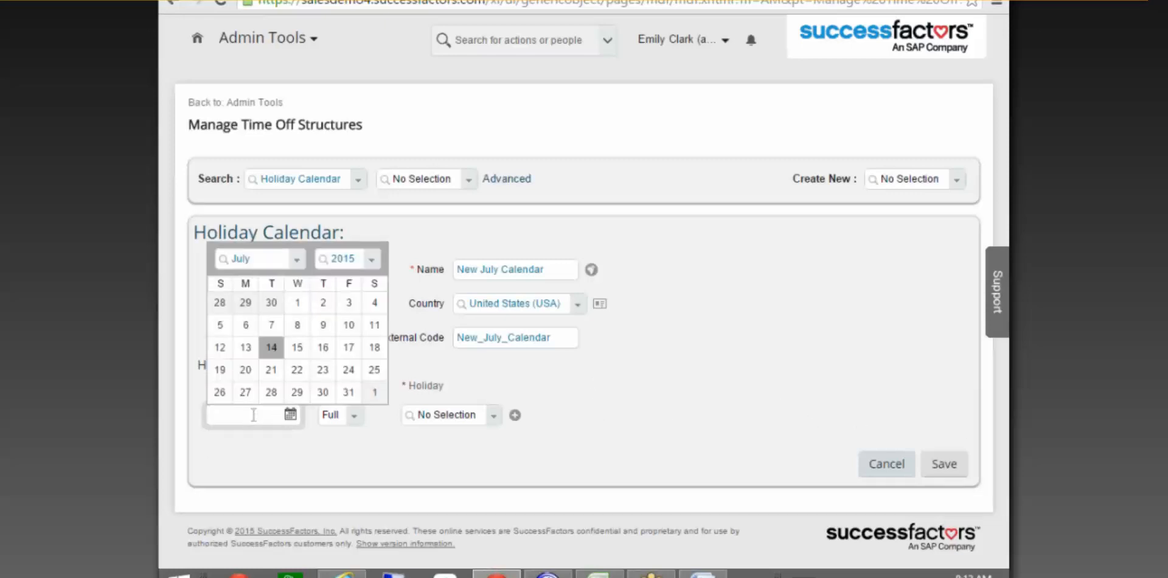
{"action": "left_click", "coordinate": [296, 259]}
{"action": "left_click", "coordinate": [243, 280]}
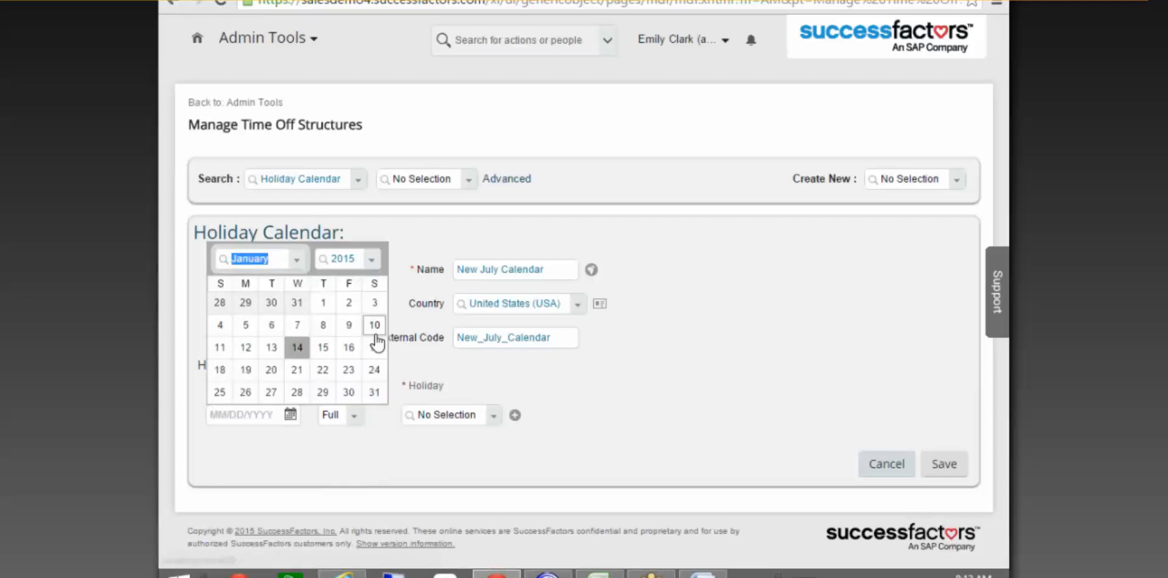
{"action": "left_click", "coordinate": [327, 306]}
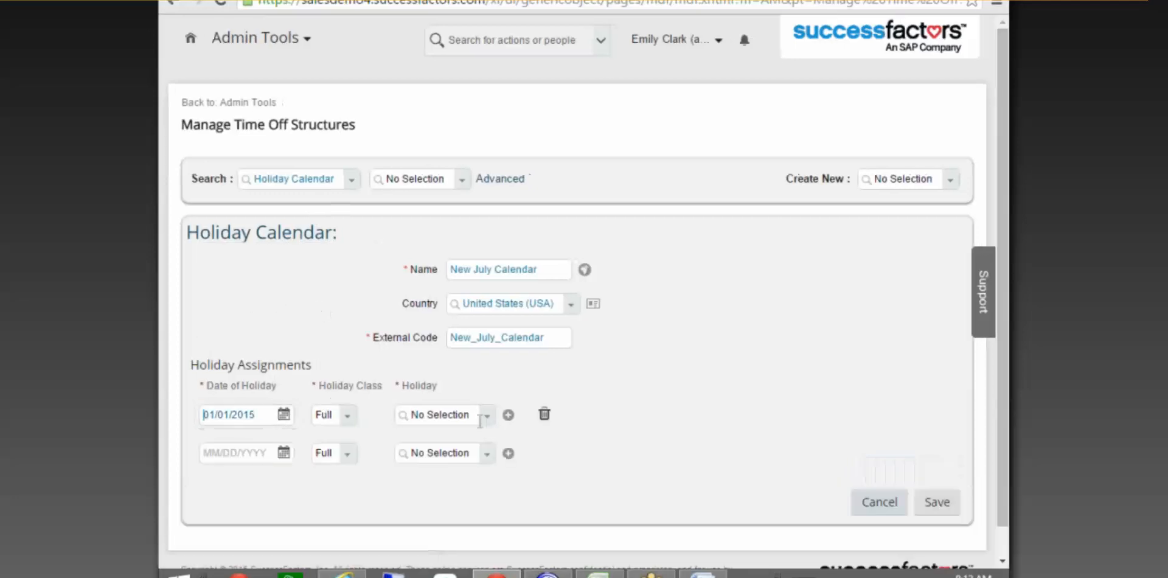
{"action": "left_click", "coordinate": [349, 415]}
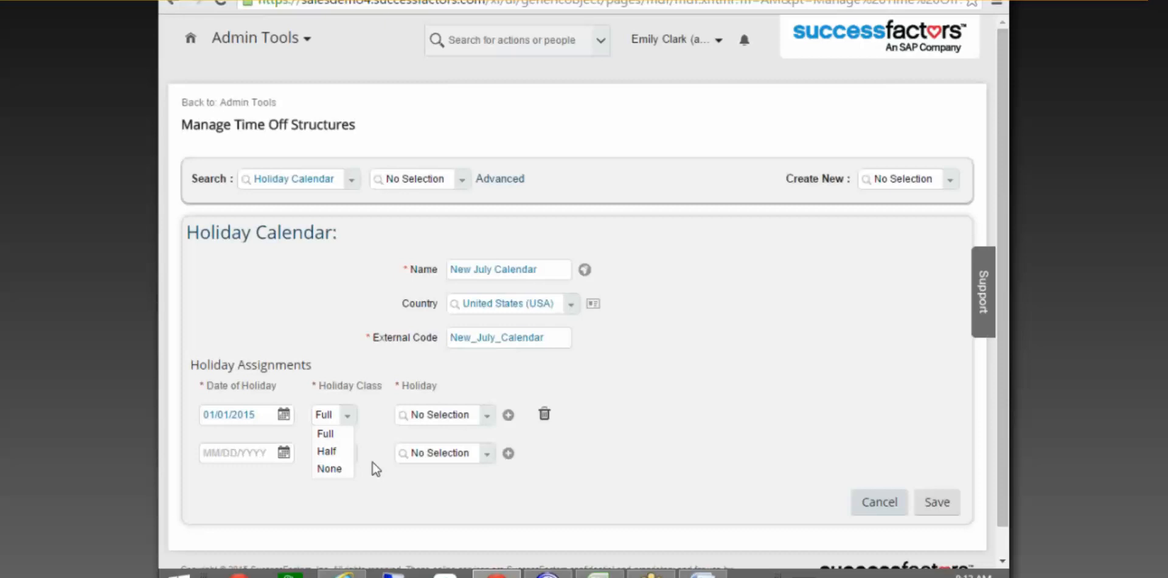
{"action": "left_click", "coordinate": [458, 413]}
{"action": "left_click", "coordinate": [458, 413]}
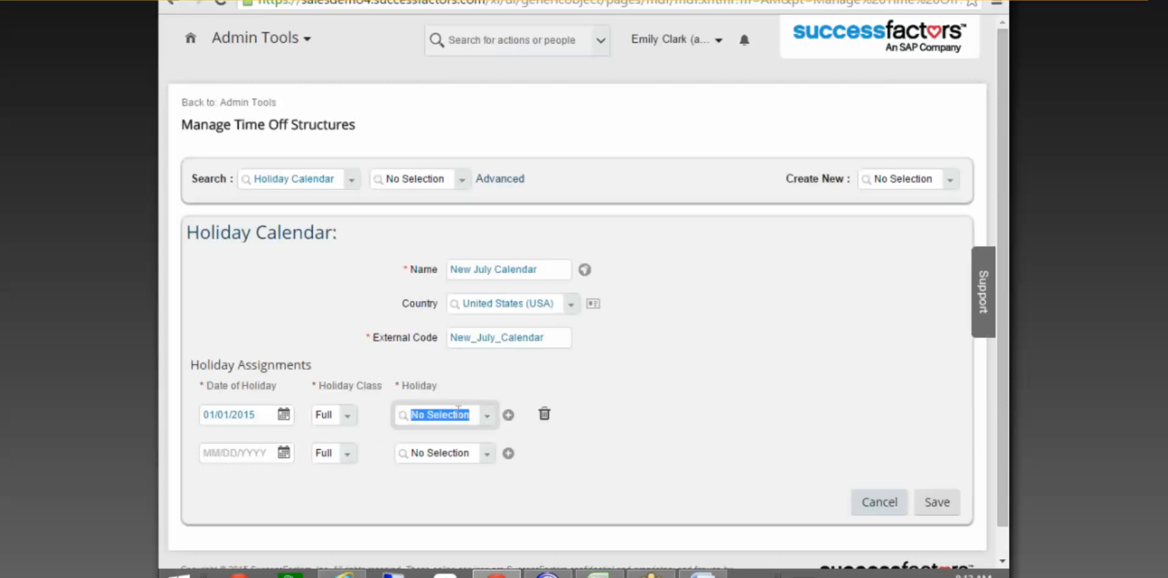
{"action": "type", "text": "Newyea"}
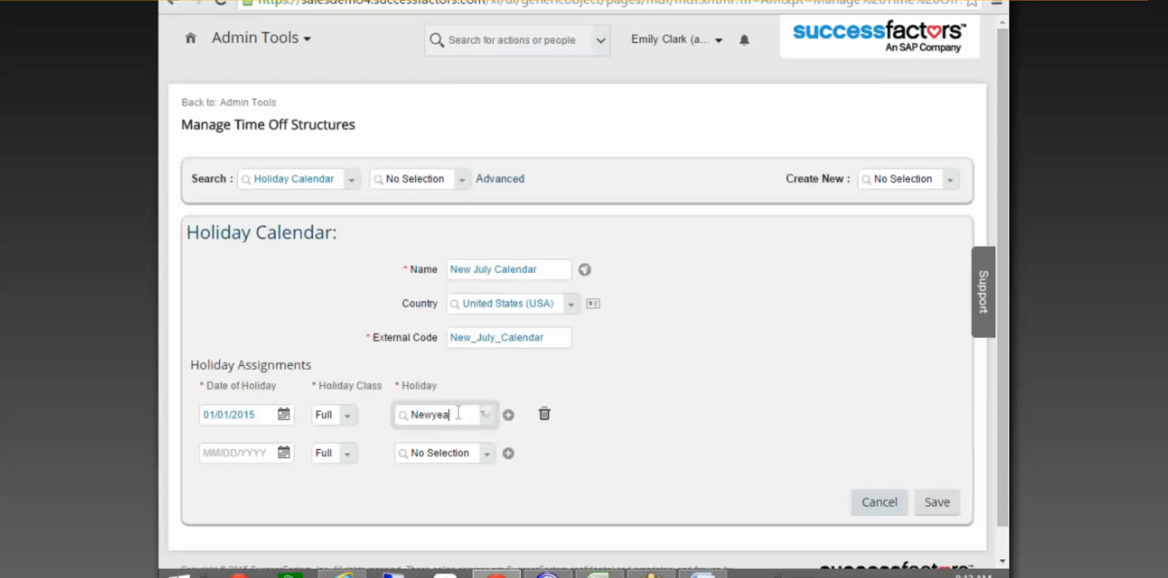
{"action": "type", "text": "reve"}
{"action": "left_click", "coordinate": [490, 435]}
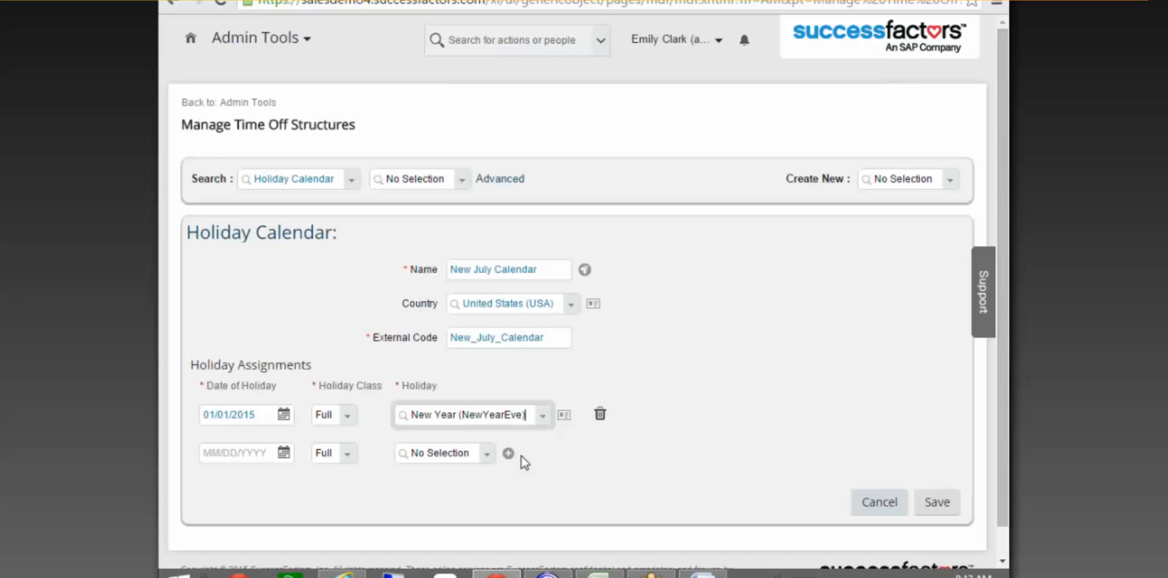
Add Independence Day on 07/04/2015 and Martin Luther King Day on 07/23/2015.
{"action": "left_click", "coordinate": [289, 450]}
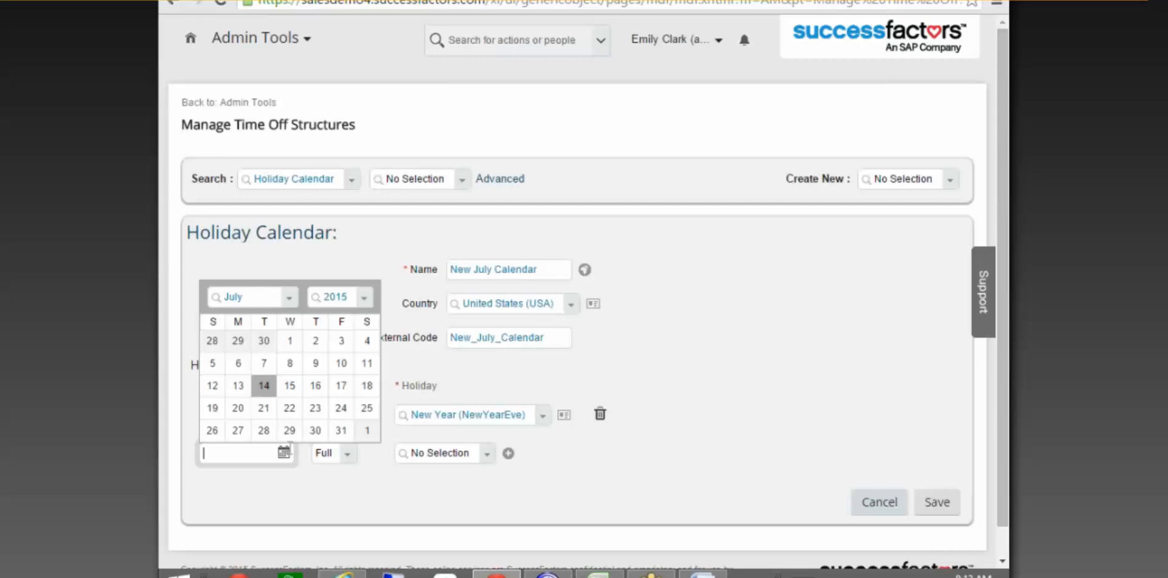
{"action": "left_click", "coordinate": [365, 341]}
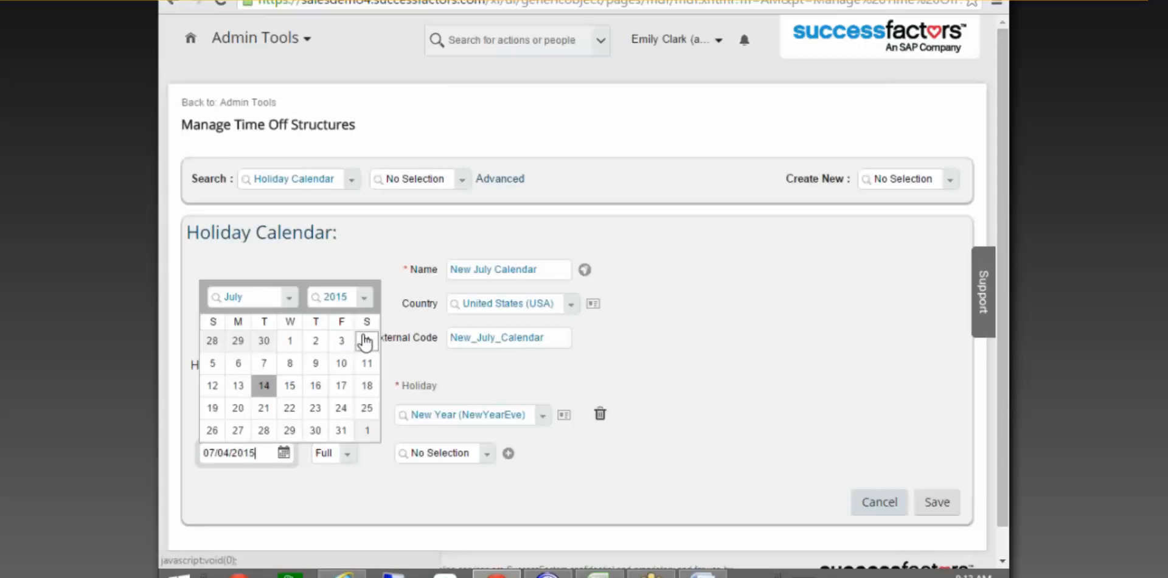
{"action": "left_click", "coordinate": [434, 453]}
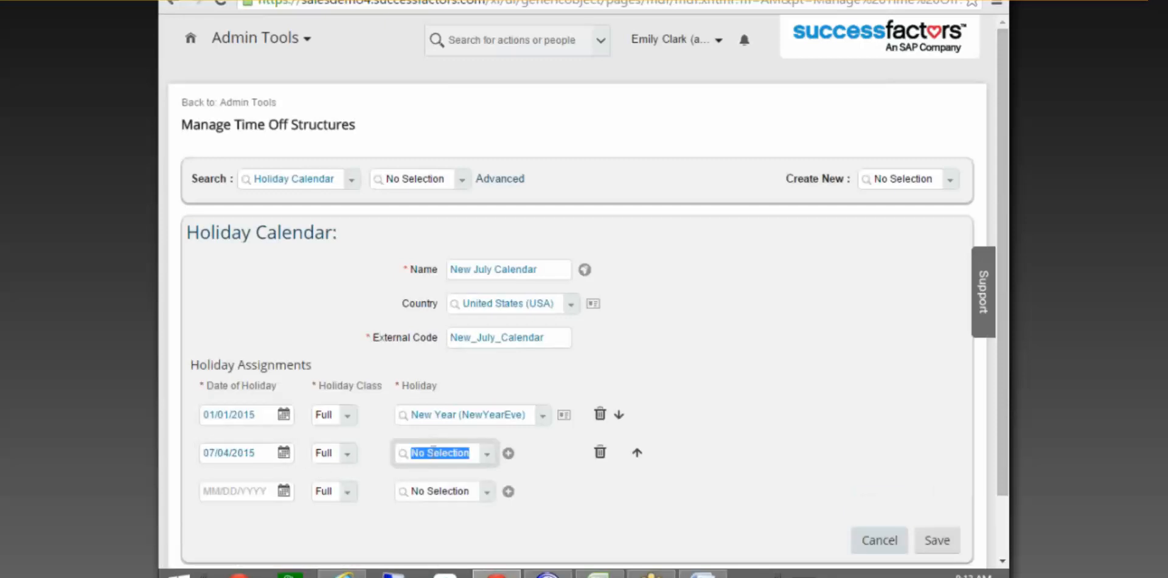
{"action": "type", "text": "Indepen"}
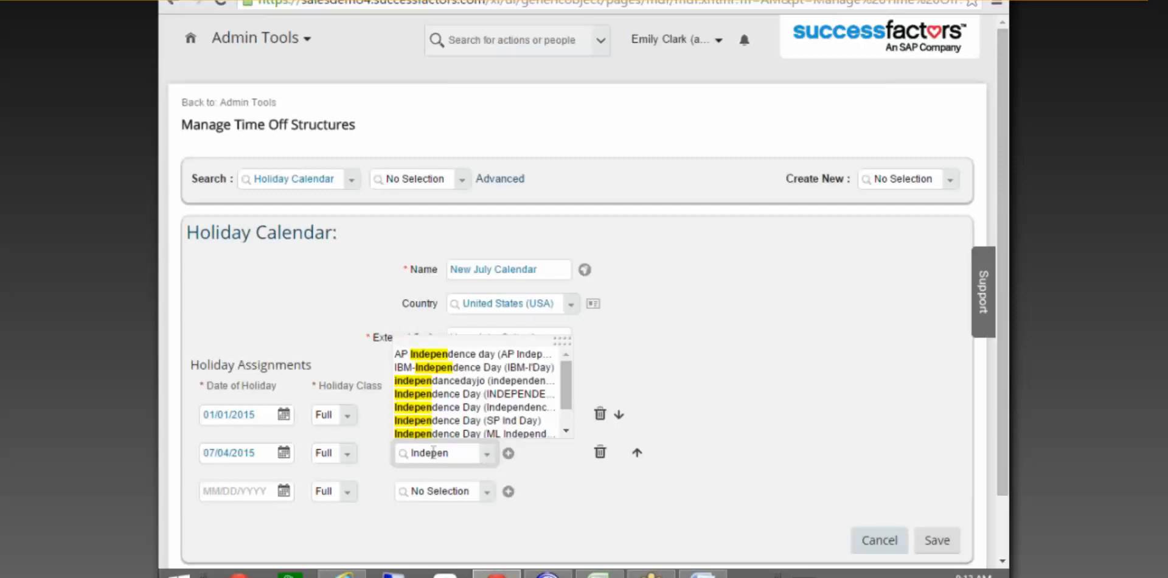
{"action": "left_click", "coordinate": [464, 395]}
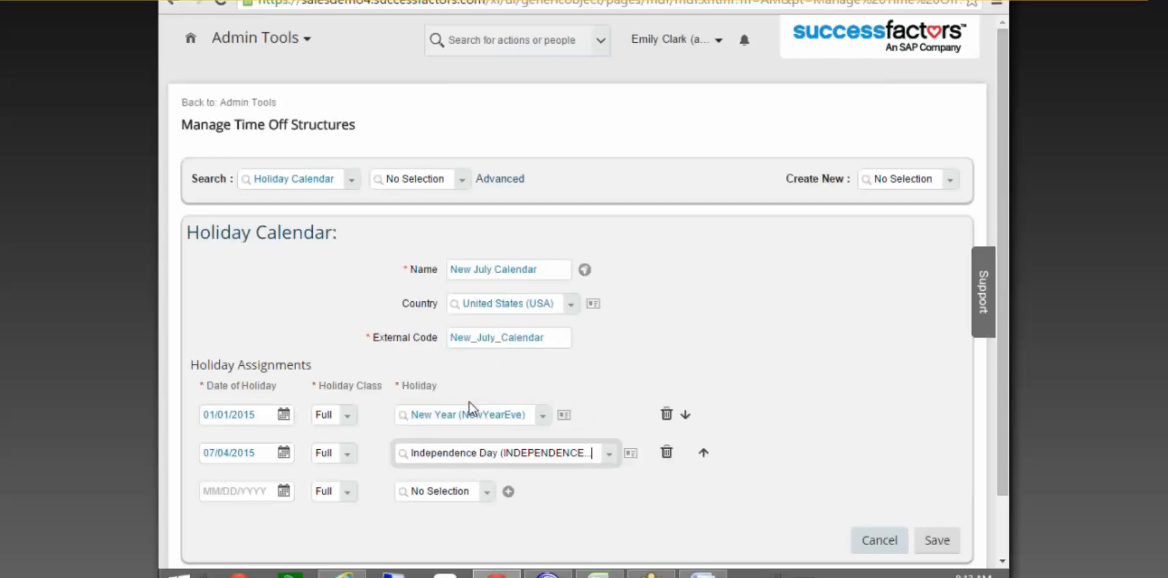
{"action": "left_click", "coordinate": [274, 491]}
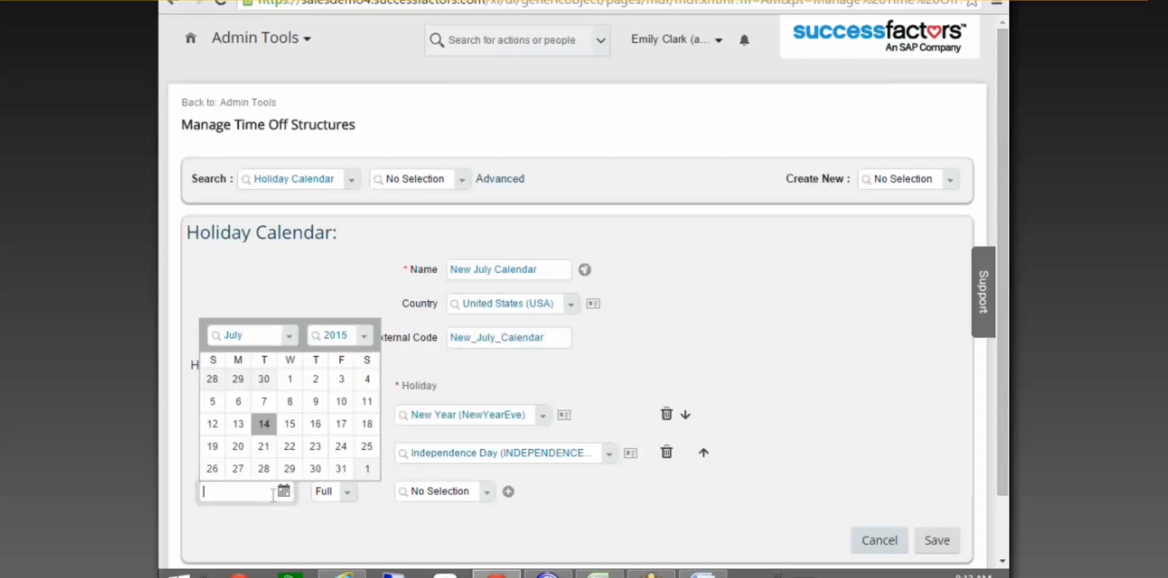
{"action": "left_click", "coordinate": [315, 446]}
{"action": "left_click", "coordinate": [435, 498]}
{"action": "type", "text": "martin"}
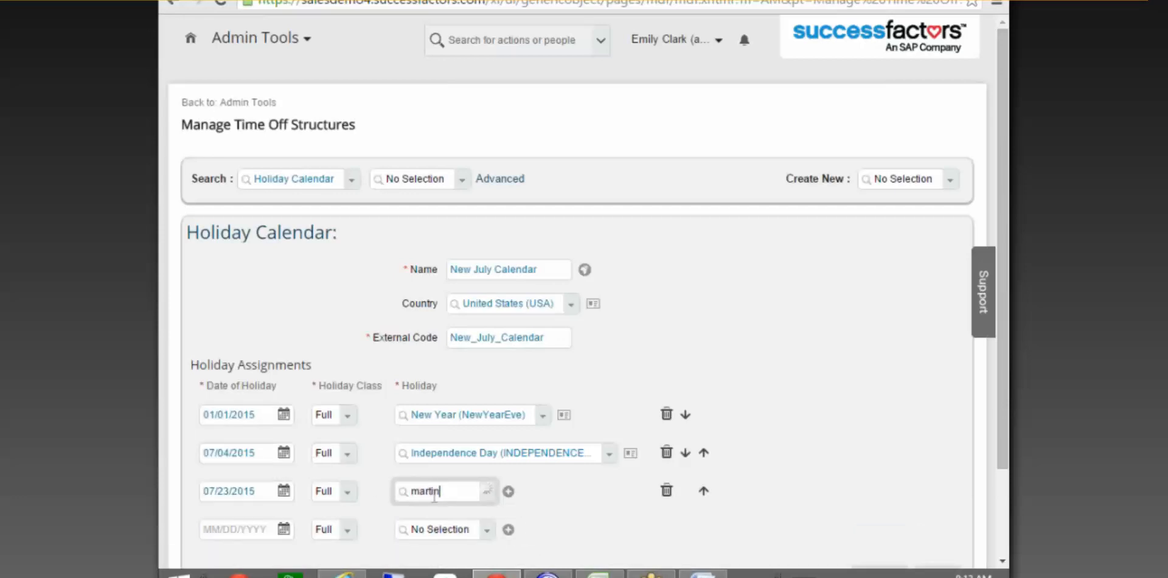
{"action": "left_click", "coordinate": [449, 532]}
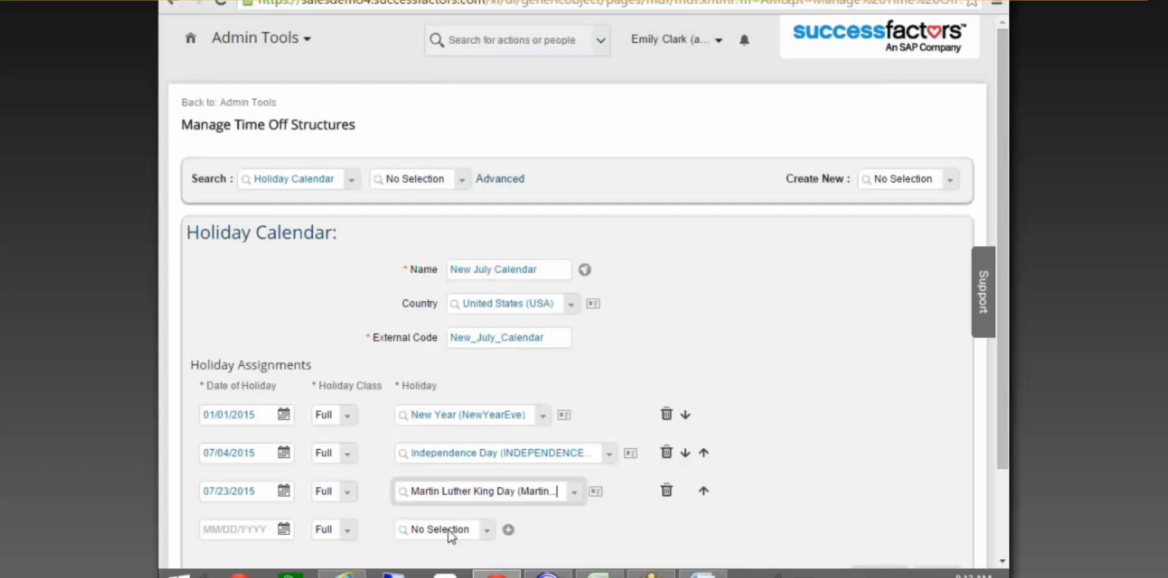
Add TM-US National Freedom Day on 07/31/2015 in the fourth row.
{"action": "scroll", "coordinate": [295, 517], "scroll_direction": "down", "scroll_amount": 1}
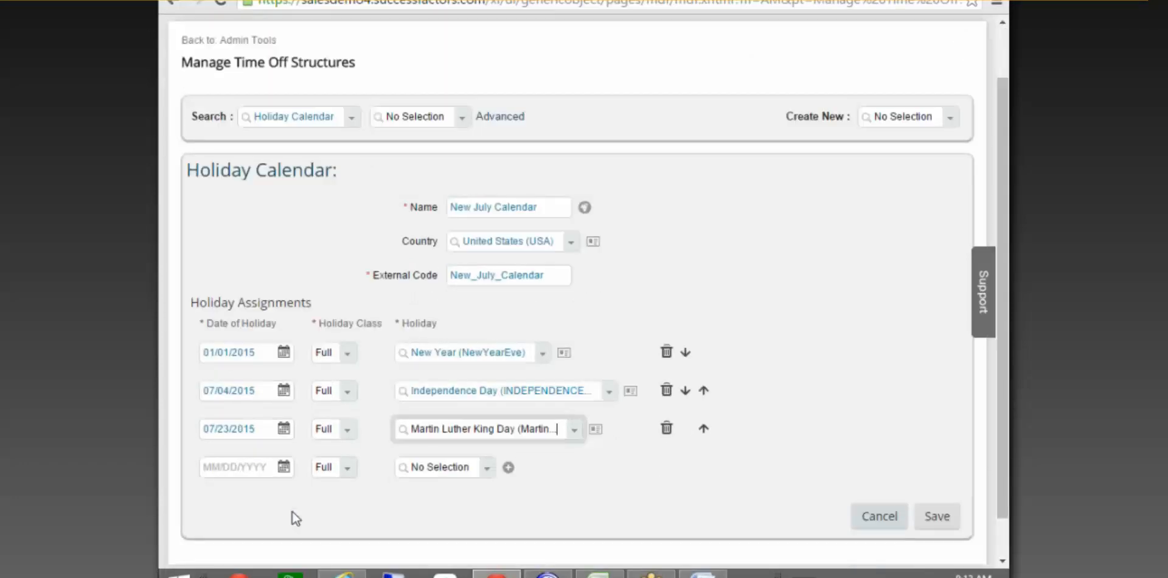
{"action": "left_click", "coordinate": [284, 467]}
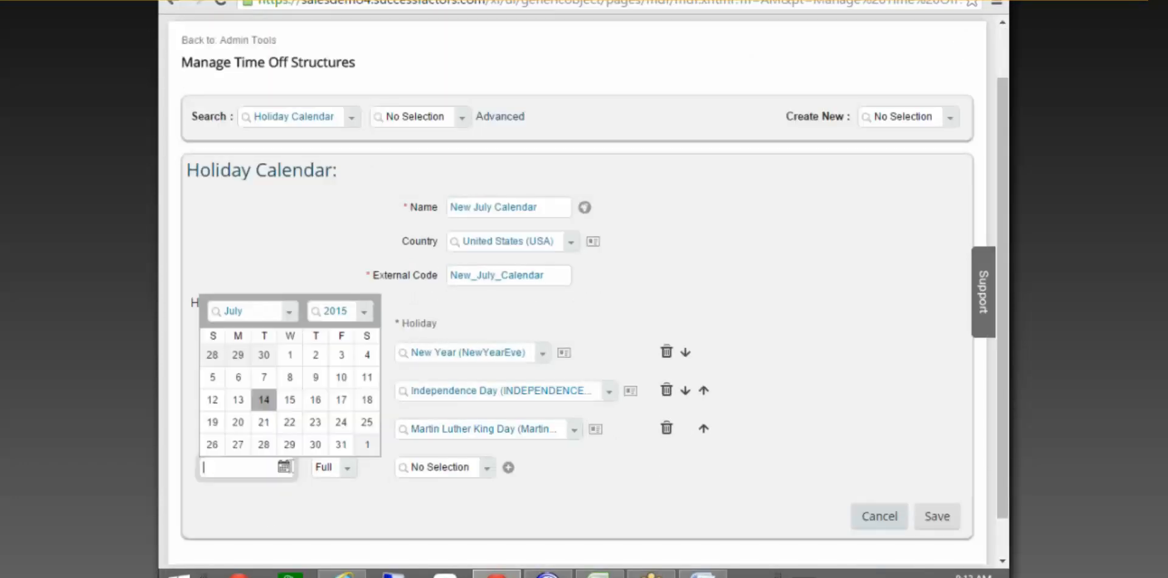
{"action": "left_click", "coordinate": [341, 447]}
{"action": "left_click", "coordinate": [462, 474]}
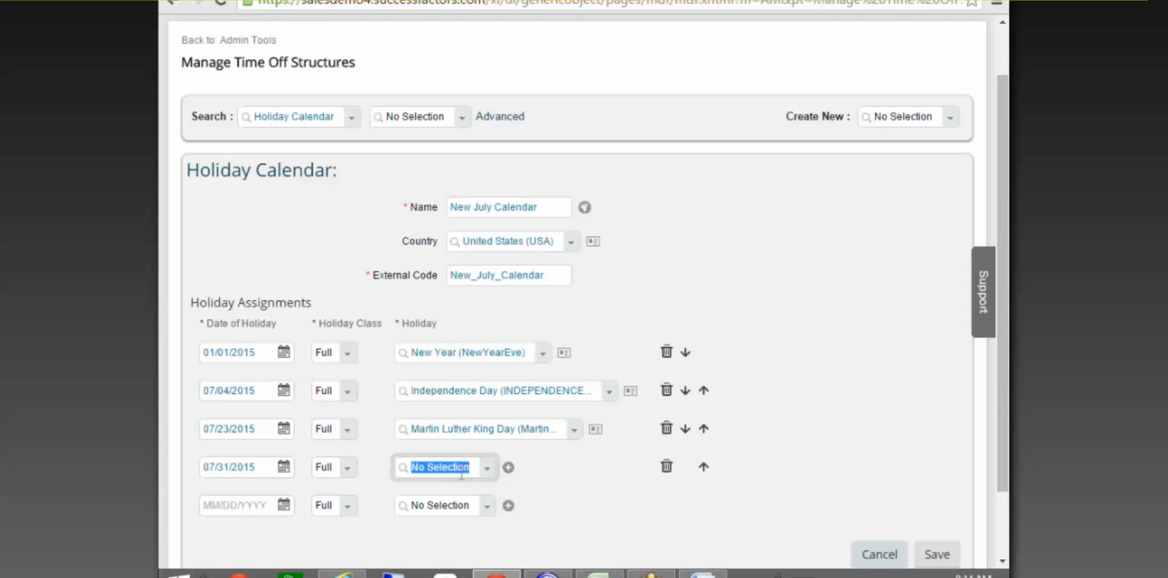
{"action": "type", "text": "T"}
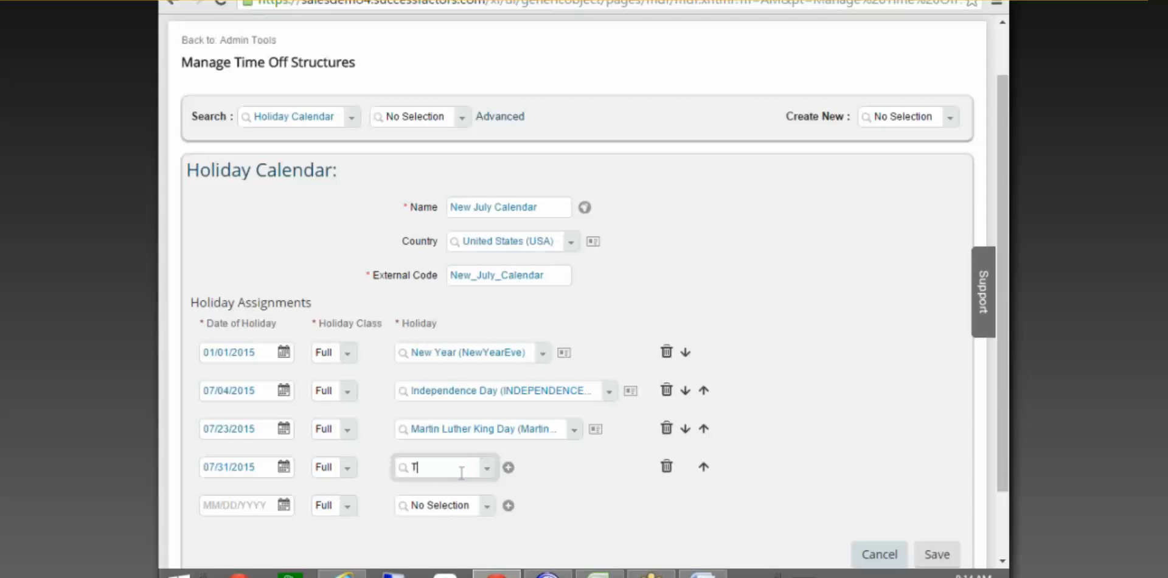
{"action": "type", "text": "i"}
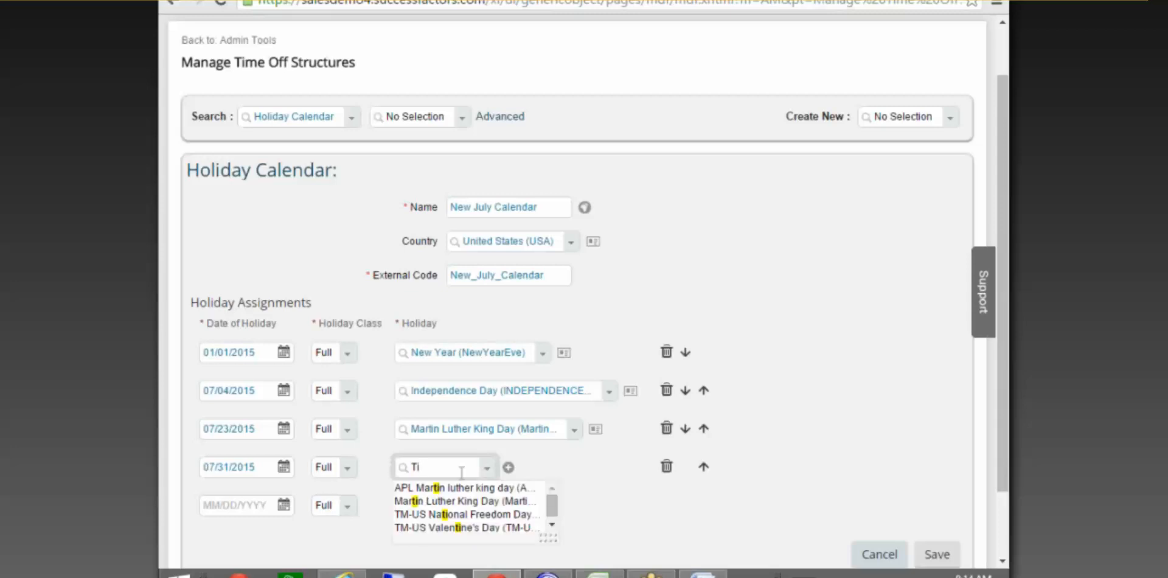
{"action": "left_click", "coordinate": [460, 515]}
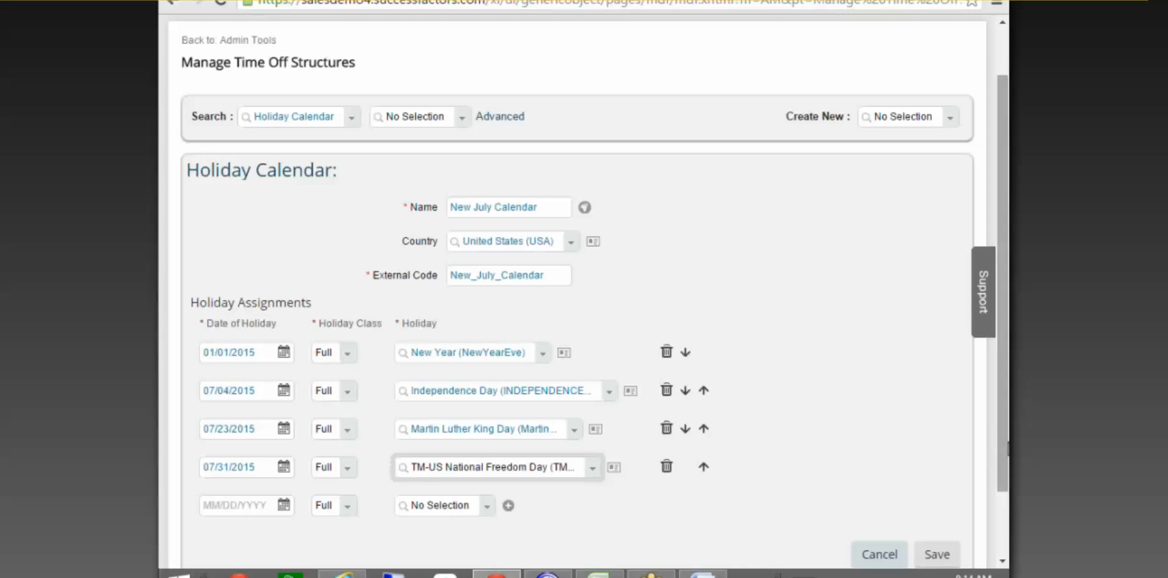
Change the fourth row's date to 08/20/2015.
{"action": "scroll", "coordinate": [998, 453], "scroll_direction": "down", "scroll_amount": 2}
{"action": "left_click", "coordinate": [237, 421]}
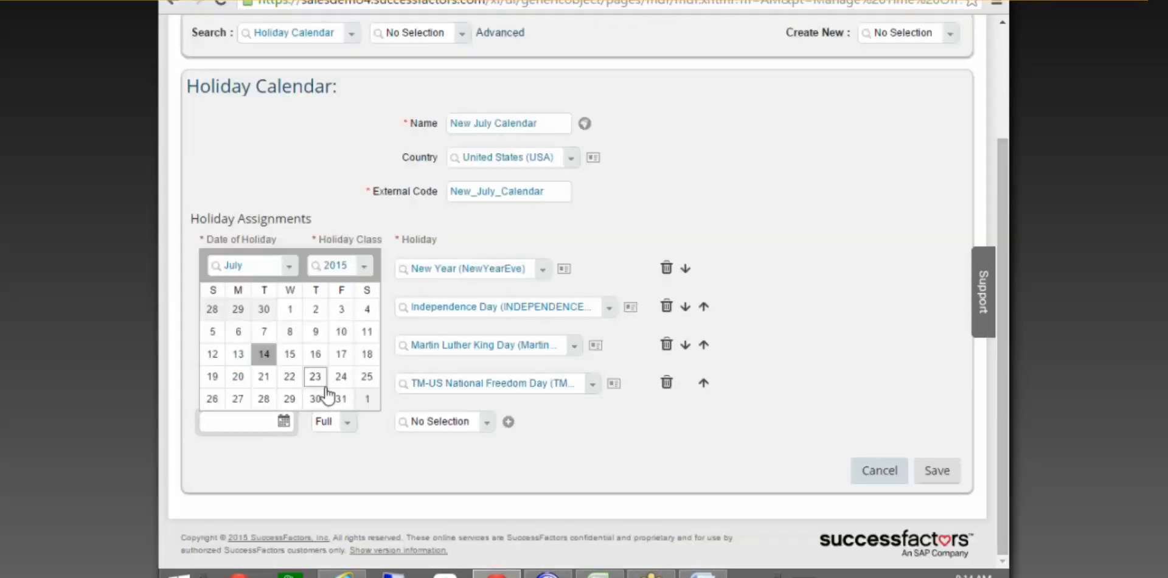
{"action": "left_click", "coordinate": [292, 266]}
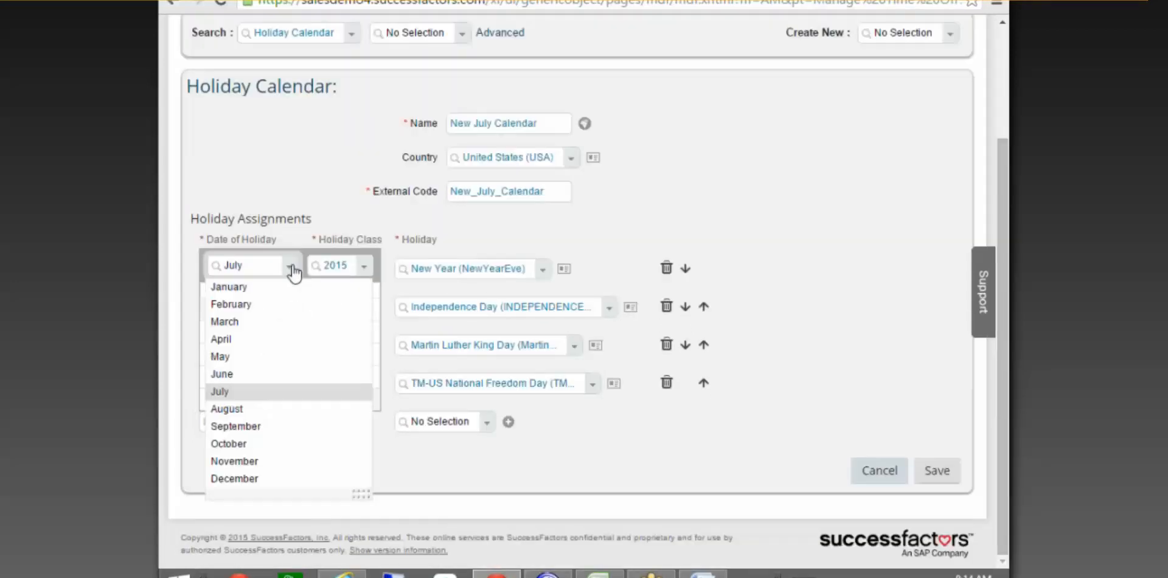
{"action": "left_click", "coordinate": [237, 433]}
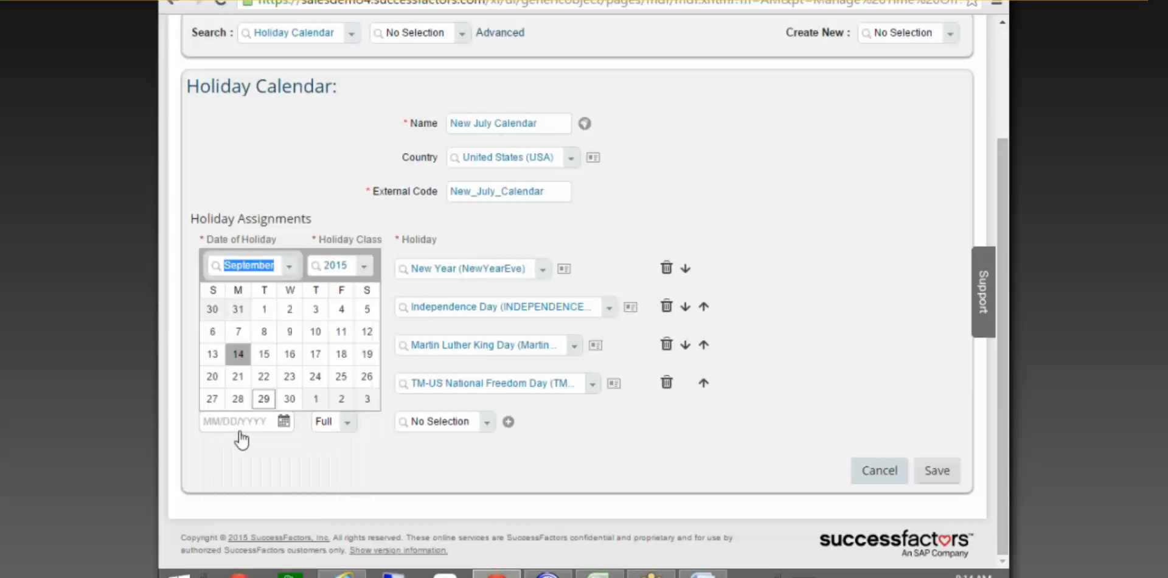
{"action": "left_click", "coordinate": [356, 356]}
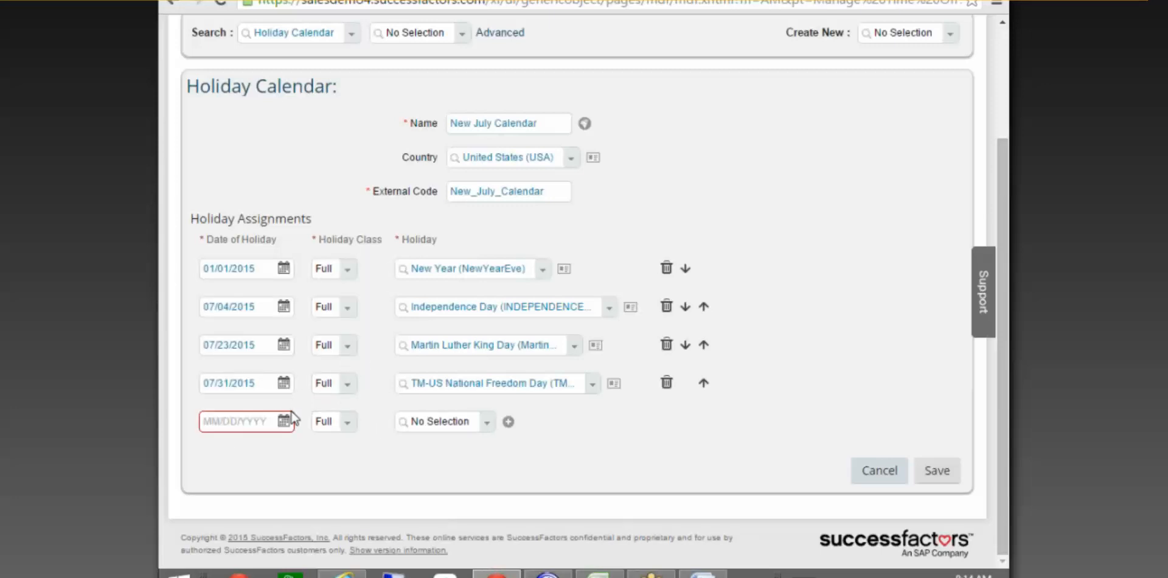
{"action": "left_click", "coordinate": [291, 382]}
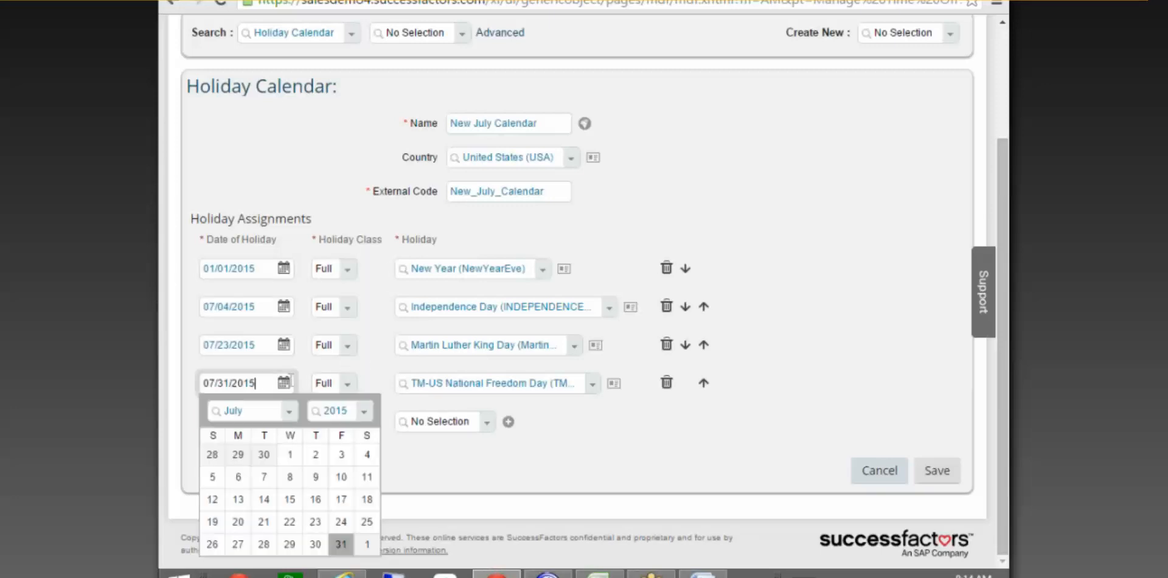
{"action": "left_click", "coordinate": [289, 411]}
{"action": "left_click", "coordinate": [249, 317]}
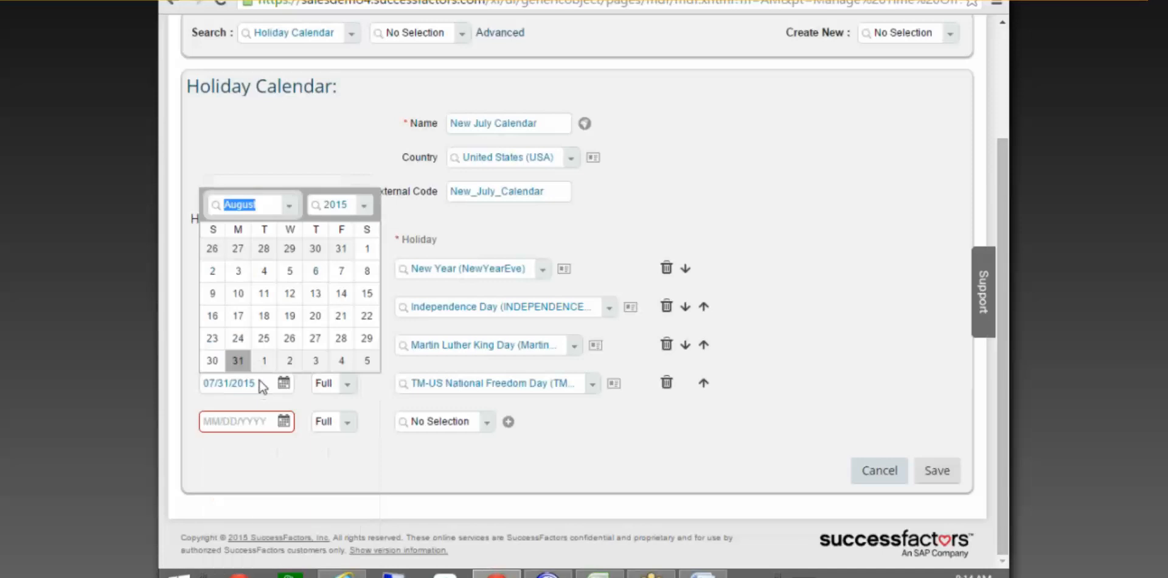
{"action": "left_click", "coordinate": [314, 318]}
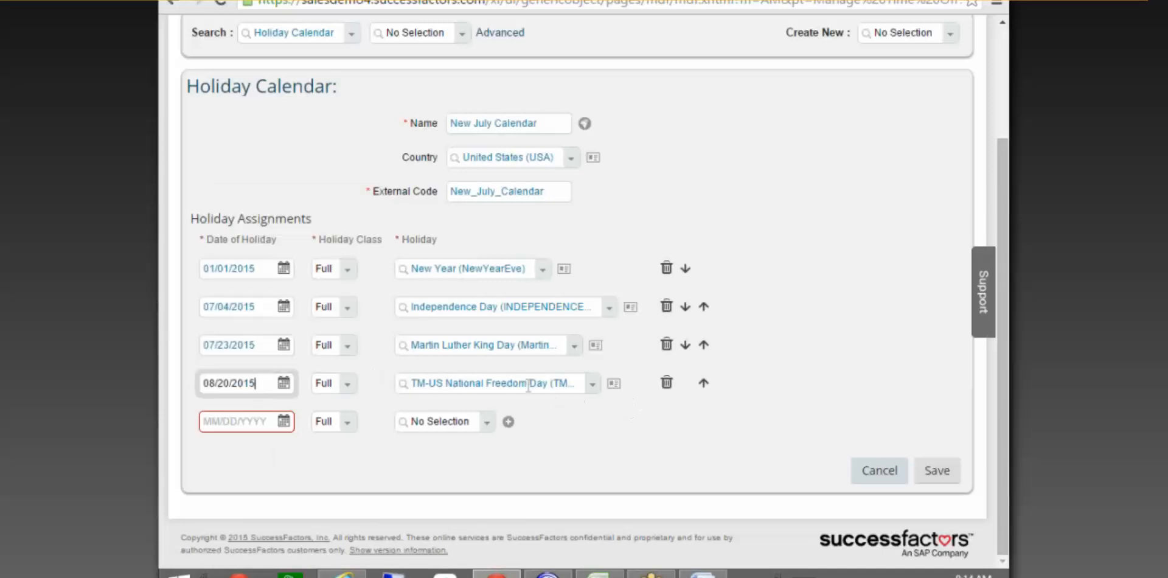
Add TM-US Valentine's Day on 08/26/2015 in the fifth row.
{"action": "left_click", "coordinate": [283, 421]}
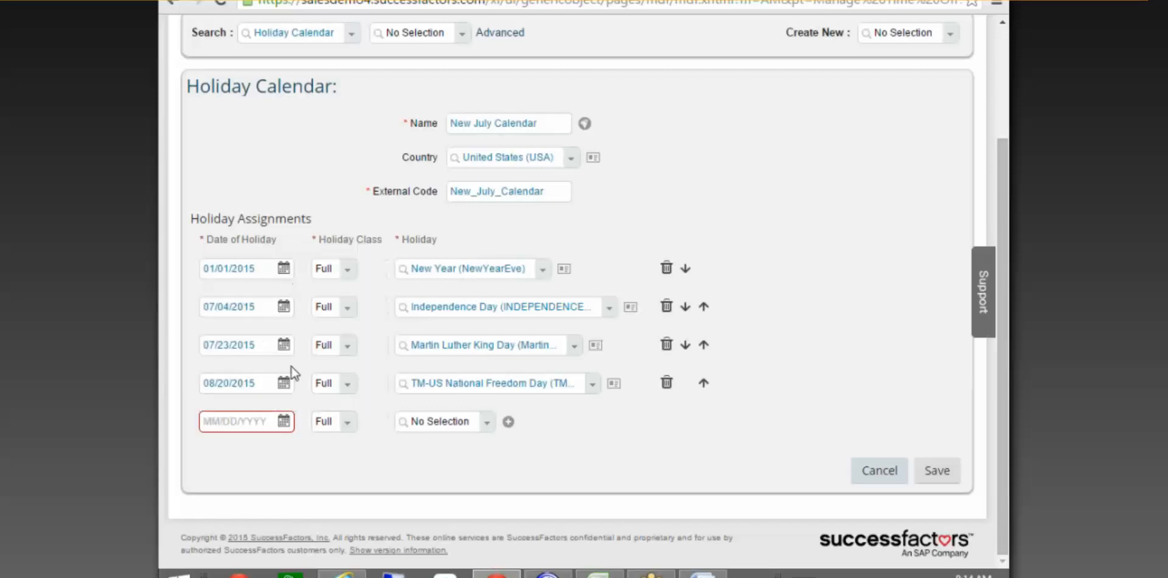
{"action": "left_click", "coordinate": [284, 421]}
{"action": "left_click", "coordinate": [289, 266]}
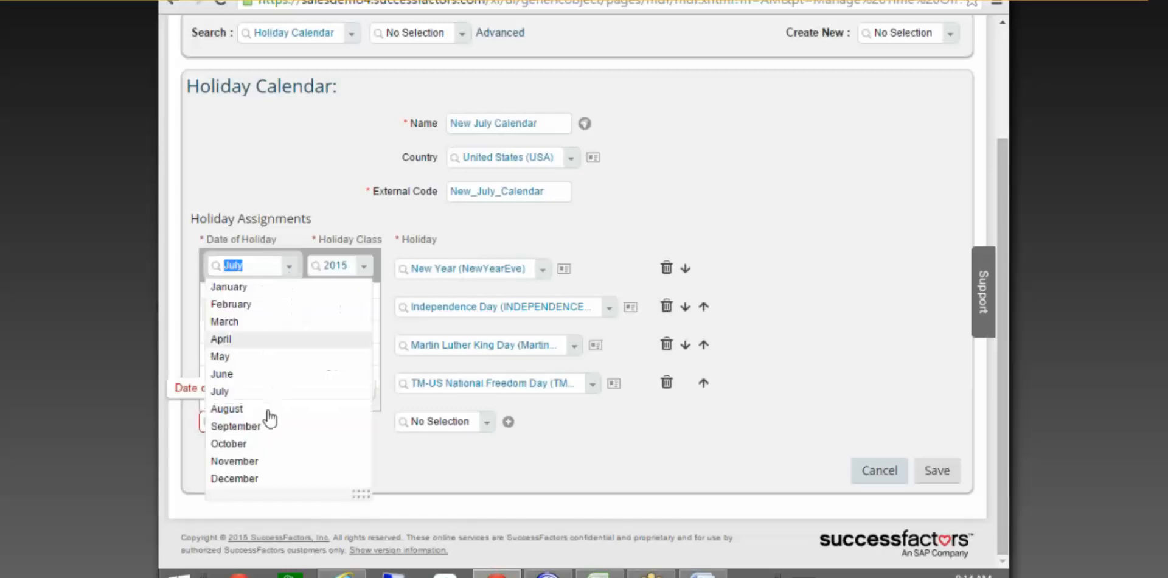
{"action": "left_click", "coordinate": [261, 417]}
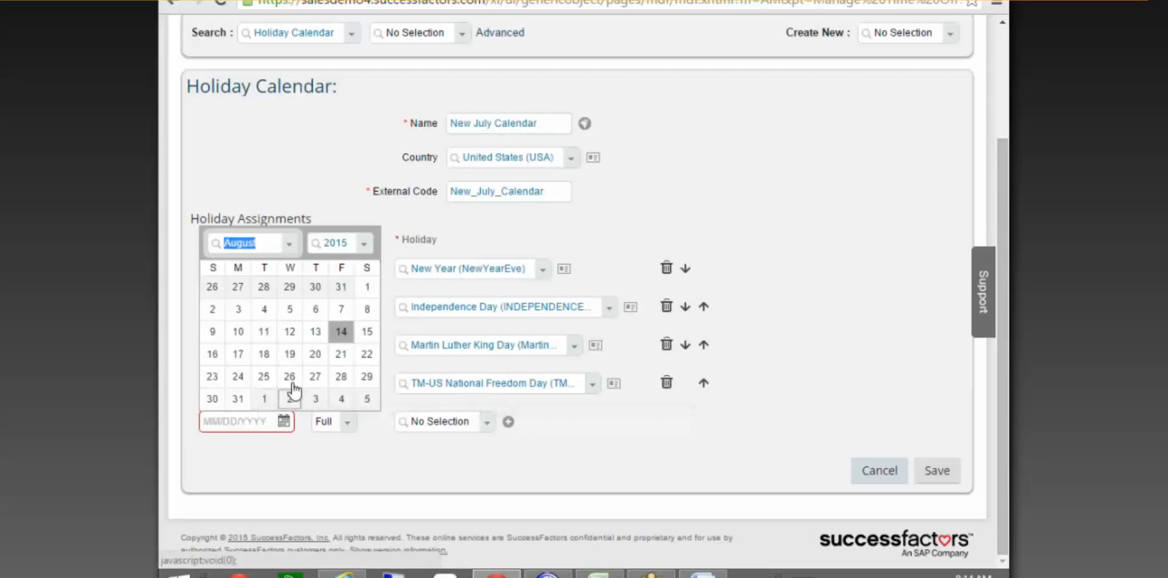
{"action": "left_click", "coordinate": [289, 399]}
{"action": "left_click", "coordinate": [486, 429]}
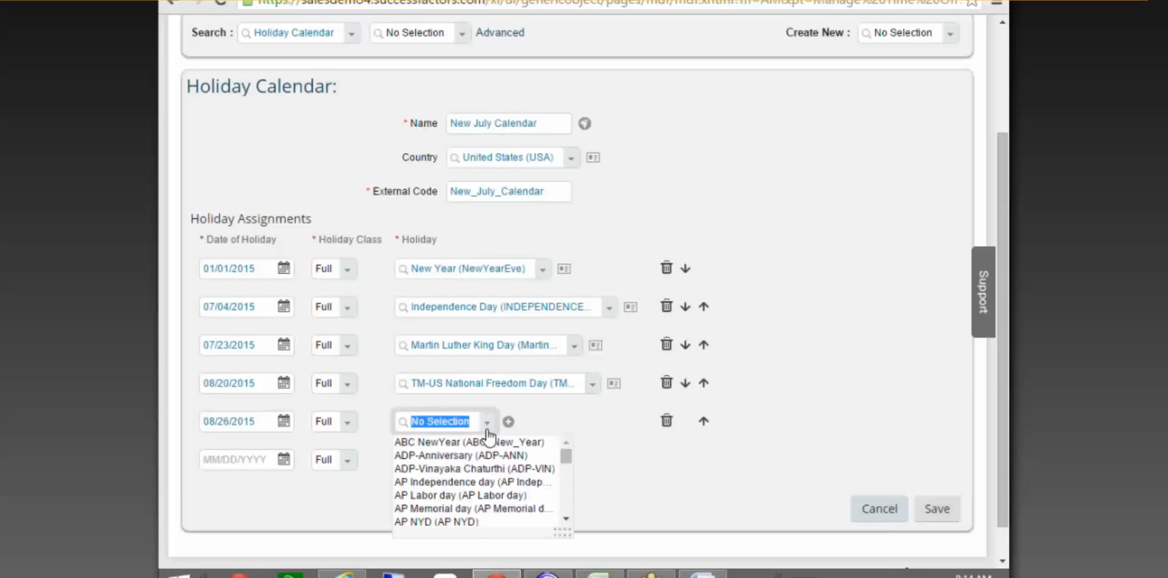
{"action": "type", "text": "valenti"}
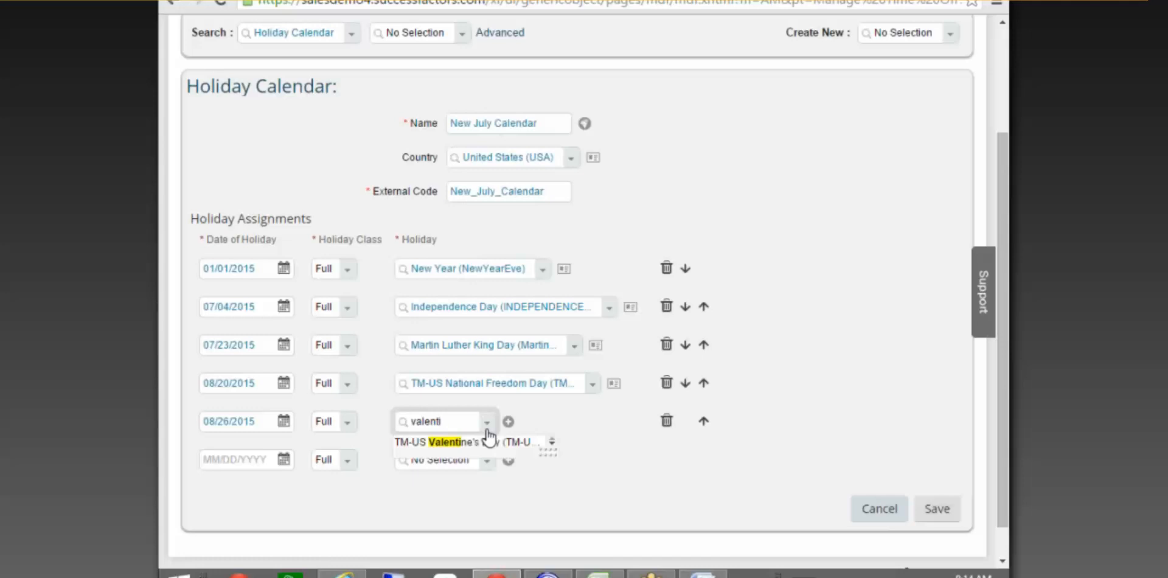
{"action": "left_click", "coordinate": [513, 443]}
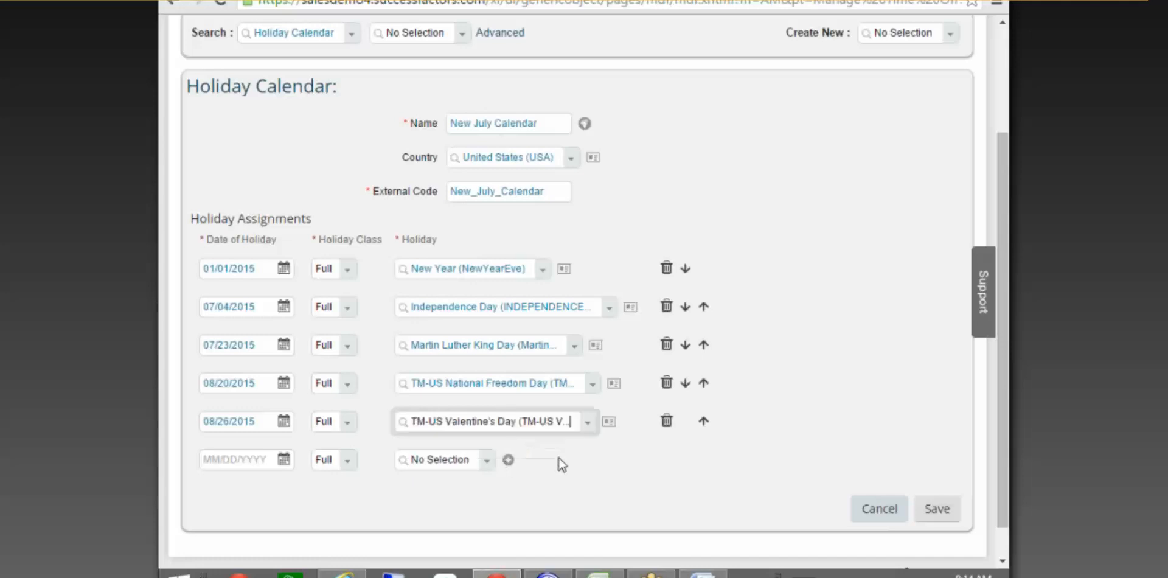
Save the New July Calendar, then reopen it with Make Correction.
{"action": "left_click", "coordinate": [943, 506]}
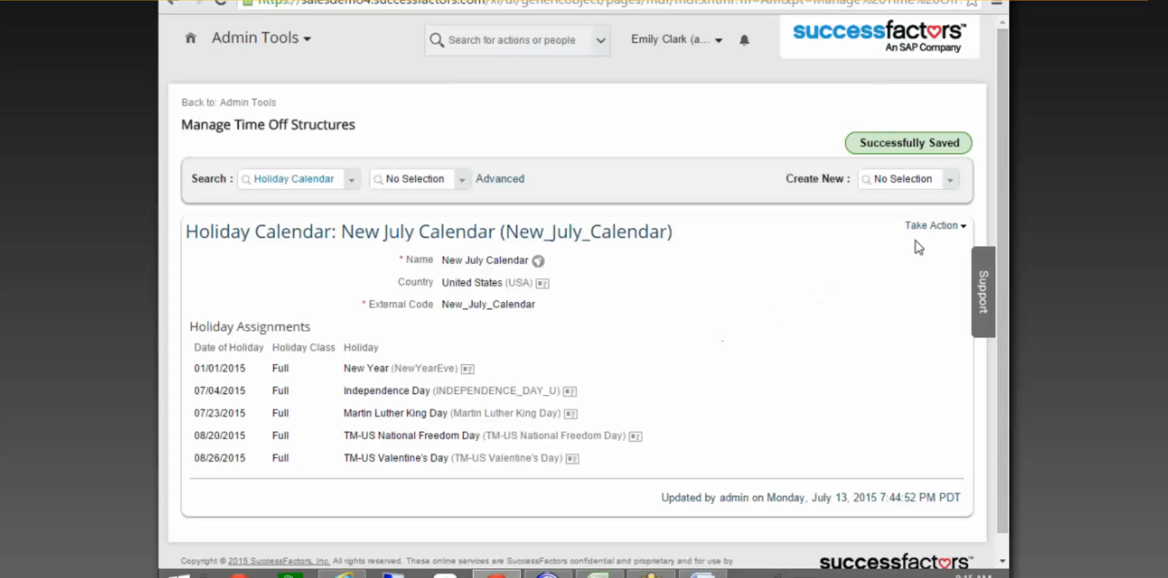
{"action": "left_click", "coordinate": [921, 227]}
{"action": "left_click", "coordinate": [876, 239]}
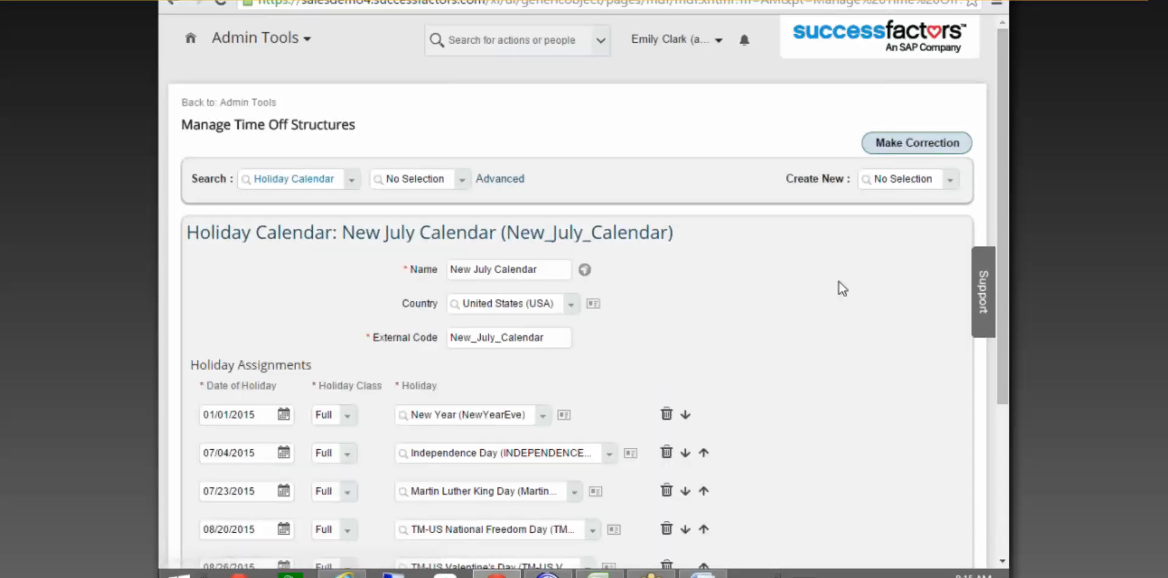
Begin defining a new holiday from the calendar form, then cancel it.
{"action": "scroll", "coordinate": [785, 320], "scroll_direction": "down", "scroll_amount": 4}
{"action": "left_click", "coordinate": [509, 384]}
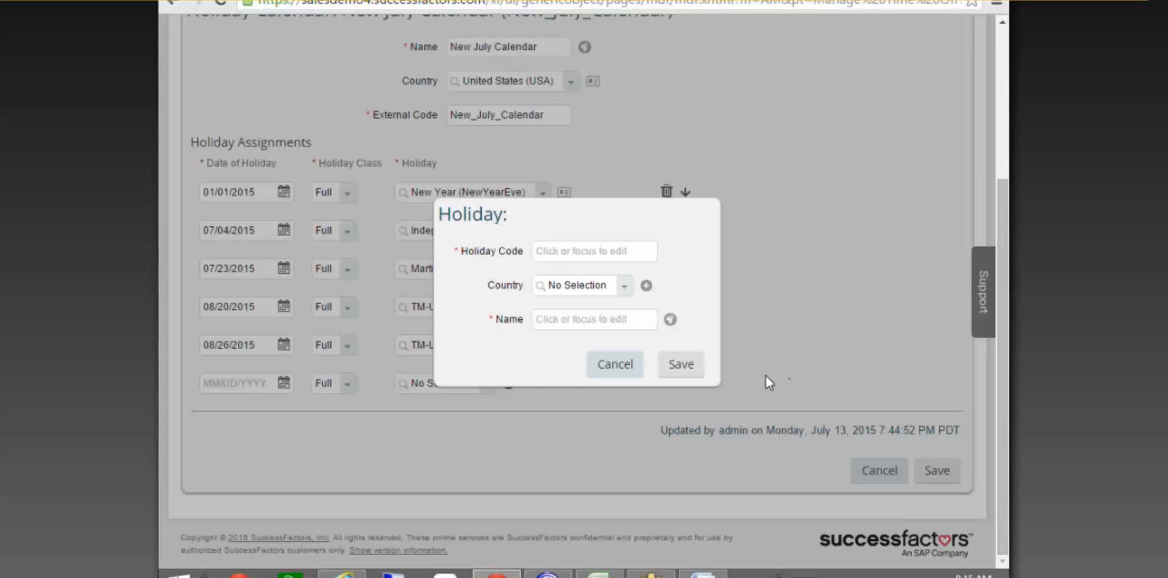
{"action": "left_click", "coordinate": [617, 362]}
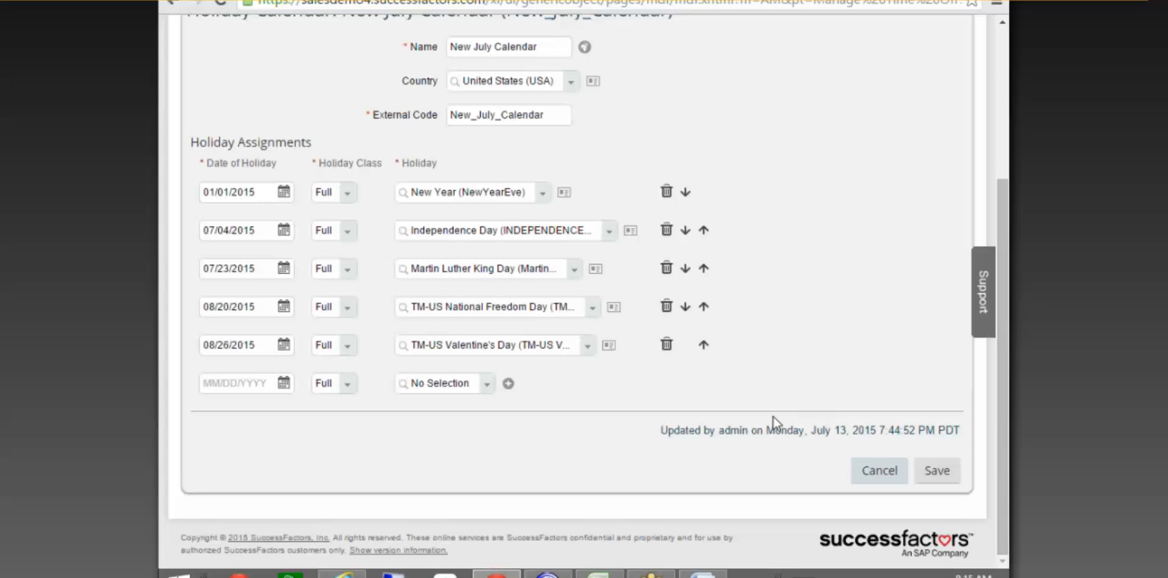
Save, reopen for correction, set the 08/26/2015 holiday class to Half, and save again.
{"action": "left_click", "coordinate": [947, 471]}
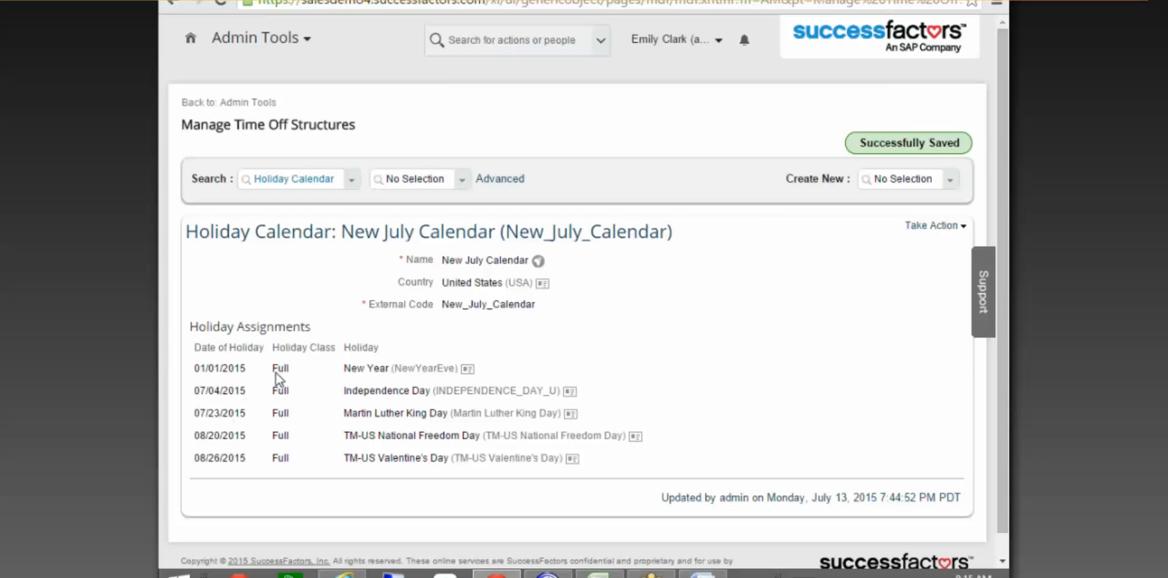
{"action": "left_click", "coordinate": [933, 225]}
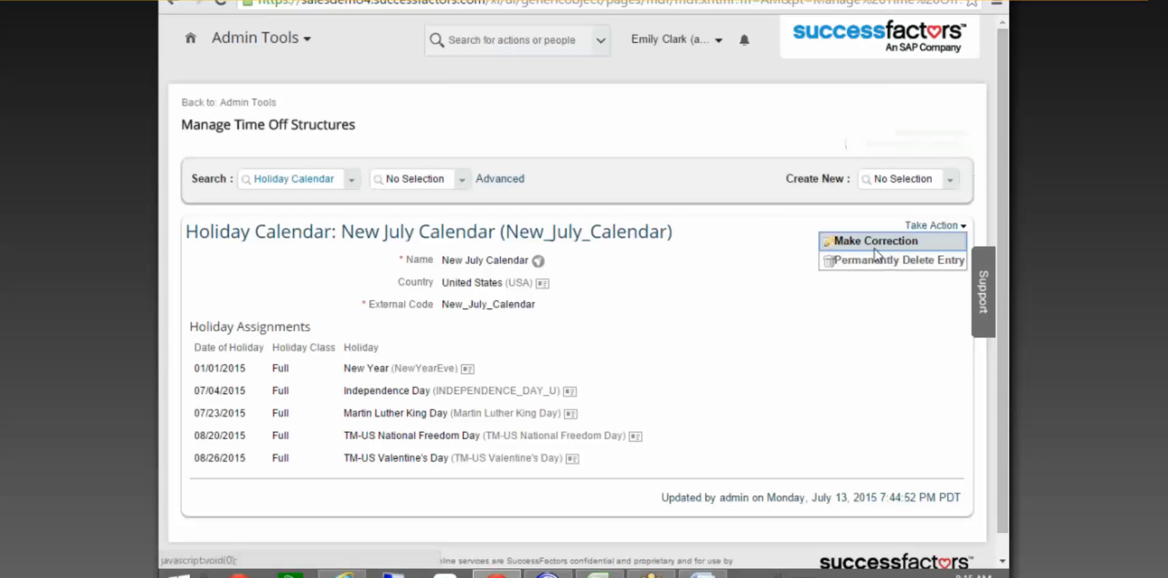
{"action": "left_click", "coordinate": [875, 243]}
{"action": "scroll", "coordinate": [427, 371], "scroll_direction": "down", "scroll_amount": 3}
{"action": "left_click", "coordinate": [346, 358]}
{"action": "left_click", "coordinate": [329, 381]}
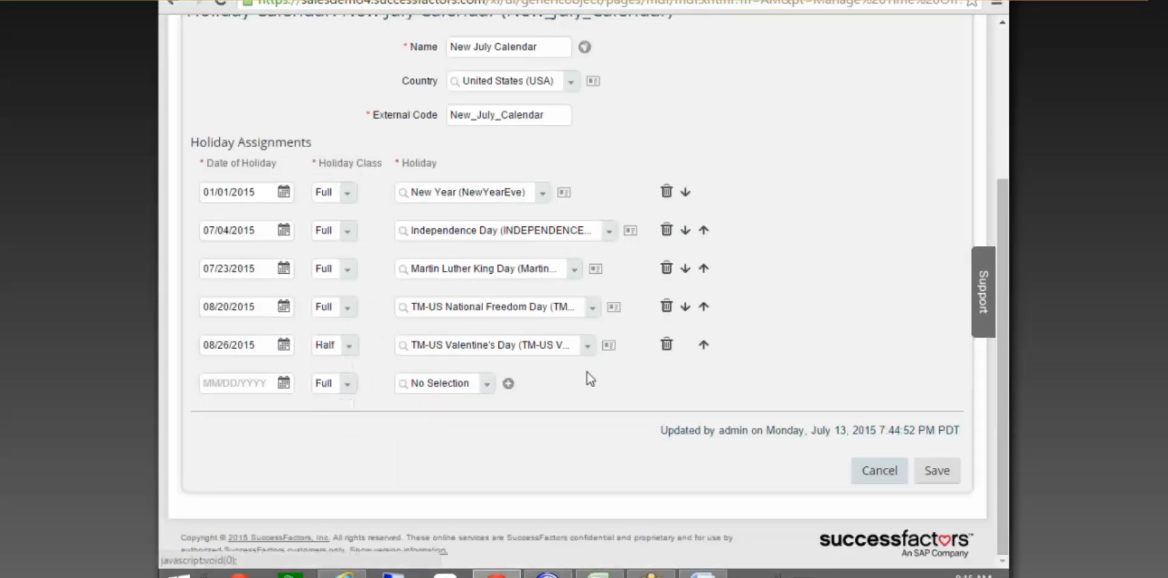
{"action": "left_click", "coordinate": [943, 470]}
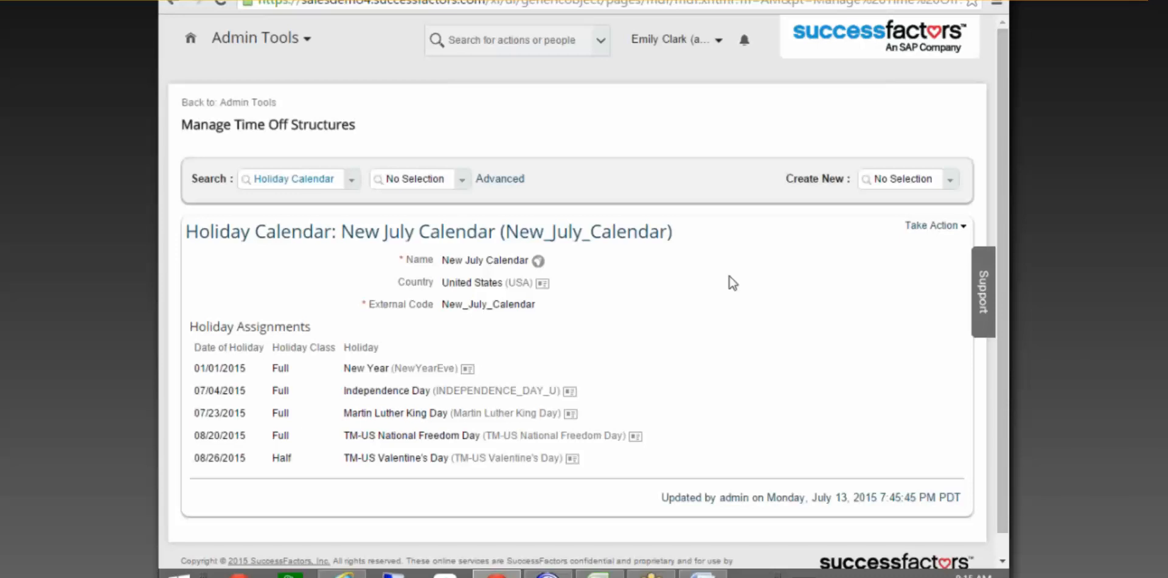
Start a new Work Schedule and look over its Model types without choosing one.
{"action": "left_click", "coordinate": [910, 176]}
{"action": "type", "text": "Works="}
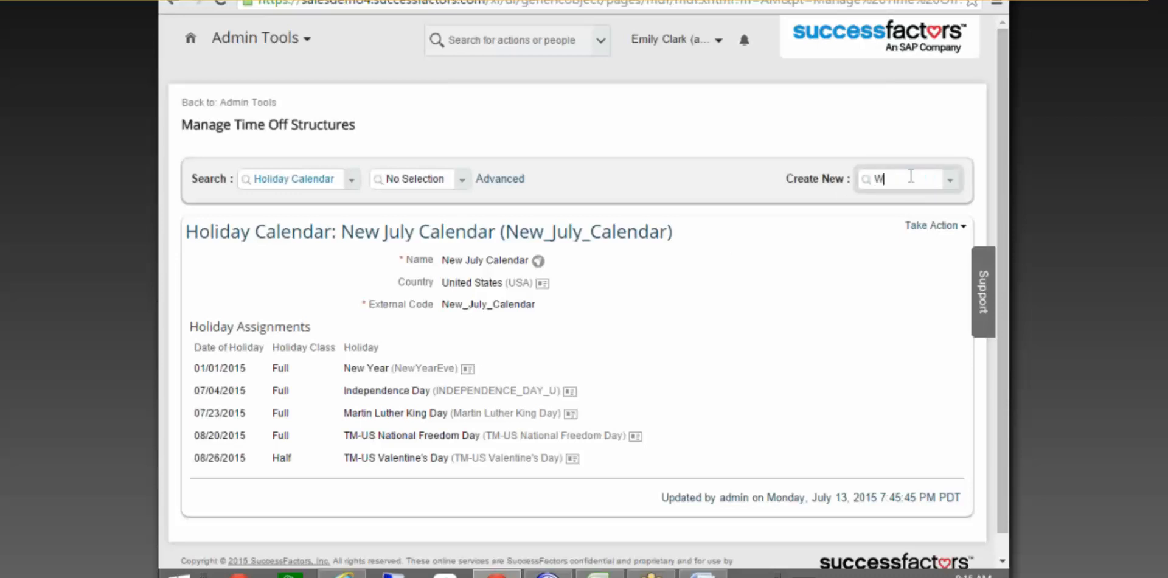
{"action": "key", "text": "BackSpace"}
{"action": "key", "text": "BackSpace"}
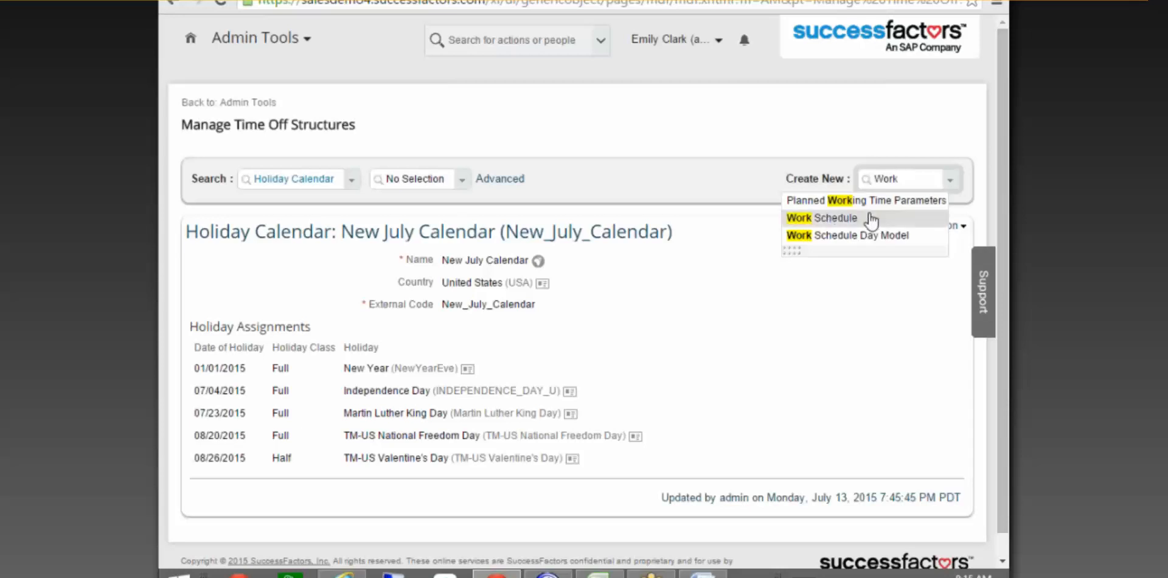
{"action": "left_click", "coordinate": [869, 218]}
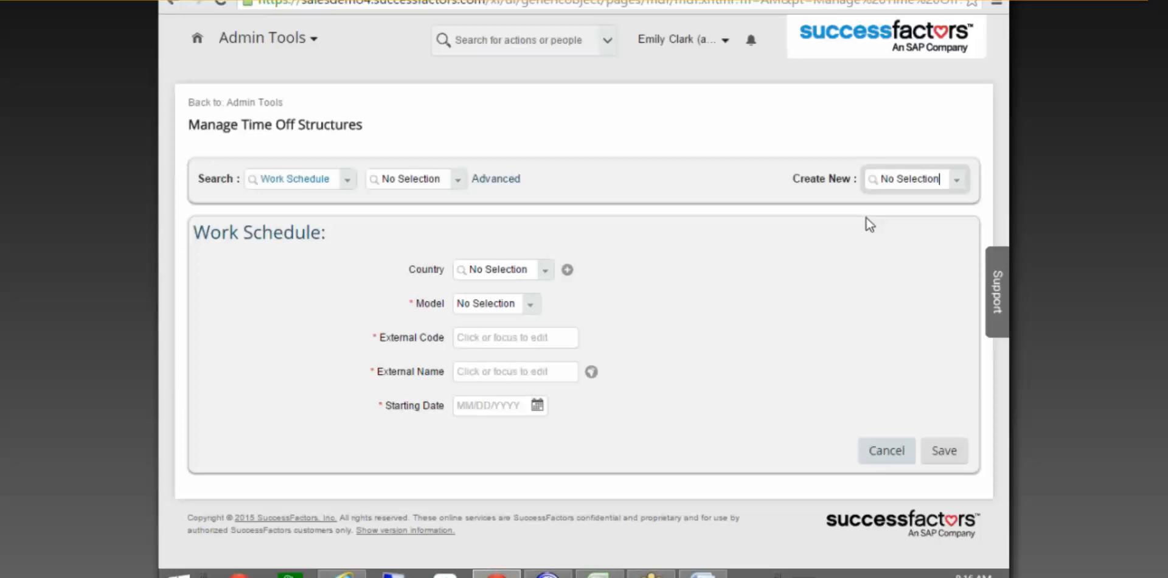
{"action": "left_click", "coordinate": [533, 306]}
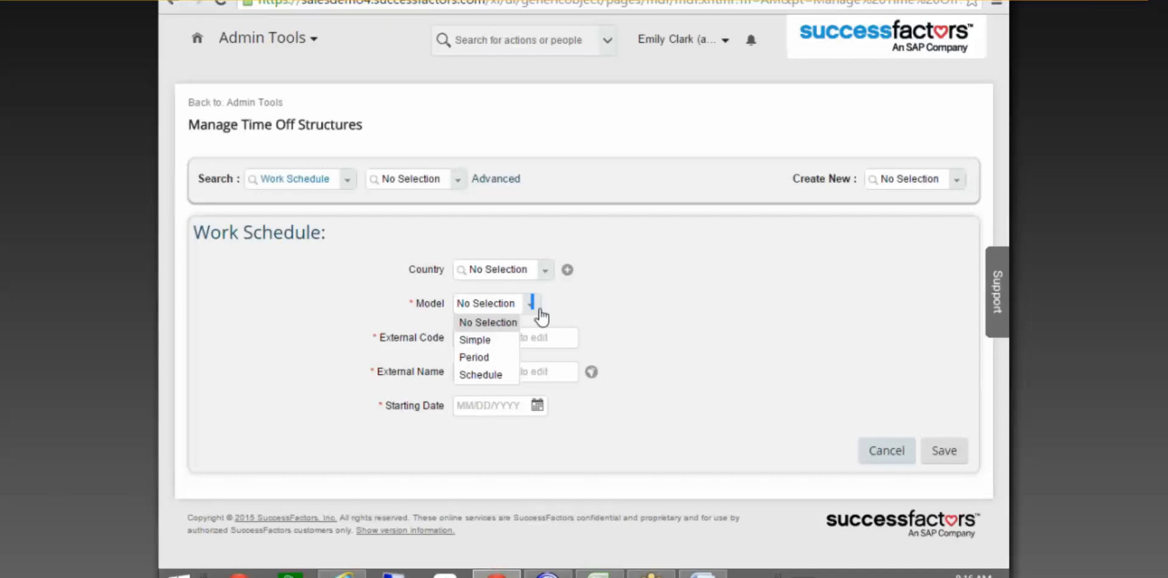
{"action": "left_click", "coordinate": [858, 245]}
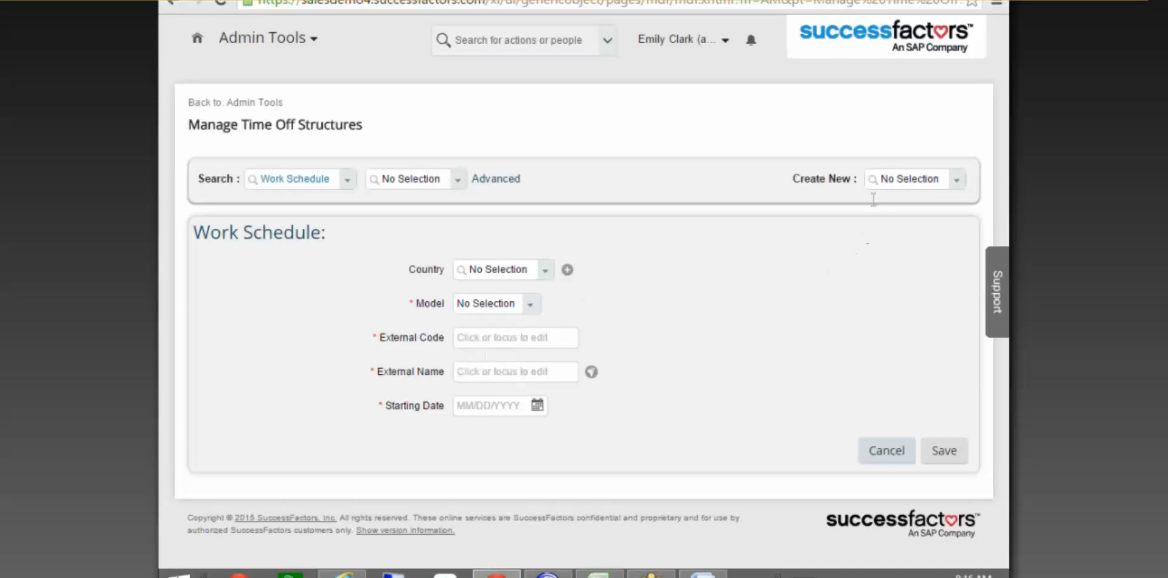
Start a new Work Schedule Day Model from Create New instead.
{"action": "left_click", "coordinate": [893, 177]}
{"action": "type", "text": "w"}
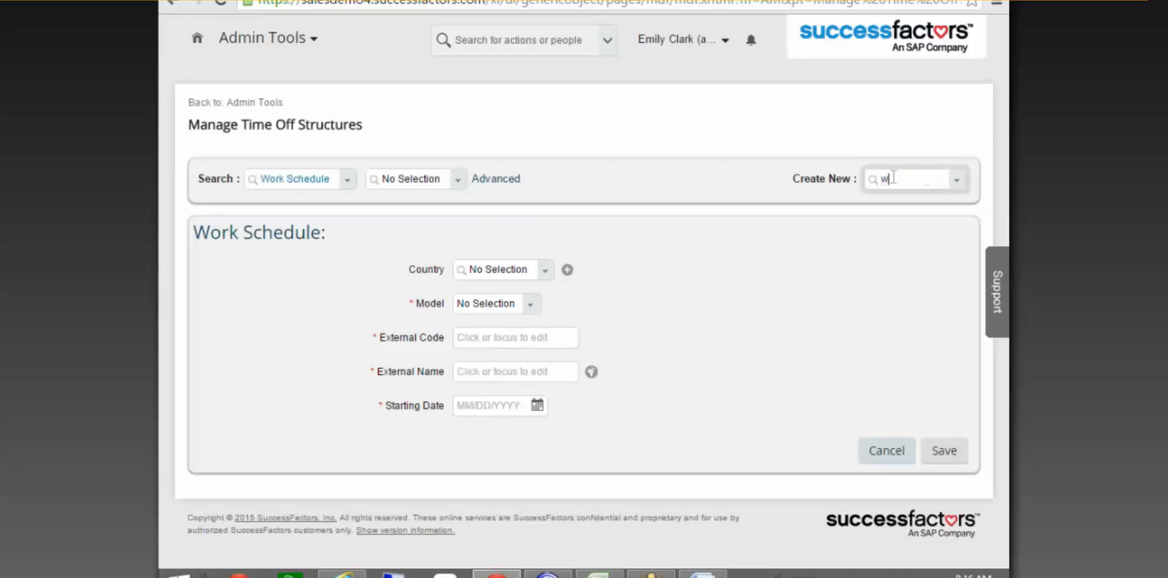
{"action": "type", "text": "ork"}
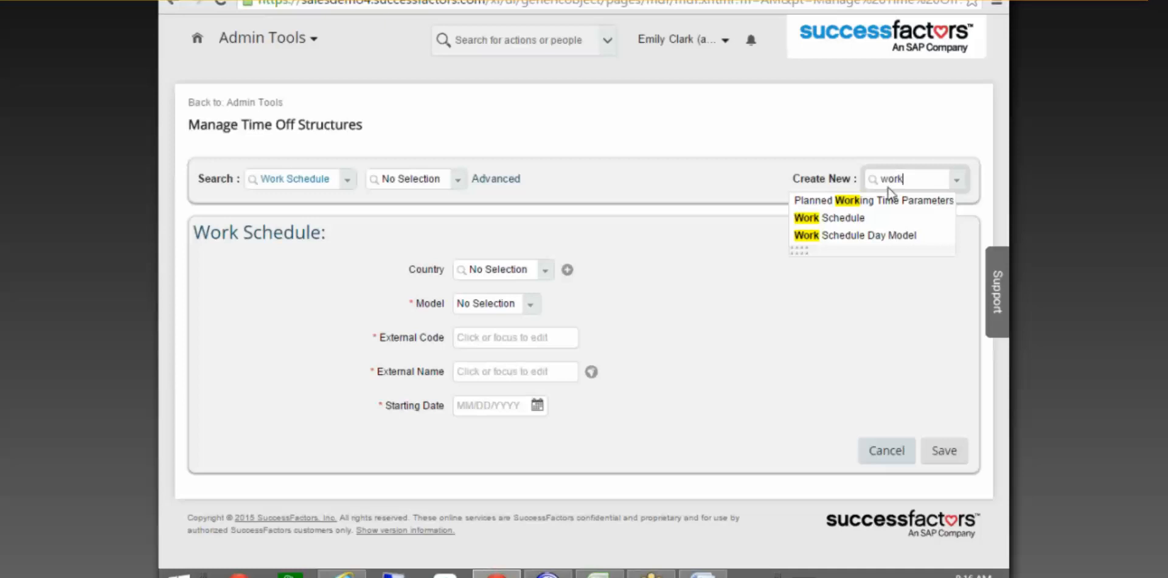
{"action": "left_click", "coordinate": [885, 236]}
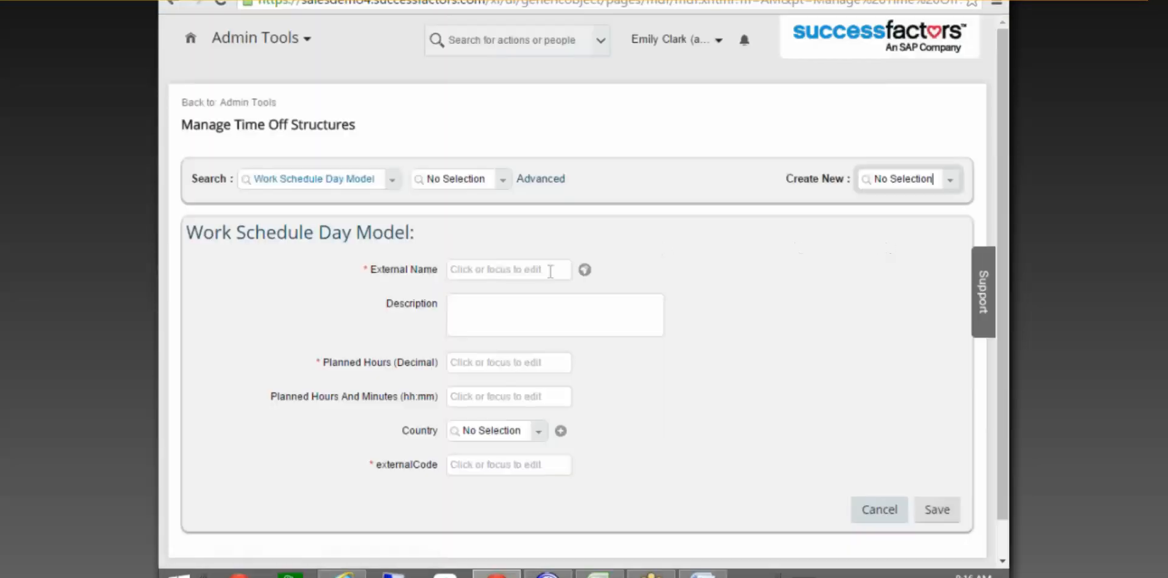
Enter external name and description 10Hoursaday with 10 planned hours.
{"action": "scroll", "coordinate": [548, 268], "scroll_direction": "down", "scroll_amount": 1}
{"action": "left_click", "coordinate": [522, 327]}
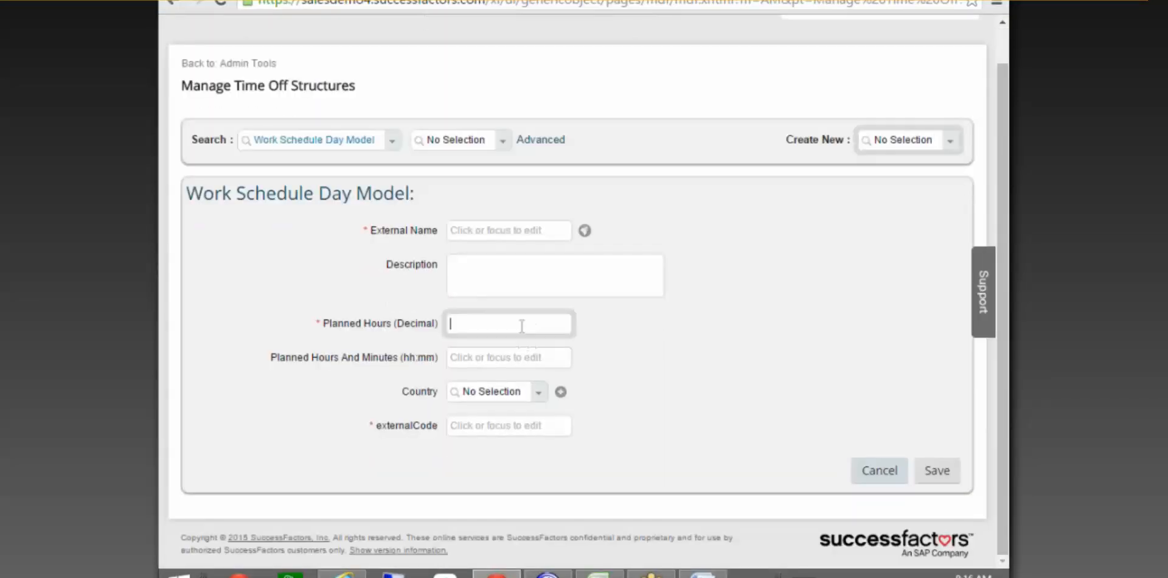
{"action": "left_click", "coordinate": [506, 227]}
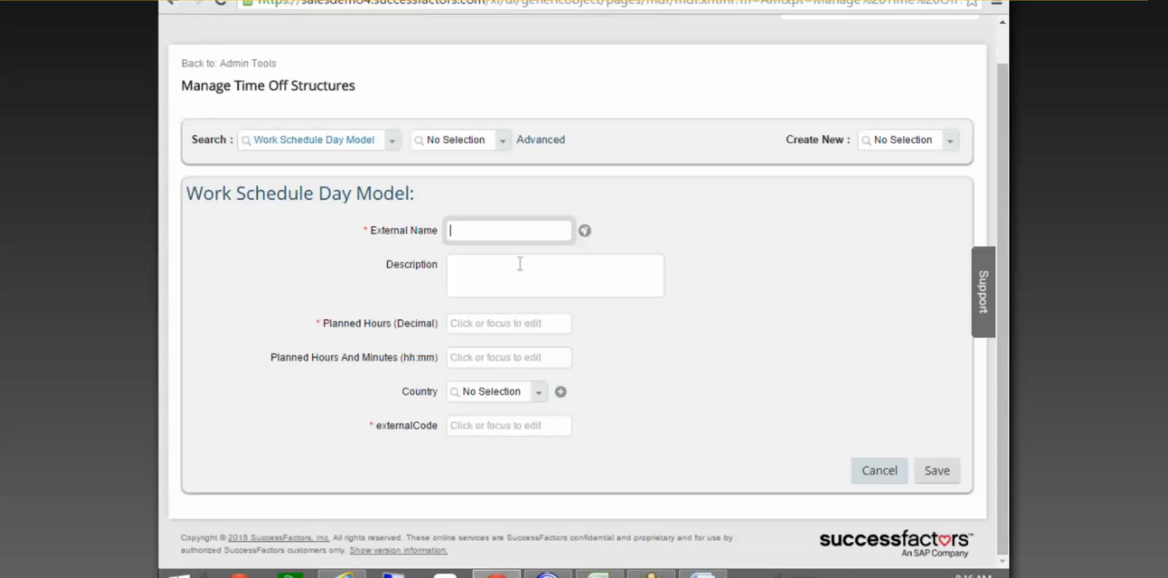
{"action": "type", "text": "10Hoursaday"}
{"action": "left_click_drag", "start_coordinate": [525, 228], "coordinate": [378, 213]}
{"action": "key", "text": "ctrl+c"}
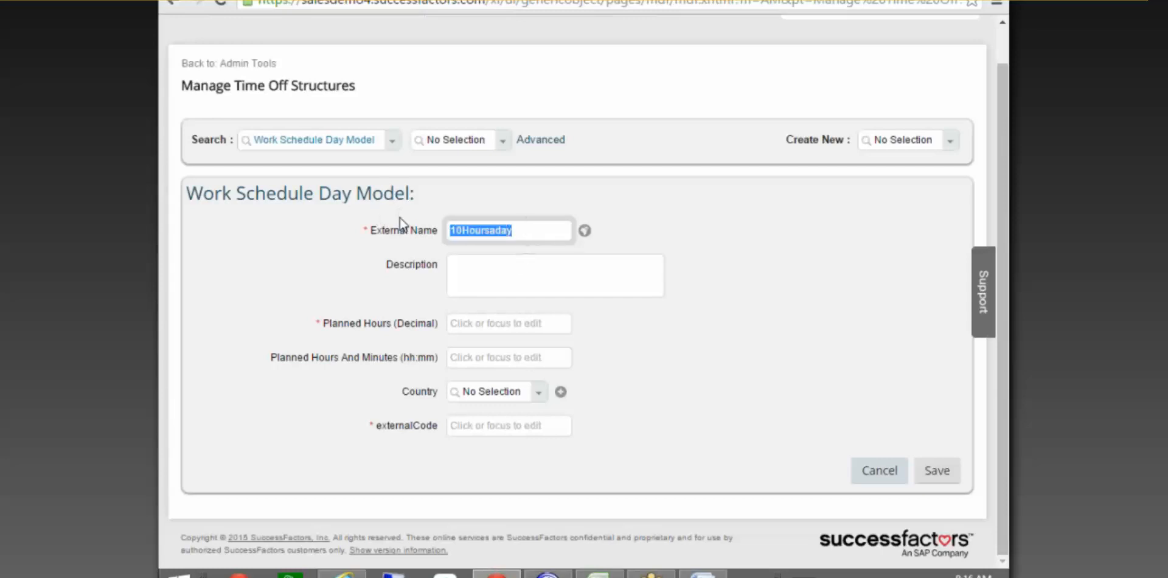
{"action": "left_click", "coordinate": [539, 273]}
{"action": "key", "text": "ctrl+v"}
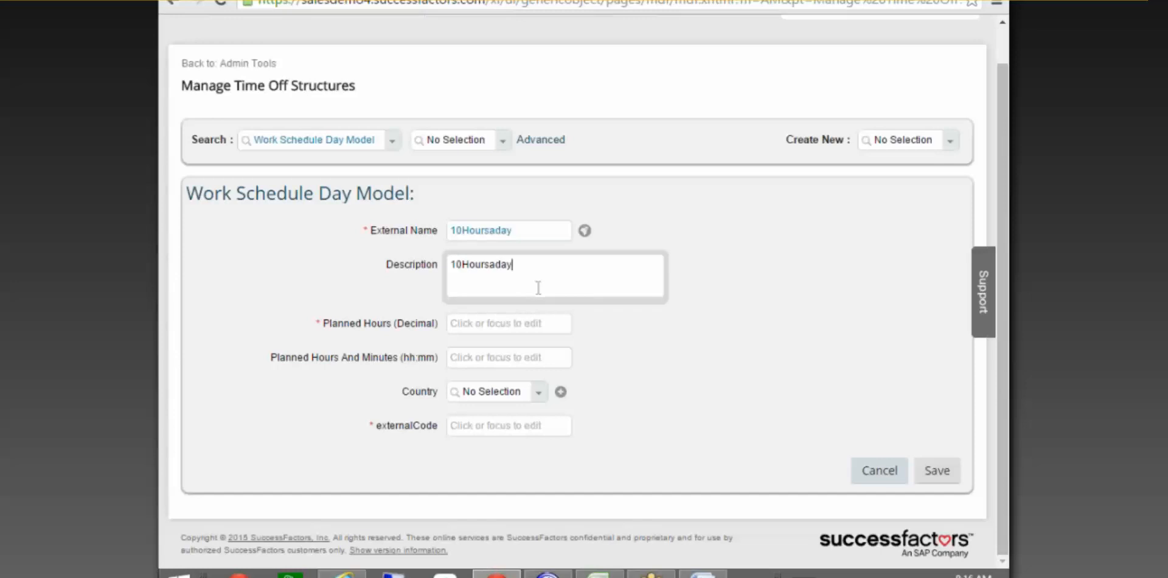
{"action": "left_click", "coordinate": [500, 325]}
{"action": "type", "text": "10"}
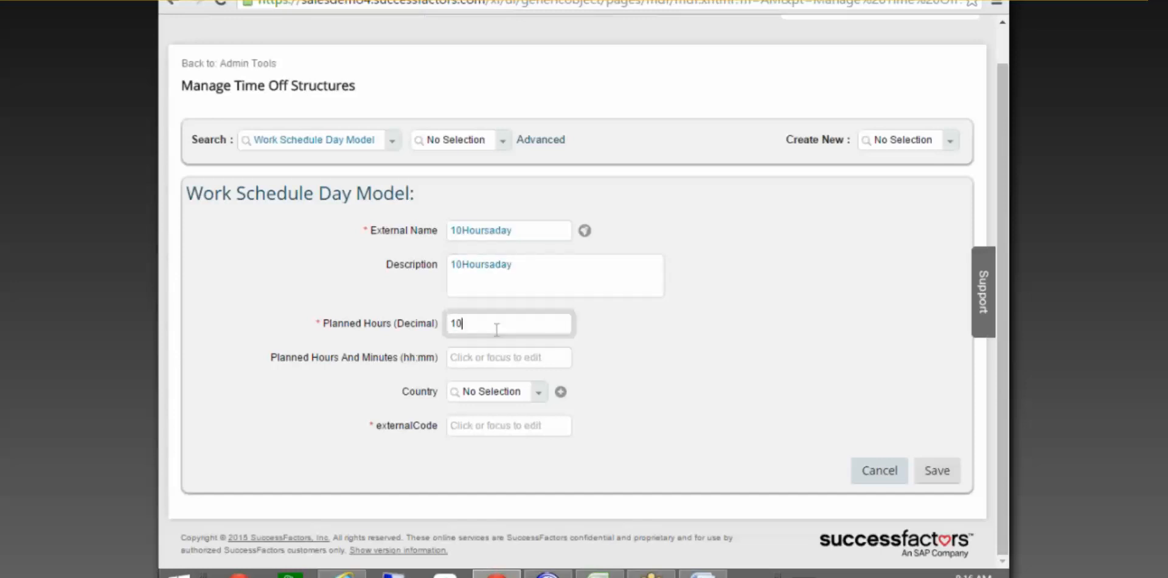
Set country to United States (USA) and external code to 10Hoursaday.
{"action": "left_click", "coordinate": [504, 392]}
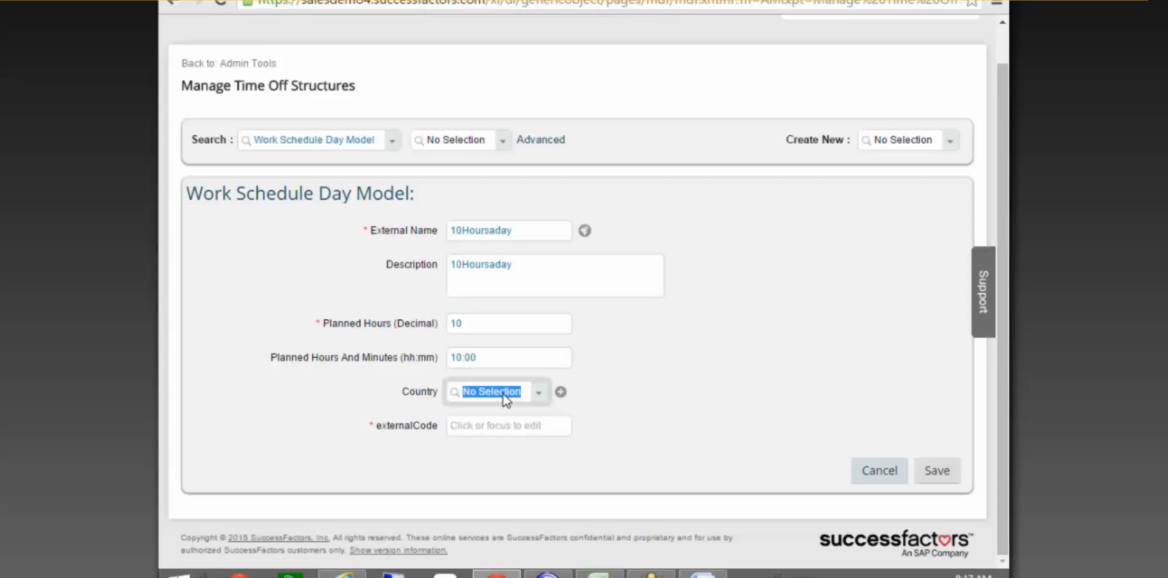
{"action": "type", "text": "United"}
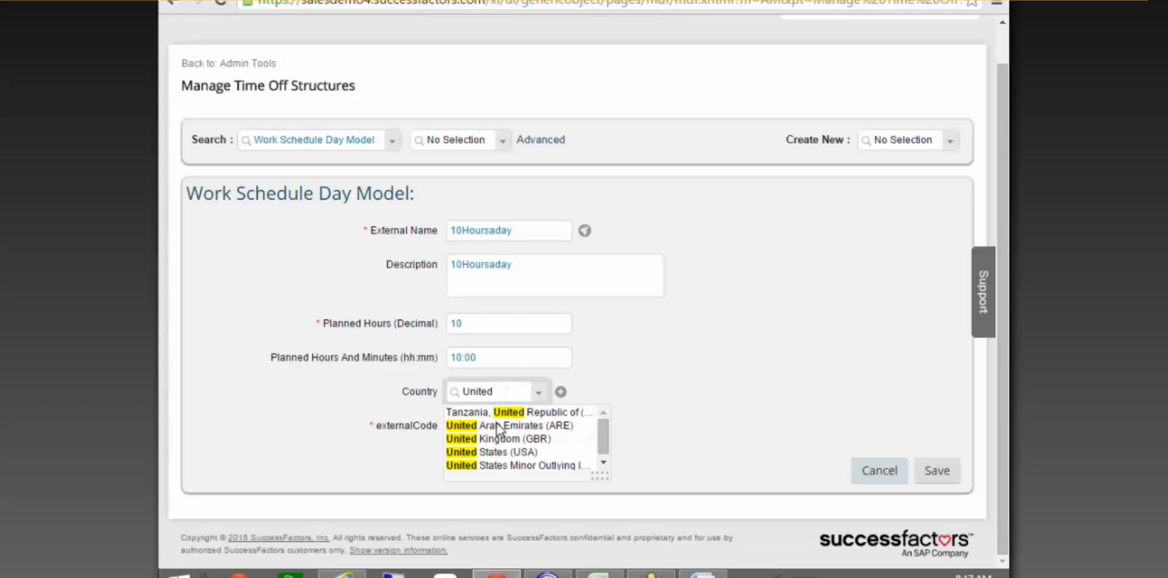
{"action": "left_click", "coordinate": [513, 454]}
{"action": "left_click", "coordinate": [503, 425]}
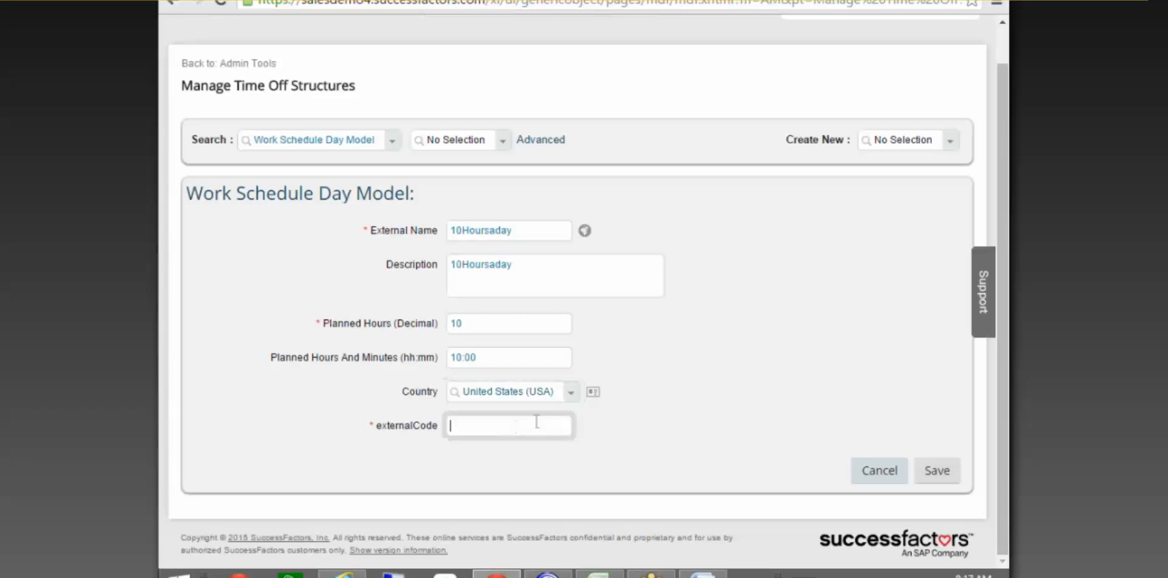
{"action": "key", "text": "ctrl+v"}
Rename the external name to '10 Hours a day' and save the day model.
{"action": "left_click", "coordinate": [460, 231]}
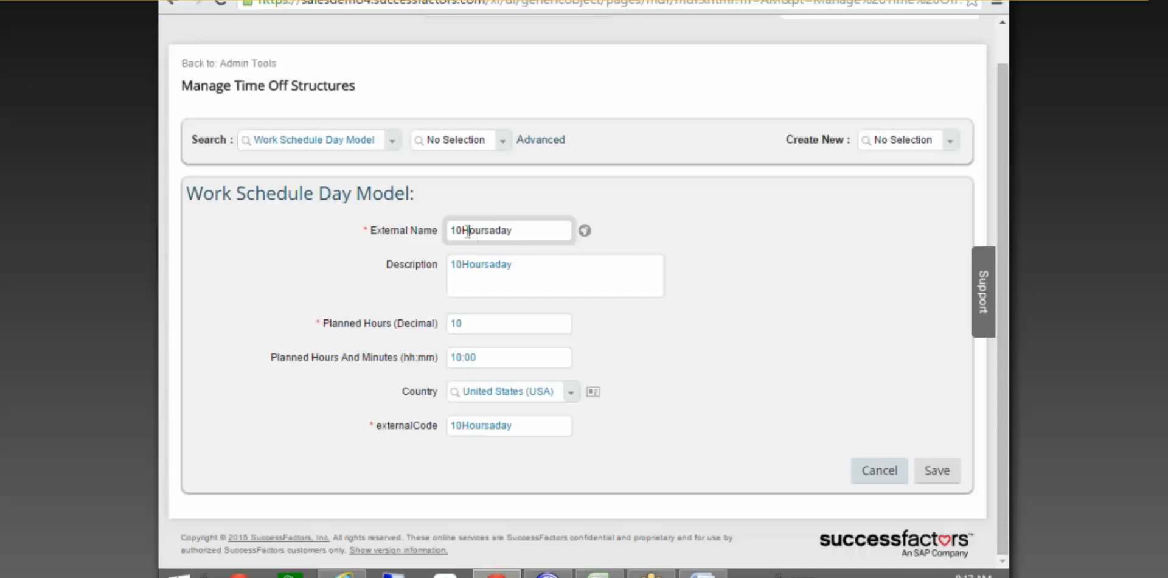
{"action": "left_click", "coordinate": [468, 231]}
{"action": "left_click", "coordinate": [494, 230]}
{"action": "left_click", "coordinate": [503, 230]}
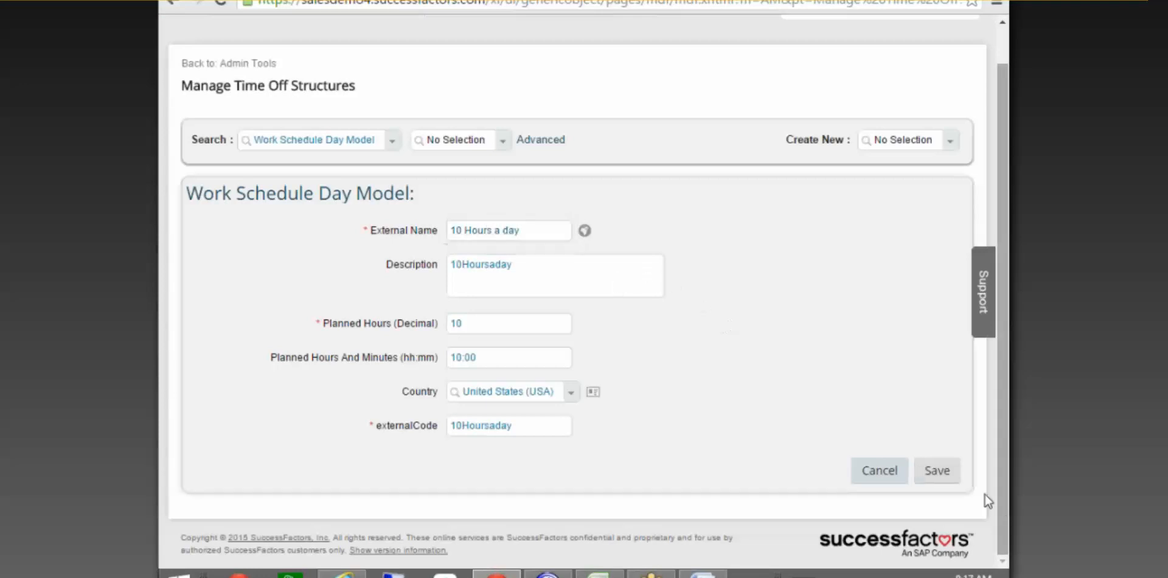
{"action": "left_click", "coordinate": [954, 479]}
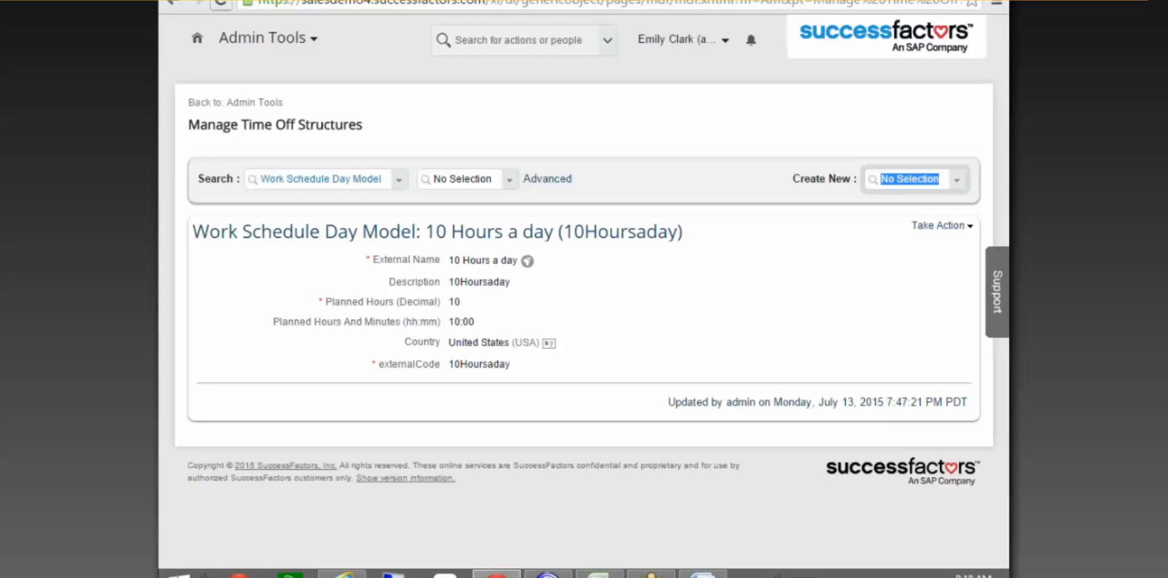
After reviewing the saved 10 Hours a day record, return to the Create New selector.
{"action": "left_click", "coordinate": [981, 4]}
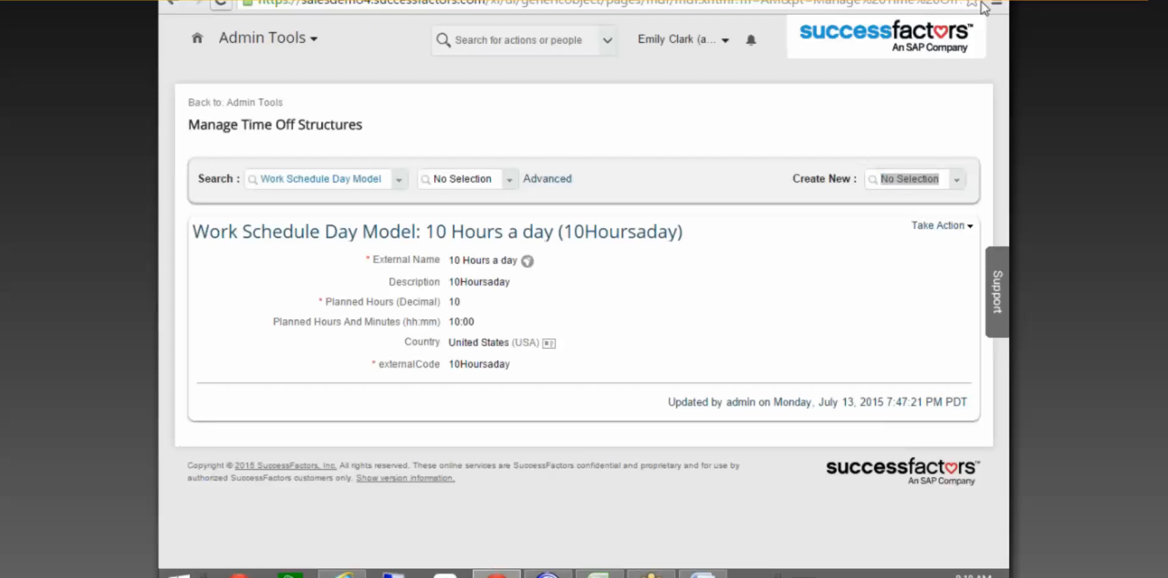
{"action": "left_click", "coordinate": [1008, 78]}
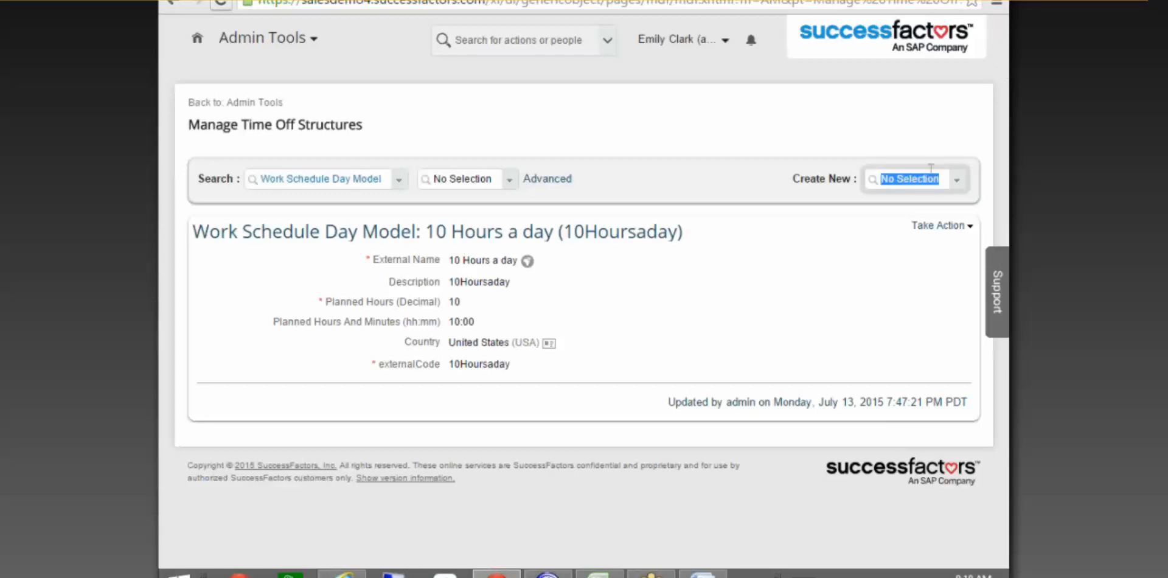
Start a new Work Schedule object by searching the object types for 'Work'.
{"action": "left_click", "coordinate": [966, 182]}
{"action": "type", "text": "works"}
{"action": "key", "text": "BackSpace"}
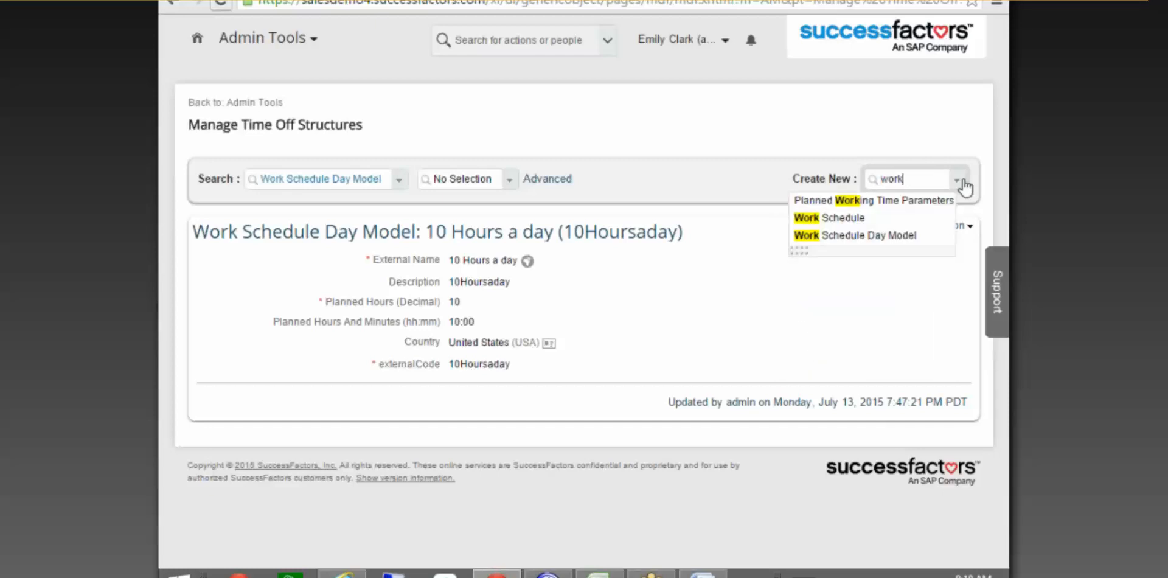
{"action": "left_click", "coordinate": [844, 219]}
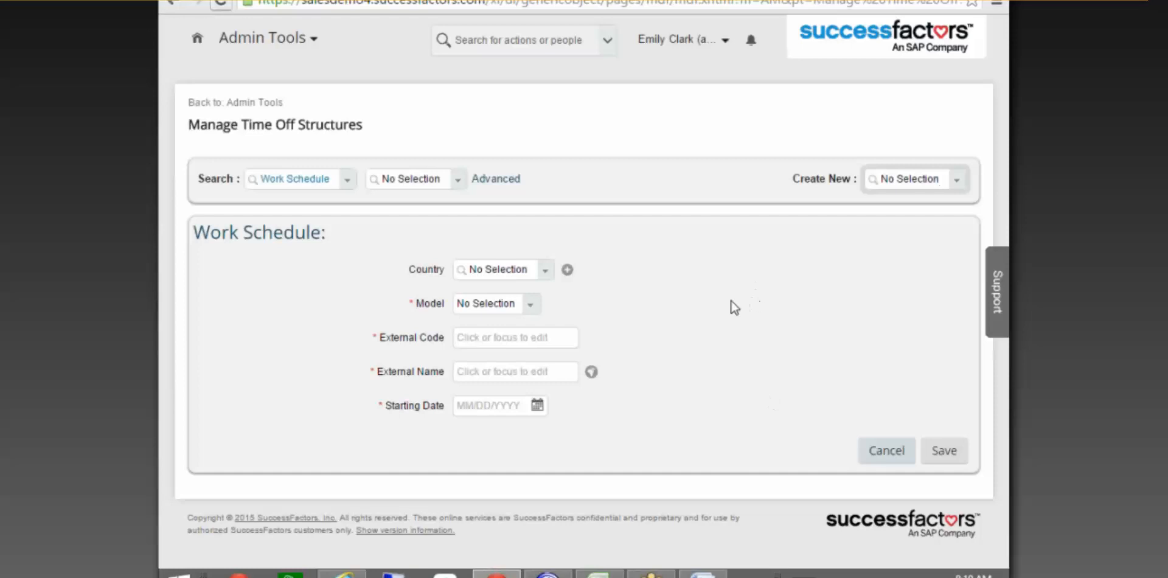
Set the work schedule's country to United States (USA) and its model to Simple.
{"action": "left_click", "coordinate": [508, 274]}
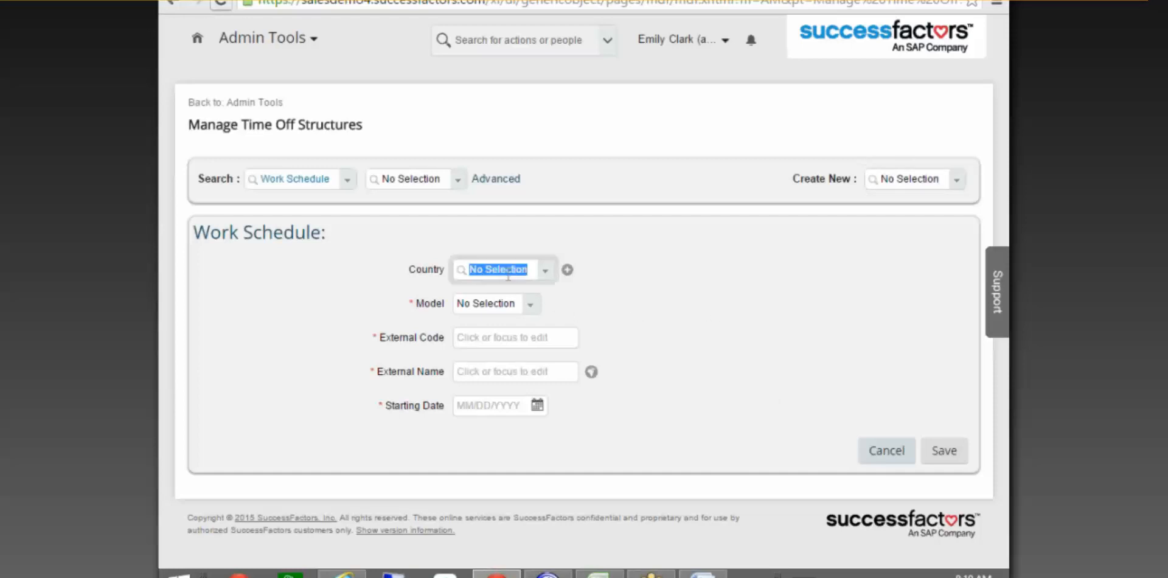
{"action": "type", "text": "United"}
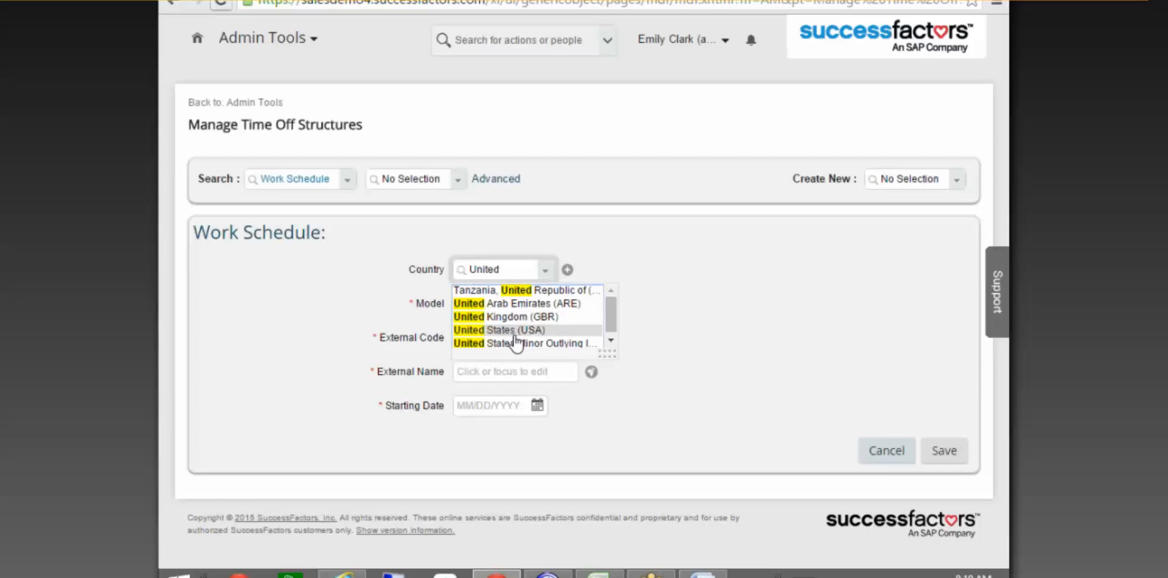
{"action": "left_click", "coordinate": [515, 332]}
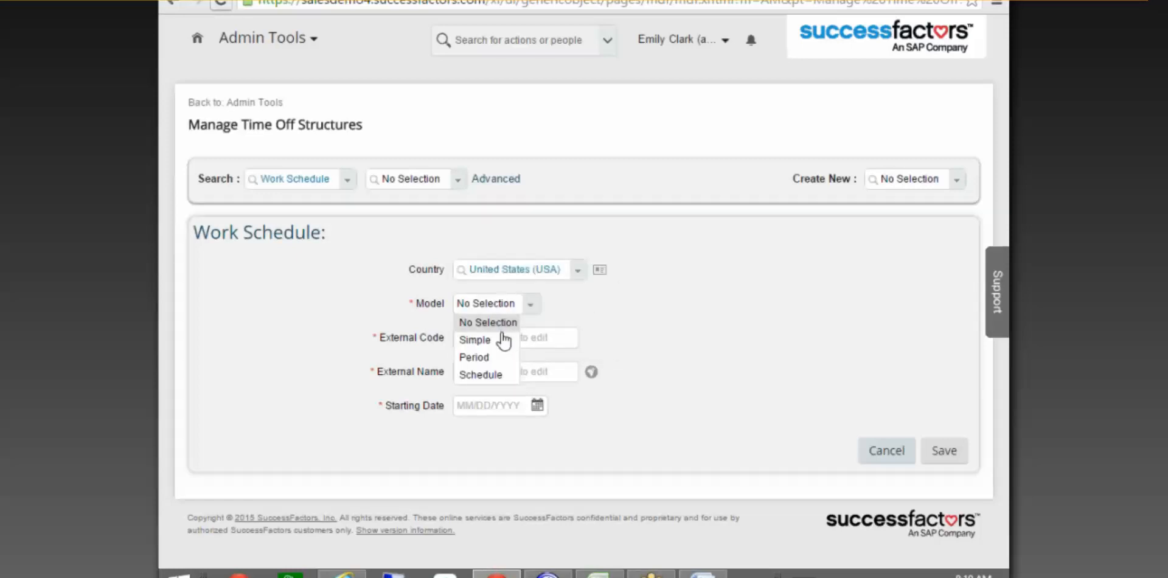
{"action": "left_click", "coordinate": [493, 344]}
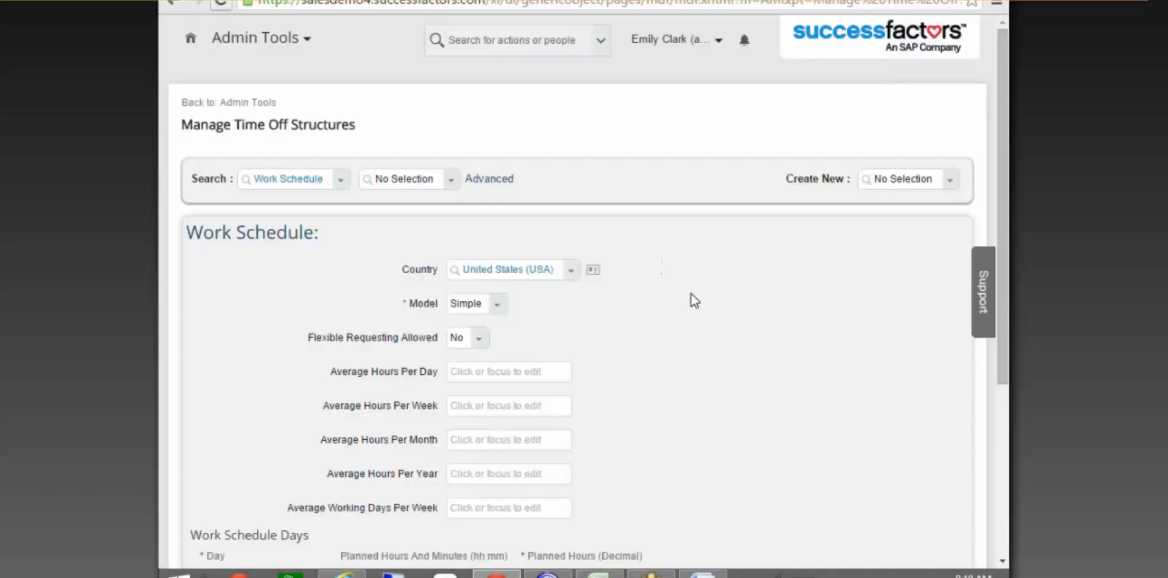
Enter schedule days 1 and 2 at 8 planned hours, dismissing the hh:mm format error.
{"action": "scroll", "coordinate": [689, 298], "scroll_direction": "down", "scroll_amount": 5}
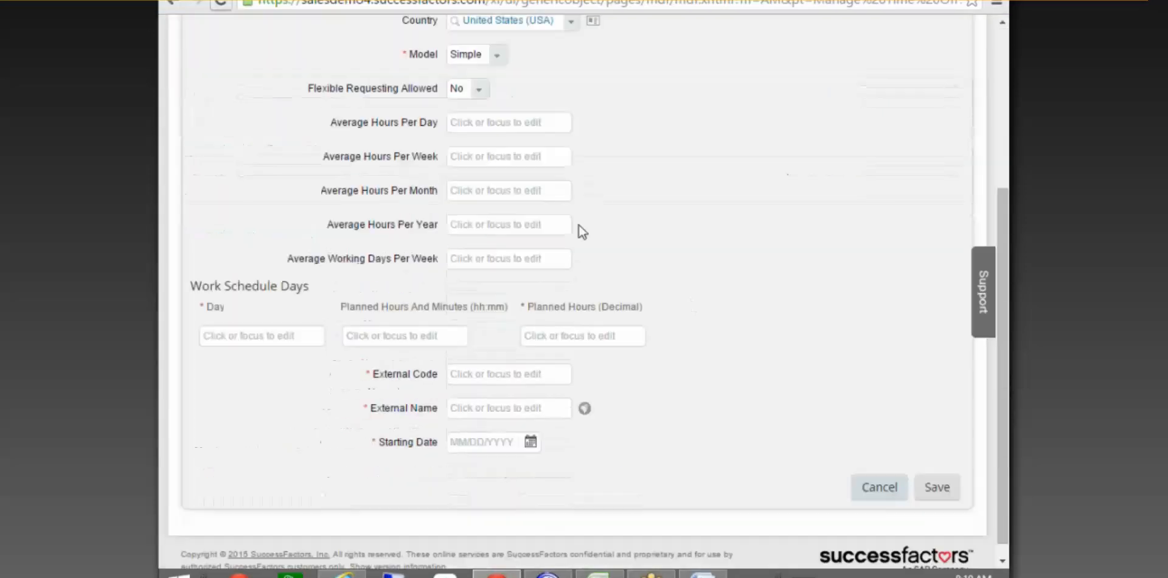
{"action": "left_click", "coordinate": [496, 122]}
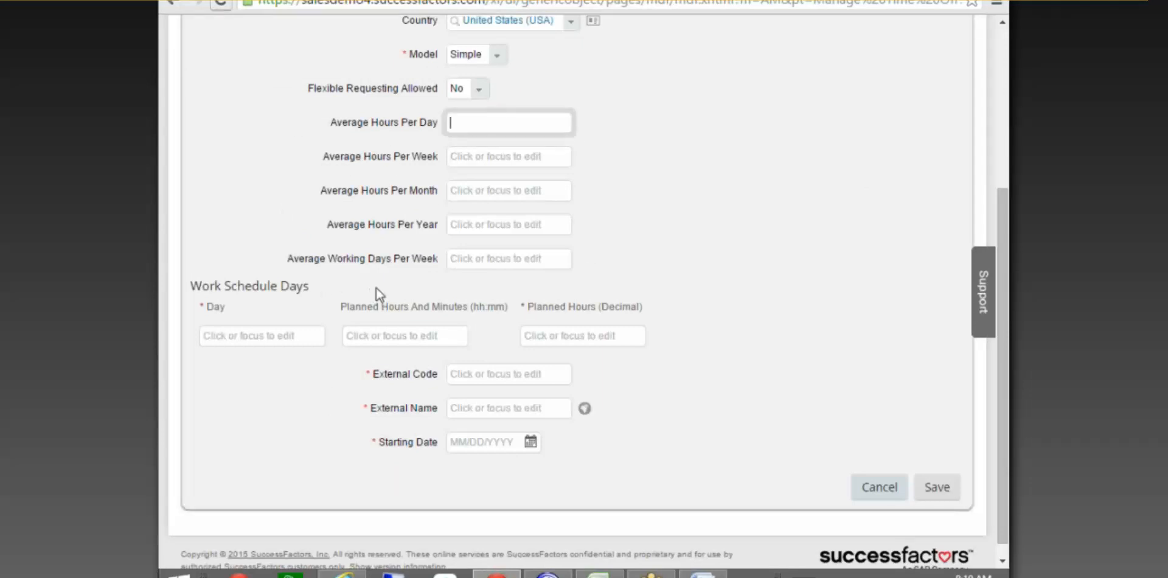
{"action": "left_click", "coordinate": [316, 339]}
{"action": "type", "text": "1"}
{"action": "left_click", "coordinate": [402, 336]}
{"action": "type", "text": "8"}
{"action": "left_click", "coordinate": [307, 368]}
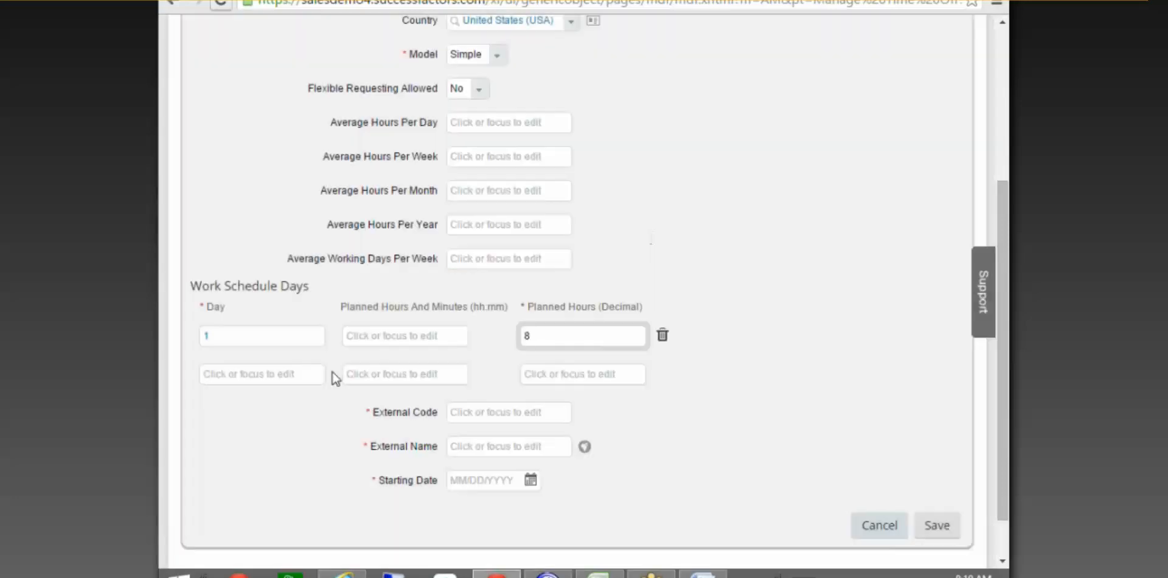
{"action": "left_click", "coordinate": [295, 372]}
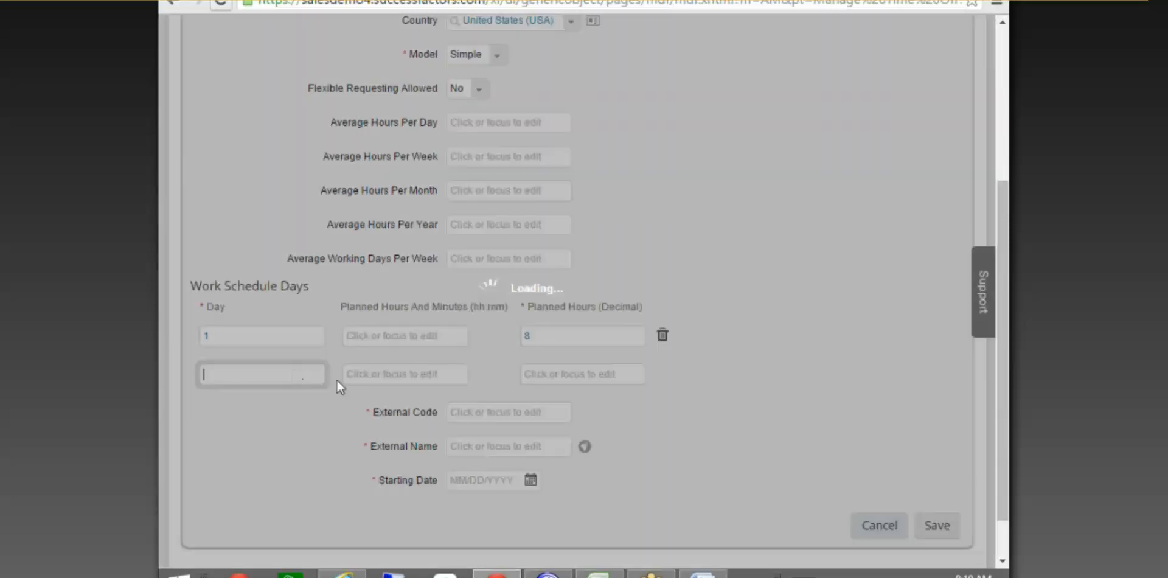
{"action": "type", "text": "2"}
{"action": "left_click", "coordinate": [600, 372]}
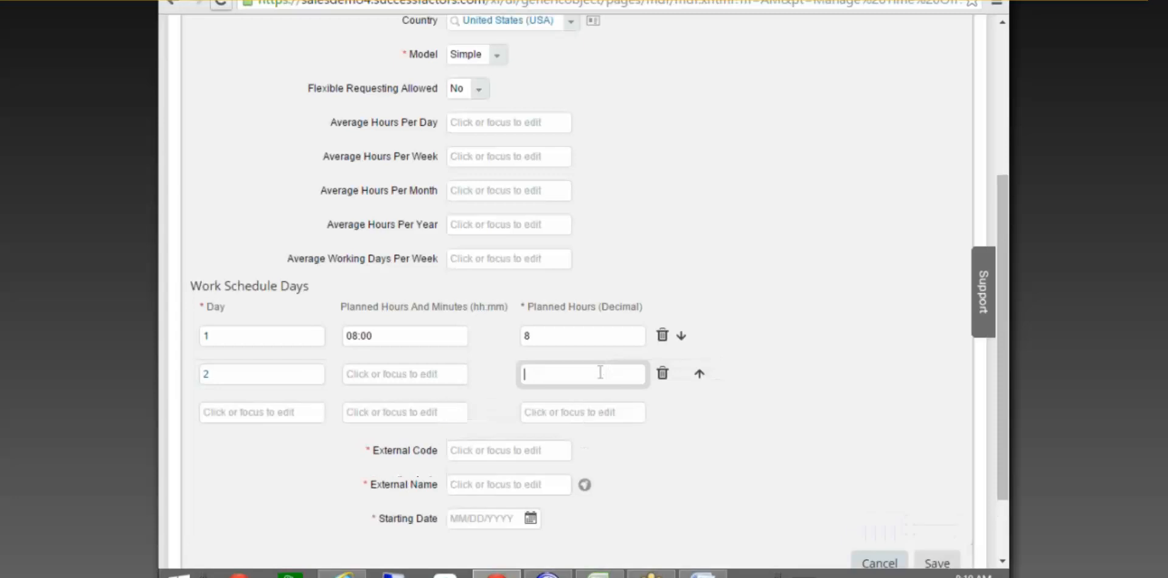
{"action": "type", "text": "8"}
Add day 3 with 8 decimal planned hours and scroll to review the rows.
{"action": "left_click", "coordinate": [267, 415]}
{"action": "type", "text": "3"}
{"action": "left_click", "coordinate": [564, 413]}
{"action": "type", "text": "8"}
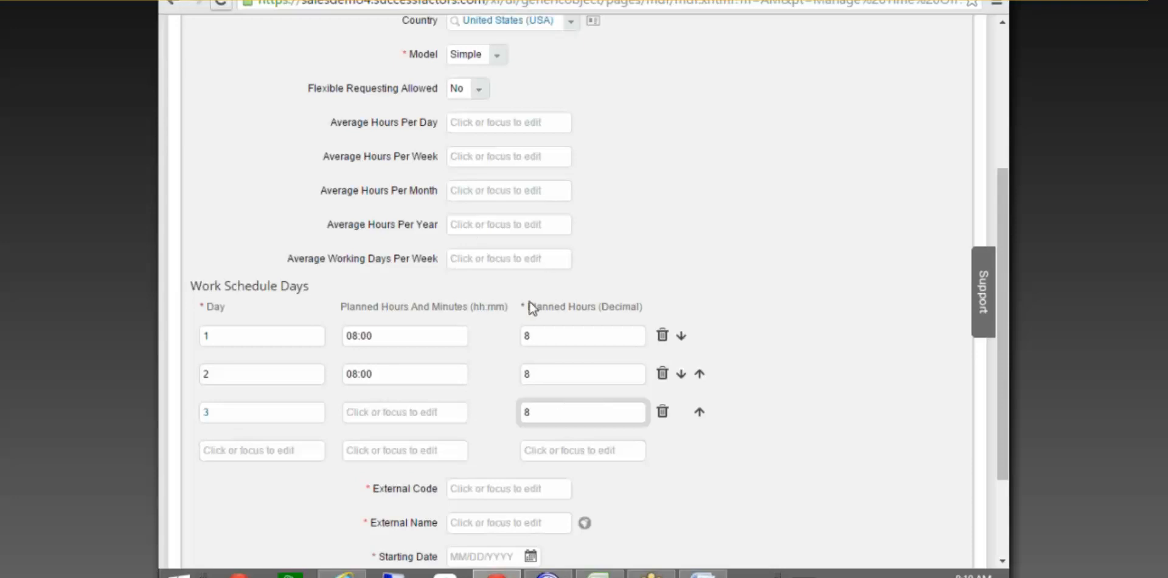
{"action": "scroll", "coordinate": [268, 380], "scroll_direction": "down", "scroll_amount": 3}
{"action": "scroll", "coordinate": [391, 261], "scroll_direction": "up", "scroll_amount": 6}
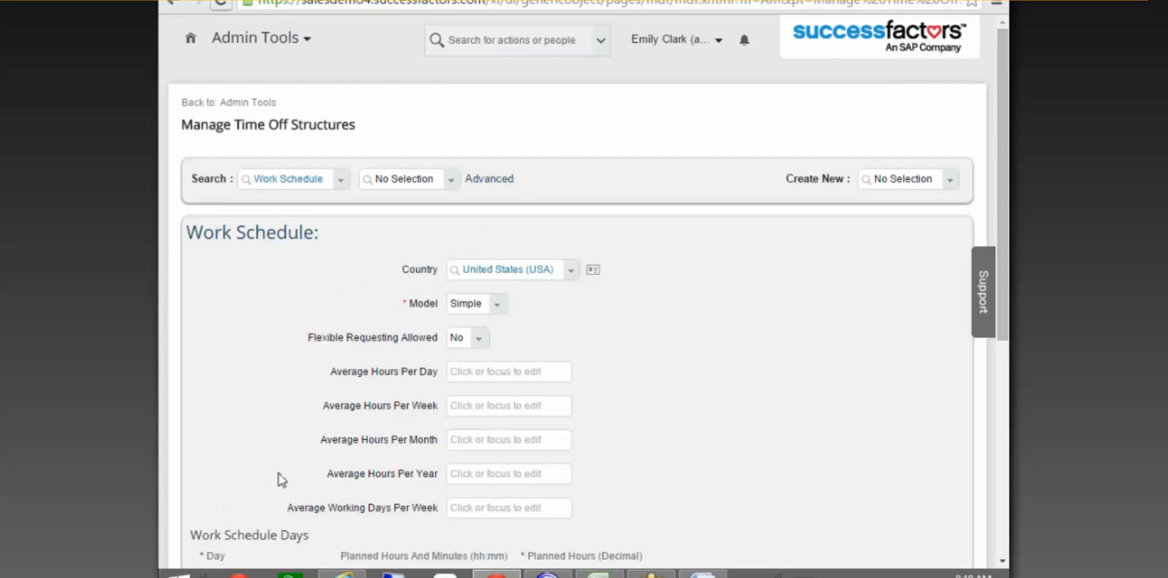
{"action": "scroll", "coordinate": [281, 480], "scroll_direction": "down", "scroll_amount": 4}
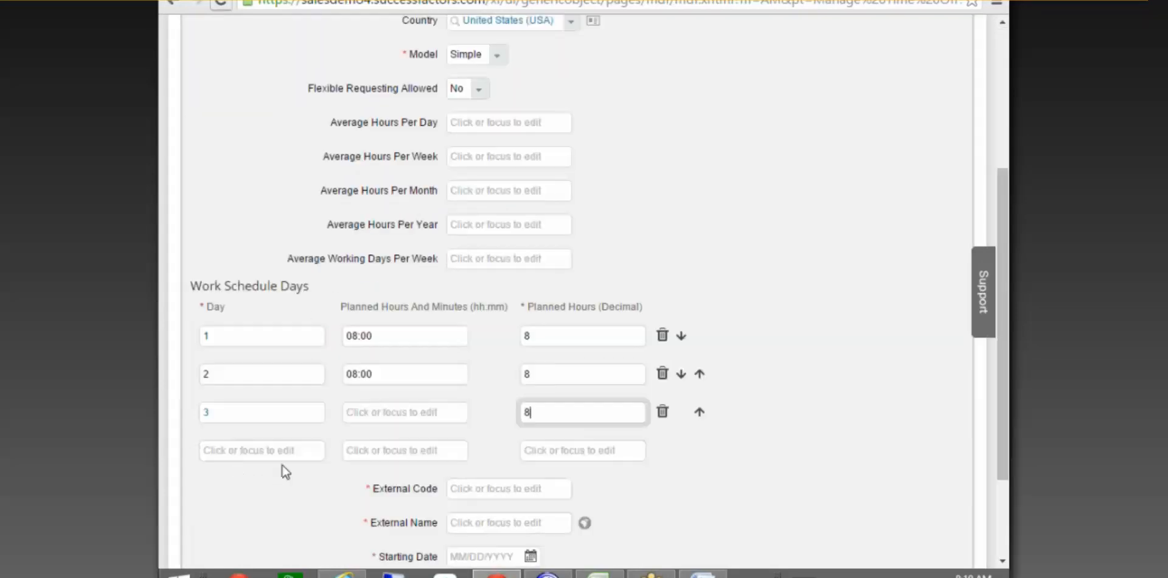
{"action": "scroll", "coordinate": [240, 471], "scroll_direction": "down", "scroll_amount": 2}
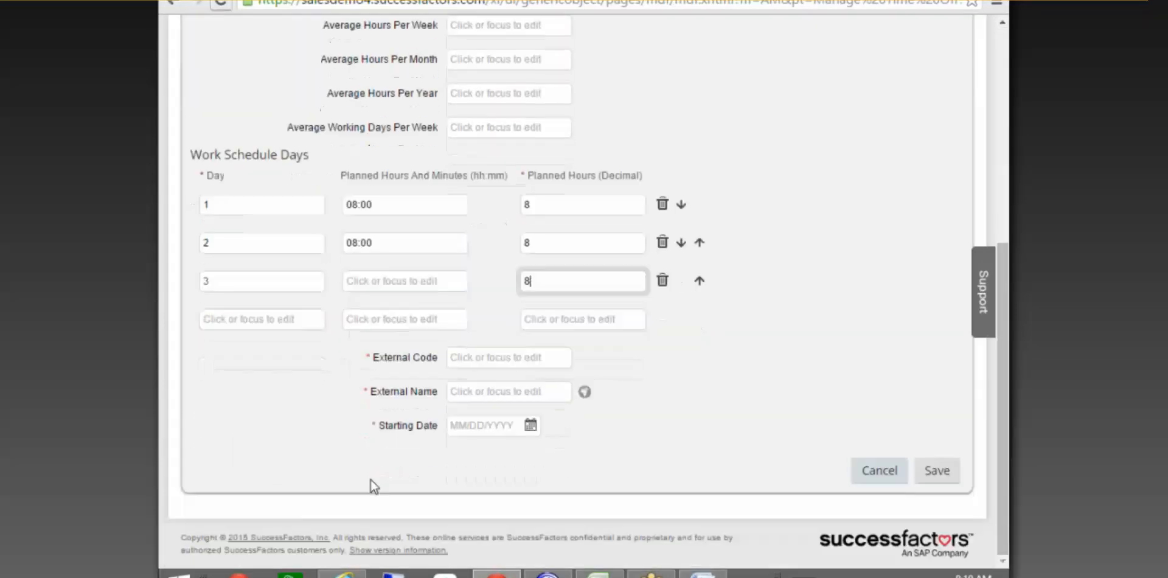
Add schedule days 4 and 5, each with 8 decimal planned hours.
{"action": "left_click", "coordinate": [289, 320]}
{"action": "type", "text": "4"}
{"action": "left_click", "coordinate": [546, 322]}
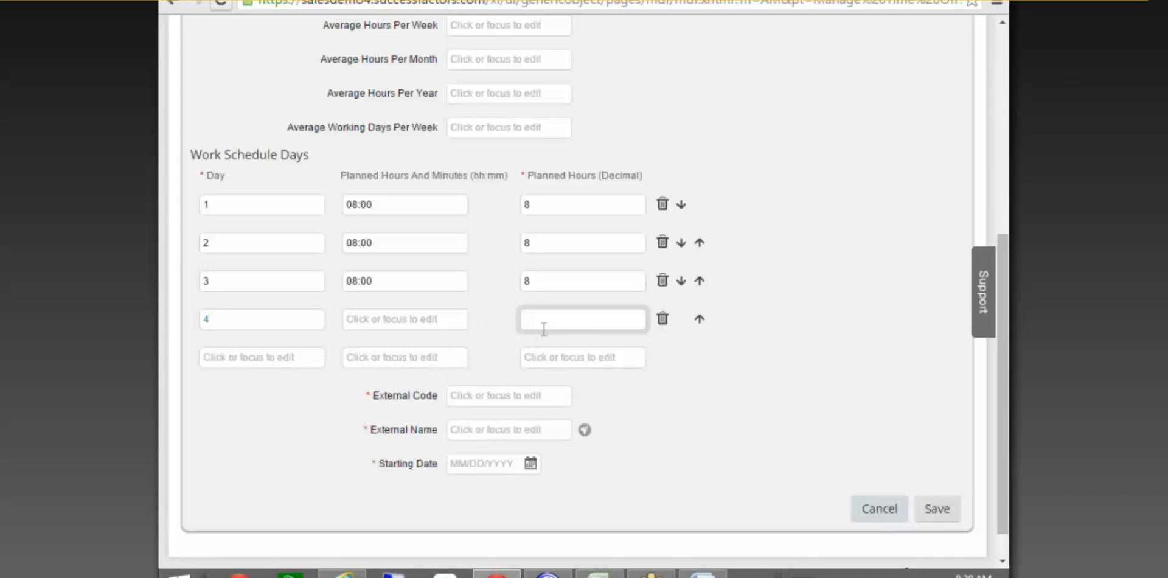
{"action": "type", "text": "8"}
{"action": "left_click", "coordinate": [278, 361]}
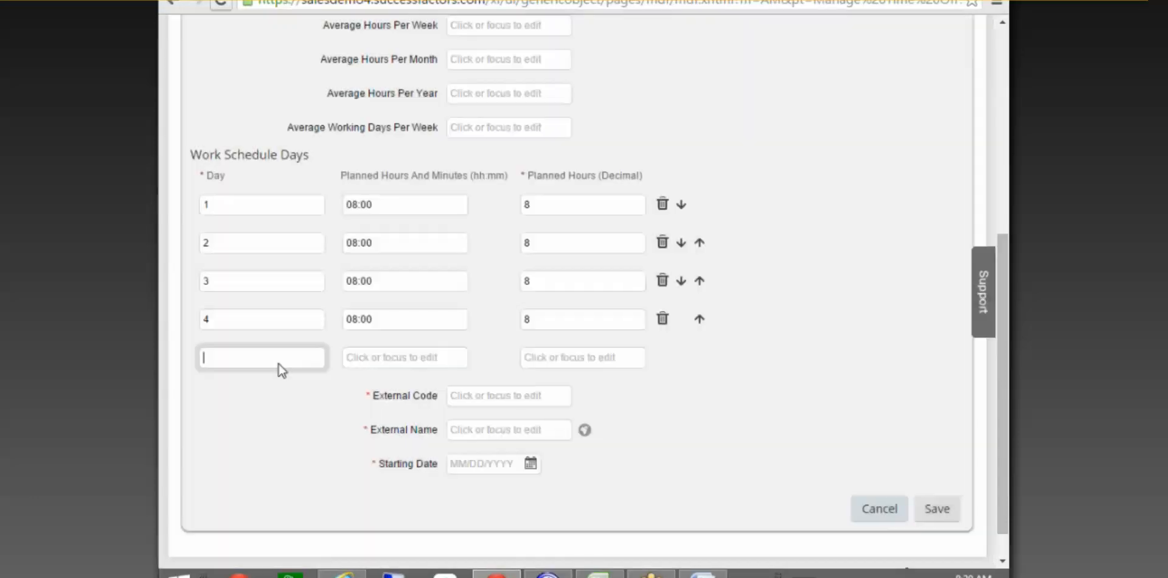
{"action": "type", "text": "5"}
{"action": "left_click", "coordinate": [535, 358]}
{"action": "type", "text": "8"}
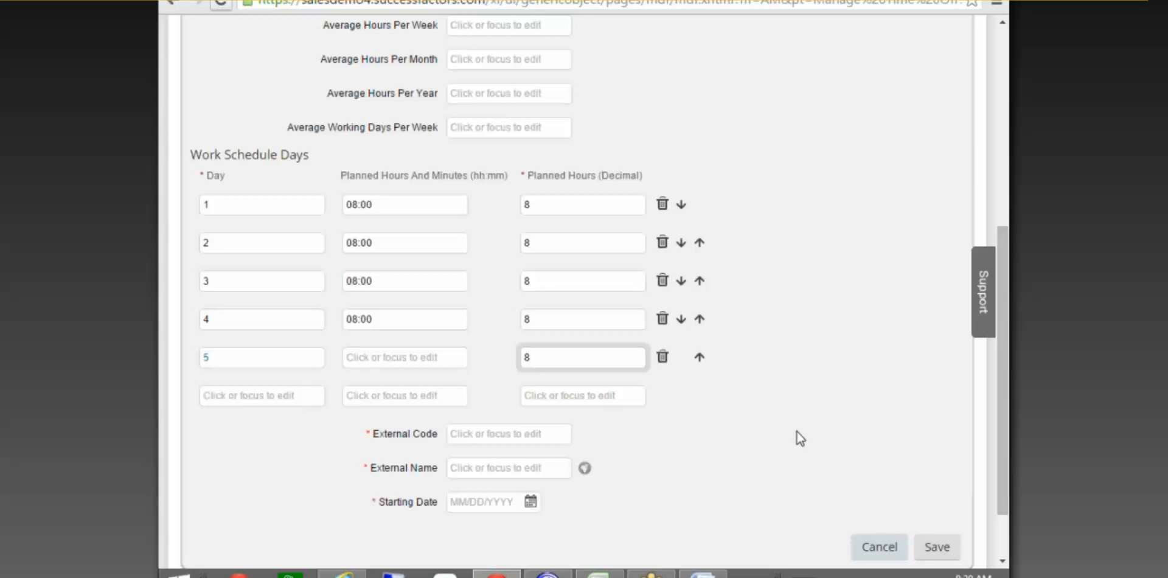
Add days 6 and 7 with 0 planned hours and commit the values.
{"action": "left_click", "coordinate": [271, 395]}
{"action": "type", "text": "6"}
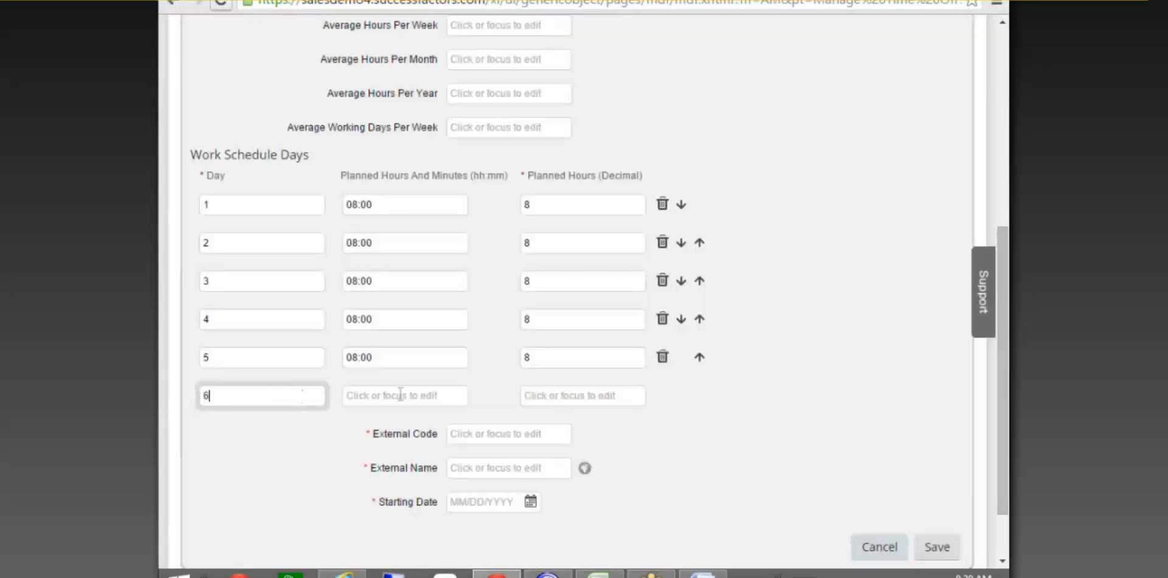
{"action": "left_click", "coordinate": [554, 396]}
{"action": "type", "text": "0"}
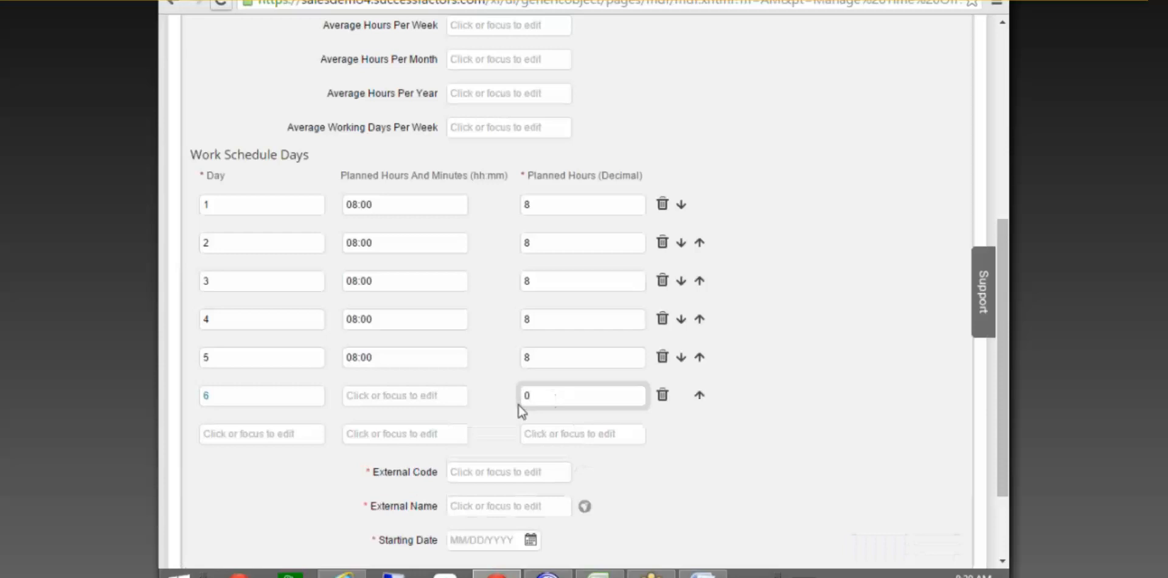
{"action": "left_click", "coordinate": [295, 434]}
{"action": "type", "text": "7"}
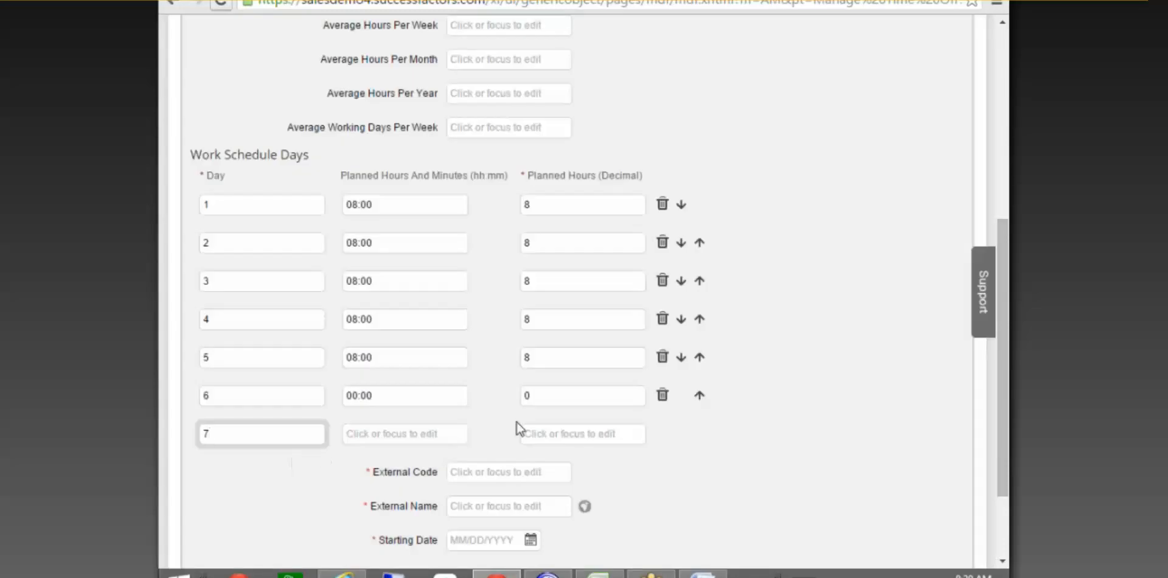
{"action": "left_click", "coordinate": [542, 432]}
{"action": "type", "text": "0"}
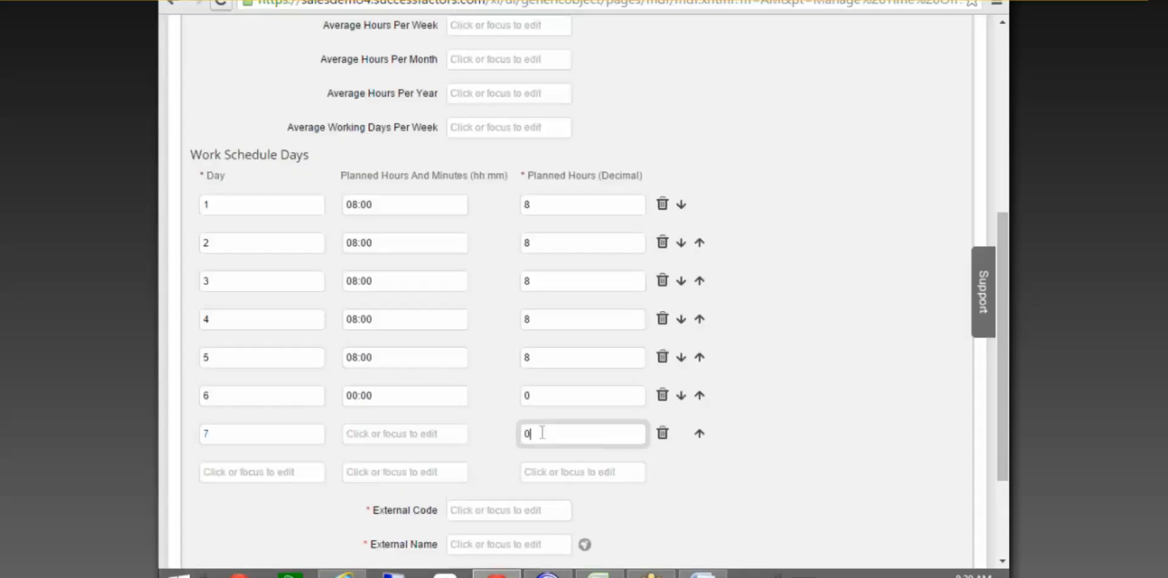
{"action": "left_click", "coordinate": [859, 313]}
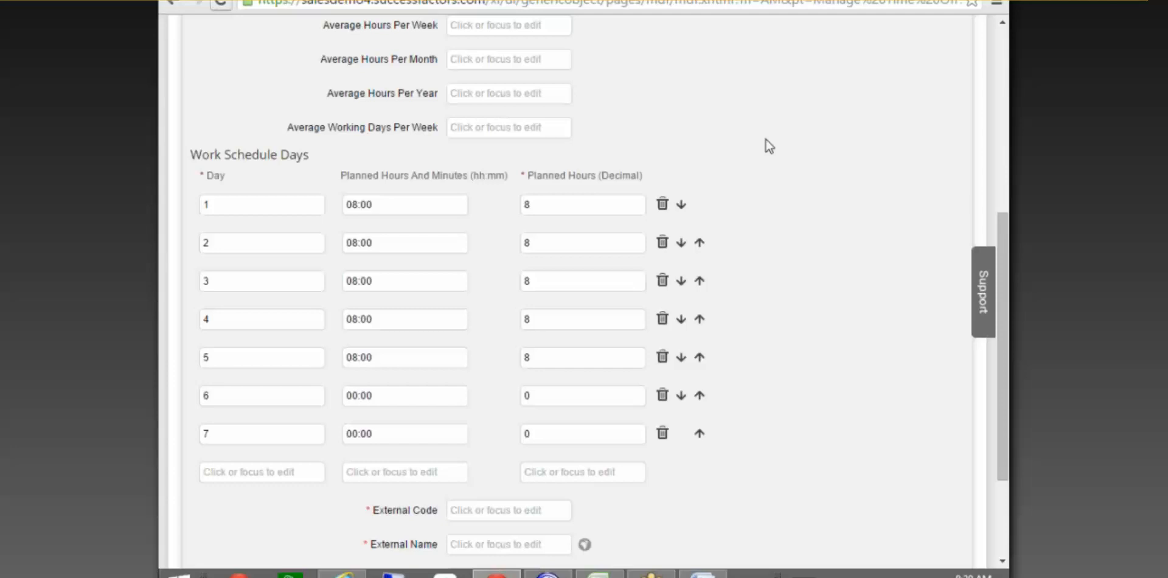
Scroll through the seven schedule days and check the Model list, leaving Simple selected.
{"action": "scroll", "coordinate": [781, 165], "scroll_direction": "up", "scroll_amount": 4}
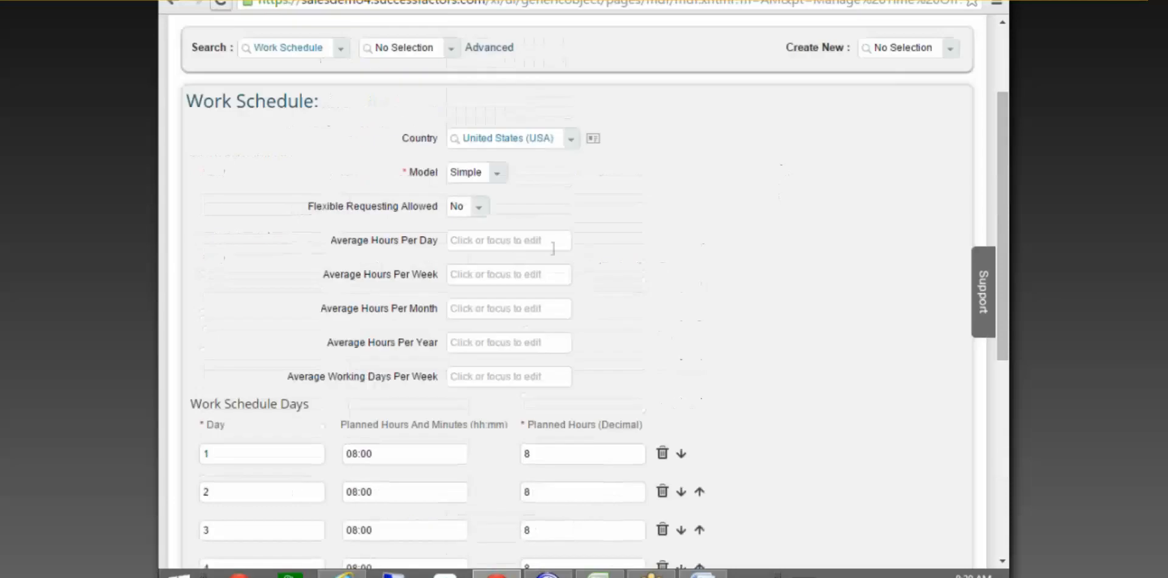
{"action": "scroll", "coordinate": [547, 265], "scroll_direction": "down", "scroll_amount": 1}
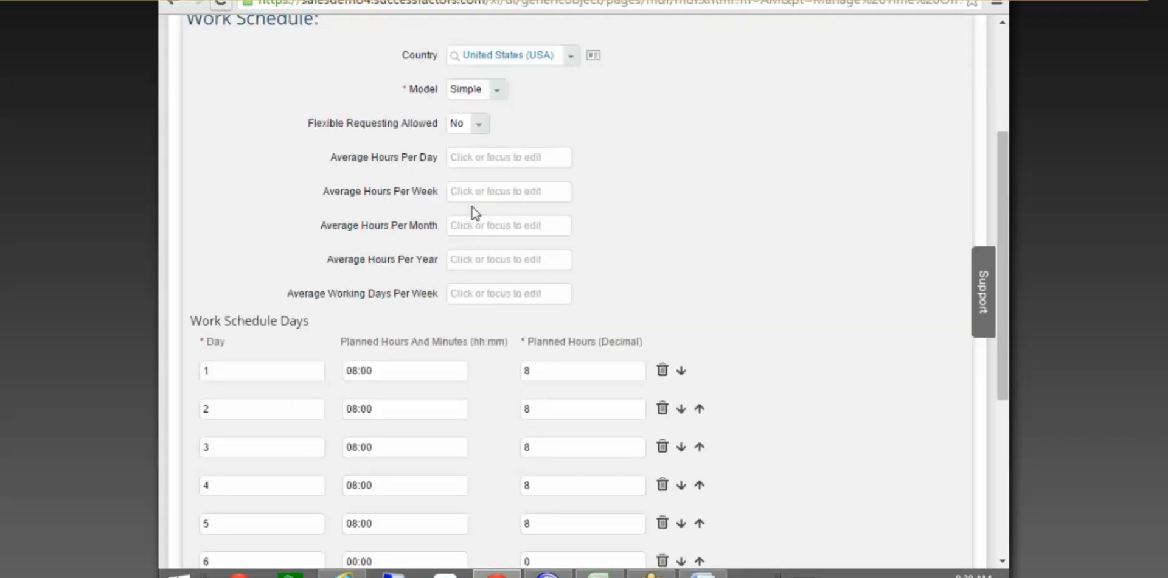
{"action": "scroll", "coordinate": [476, 219], "scroll_direction": "down", "scroll_amount": 5}
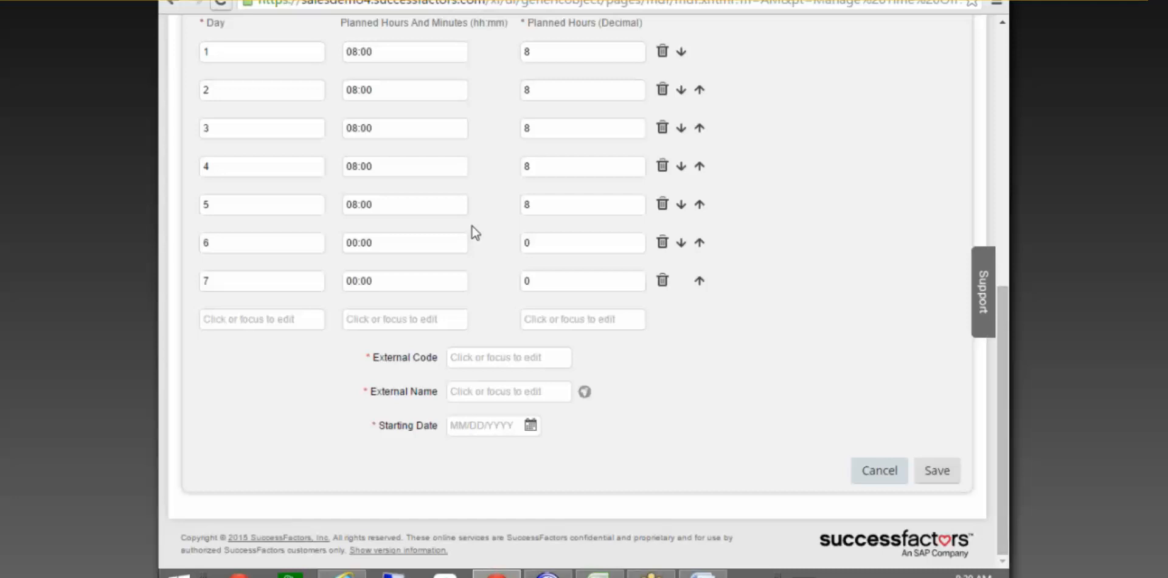
{"action": "scroll", "coordinate": [502, 250], "scroll_direction": "up", "scroll_amount": 3}
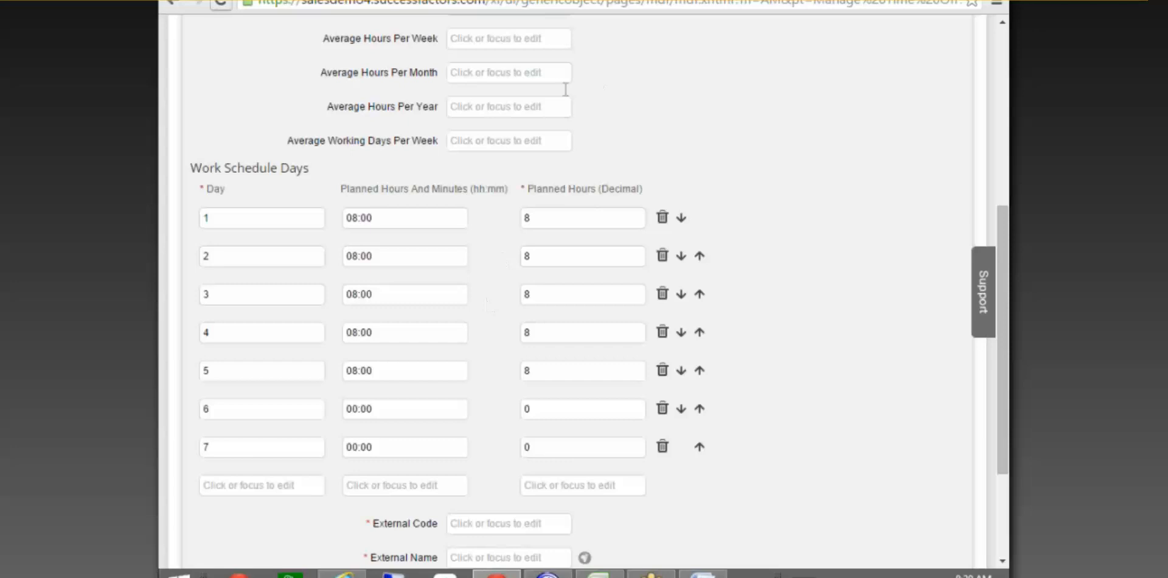
{"action": "scroll", "coordinate": [459, 144], "scroll_direction": "up", "scroll_amount": 1}
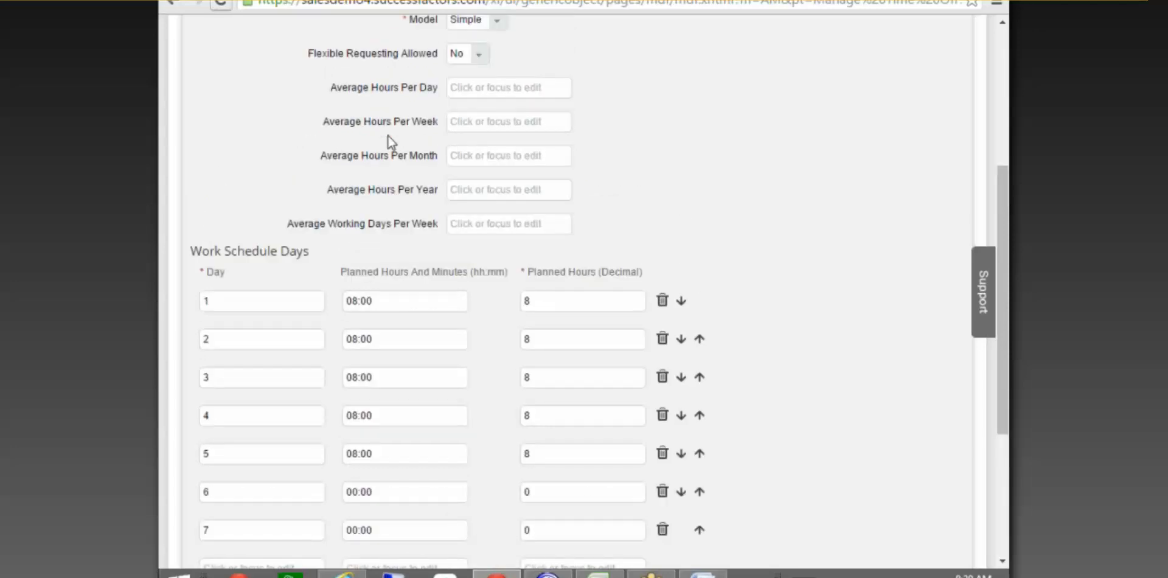
{"action": "scroll", "coordinate": [388, 137], "scroll_direction": "up", "scroll_amount": 2}
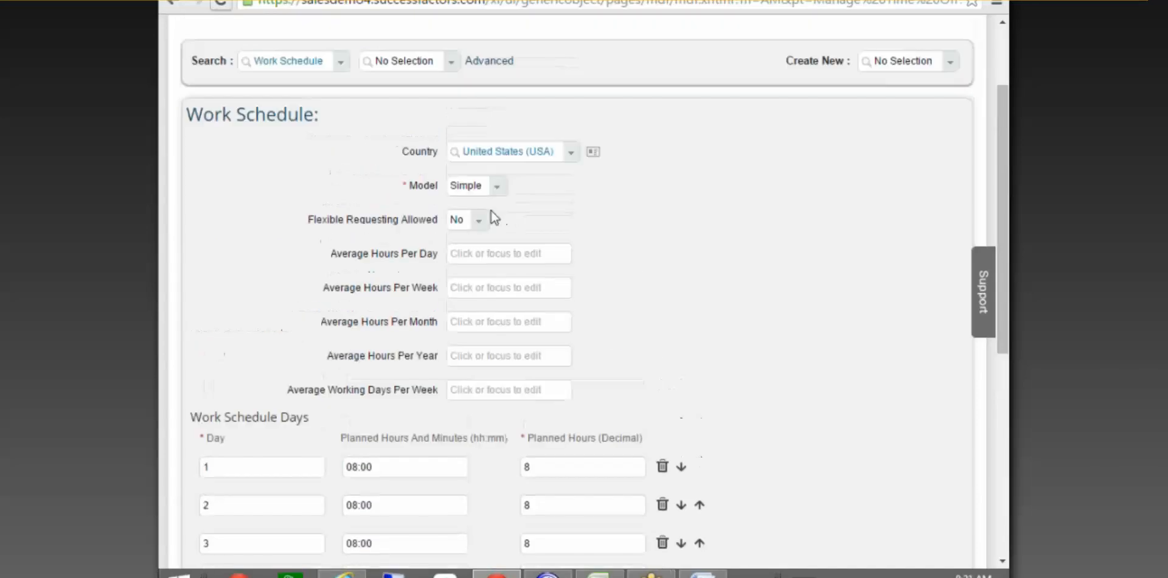
{"action": "left_click", "coordinate": [497, 186]}
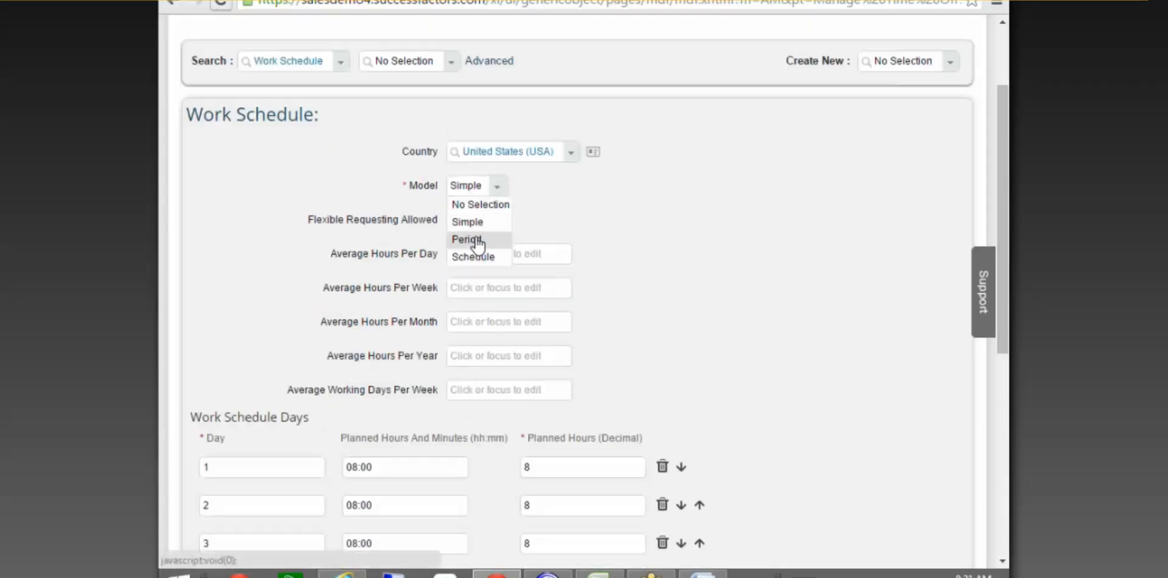
{"action": "left_click", "coordinate": [639, 246]}
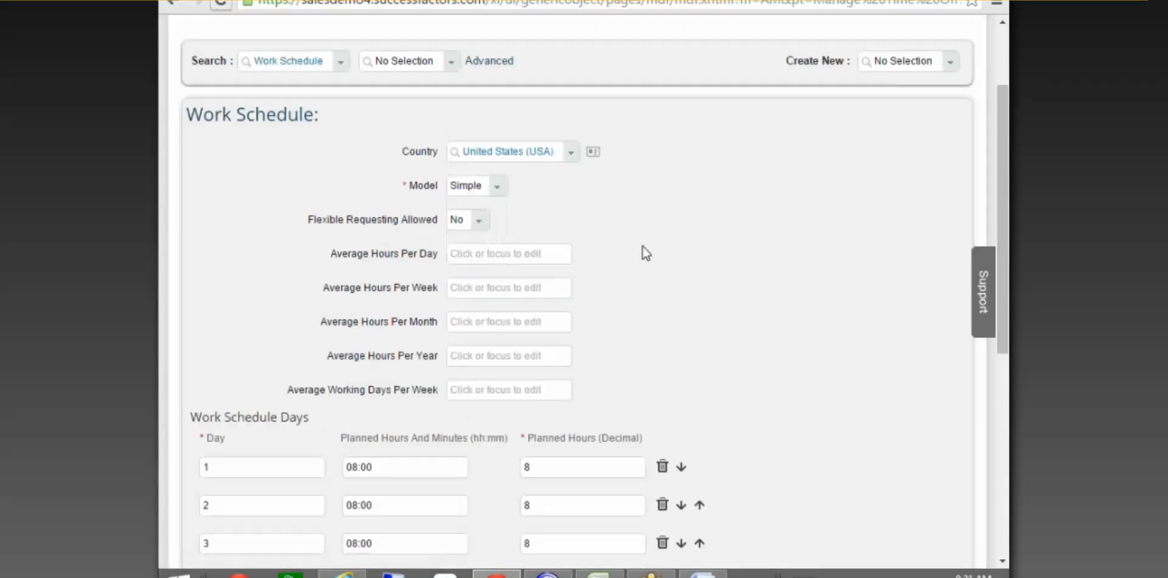
Visit the External Code and External Name fields, then reopen the Model dropdown.
{"action": "scroll", "coordinate": [643, 246], "scroll_direction": "down", "scroll_amount": 6}
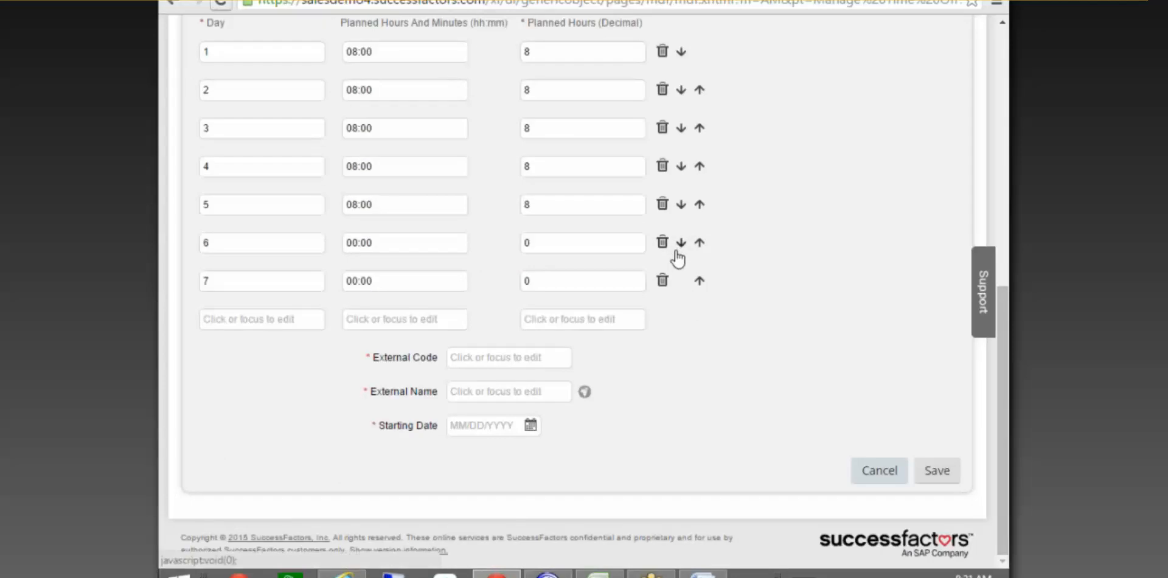
{"action": "left_click", "coordinate": [494, 358]}
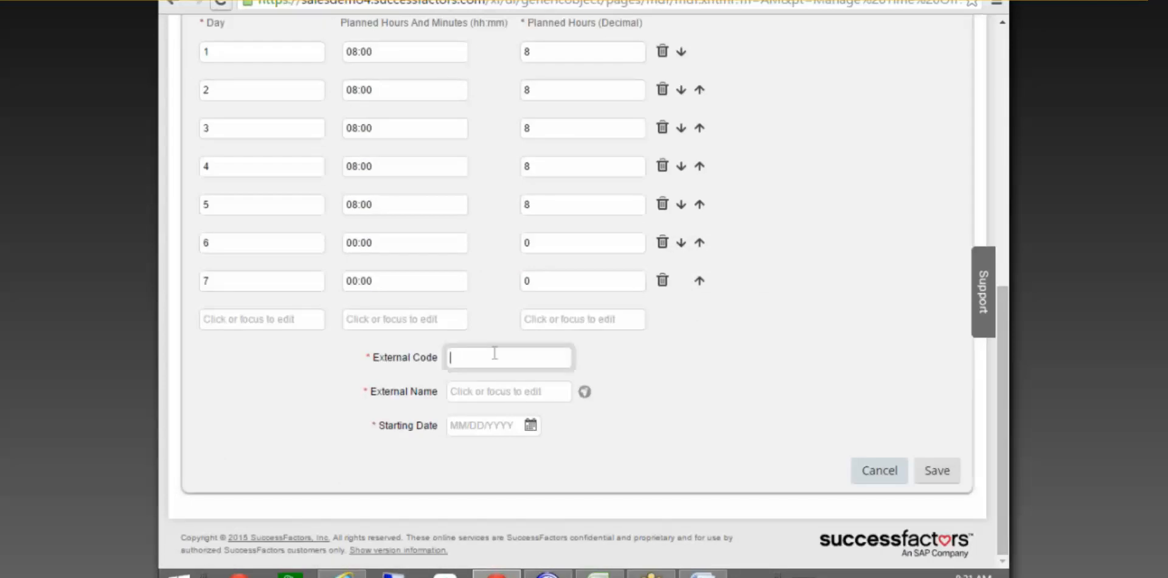
{"action": "left_click", "coordinate": [480, 391]}
{"action": "left_click", "coordinate": [477, 355]}
{"action": "scroll", "coordinate": [801, 262], "scroll_direction": "up", "scroll_amount": 4}
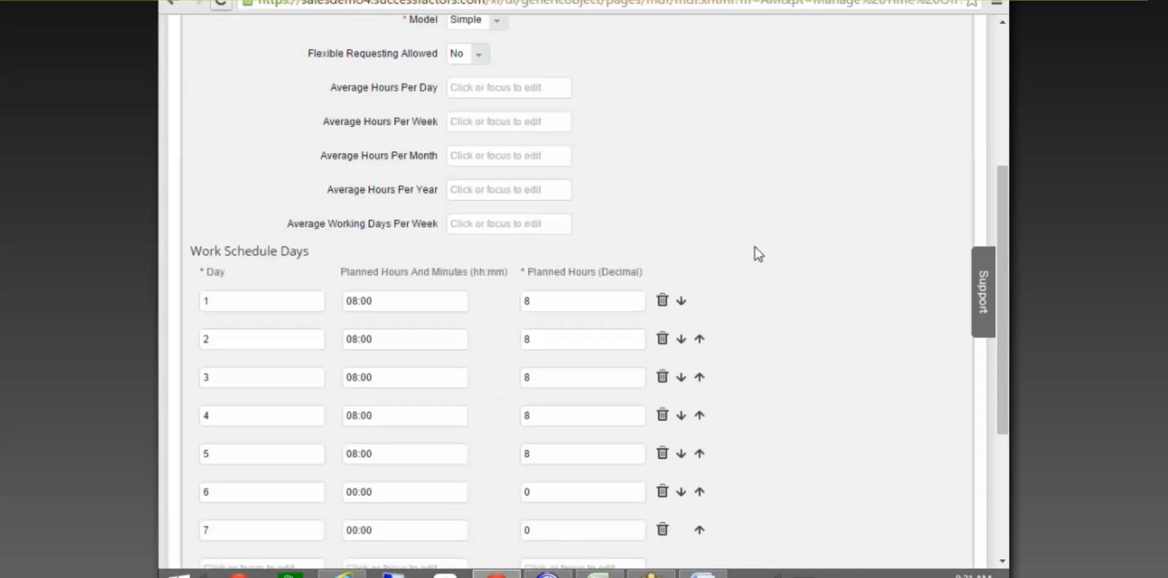
{"action": "scroll", "coordinate": [691, 234], "scroll_direction": "up", "scroll_amount": 3}
{"action": "left_click", "coordinate": [497, 189]}
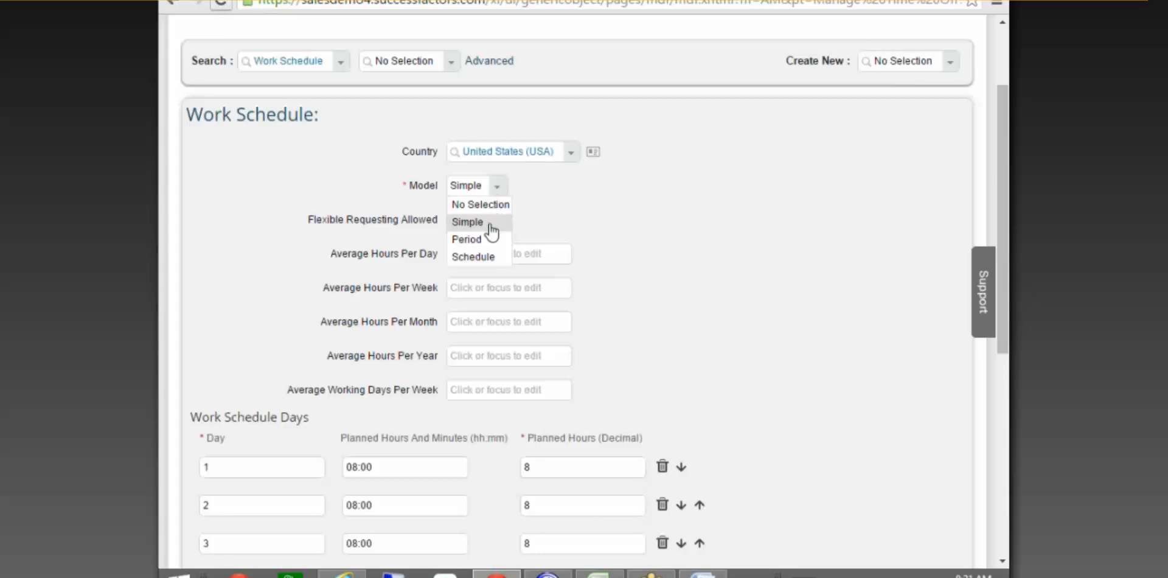
Switch to the Period model and assign day 1 the '10 Hours a day' day model.
{"action": "left_click", "coordinate": [471, 241]}
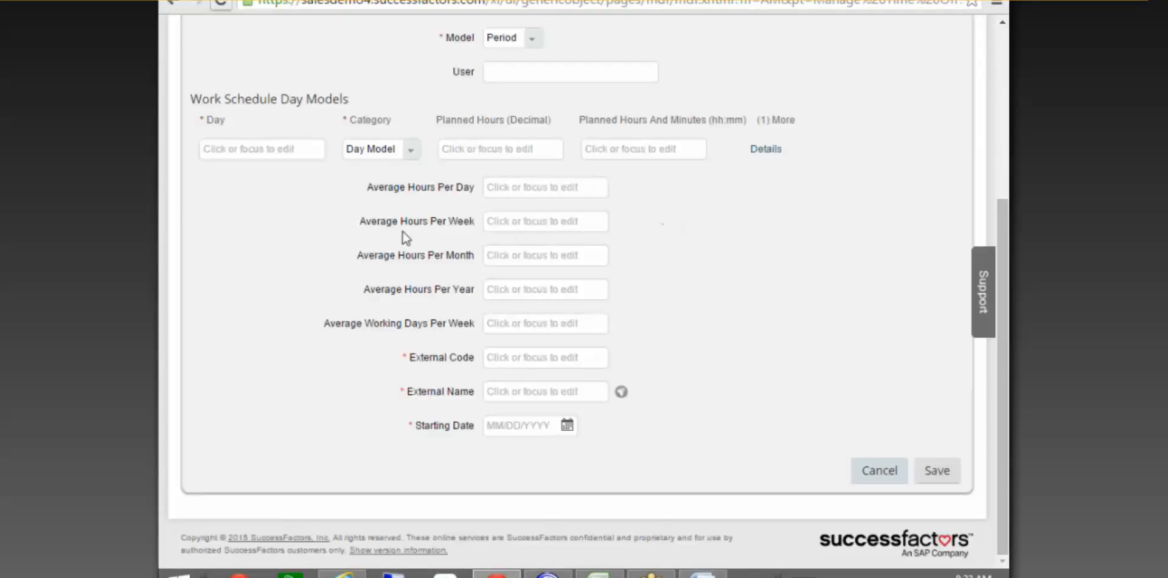
{"action": "left_click", "coordinate": [265, 151]}
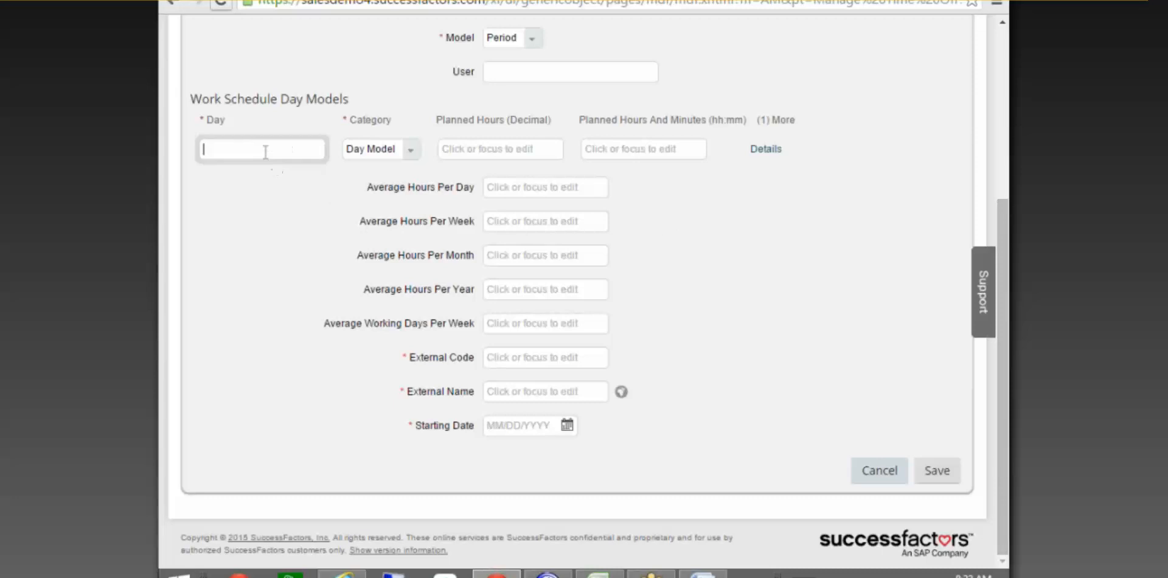
{"action": "left_click", "coordinate": [410, 149]}
{"action": "left_click", "coordinate": [393, 168]}
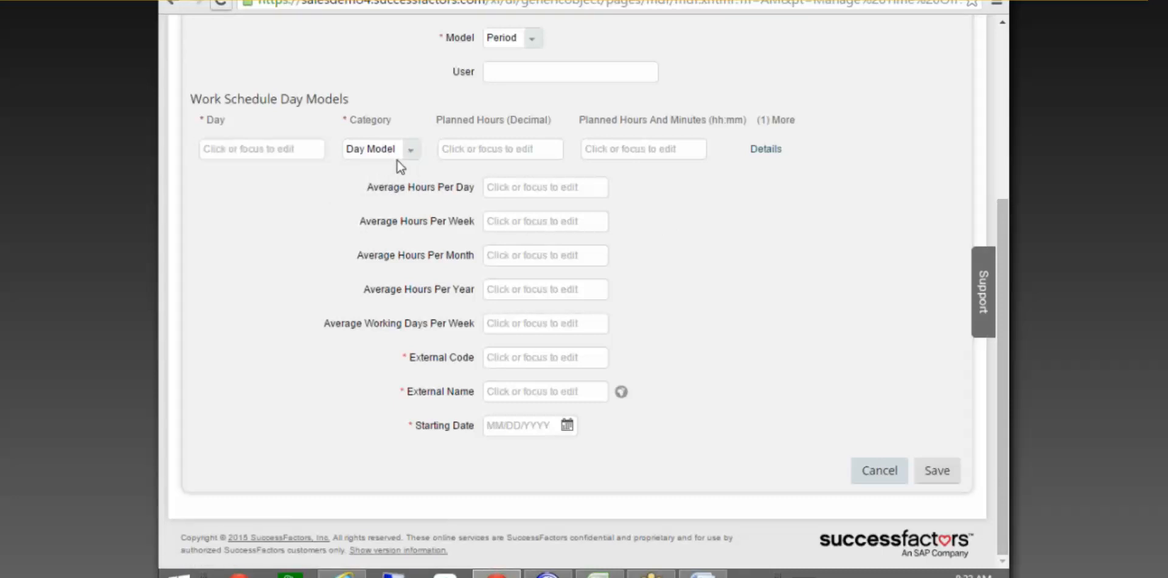
{"action": "left_click", "coordinate": [775, 151]}
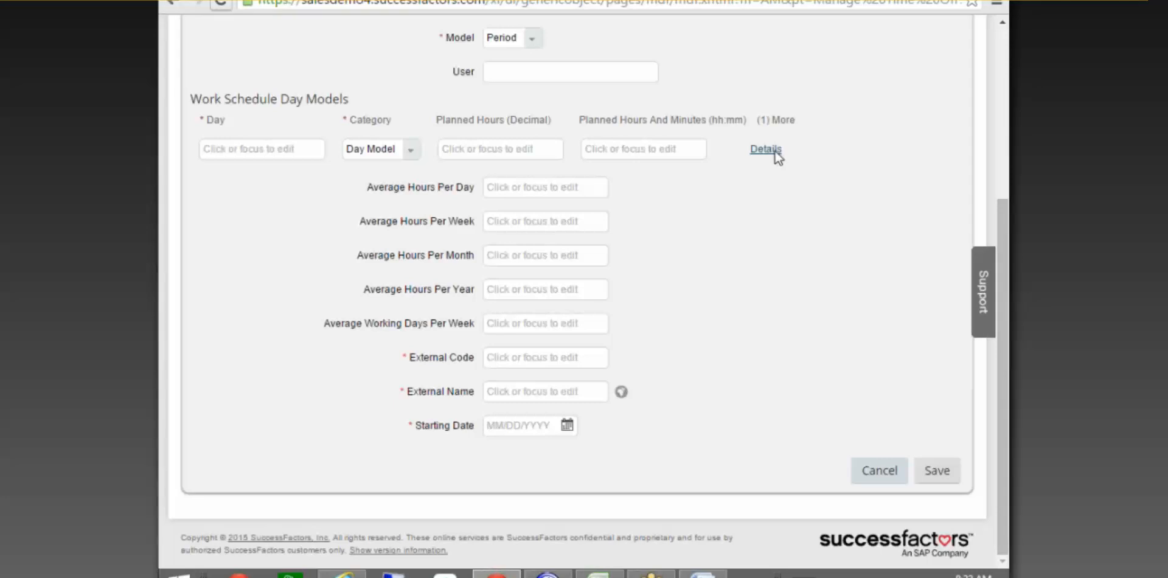
{"action": "left_click", "coordinate": [575, 359]}
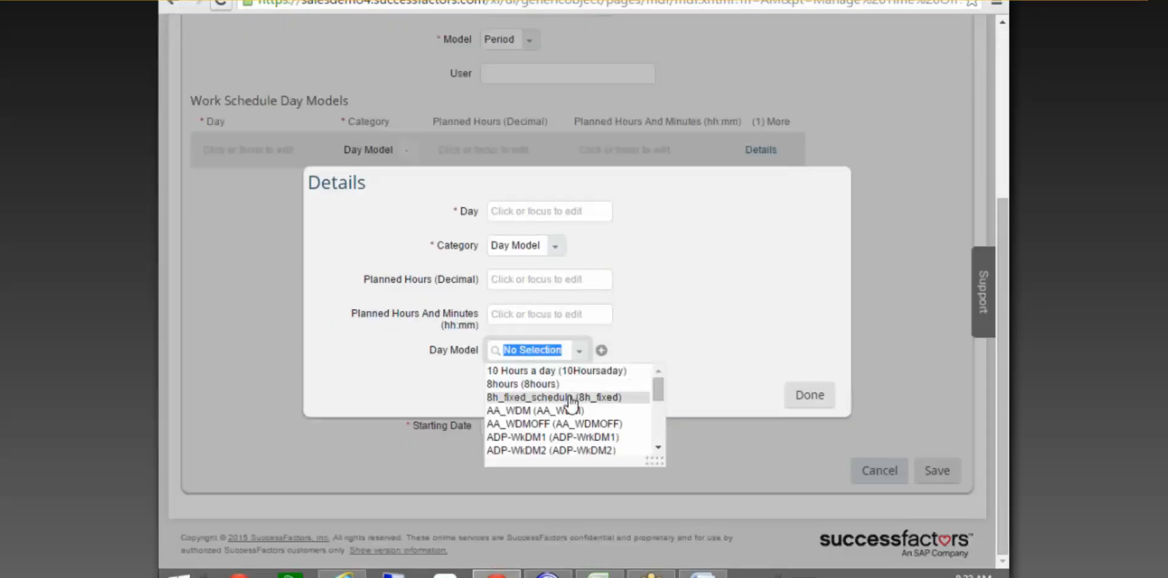
{"action": "left_click", "coordinate": [578, 371]}
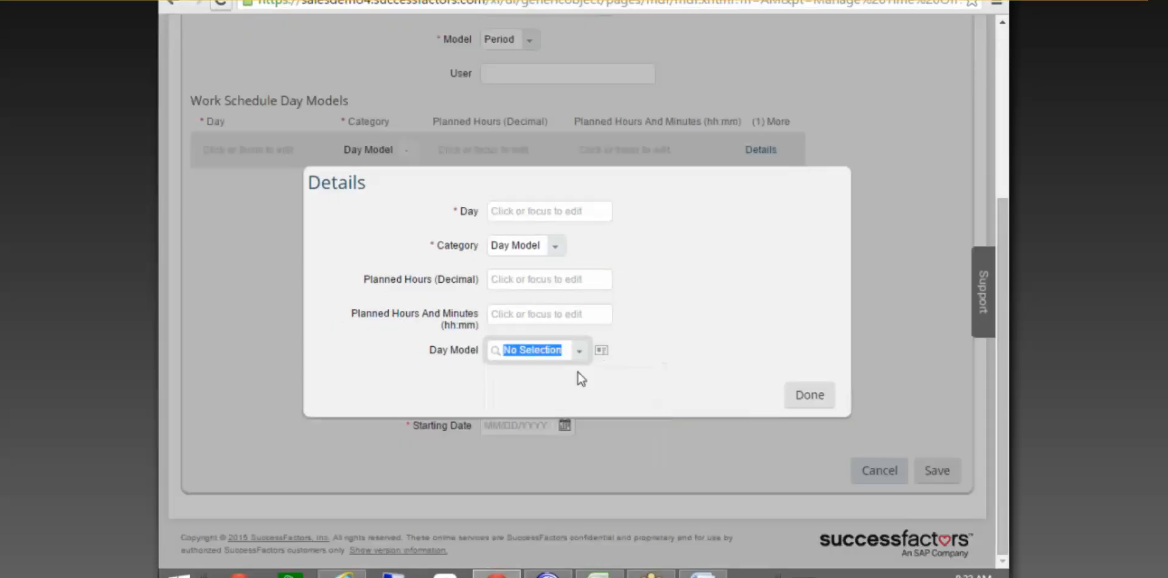
{"action": "left_click", "coordinate": [533, 215]}
{"action": "type", "text": "1"}
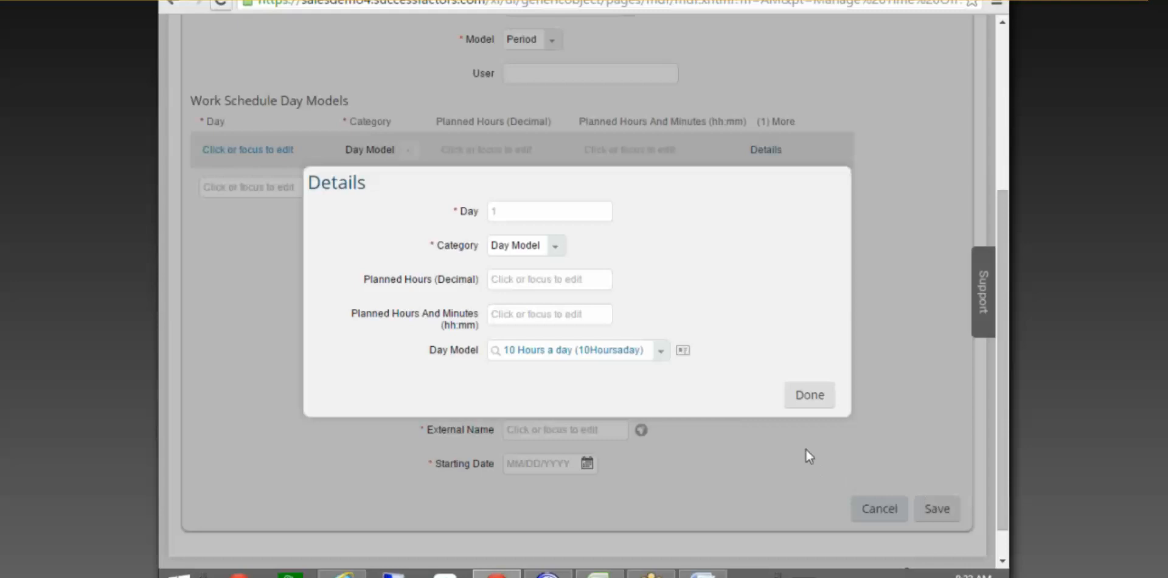
{"action": "left_click", "coordinate": [819, 399]}
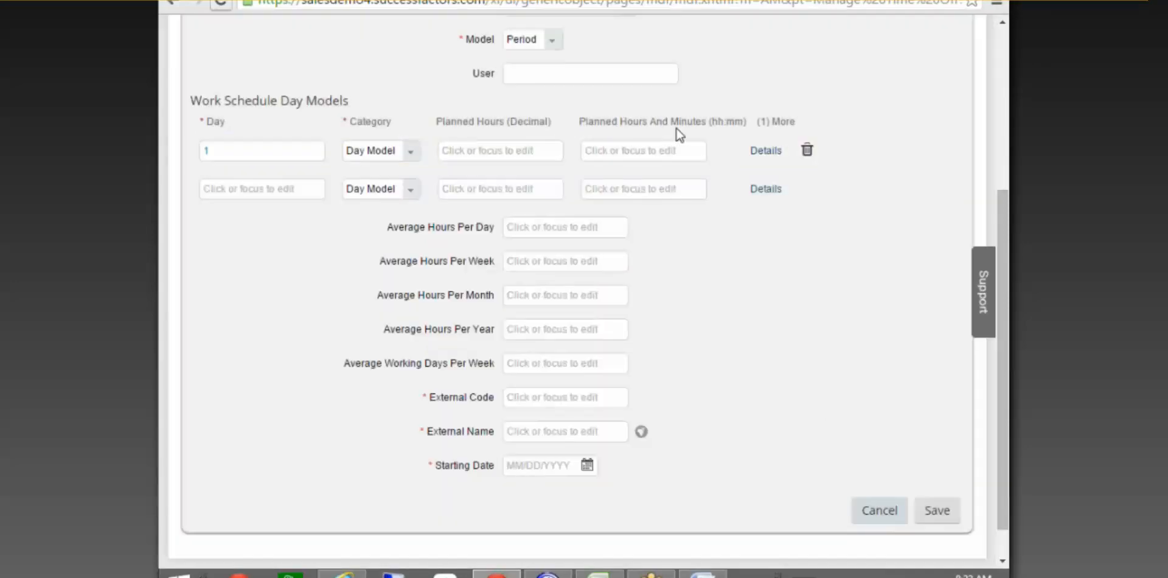
Review the 10 Hours a day model's definition from the day 1 row details.
{"action": "left_click", "coordinate": [761, 153]}
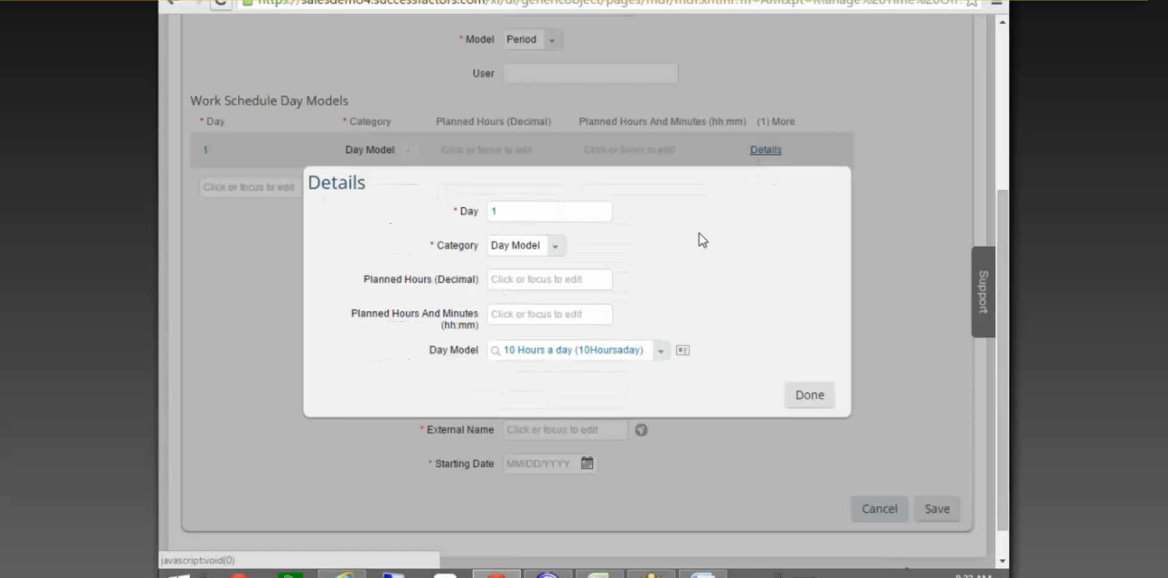
{"action": "left_click", "coordinate": [683, 351]}
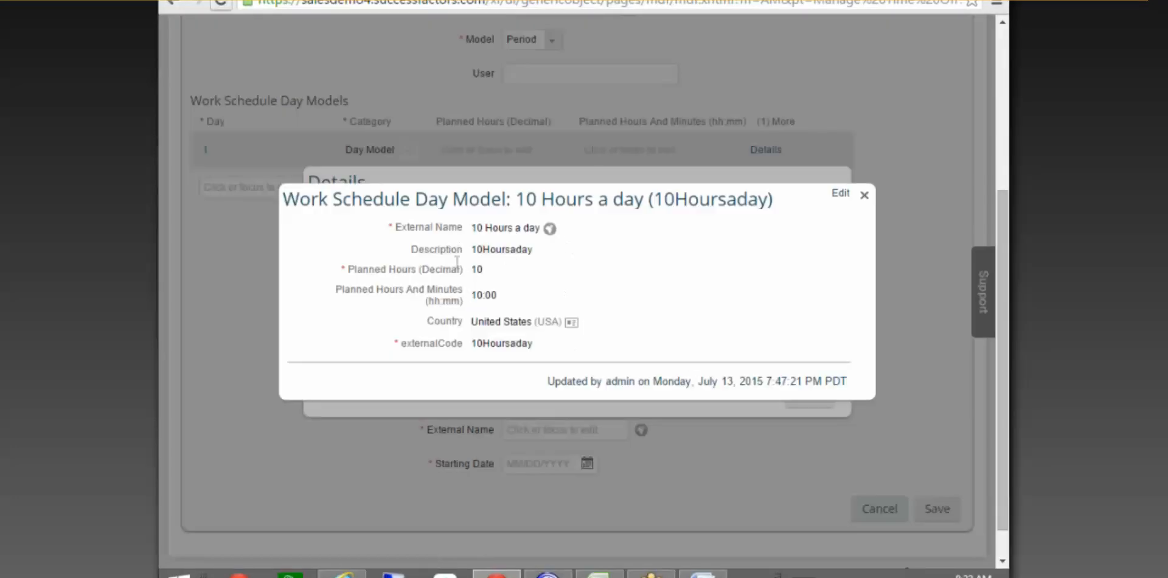
{"action": "left_click", "coordinate": [865, 195]}
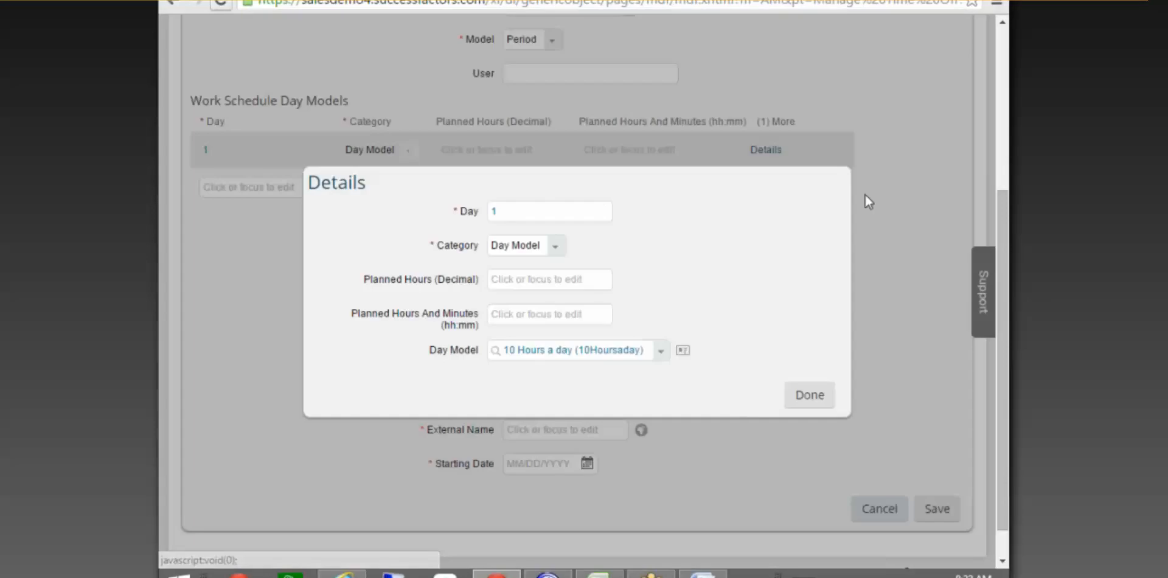
{"action": "left_click", "coordinate": [825, 399]}
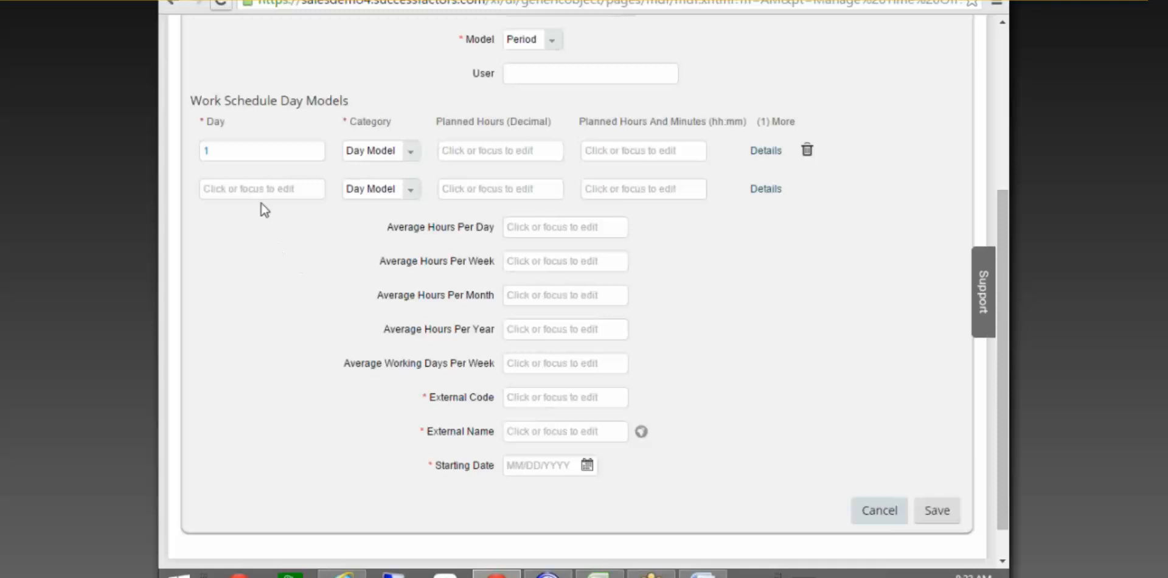
Scroll the form, view the day 1 row details unchanged, and reopen the Model list.
{"action": "scroll", "coordinate": [632, 243], "scroll_direction": "up", "scroll_amount": 3}
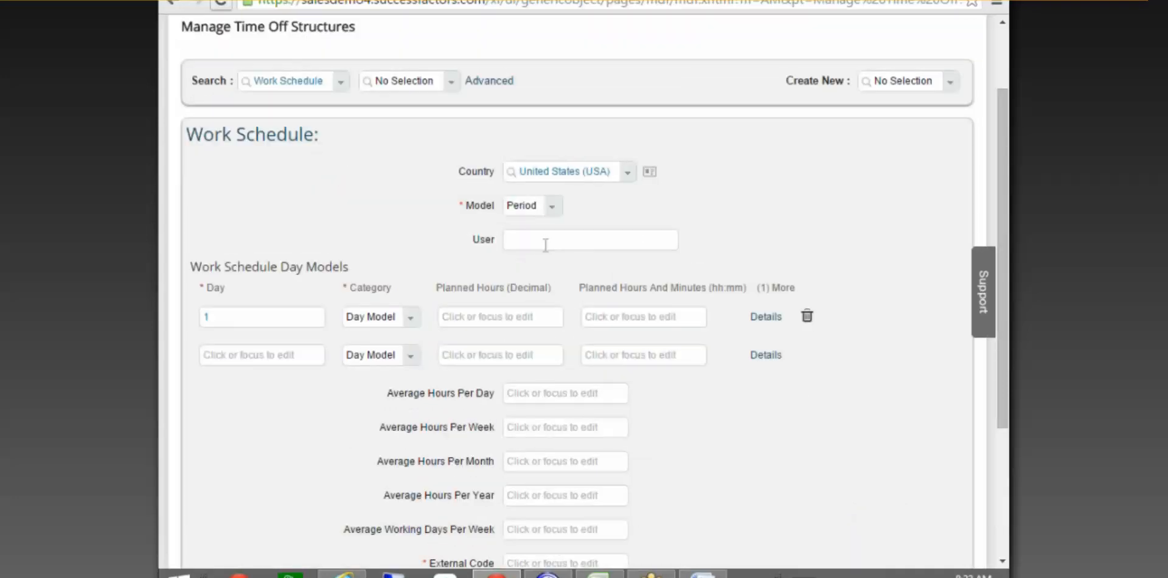
{"action": "scroll", "coordinate": [559, 254], "scroll_direction": "down", "scroll_amount": 2}
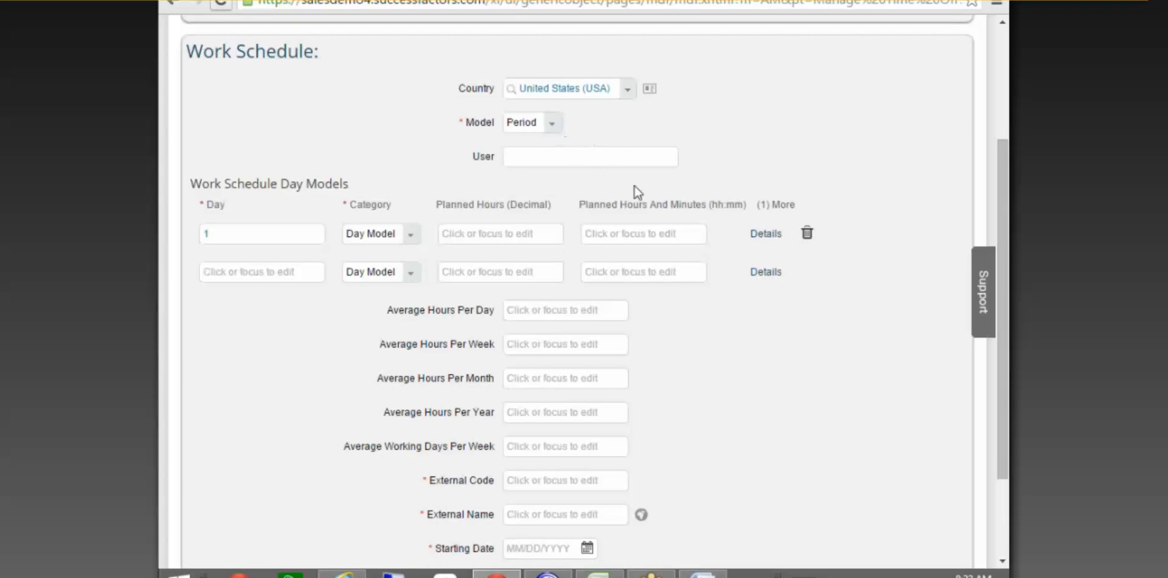
{"action": "scroll", "coordinate": [711, 369], "scroll_direction": "down", "scroll_amount": 2}
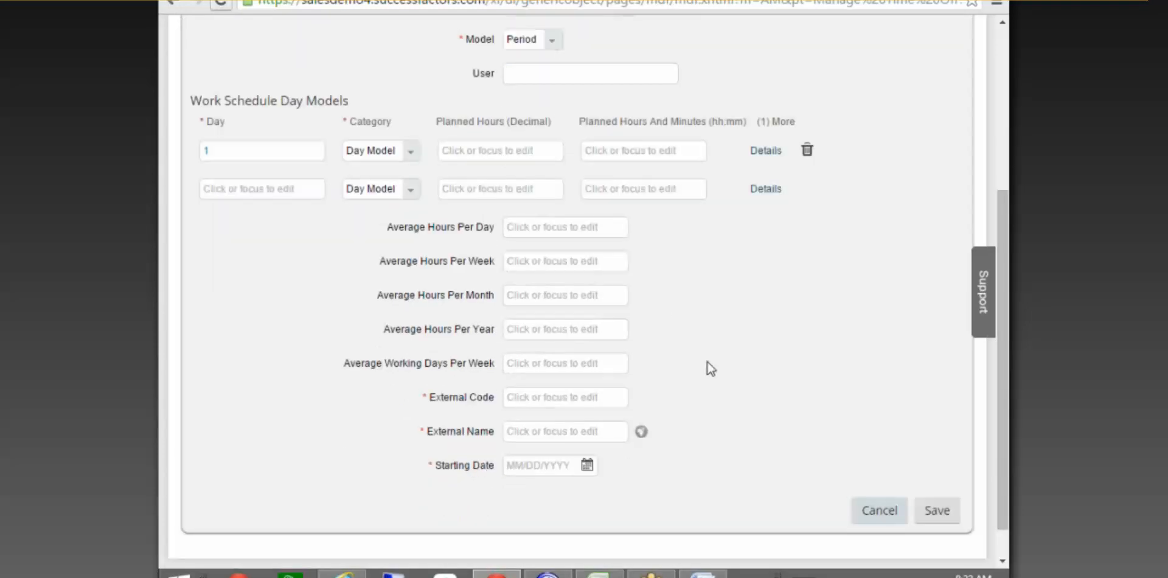
{"action": "scroll", "coordinate": [710, 369], "scroll_direction": "up", "scroll_amount": 2}
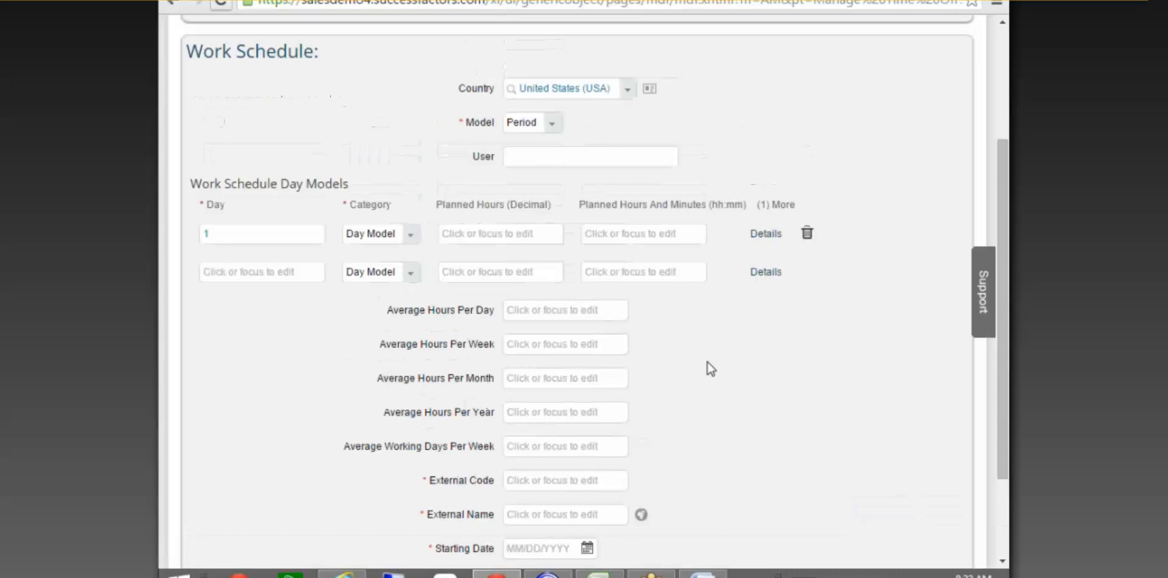
{"action": "left_click", "coordinate": [761, 237]}
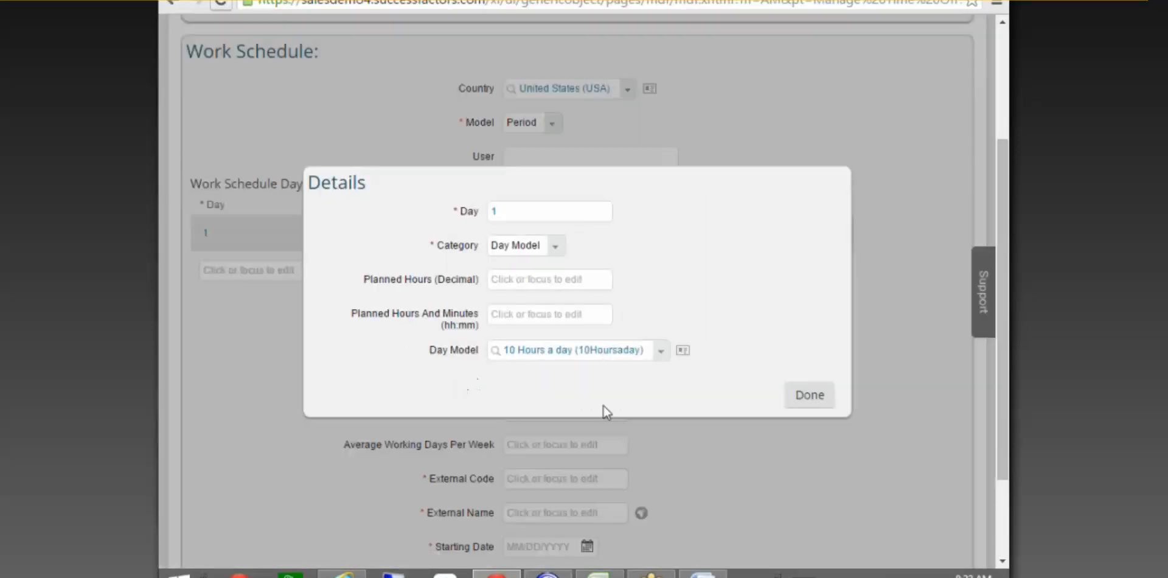
{"action": "left_click", "coordinate": [807, 395]}
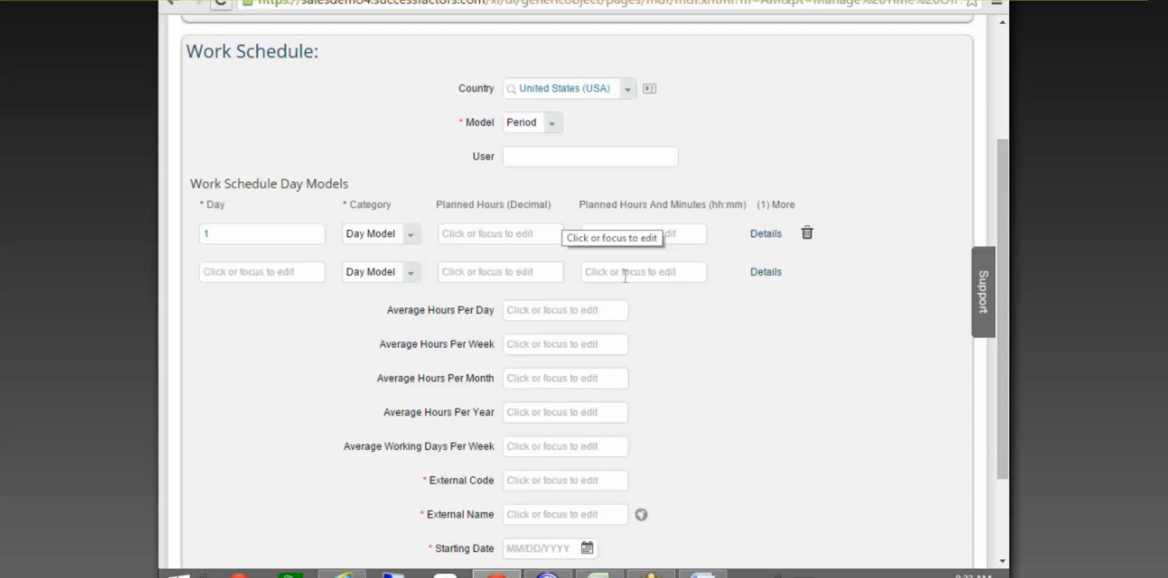
{"action": "left_click", "coordinate": [553, 124]}
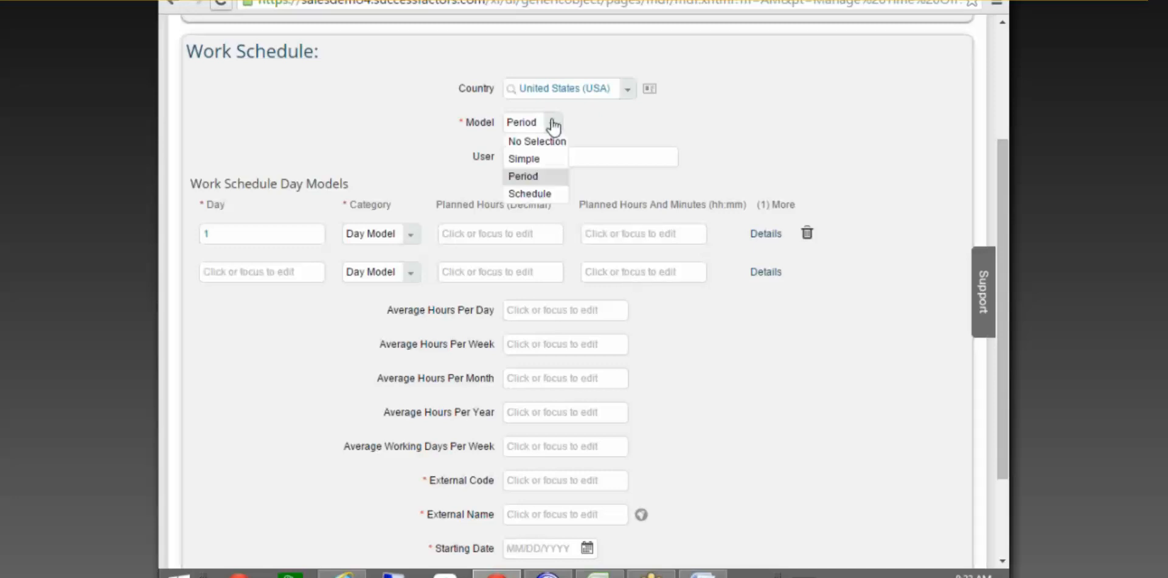
Switch to the Schedule model and browse a new period model entry without saving it.
{"action": "left_click", "coordinate": [528, 194]}
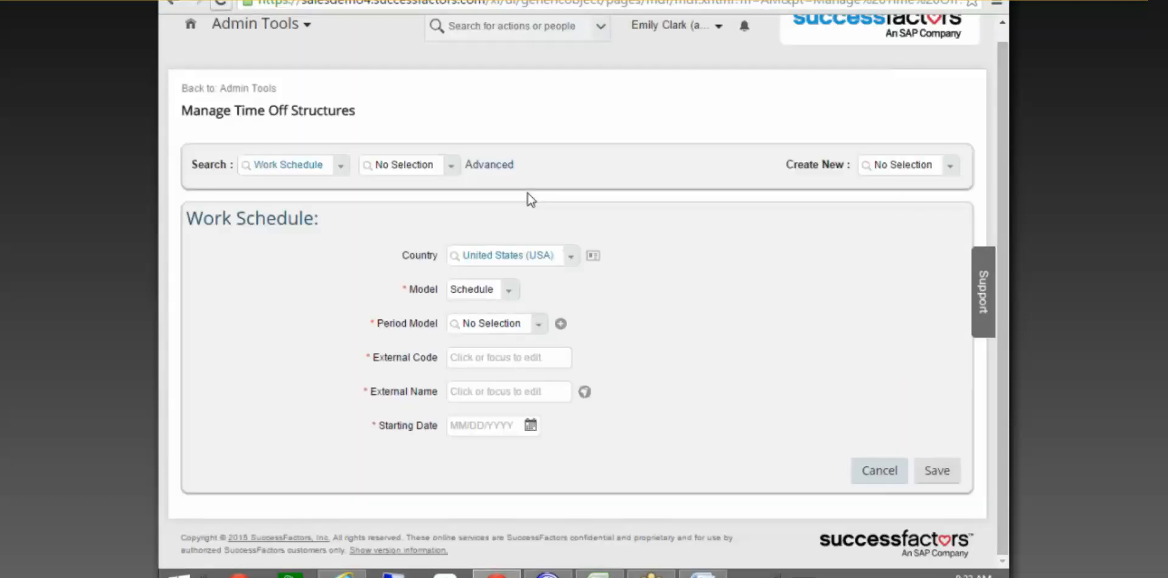
{"action": "left_click", "coordinate": [541, 330]}
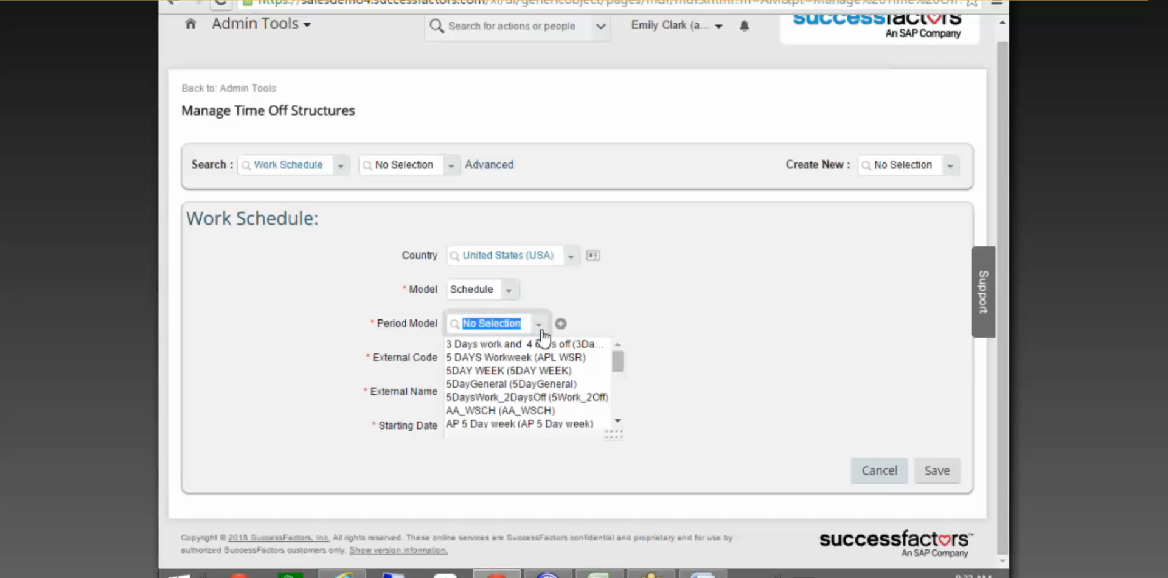
{"action": "left_click", "coordinate": [564, 329]}
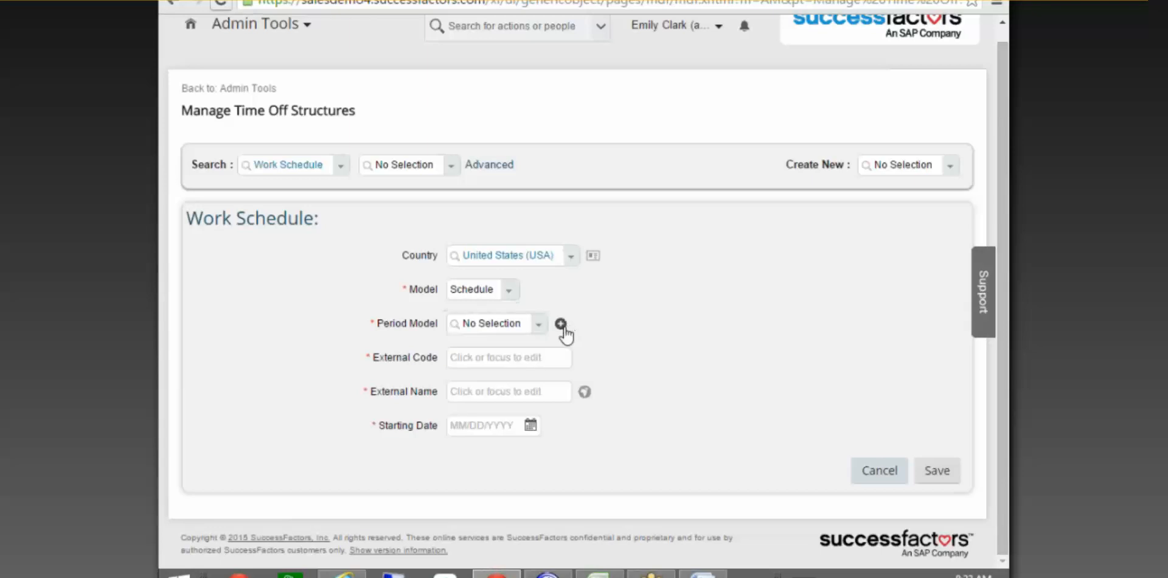
{"action": "left_click", "coordinate": [563, 327]}
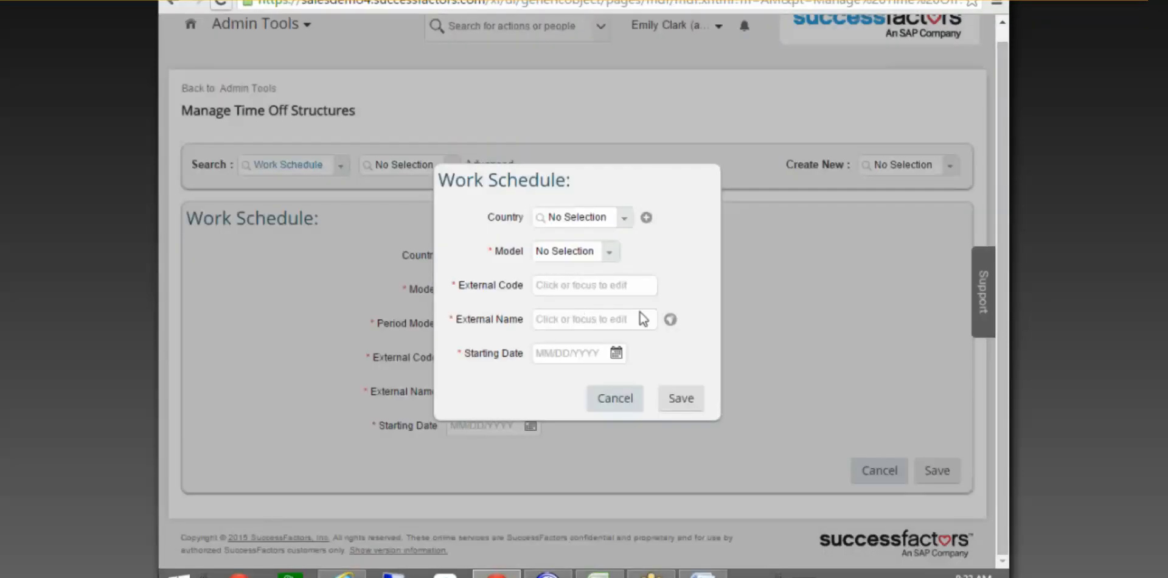
{"action": "left_click", "coordinate": [609, 250]}
{"action": "left_click", "coordinate": [643, 258]}
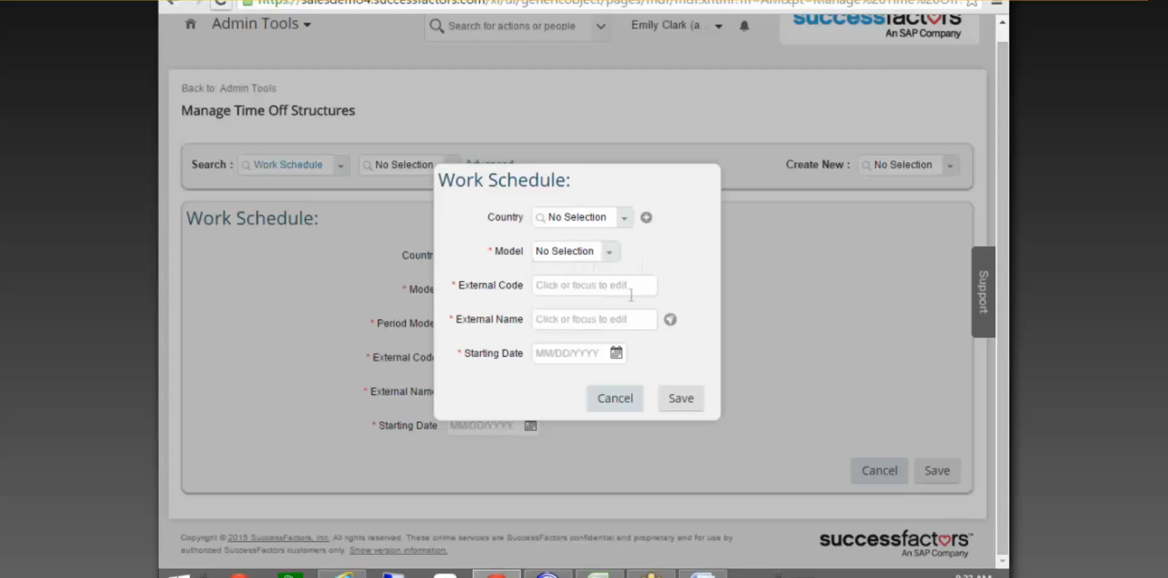
{"action": "left_click", "coordinate": [607, 252]}
{"action": "left_click", "coordinate": [669, 396]}
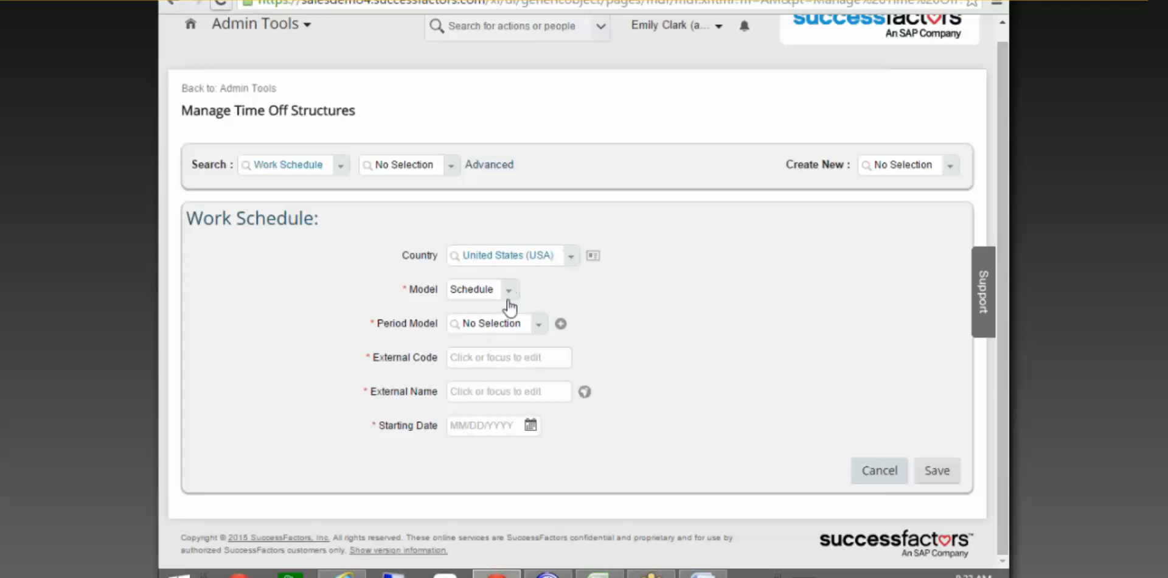
Choose the '3 Days work and 4 days off' period model and review its definition.
{"action": "left_click", "coordinate": [540, 325]}
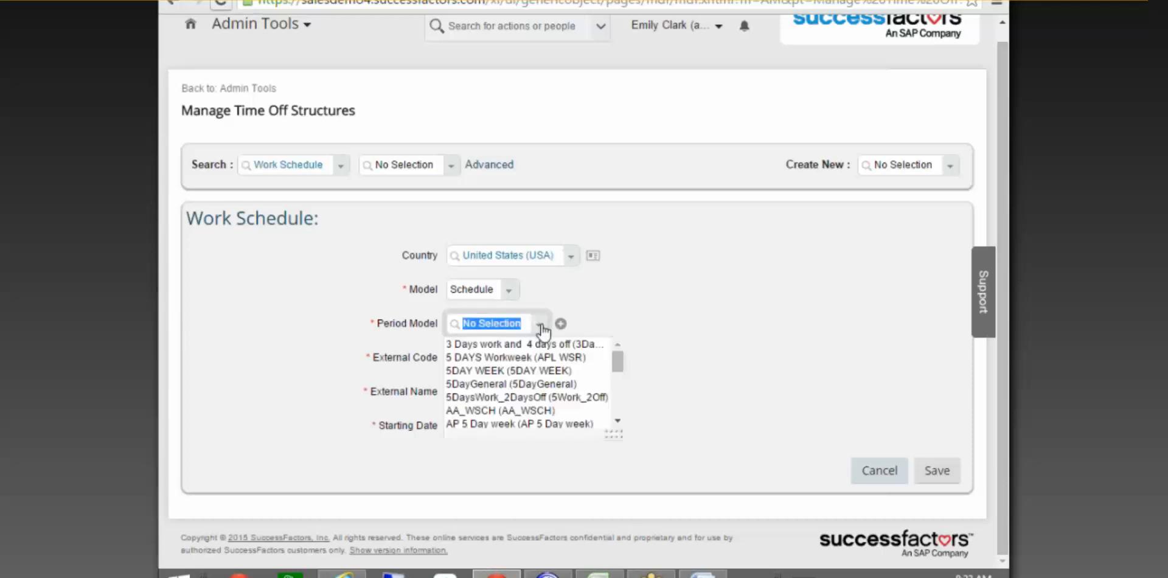
{"action": "left_click", "coordinate": [502, 344]}
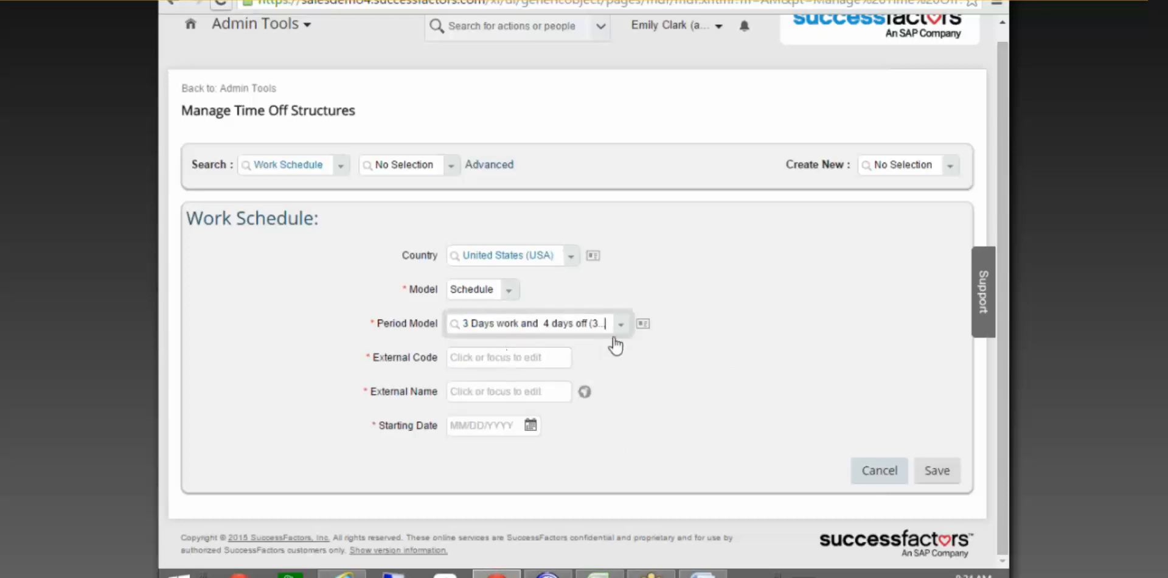
{"action": "left_click", "coordinate": [646, 322]}
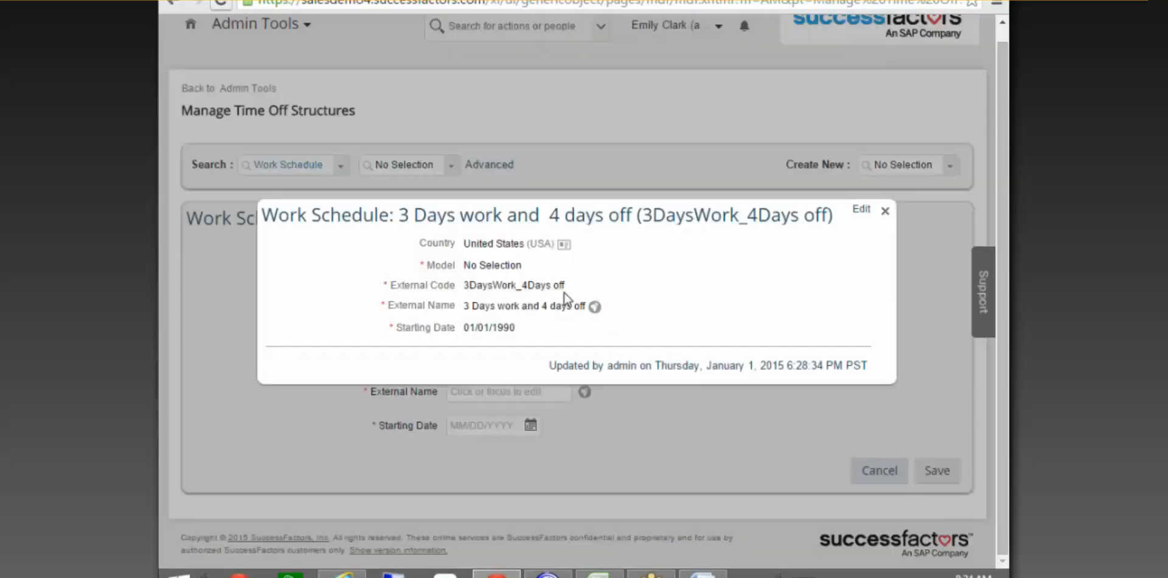
{"action": "left_click", "coordinate": [885, 211]}
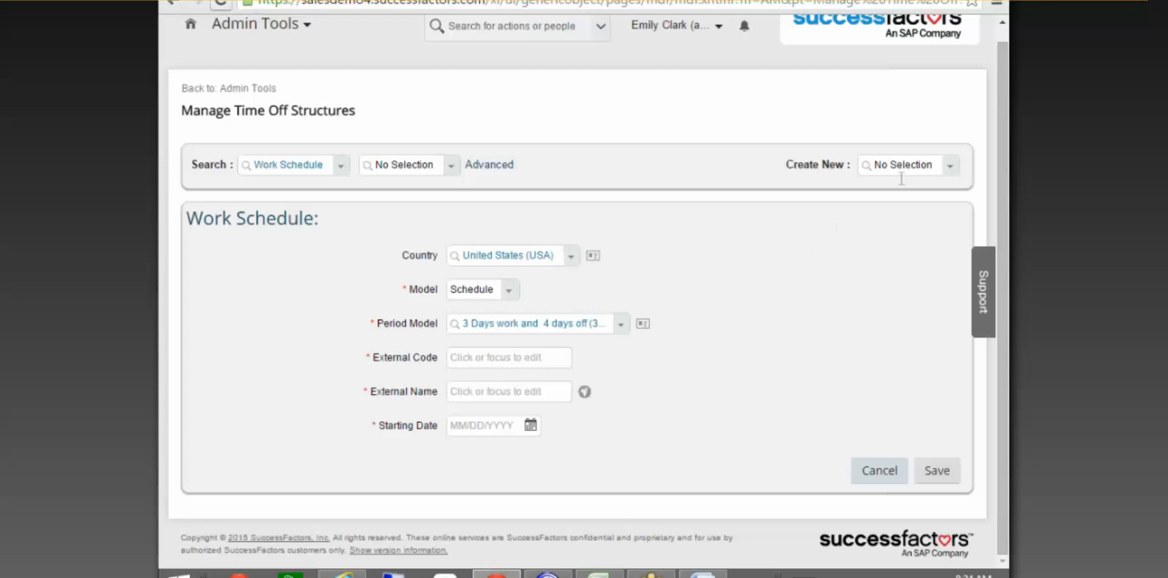
{"action": "left_click", "coordinate": [885, 158]}
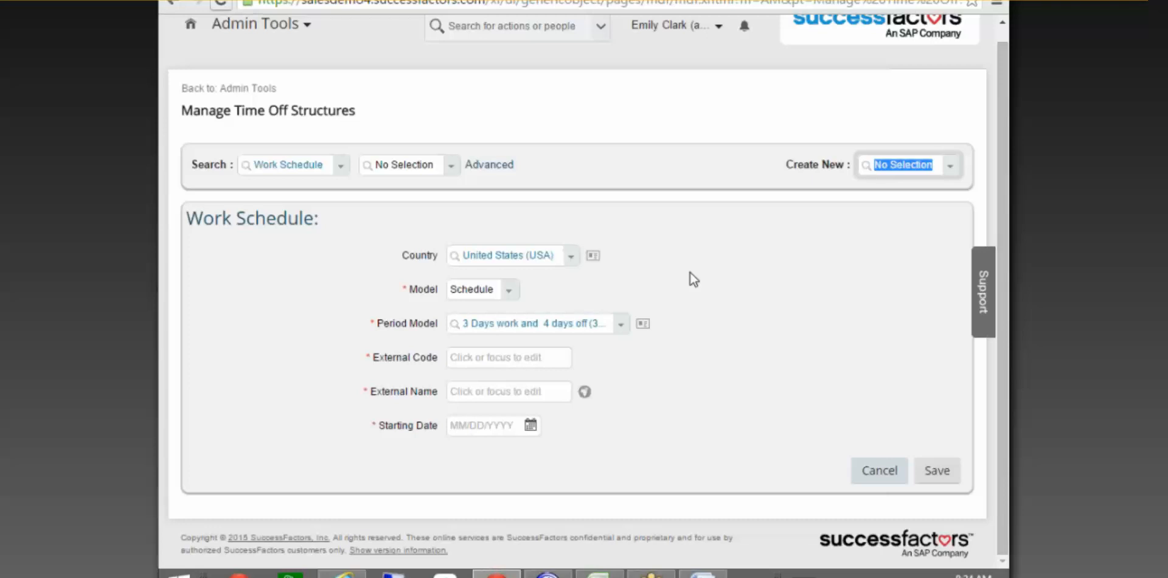
{"action": "left_click", "coordinate": [508, 291]}
Switch to Period and try Planned Hours as the first row's category before restoring Day Model.
{"action": "left_click", "coordinate": [478, 342]}
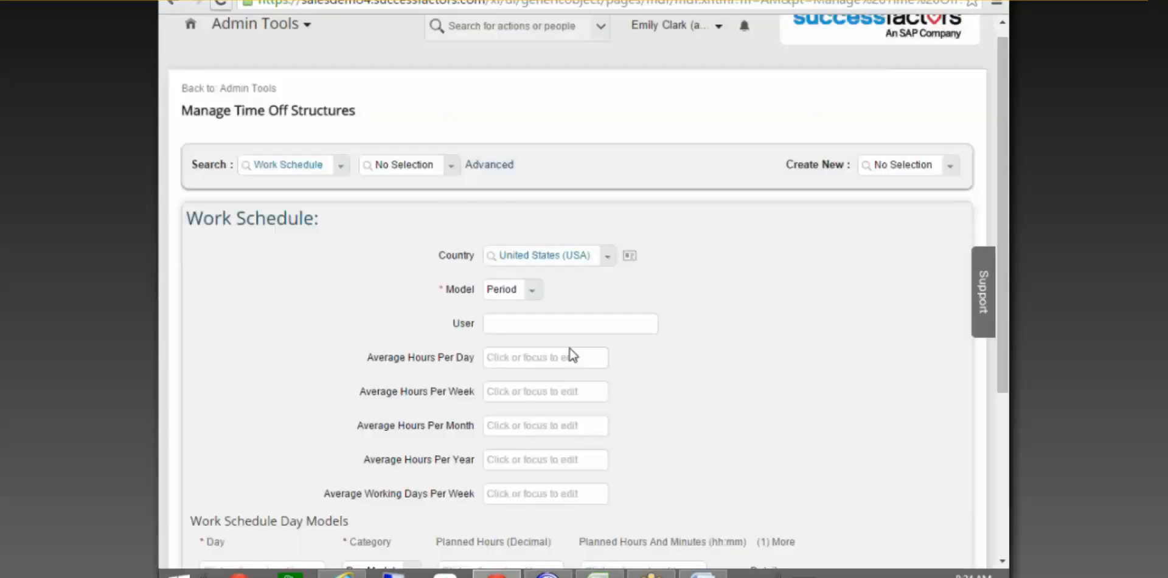
{"action": "scroll", "coordinate": [571, 352], "scroll_direction": "down", "scroll_amount": 4}
{"action": "left_click", "coordinate": [411, 319]}
{"action": "left_click", "coordinate": [393, 357]}
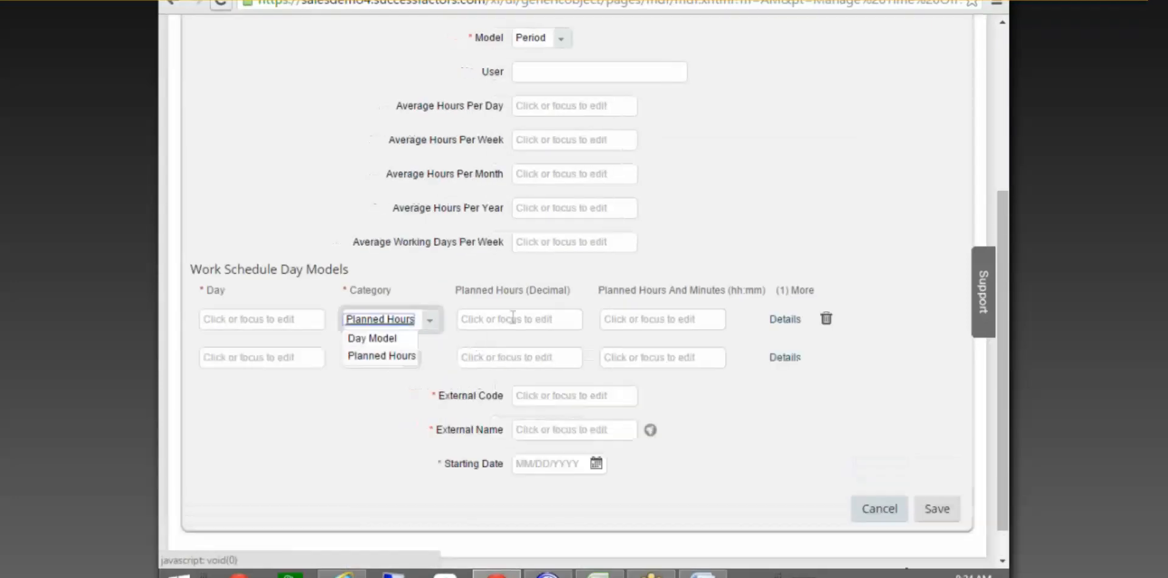
{"action": "left_click", "coordinate": [521, 319]}
{"action": "left_click", "coordinate": [791, 322]}
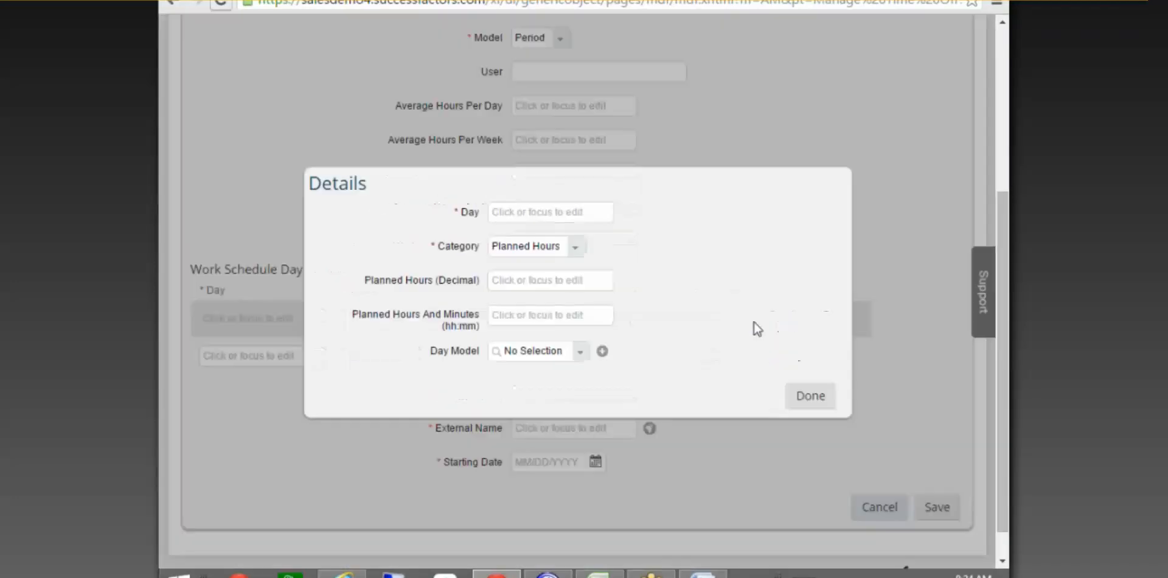
{"action": "left_click", "coordinate": [811, 397]}
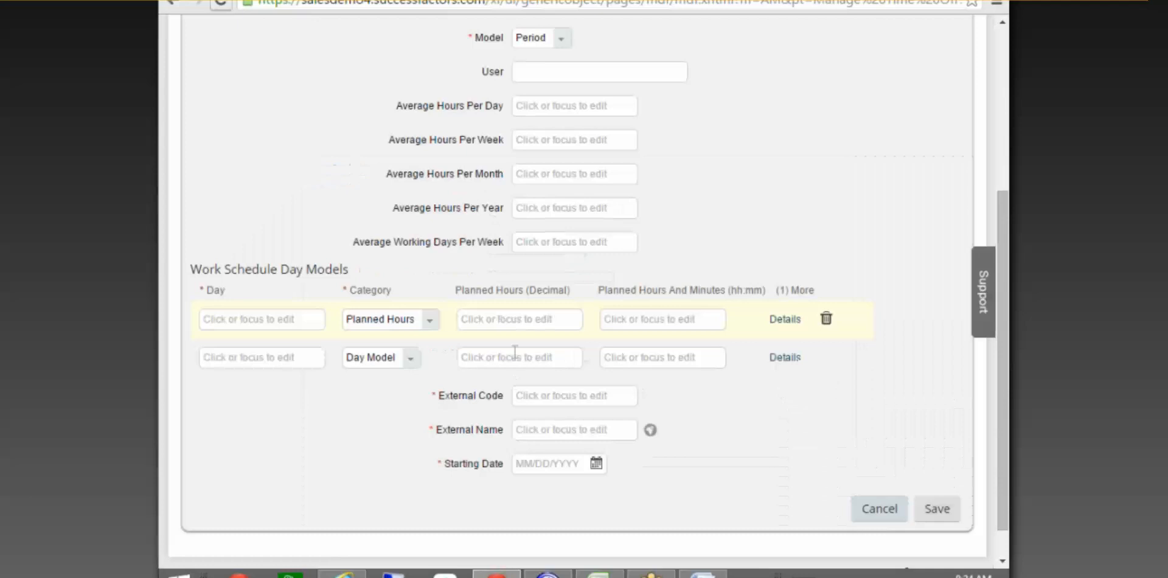
{"action": "left_click", "coordinate": [429, 321]}
{"action": "left_click", "coordinate": [389, 339]}
{"action": "left_click", "coordinate": [313, 320]}
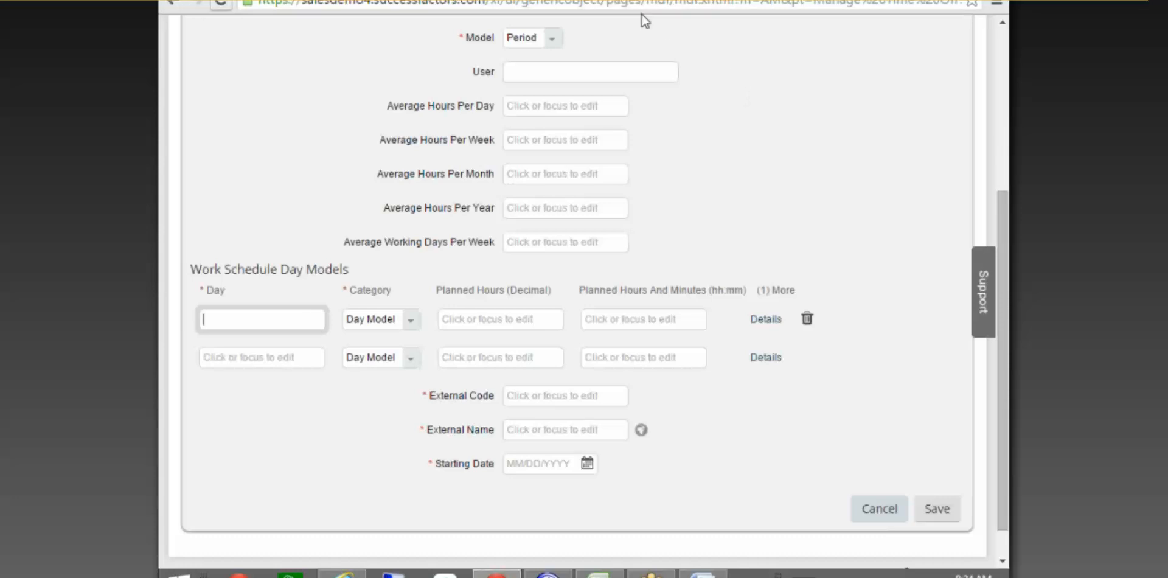
Recheck the Model list, leaving the work schedule on Period.
{"action": "left_click", "coordinate": [735, 147]}
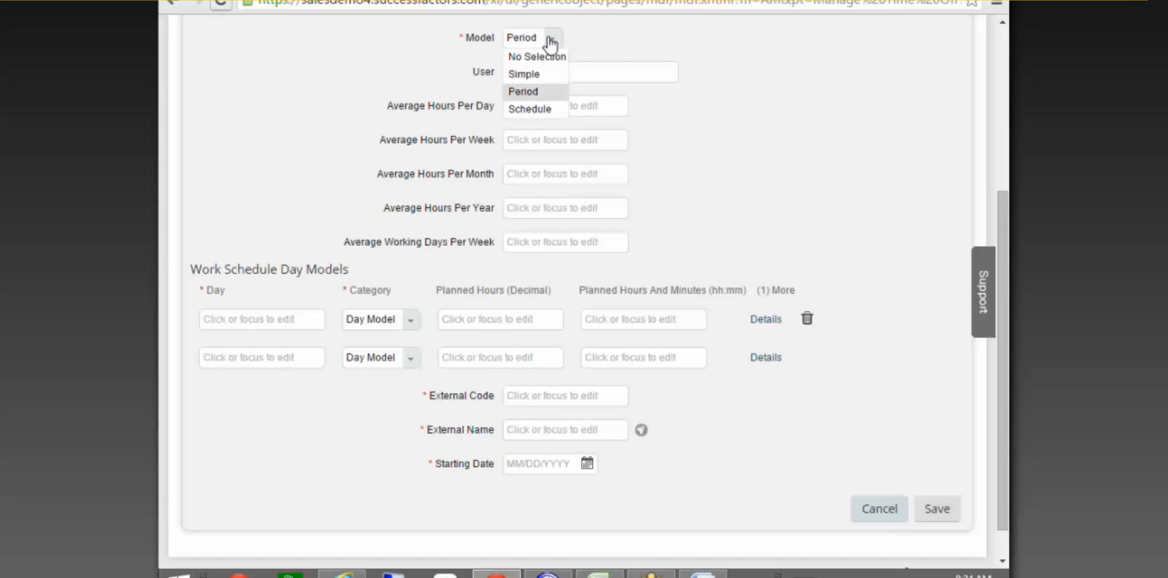
{"action": "left_click", "coordinate": [630, 42]}
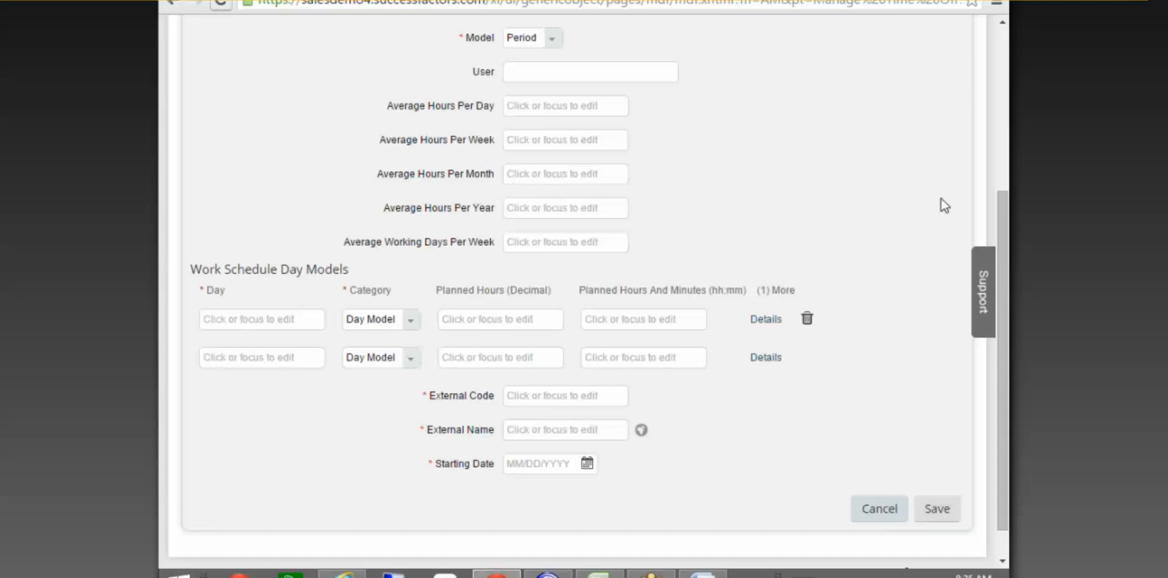
{"action": "left_click_drag", "start_coordinate": [1005, 231], "coordinate": [1007, 205]}
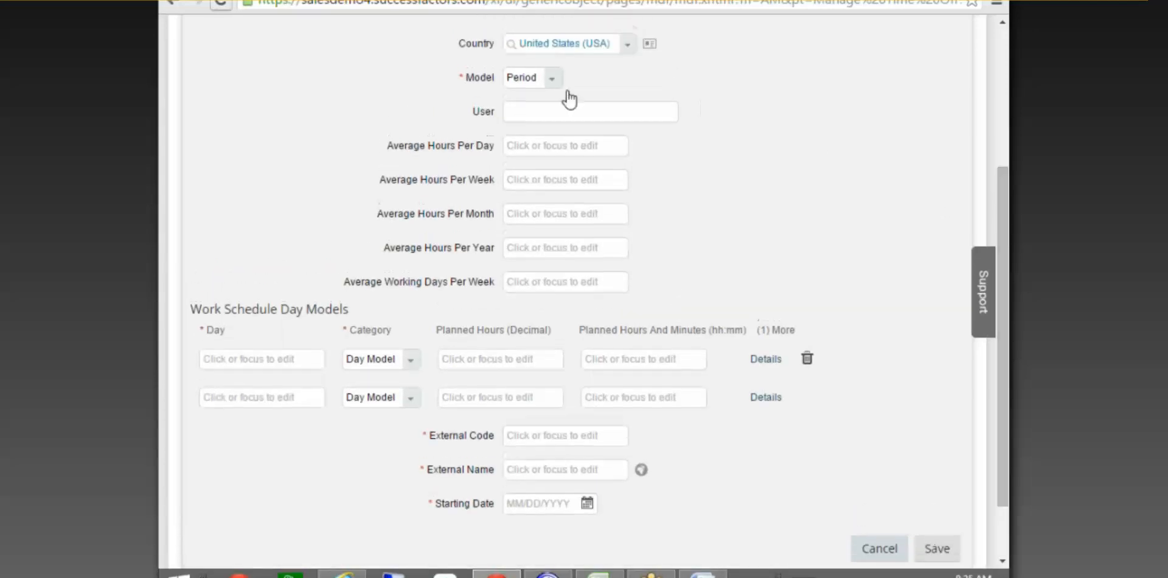
{"action": "left_click", "coordinate": [554, 79]}
{"action": "left_click", "coordinate": [784, 166]}
{"action": "scroll", "coordinate": [316, 328], "scroll_direction": "down", "scroll_amount": 2}
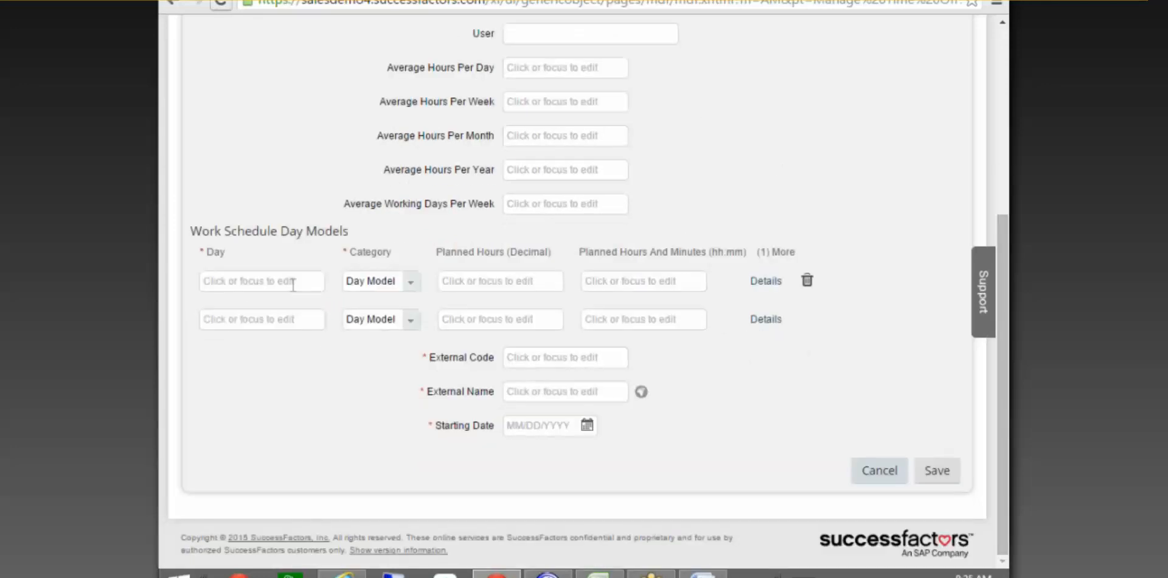
{"action": "scroll", "coordinate": [293, 287], "scroll_direction": "up", "scroll_amount": 5}
{"action": "left_click", "coordinate": [530, 303]}
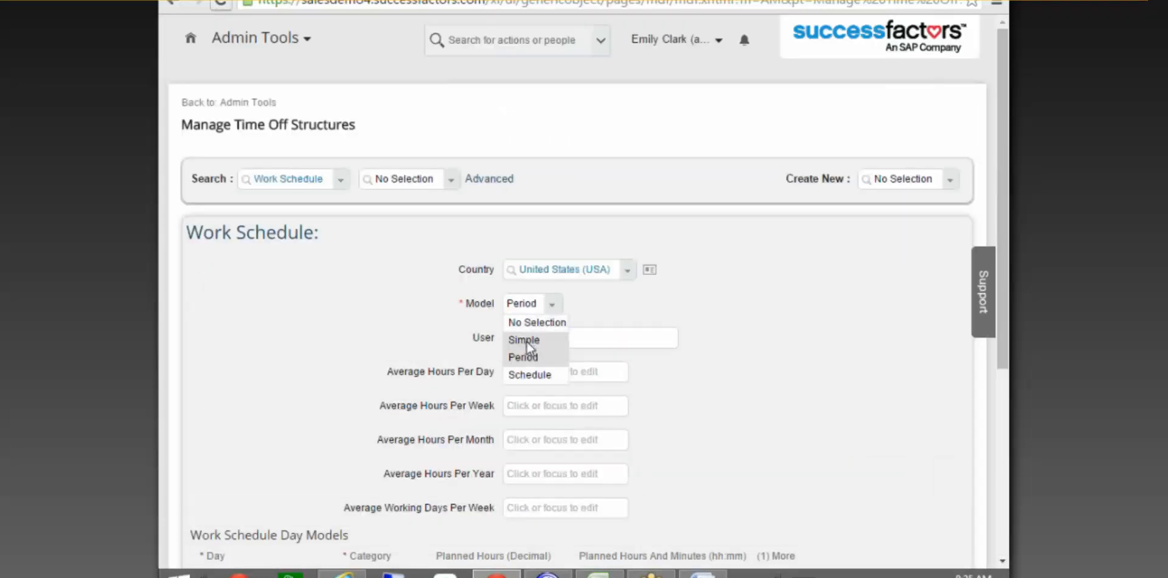
Switch to the Simple model and enter day 1 with 8 planned hours.
{"action": "left_click", "coordinate": [528, 339]}
{"action": "scroll", "coordinate": [578, 248], "scroll_direction": "down", "scroll_amount": 5}
{"action": "left_click", "coordinate": [273, 148]}
{"action": "type", "text": "1"}
{"action": "left_click", "coordinate": [581, 148]}
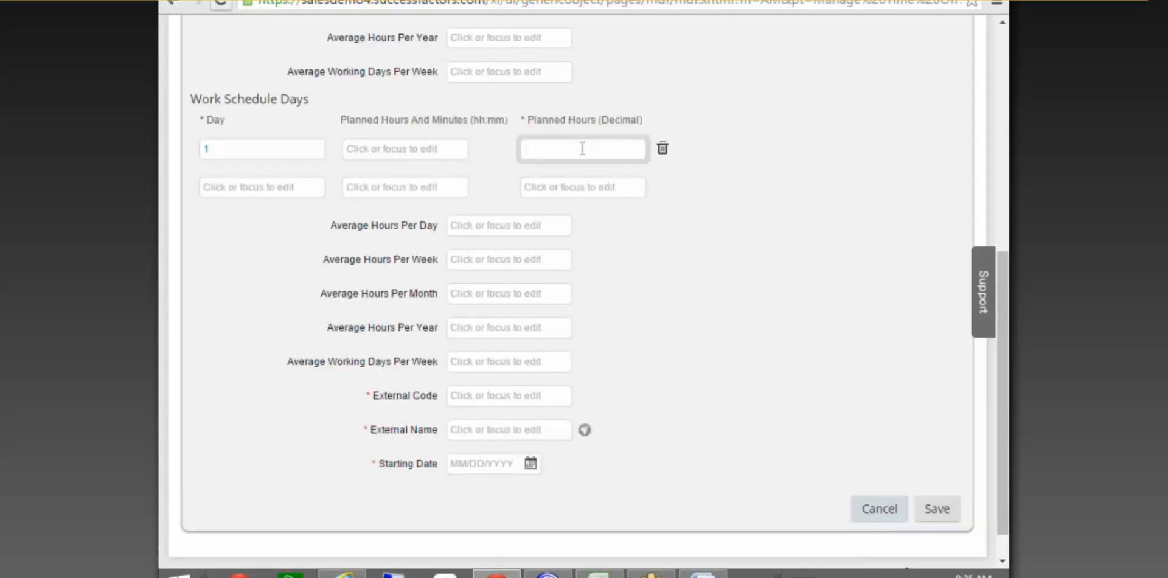
{"action": "type", "text": "8"}
{"action": "key", "text": "BackSpace"}
{"action": "type", "text": "8"}
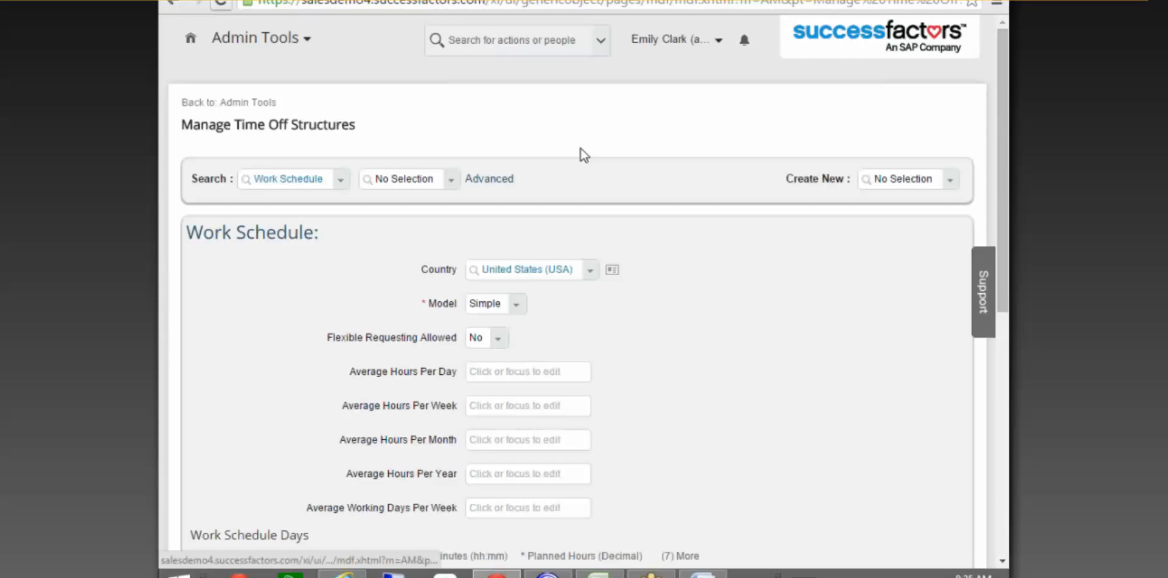
Add days 2 and 3, each with 8 decimal planned hours.
{"action": "scroll", "coordinate": [599, 298], "scroll_direction": "down", "scroll_amount": 8}
{"action": "left_click", "coordinate": [247, 155]}
{"action": "type", "text": "2"}
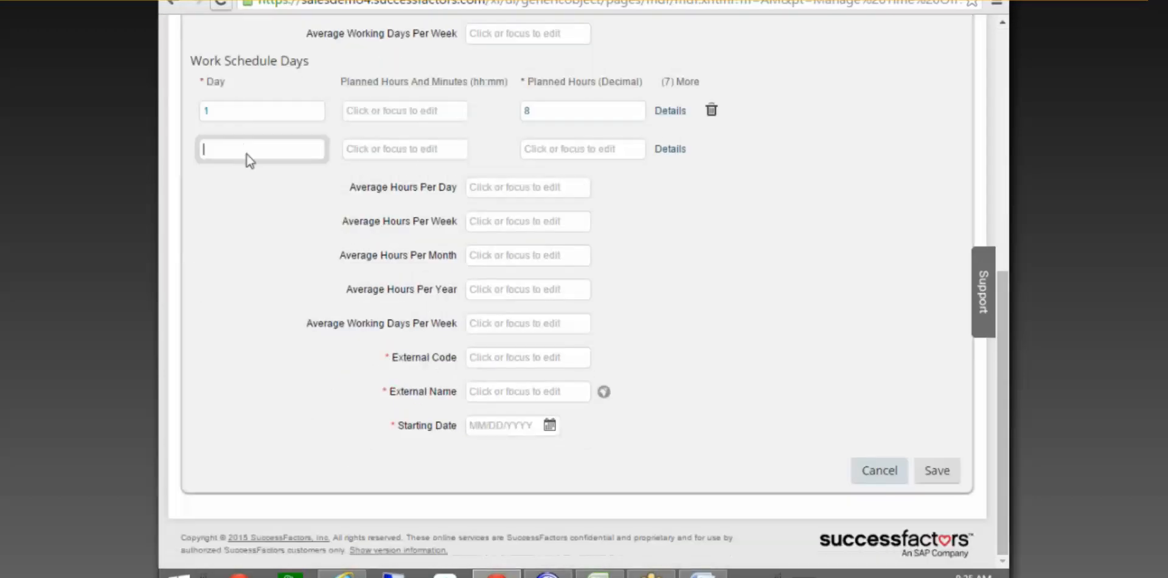
{"action": "left_click", "coordinate": [556, 152]}
{"action": "type", "text": "8"}
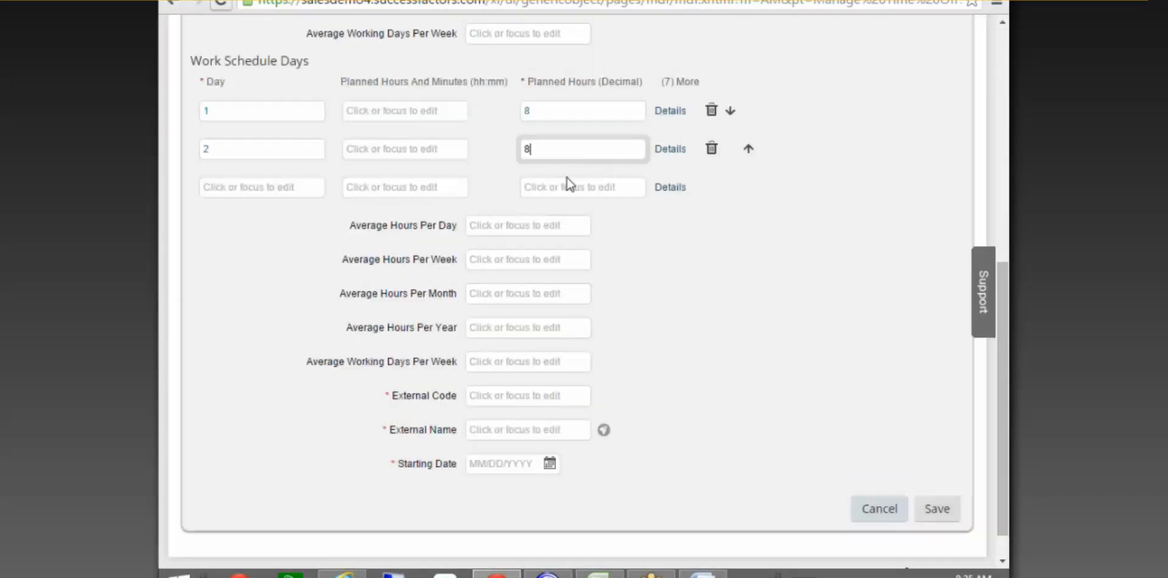
{"action": "left_click", "coordinate": [278, 188]}
{"action": "type", "text": "3"}
{"action": "left_click", "coordinate": [551, 187]}
{"action": "type", "text": "8"}
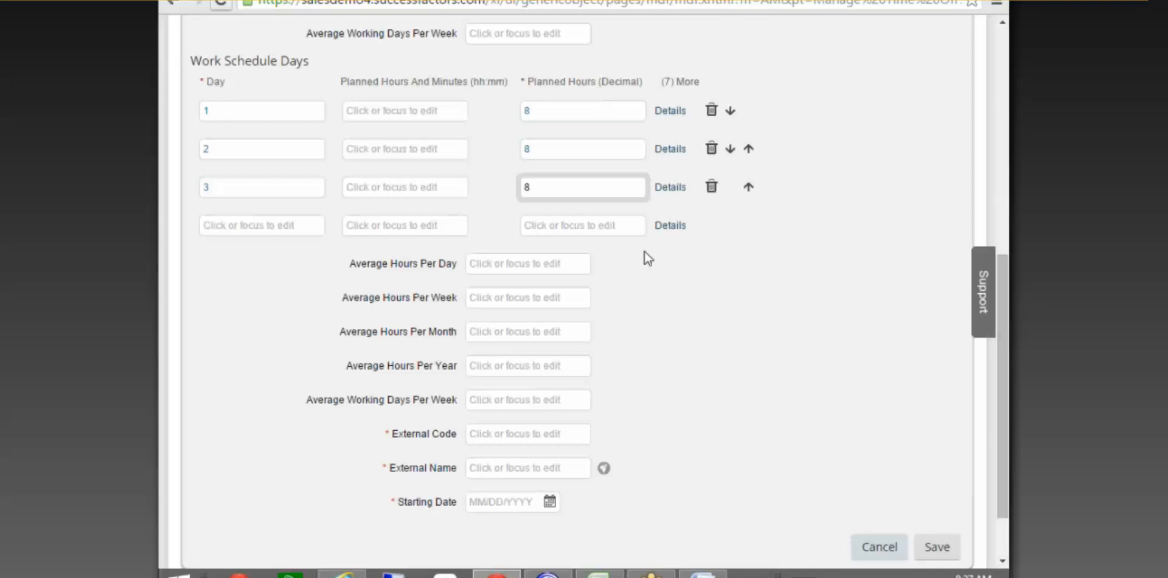
{"action": "left_click", "coordinate": [681, 107]}
{"action": "left_click", "coordinate": [708, 351]}
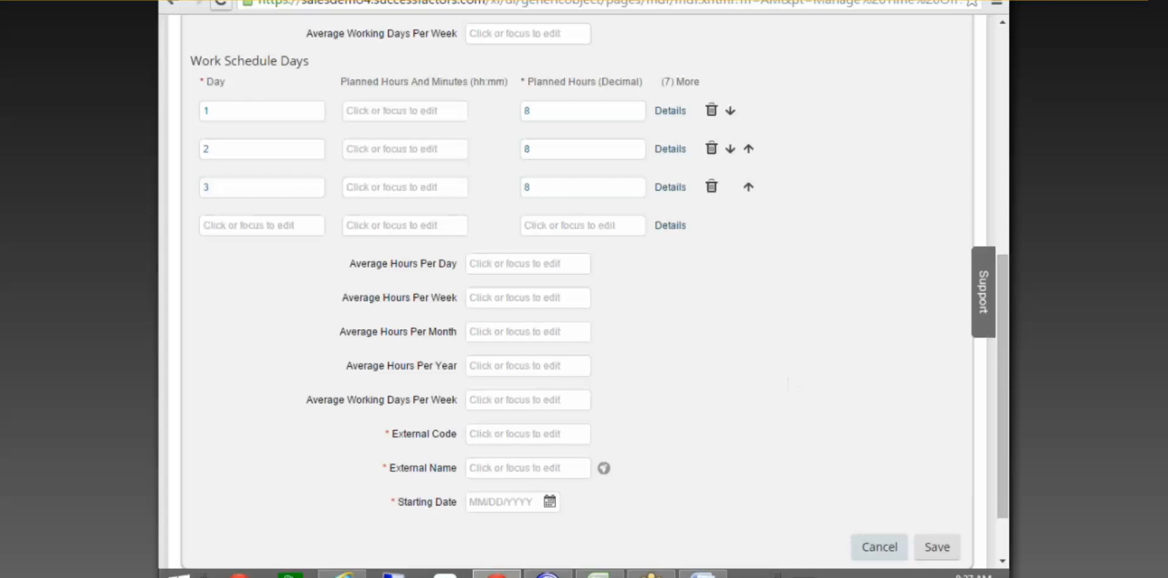
{"action": "left_click", "coordinate": [548, 226]}
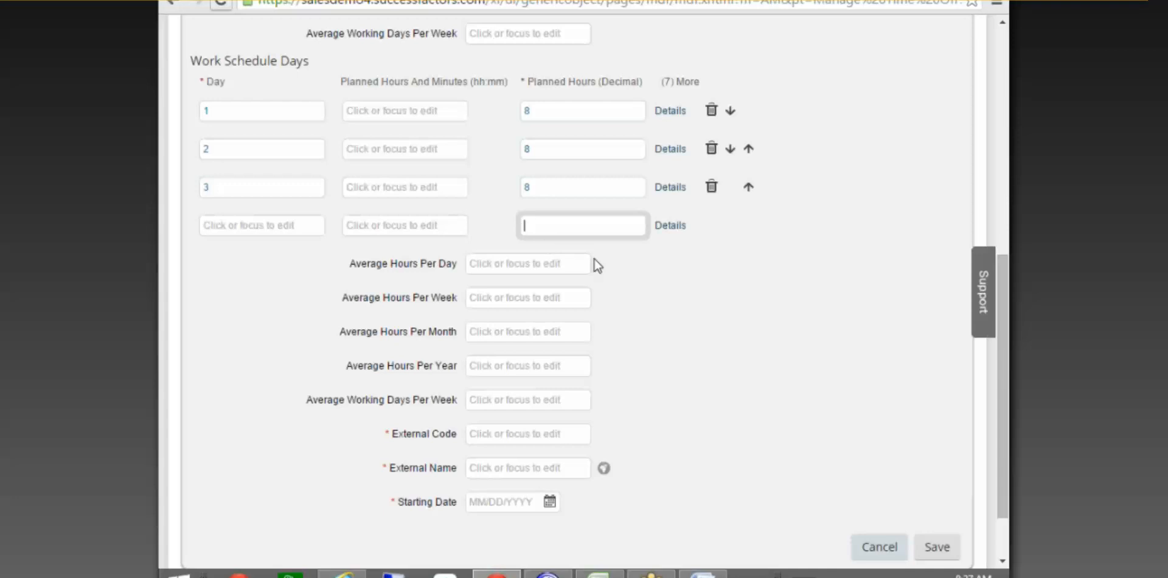
{"action": "scroll", "coordinate": [908, 534], "scroll_direction": "up", "scroll_amount": 3}
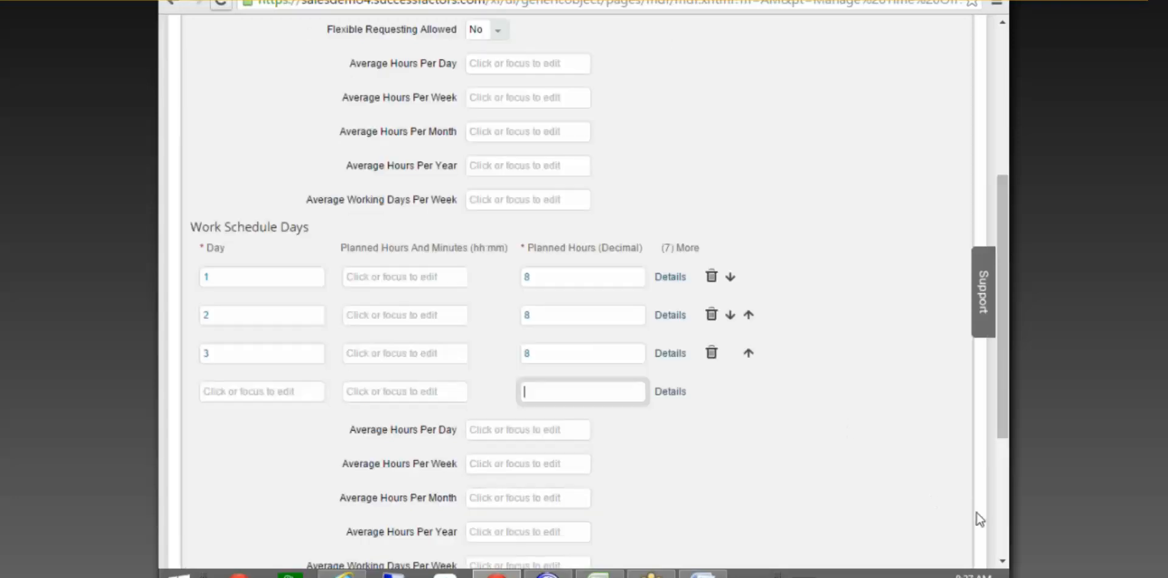
{"action": "scroll", "coordinate": [910, 391], "scroll_direction": "up", "scroll_amount": 5}
Switch to the Schedule model and open the 3 Days work and 4 days off schedule for editing.
{"action": "left_click", "coordinate": [527, 304]}
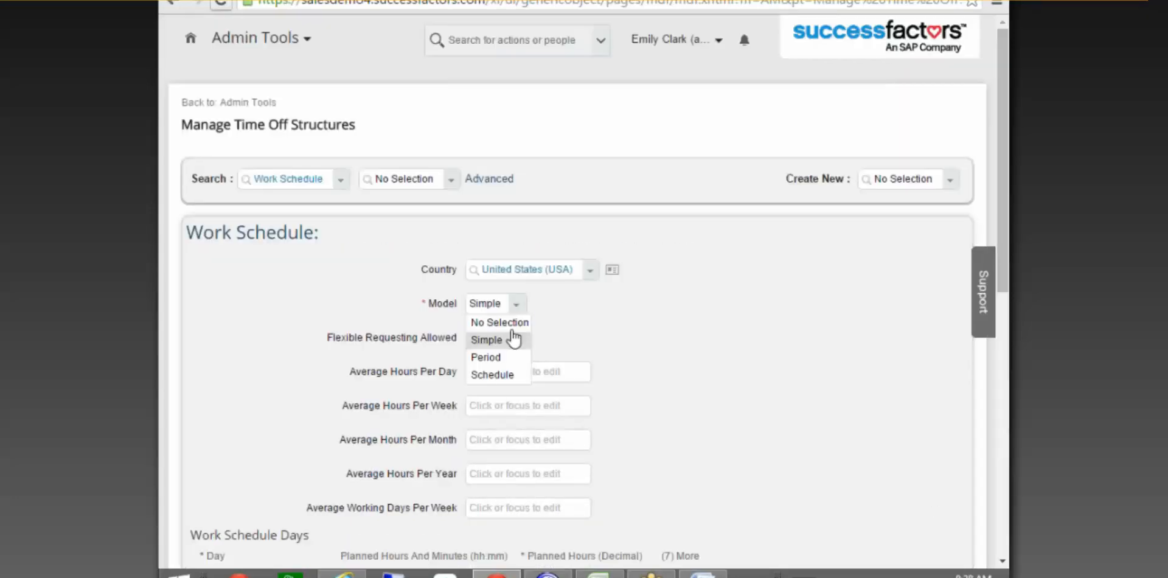
{"action": "left_click", "coordinate": [509, 376]}
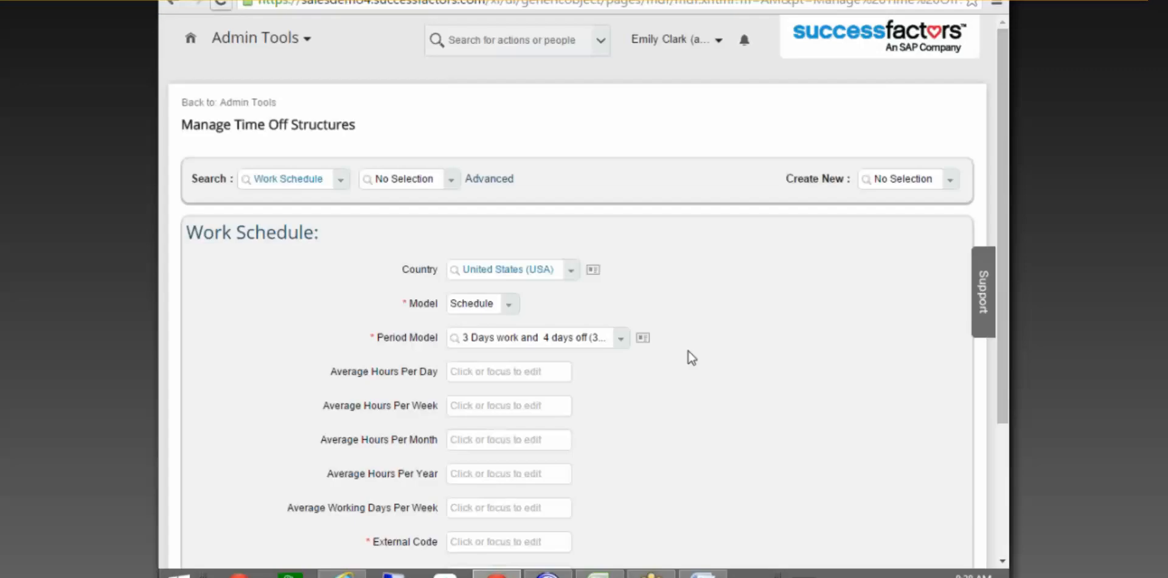
{"action": "scroll", "coordinate": [685, 359], "scroll_direction": "down", "scroll_amount": 1}
{"action": "left_click", "coordinate": [642, 255]}
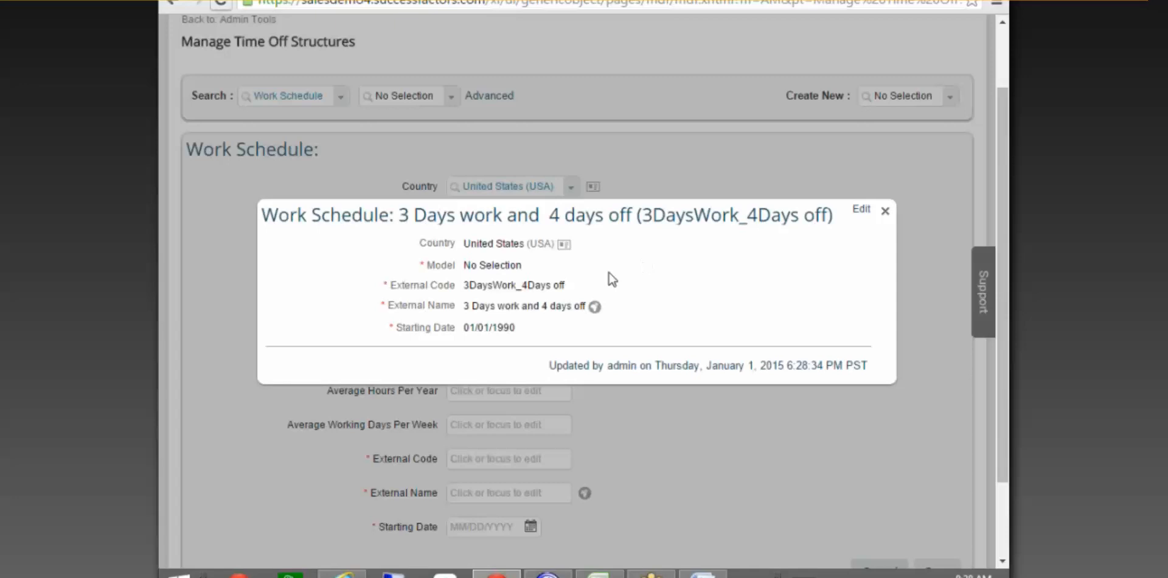
{"action": "left_click", "coordinate": [861, 211]}
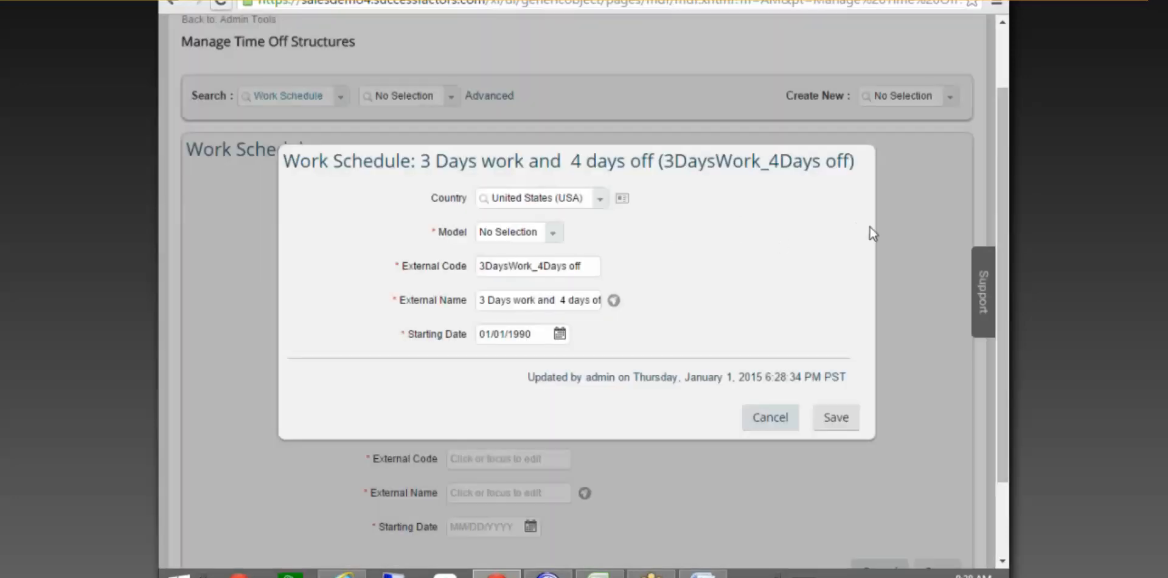
Change the existing schedule's model to Schedule and bring up the period model list.
{"action": "left_click", "coordinate": [555, 233]}
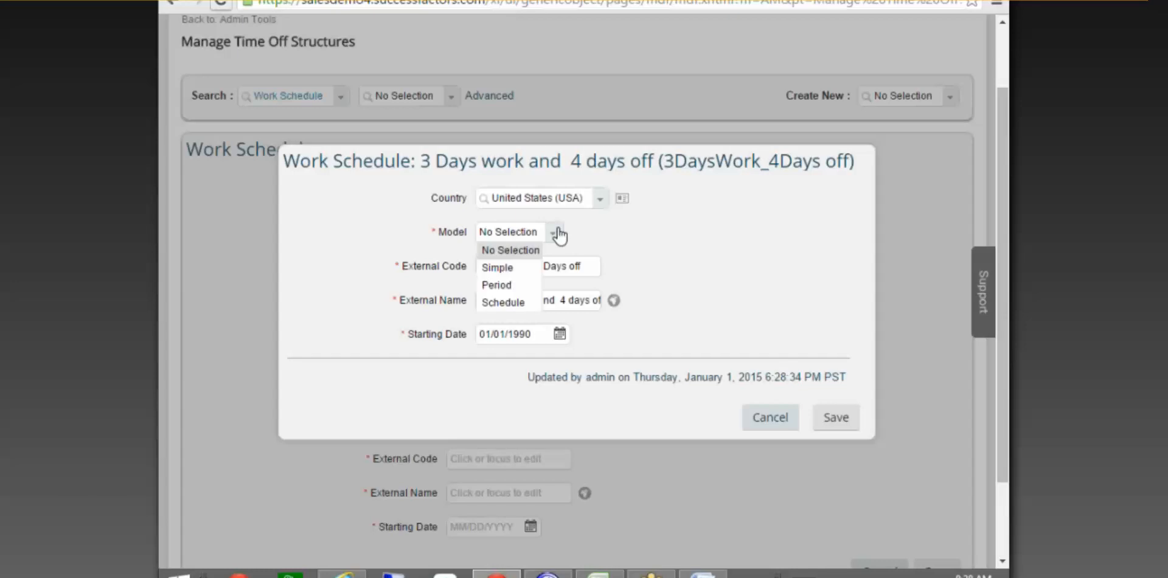
{"action": "left_click", "coordinate": [515, 303]}
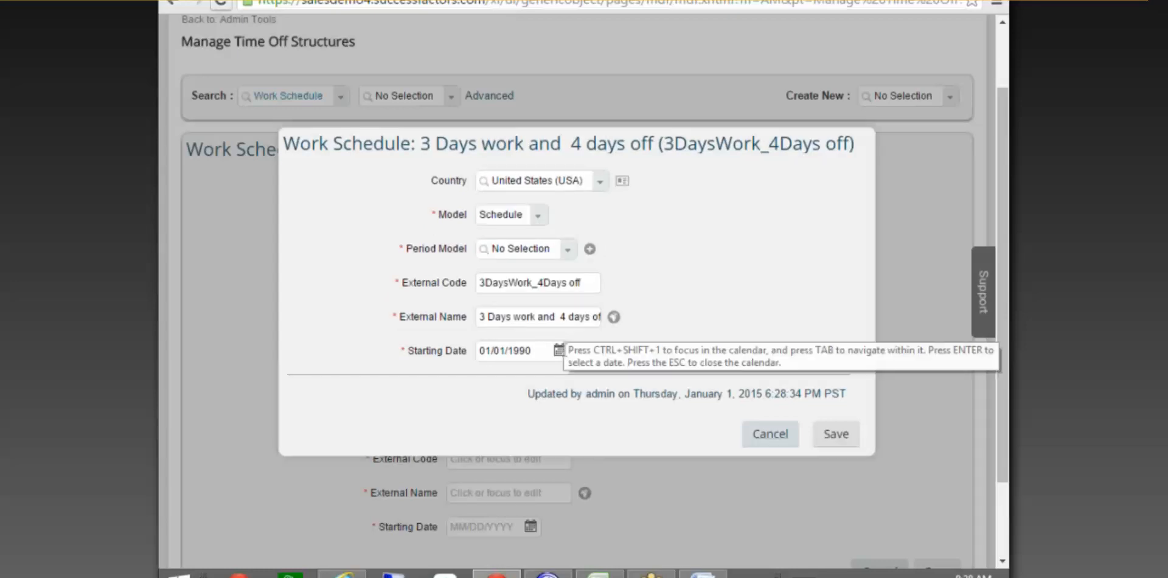
{"action": "left_click", "coordinate": [573, 251]}
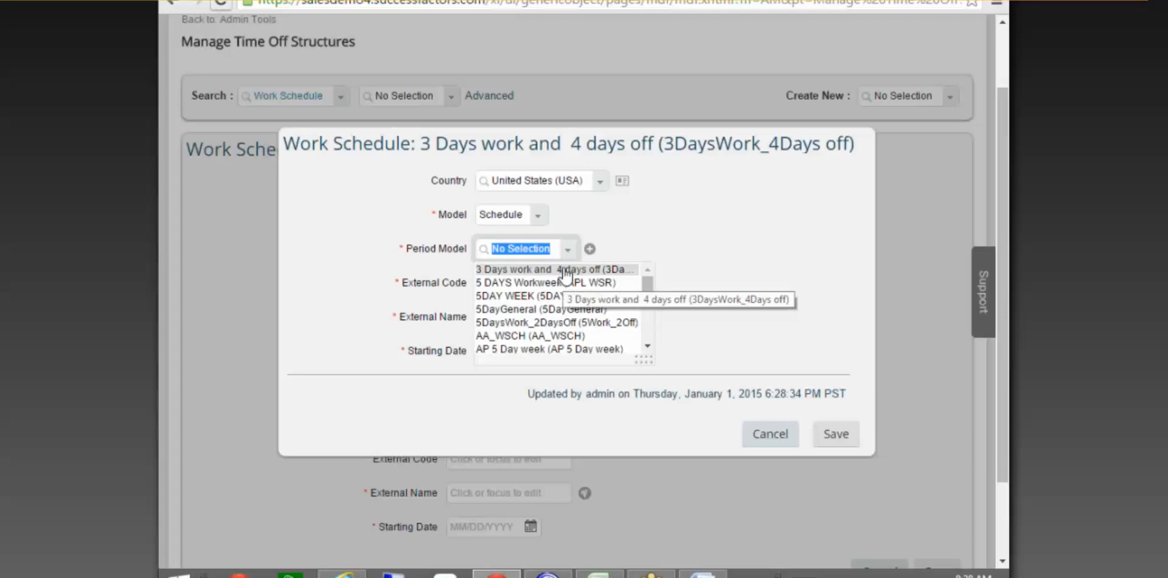
{"action": "left_click", "coordinate": [634, 230]}
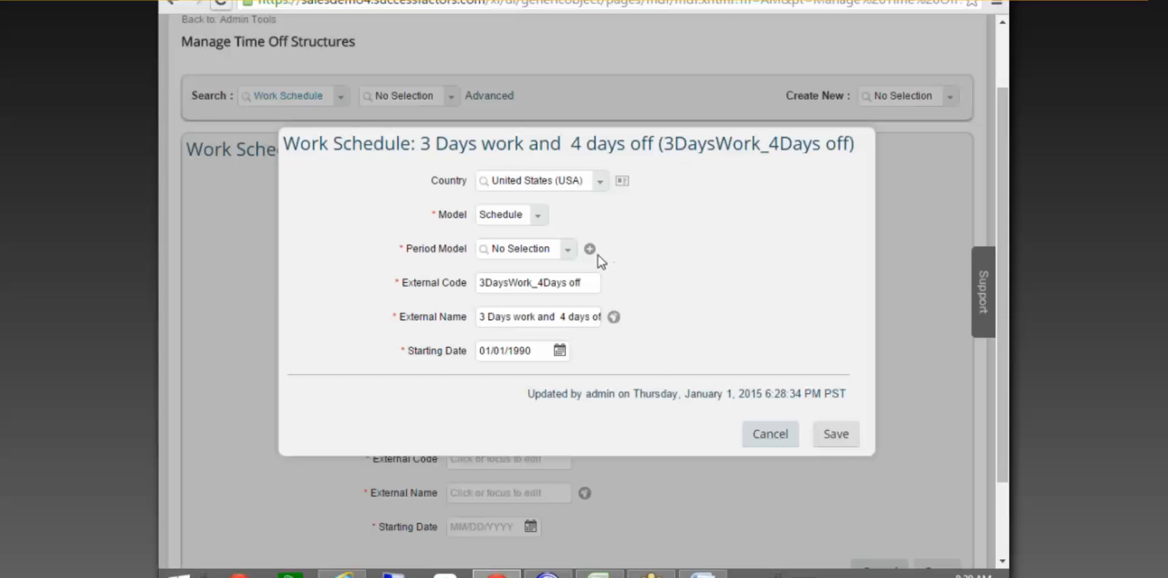
Switch the 3 Days work and 4 days off schedule's model to Period.
{"action": "left_click", "coordinate": [572, 247]}
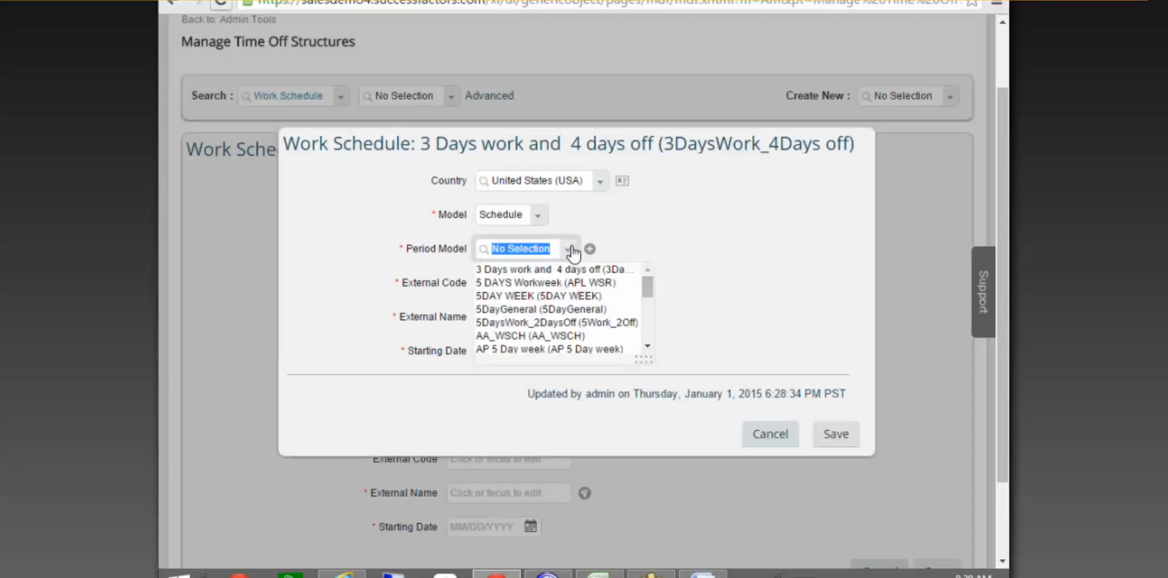
{"action": "left_click", "coordinate": [640, 235]}
{"action": "left_click", "coordinate": [538, 216]}
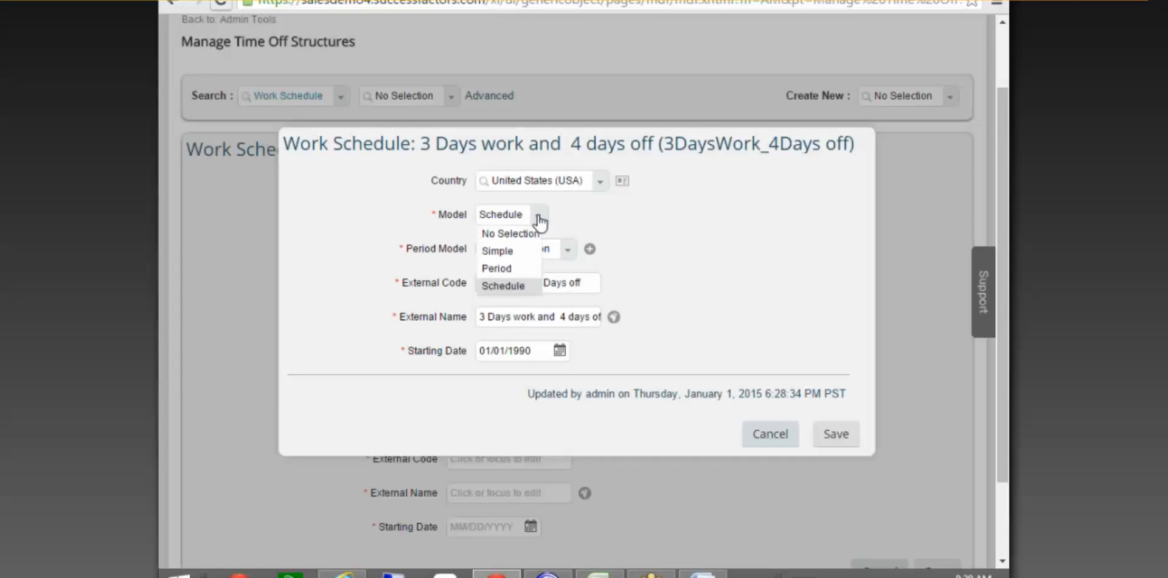
{"action": "left_click", "coordinate": [514, 268]}
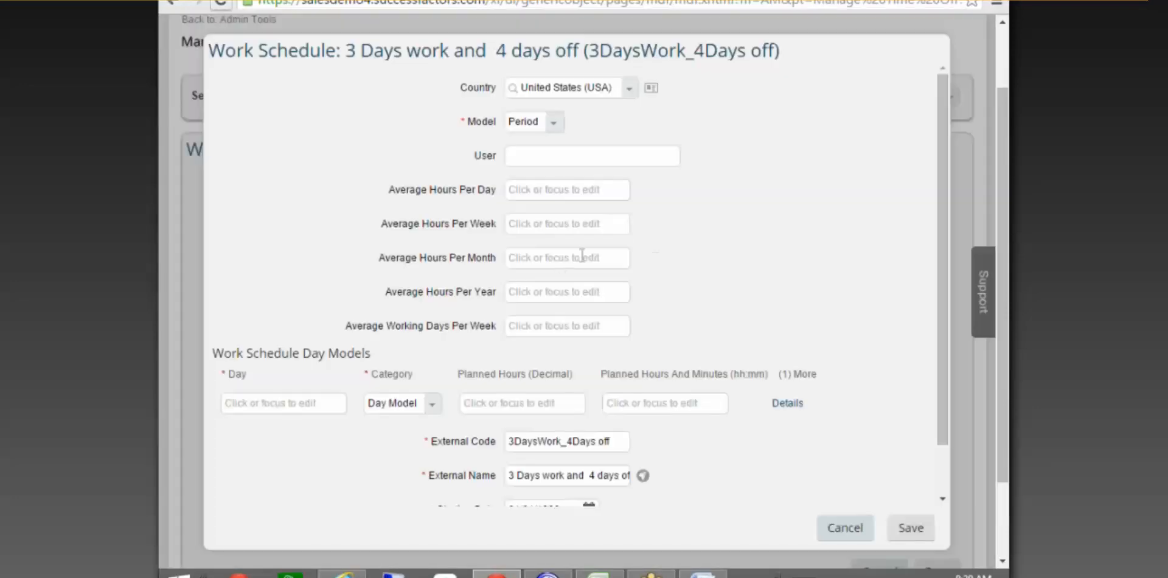
Enter day 1 in the first day-model row, then cancel and discard the unsaved edits.
{"action": "left_click", "coordinate": [317, 399]}
{"action": "type", "text": "3"}
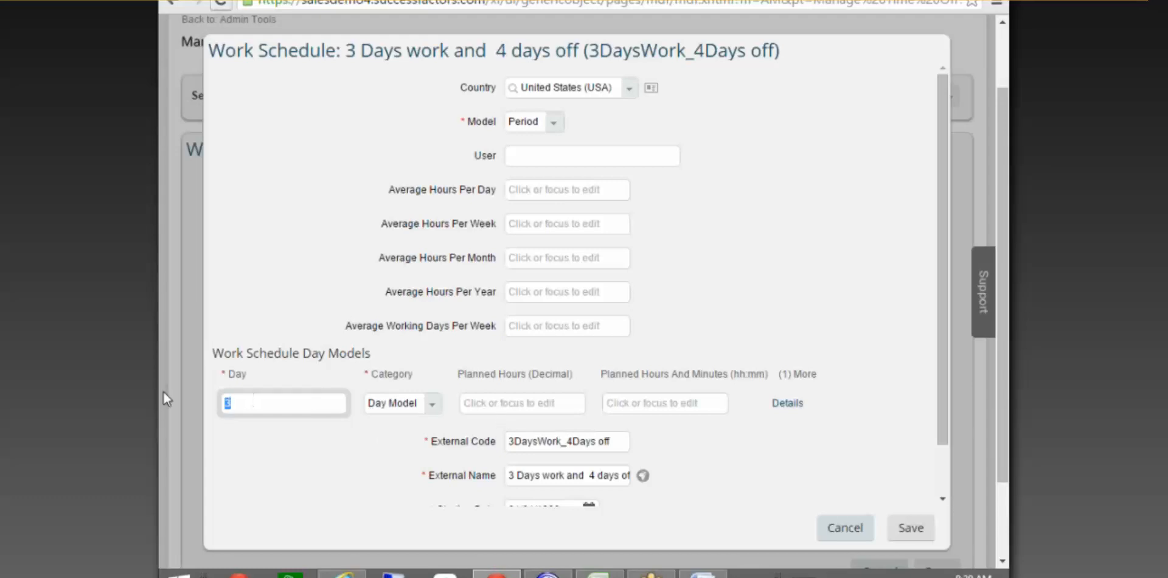
{"action": "key", "text": "BackSpace"}
{"action": "type", "text": "1"}
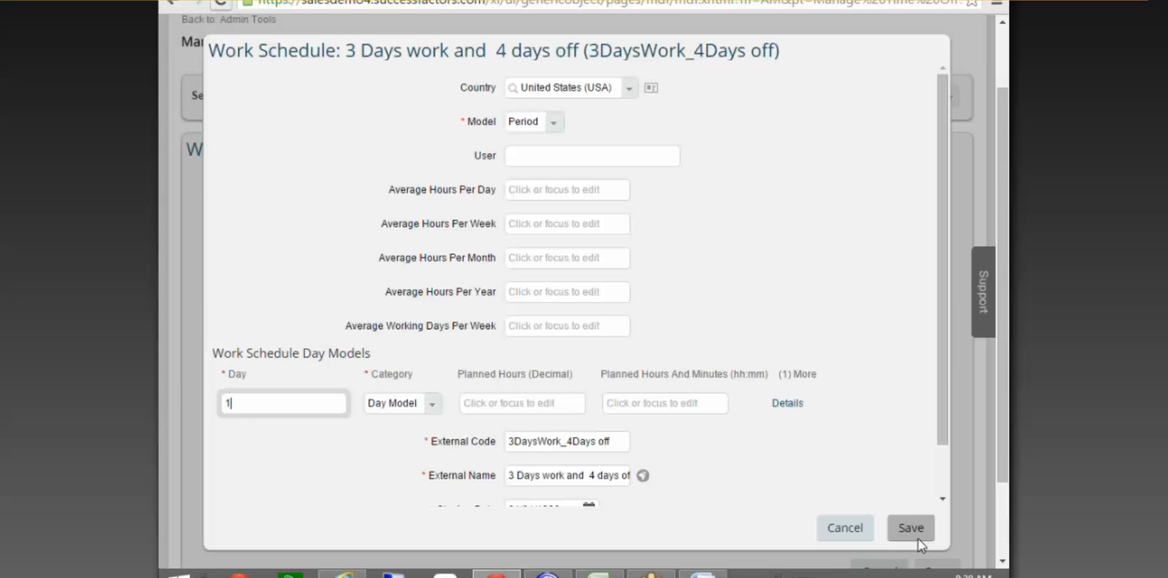
{"action": "left_click", "coordinate": [862, 526]}
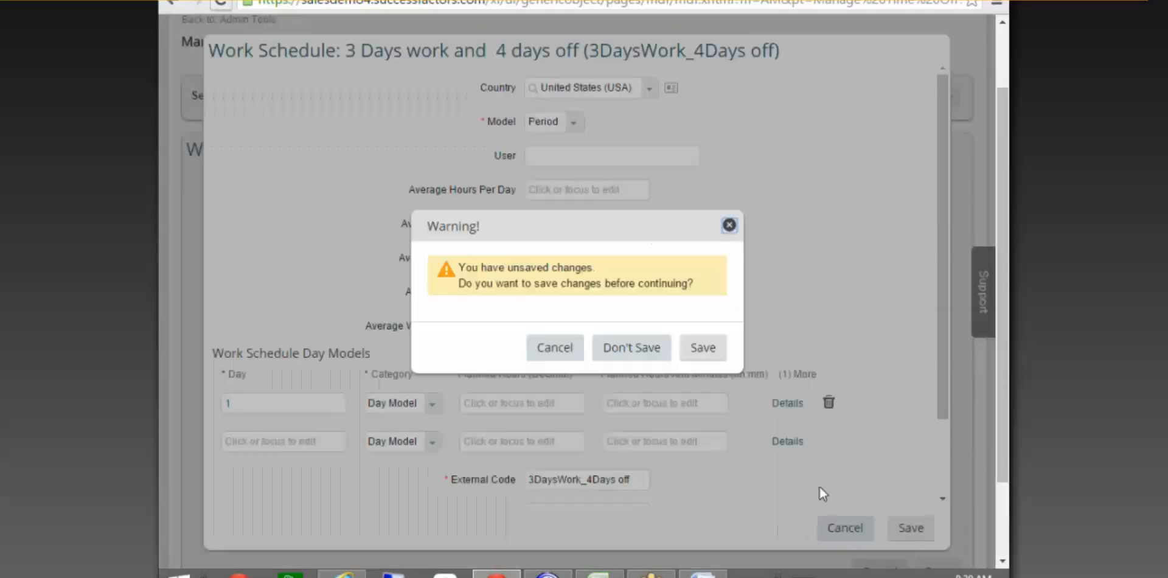
{"action": "left_click", "coordinate": [640, 363]}
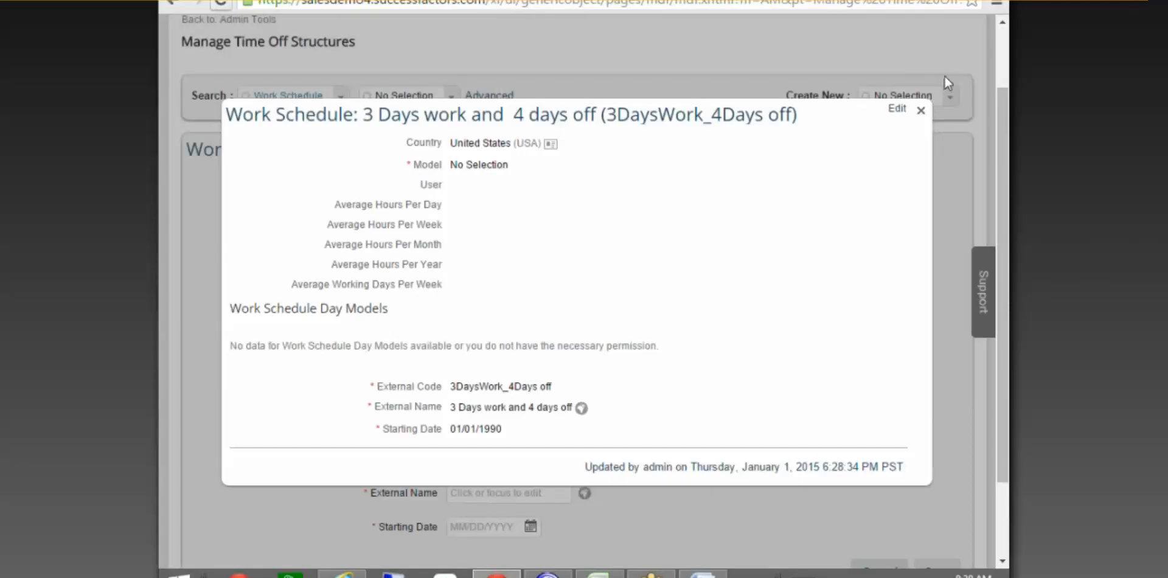
Close the read-only view, reopen the period model's details and make the record editable.
{"action": "left_click", "coordinate": [922, 113]}
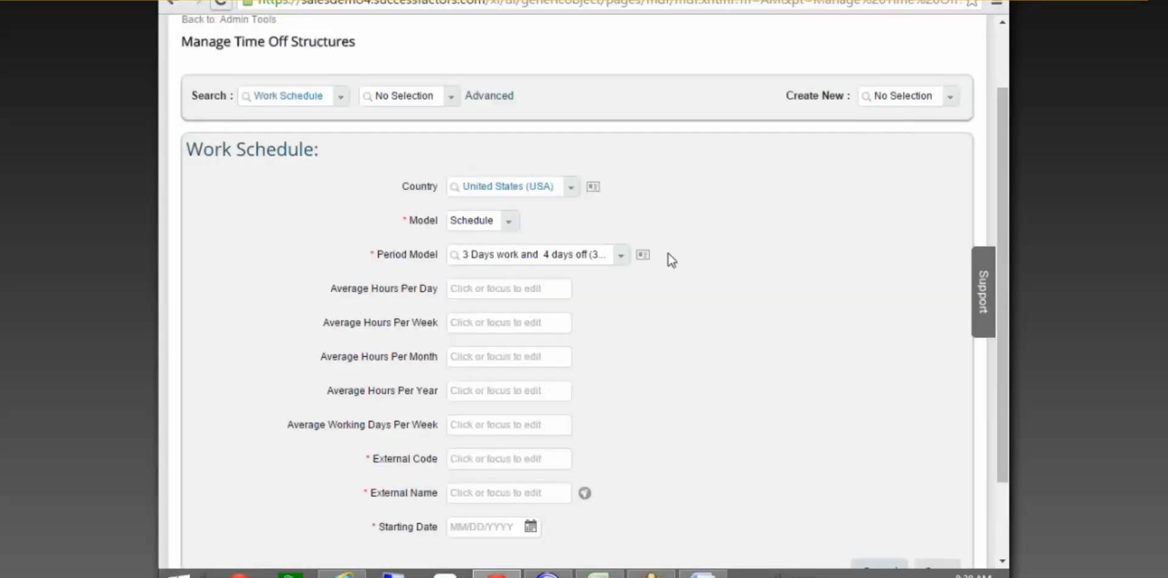
{"action": "scroll", "coordinate": [633, 254], "scroll_direction": "down", "scroll_amount": 2}
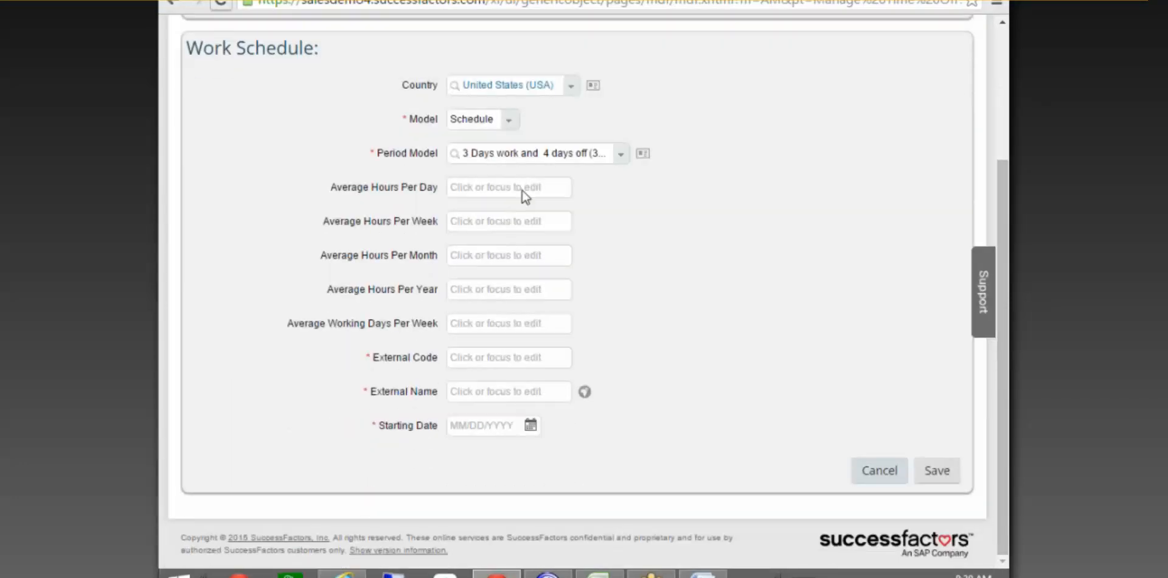
{"action": "left_click", "coordinate": [643, 154]}
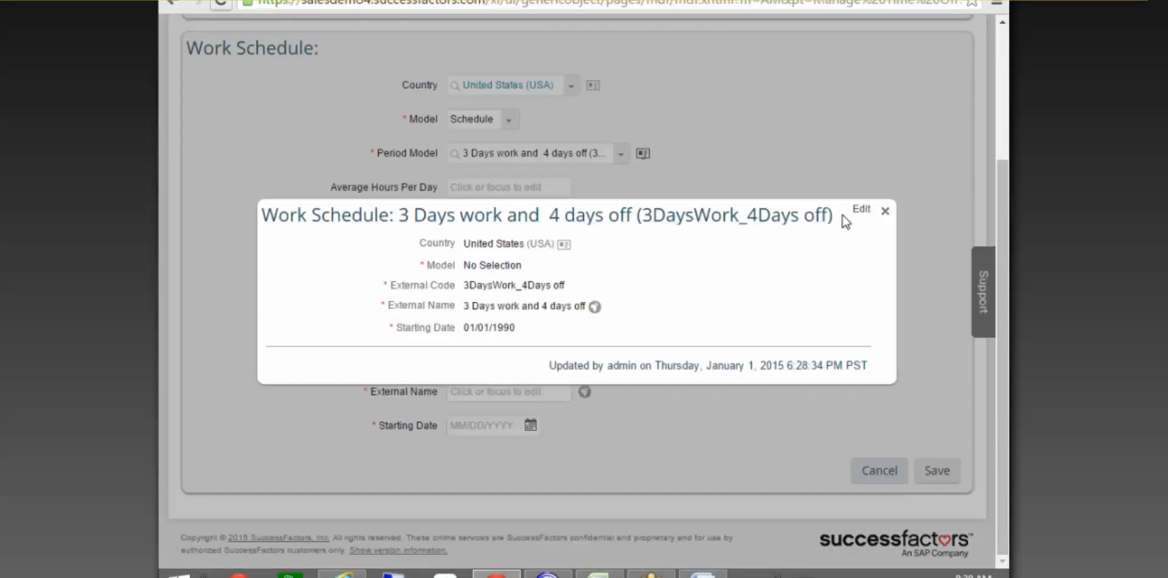
{"action": "left_click", "coordinate": [860, 211]}
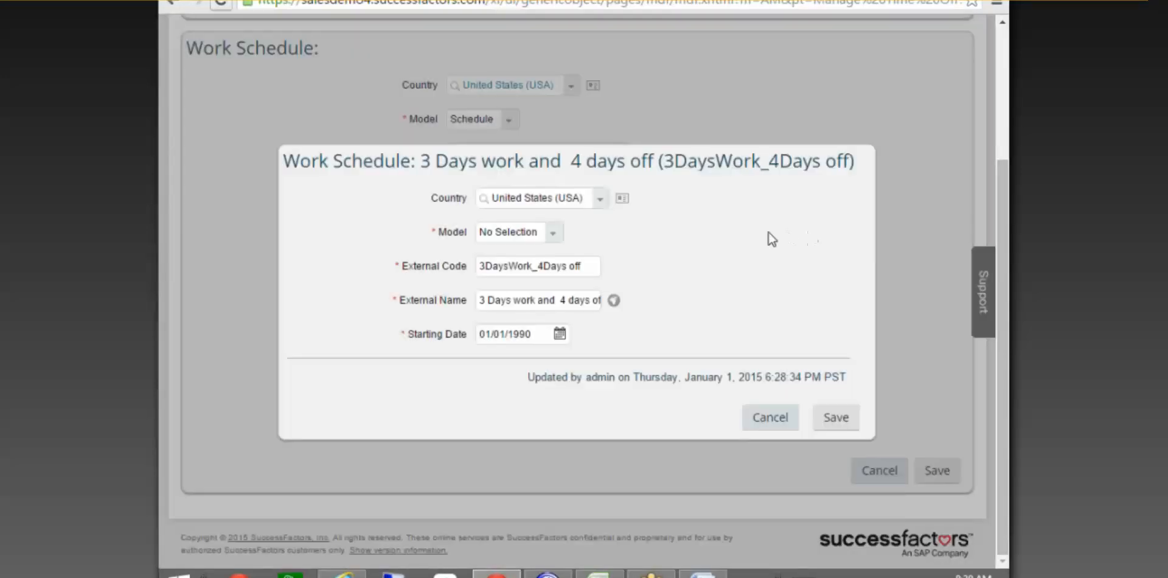
Try the Schedule and then Period model types, then cancel and discard the changes.
{"action": "left_click", "coordinate": [554, 234]}
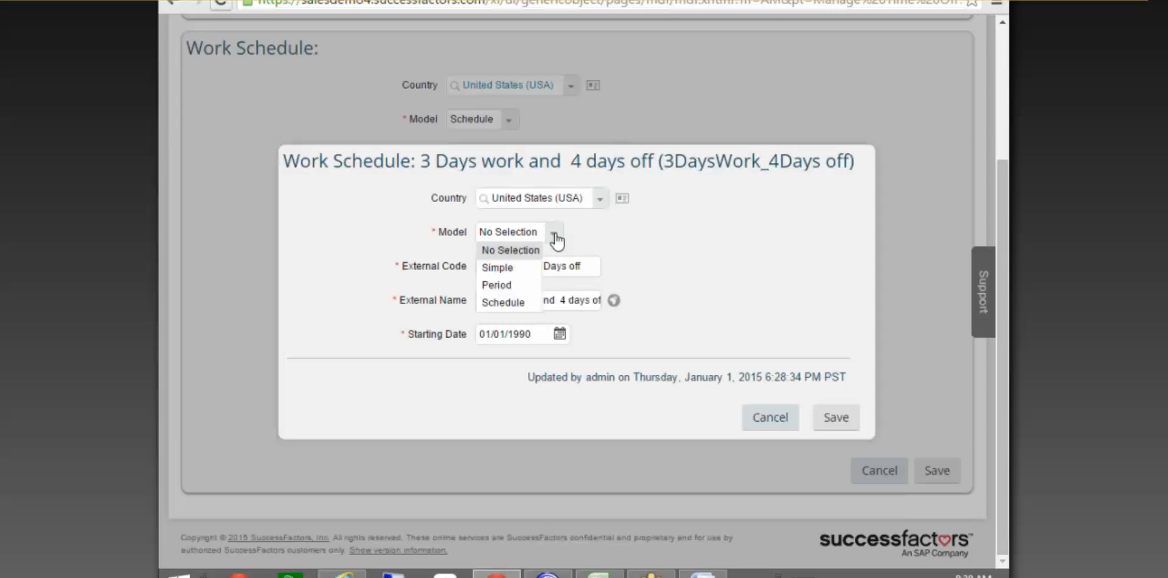
{"action": "left_click", "coordinate": [496, 301]}
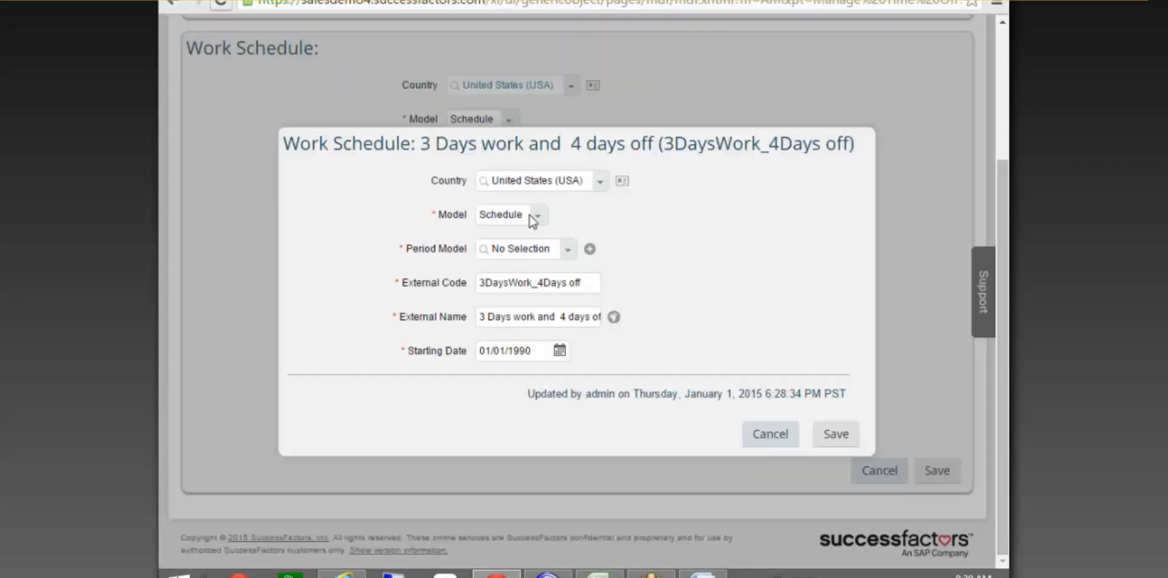
{"action": "left_click", "coordinate": [530, 215]}
{"action": "left_click", "coordinate": [508, 268]}
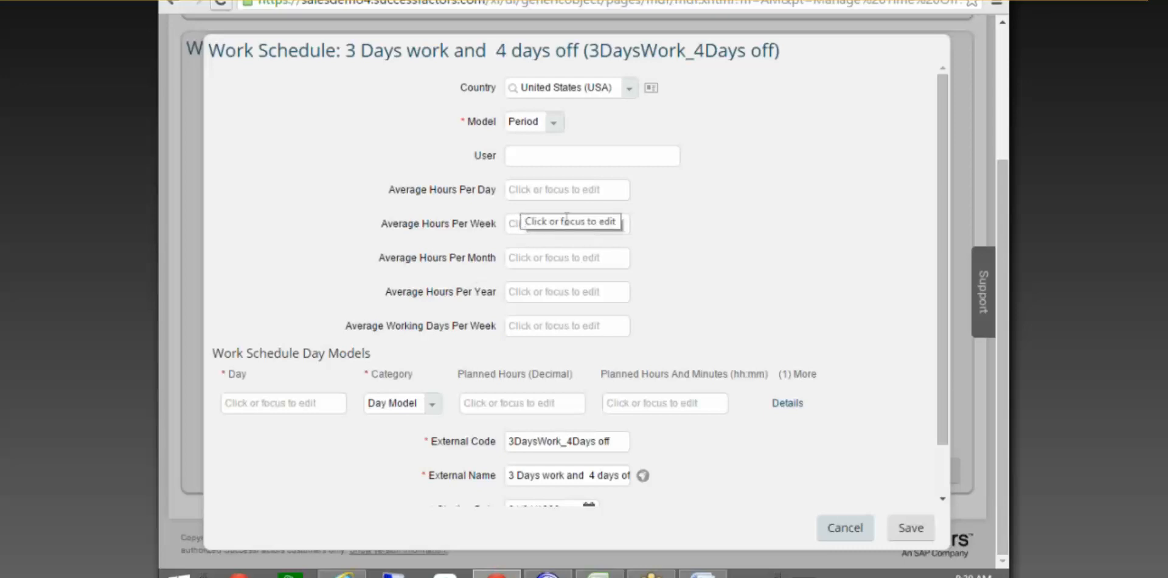
{"action": "scroll", "coordinate": [757, 351], "scroll_direction": "down", "scroll_amount": 2}
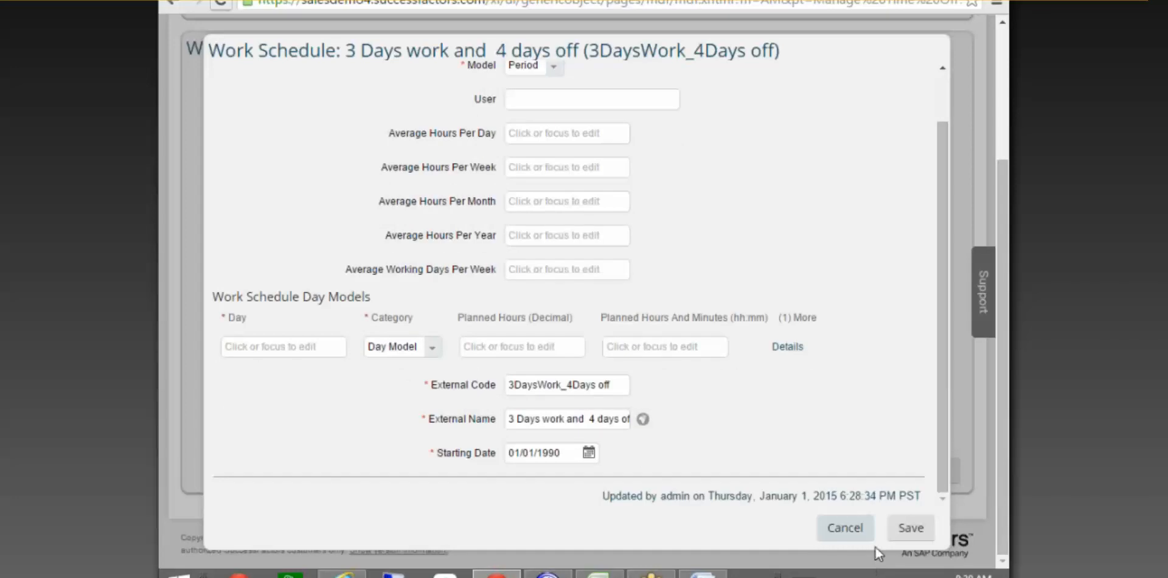
{"action": "left_click", "coordinate": [852, 529]}
{"action": "left_click", "coordinate": [634, 348]}
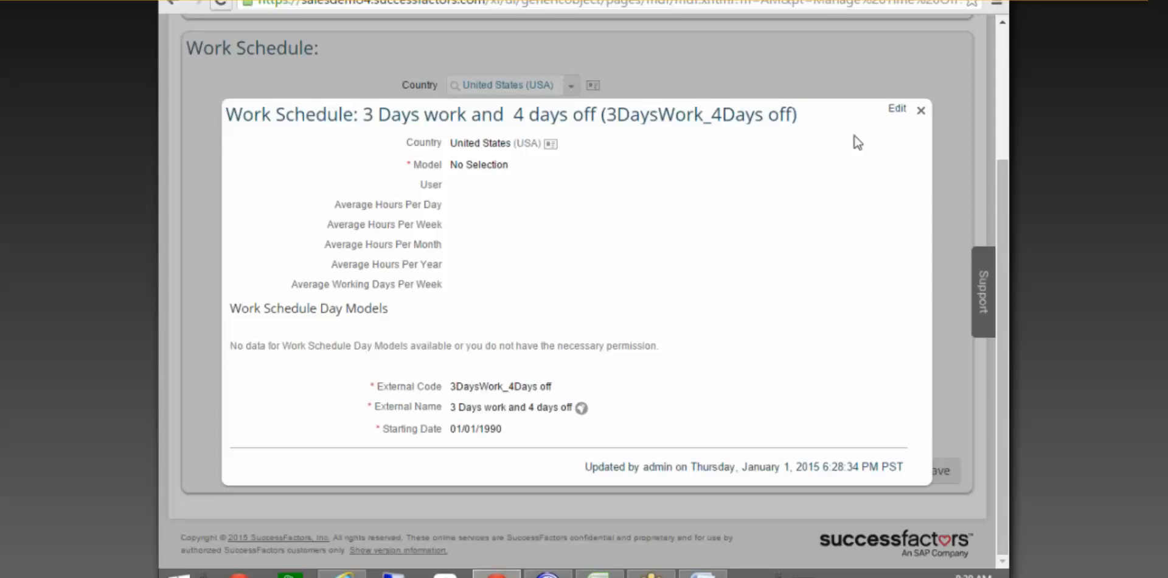
Close the details view and inspect the Create New field and the chosen period model text.
{"action": "left_click", "coordinate": [920, 110]}
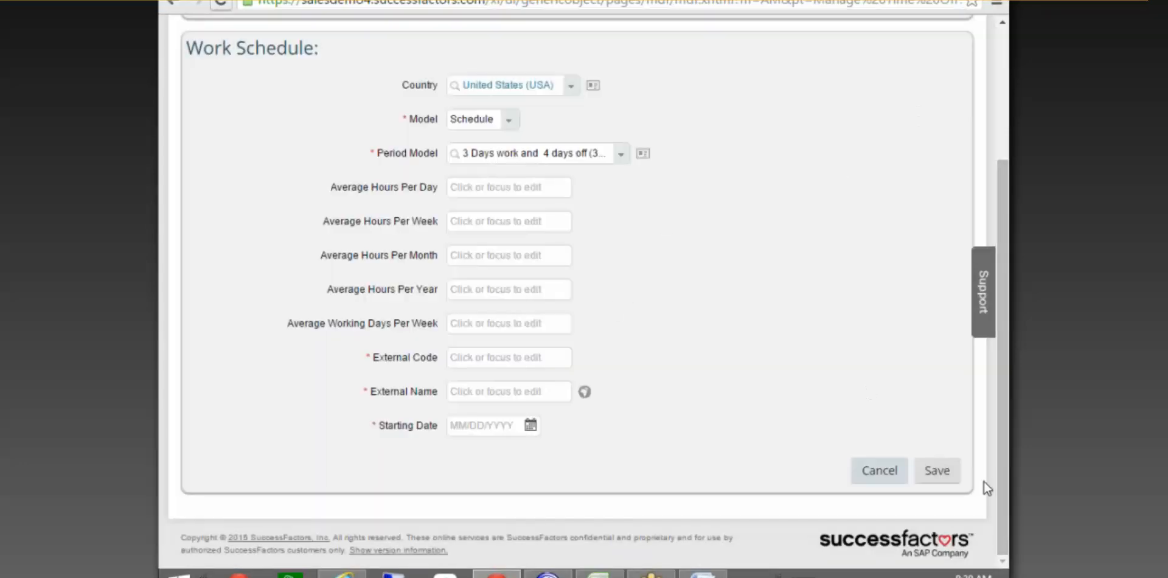
{"action": "scroll", "coordinate": [919, 365], "scroll_direction": "up", "scroll_amount": 3}
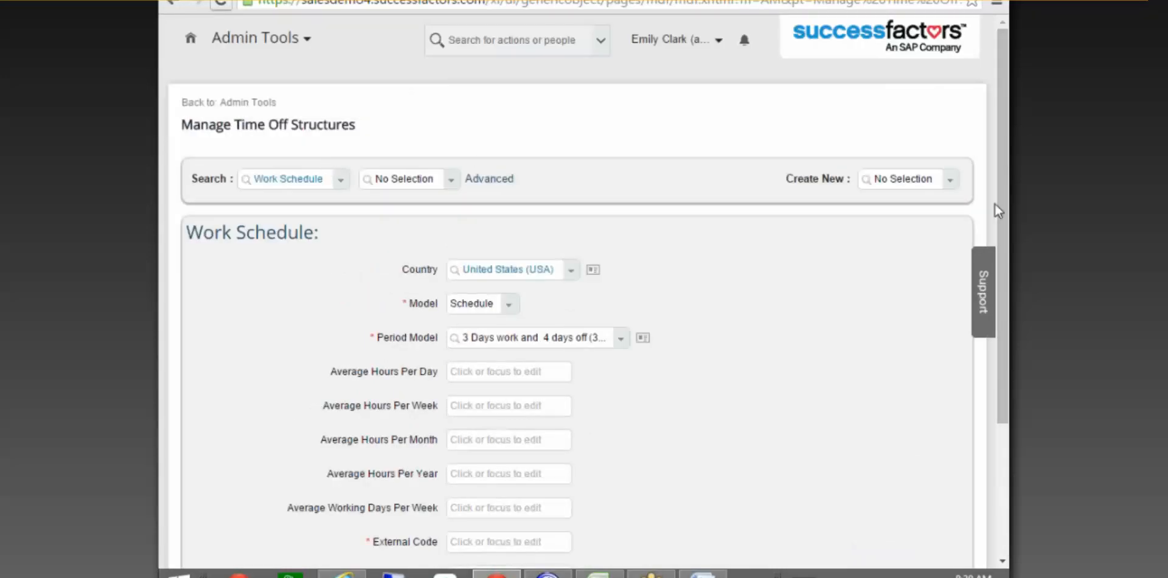
{"action": "left_click", "coordinate": [895, 179]}
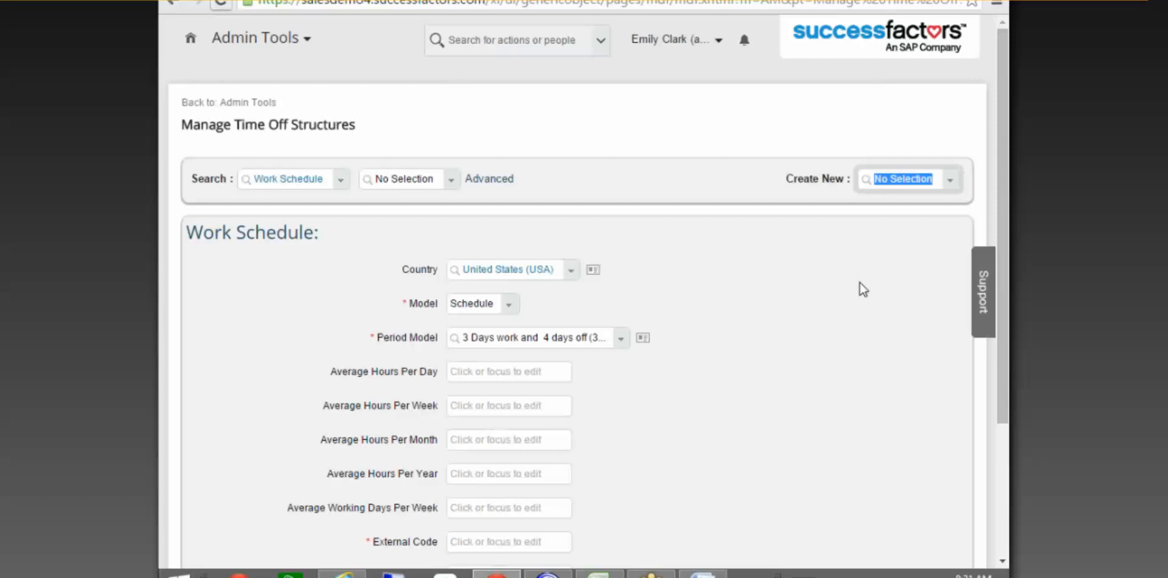
{"action": "left_click", "coordinate": [896, 176]}
{"action": "left_click_drag", "start_coordinate": [933, 178], "coordinate": [883, 190]}
{"action": "scroll", "coordinate": [611, 277], "scroll_direction": "down", "scroll_amount": 3}
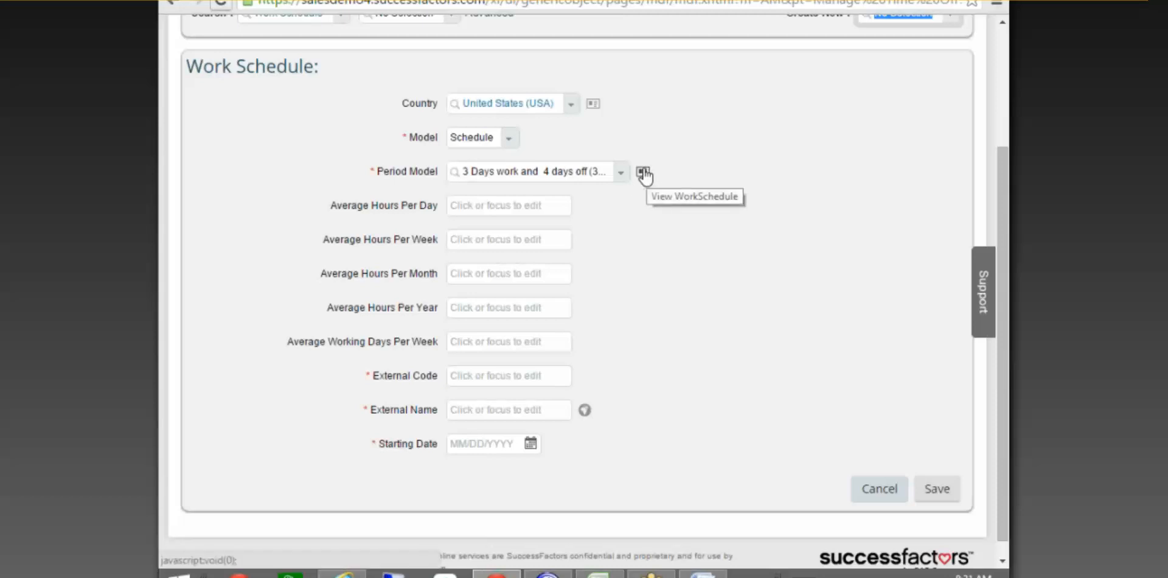
{"action": "left_click", "coordinate": [625, 177]}
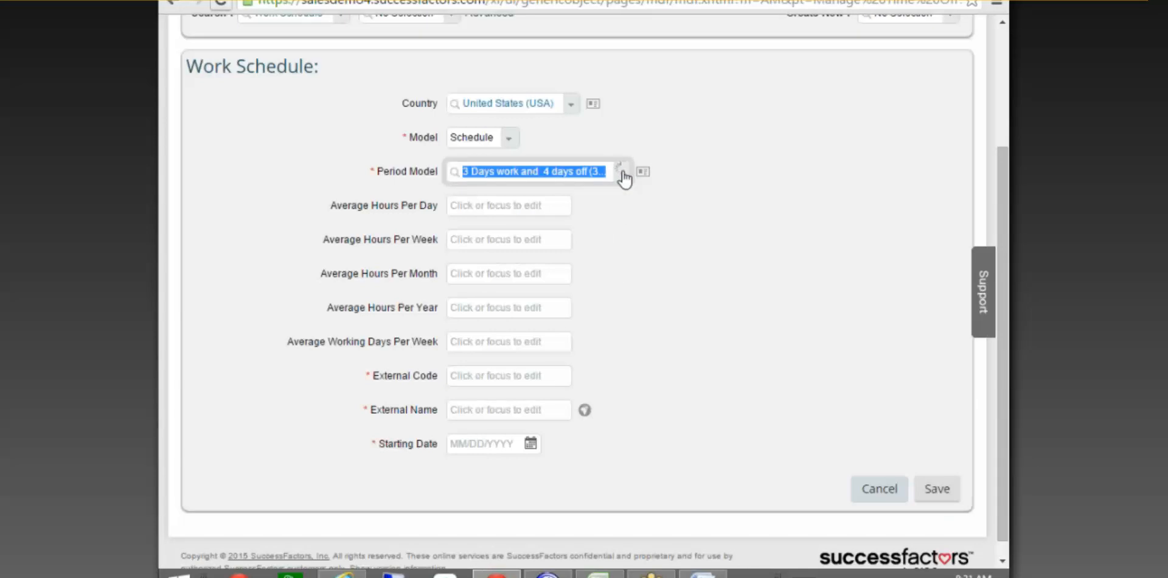
{"action": "scroll", "coordinate": [664, 269], "scroll_direction": "up", "scroll_amount": 3}
Search Create New for 'period' and open the chosen period model's details.
{"action": "left_click", "coordinate": [885, 179]}
{"action": "type", "text": "pero"}
{"action": "key", "text": "BackSpace"}
{"action": "type", "text": "iod mo"}
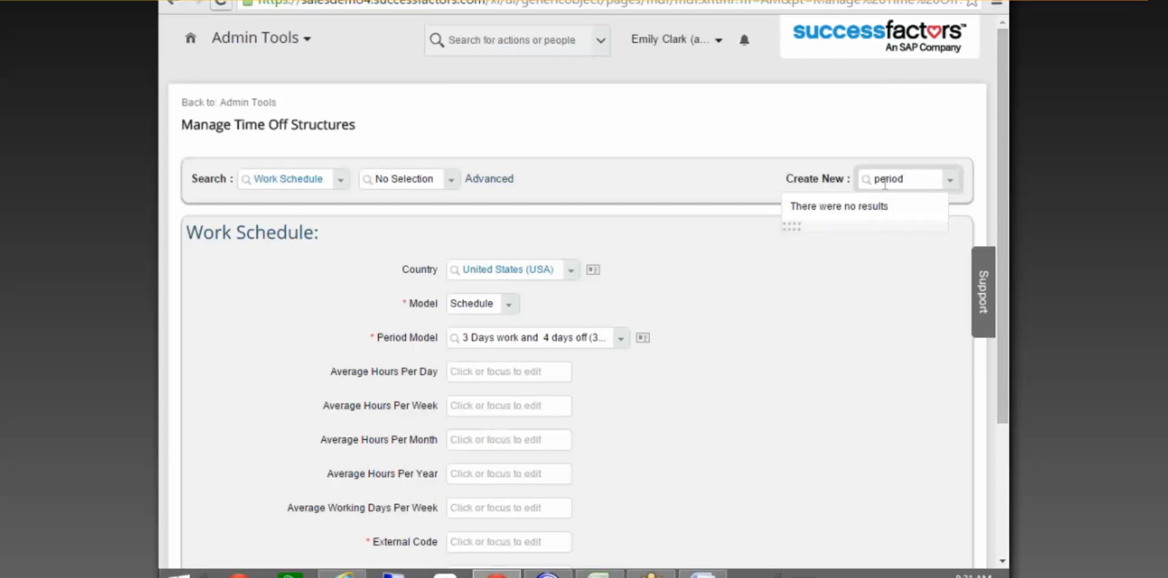
{"action": "key", "text": "BackSpace"}
{"action": "key", "text": "BackSpace"}
{"action": "key", "text": "BackSpace"}
{"action": "key", "text": "BackSpace"}
{"action": "key", "text": "BackSpace"}
{"action": "key", "text": "BackSpace"}
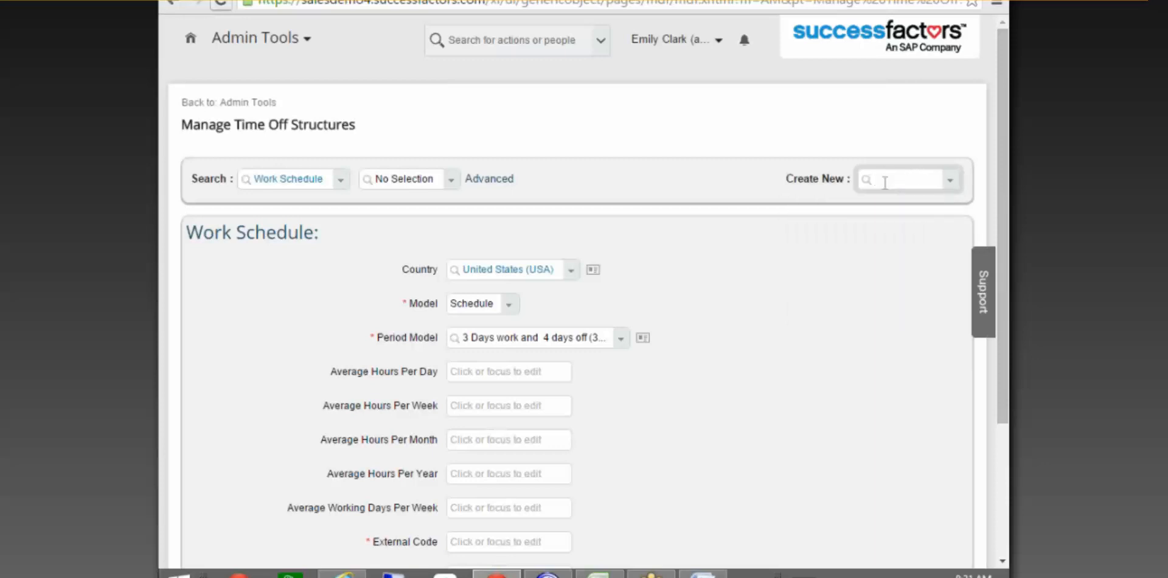
{"action": "left_click", "coordinate": [643, 337]}
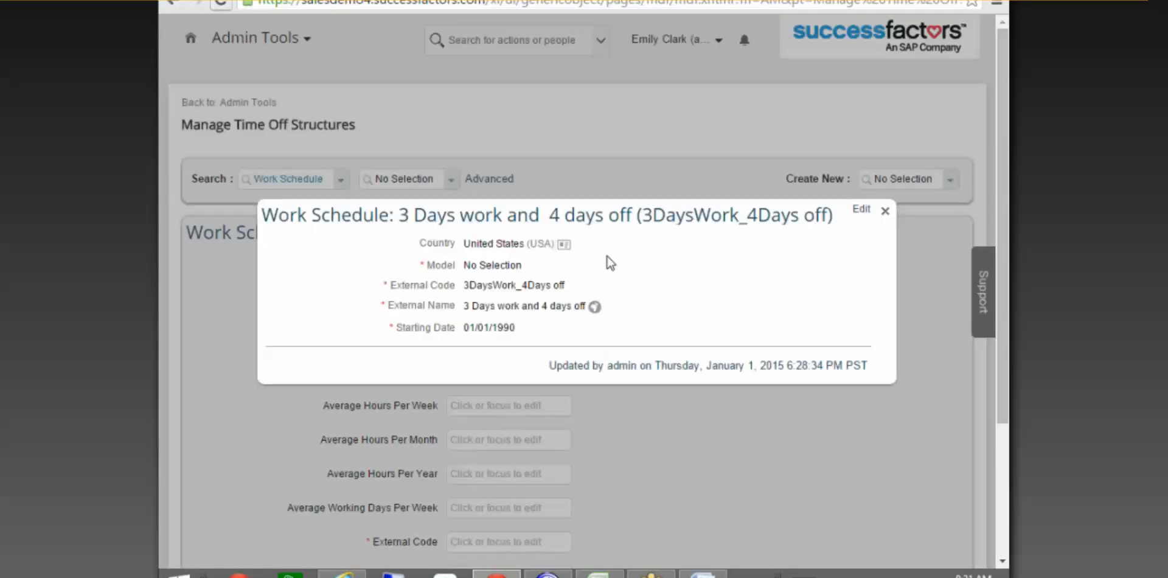
Make the schedule editable, set its model to Period, and add day 1.
{"action": "left_click", "coordinate": [863, 211]}
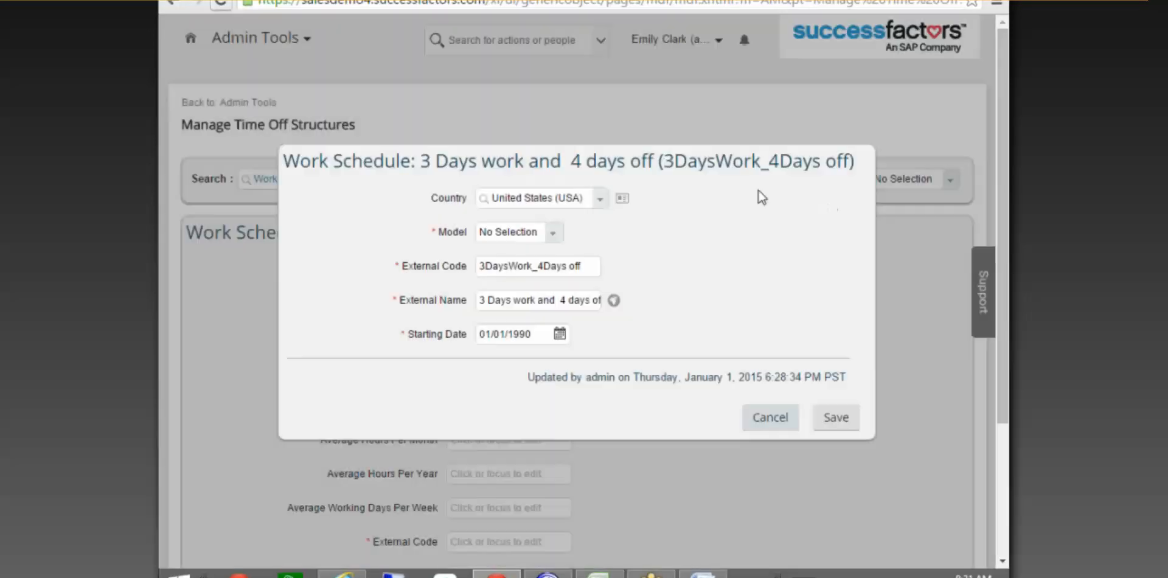
{"action": "left_click", "coordinate": [553, 233]}
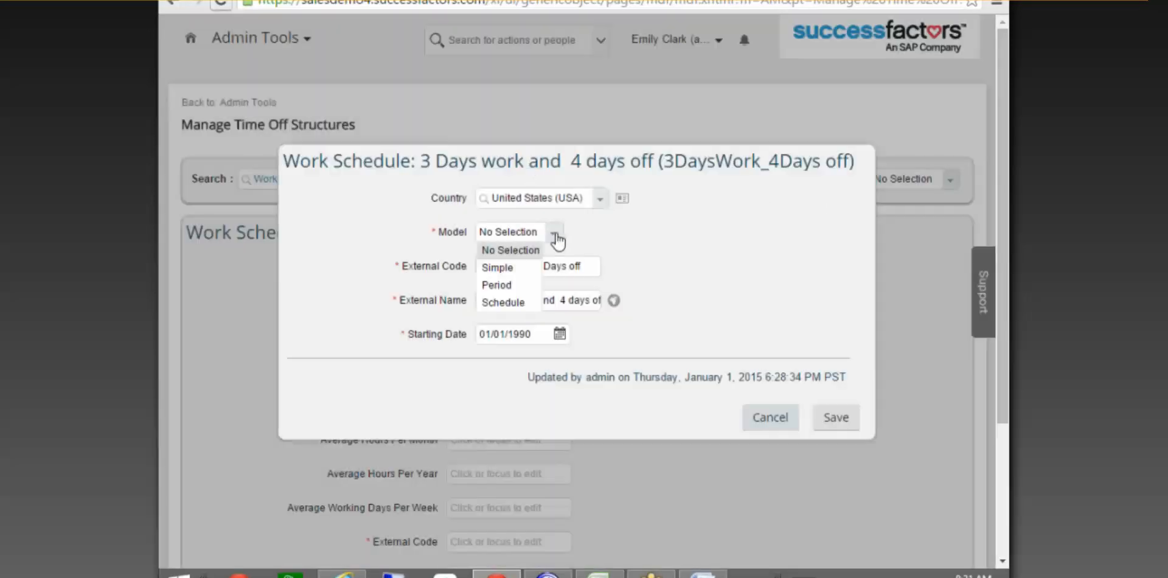
{"action": "left_click", "coordinate": [505, 285]}
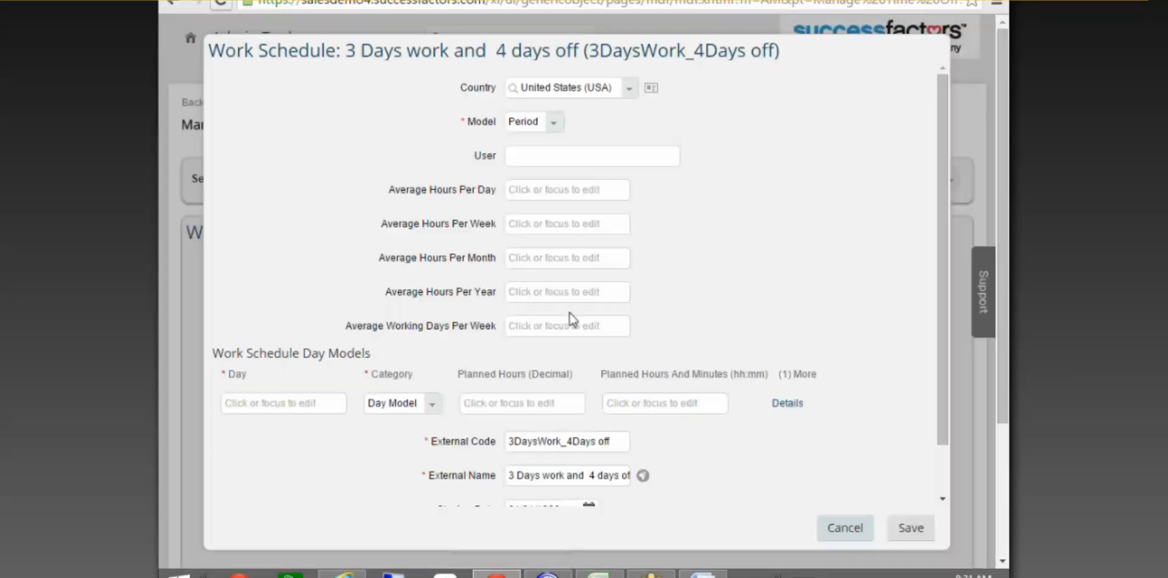
{"action": "left_click", "coordinate": [316, 399]}
{"action": "type", "text": "1"}
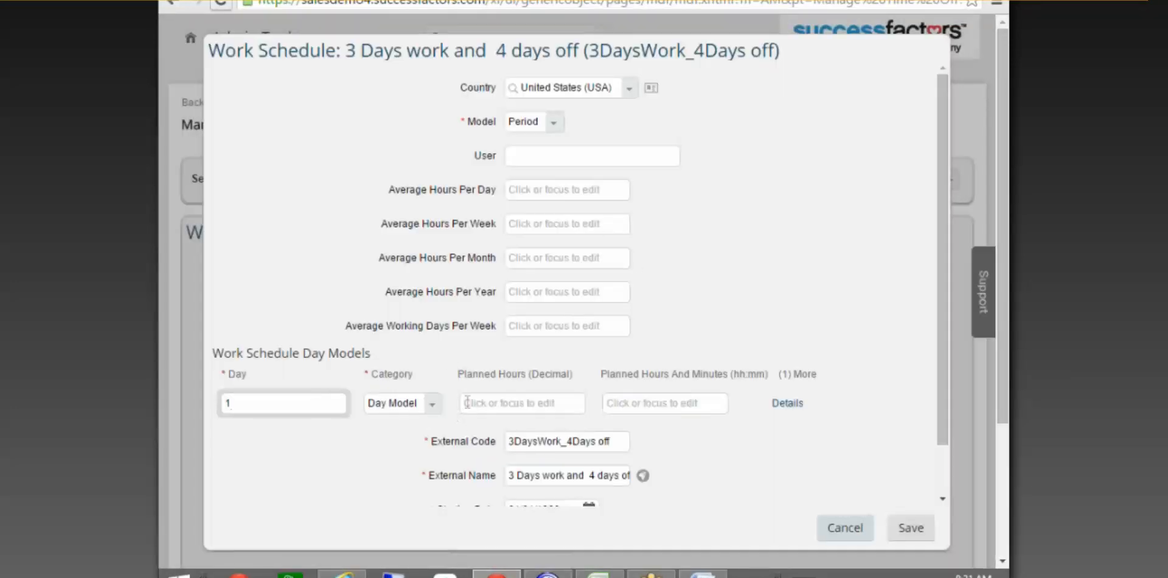
{"action": "left_click", "coordinate": [494, 403]}
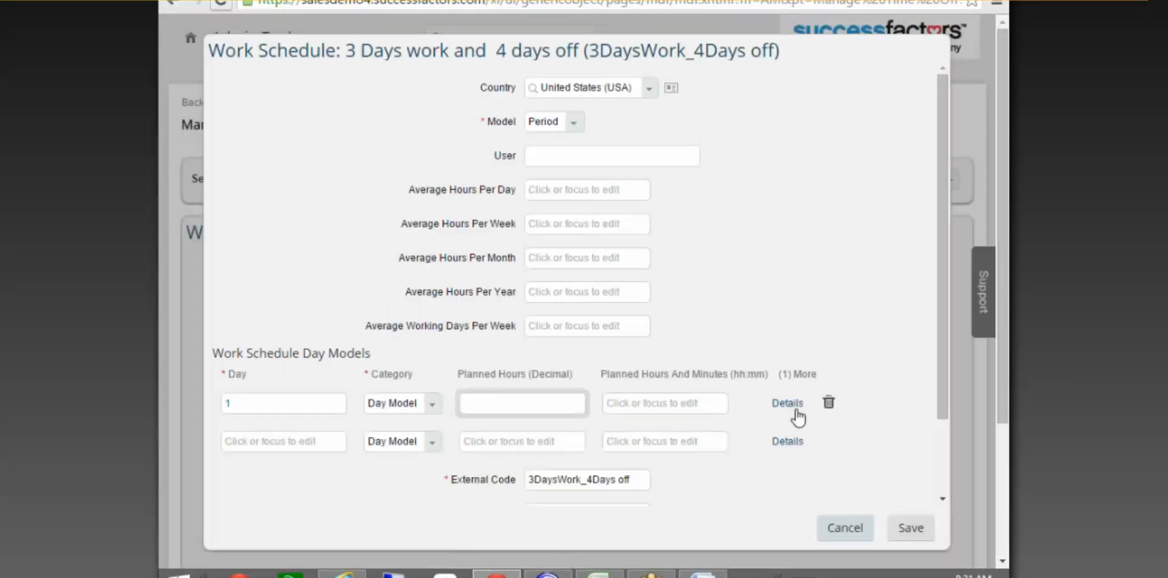
Give day 1 8 planned hours as a decimal and set its category to Planned Hours.
{"action": "left_click", "coordinate": [794, 405]}
{"action": "left_click", "coordinate": [513, 316]}
{"action": "left_click", "coordinate": [517, 274]}
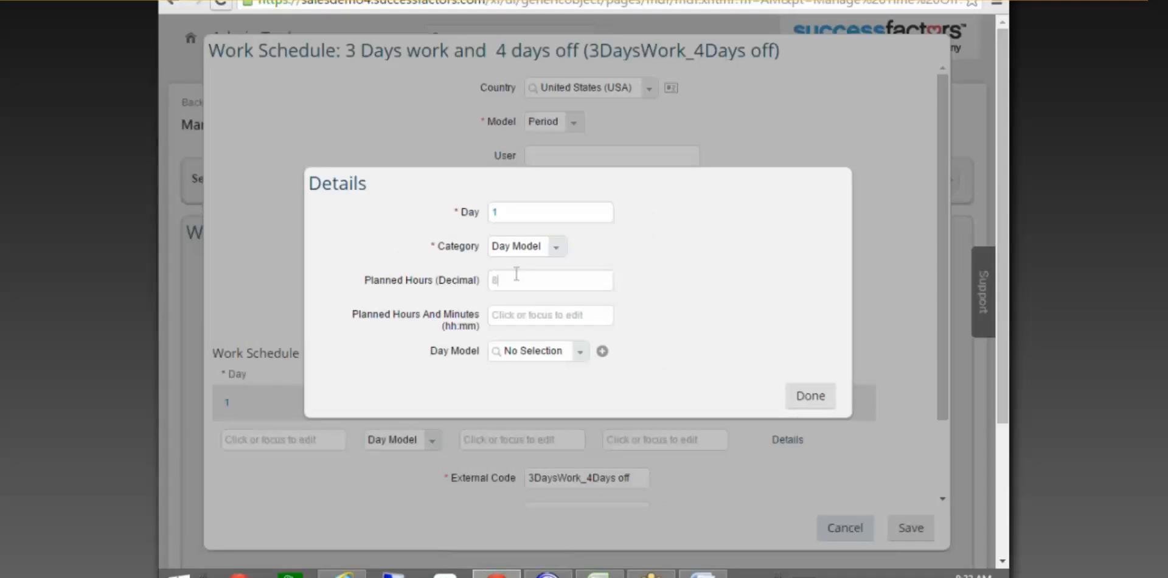
{"action": "left_click", "coordinate": [809, 397]}
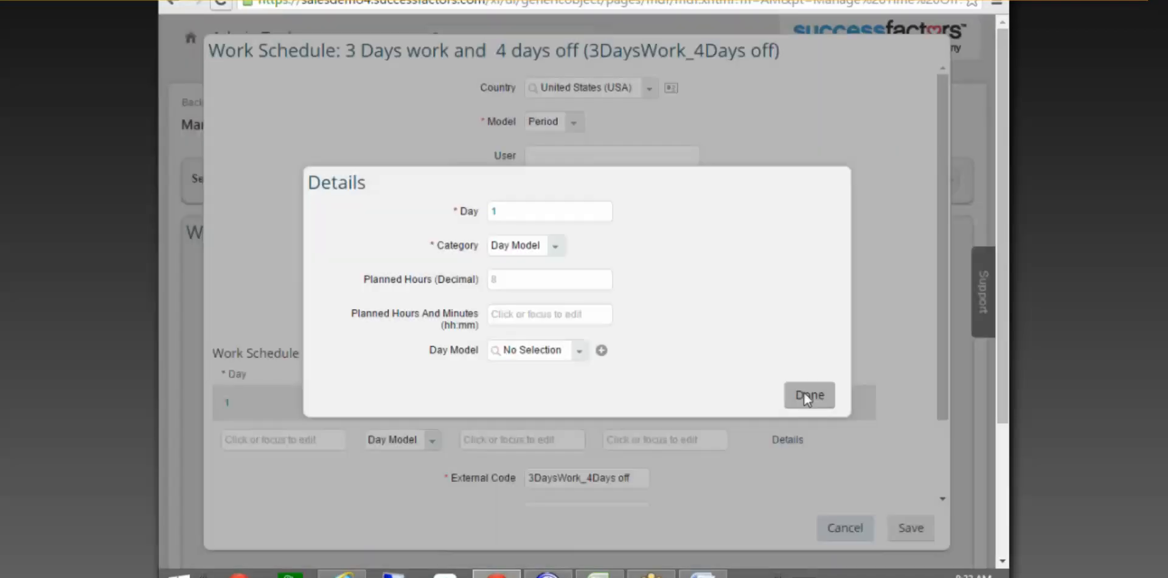
{"action": "left_click", "coordinate": [810, 397]}
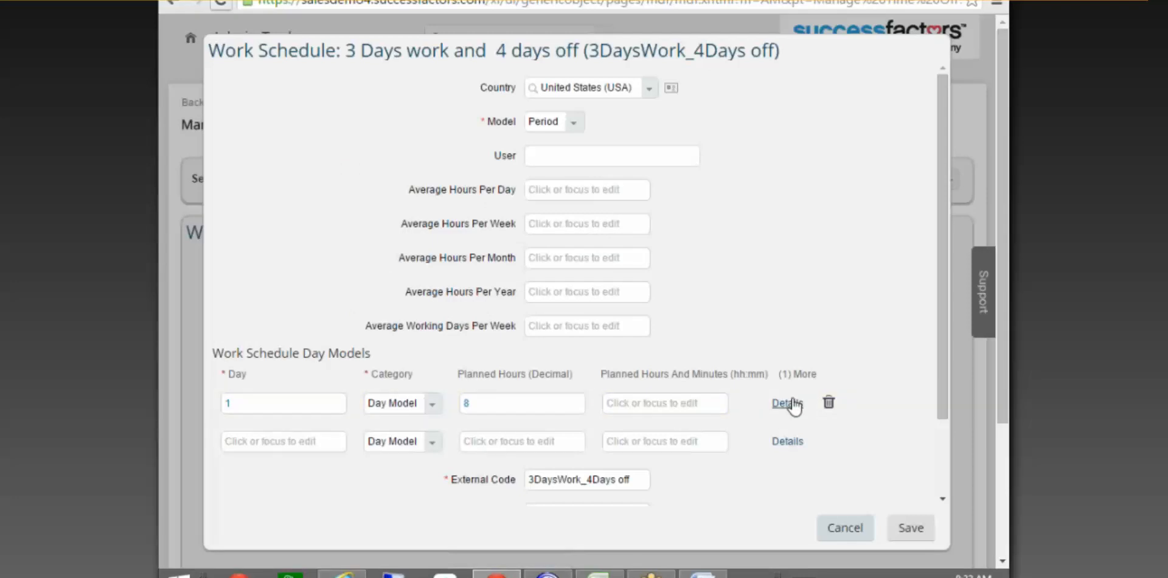
{"action": "left_click", "coordinate": [432, 404]}
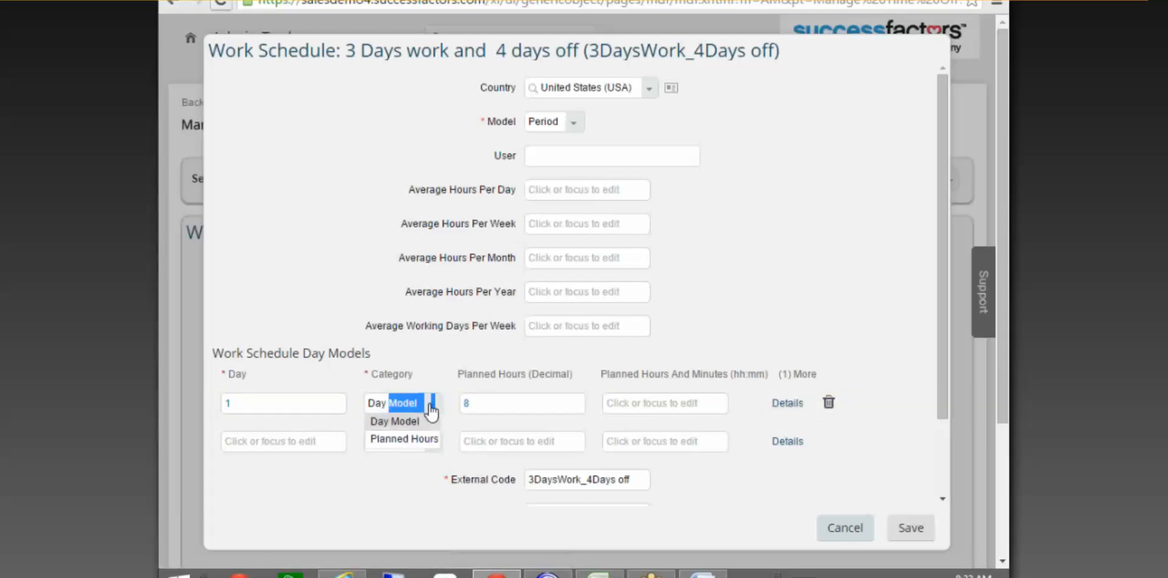
{"action": "left_click", "coordinate": [404, 439]}
Add day 2 with category Day Model and pick a day model in its details.
{"action": "left_click", "coordinate": [409, 443]}
{"action": "left_click", "coordinate": [303, 440]}
{"action": "type", "text": "2"}
{"action": "left_click", "coordinate": [437, 450]}
{"action": "left_click", "coordinate": [394, 463]}
{"action": "left_click", "coordinate": [526, 435]}
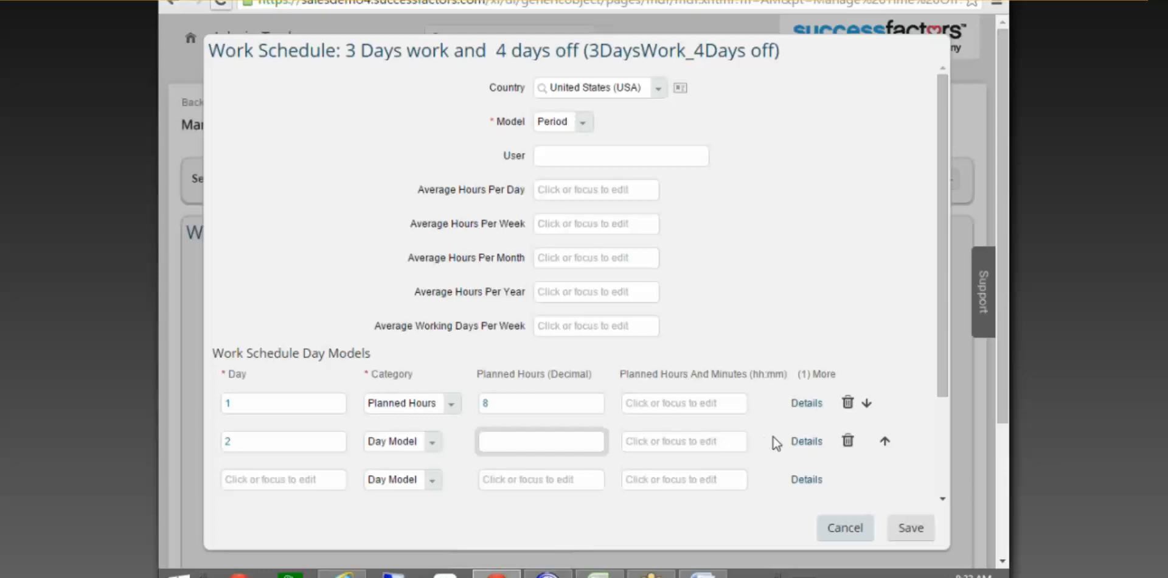
{"action": "left_click", "coordinate": [802, 442]}
{"action": "left_click", "coordinate": [585, 351]}
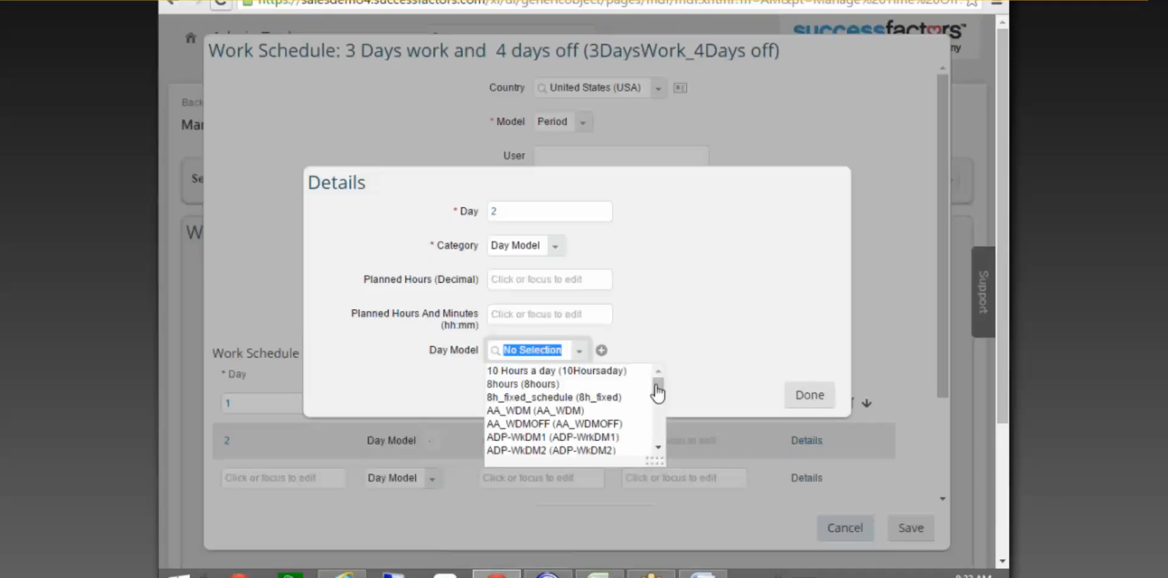
{"action": "left_click", "coordinate": [657, 369]}
{"action": "left_click", "coordinate": [803, 394]}
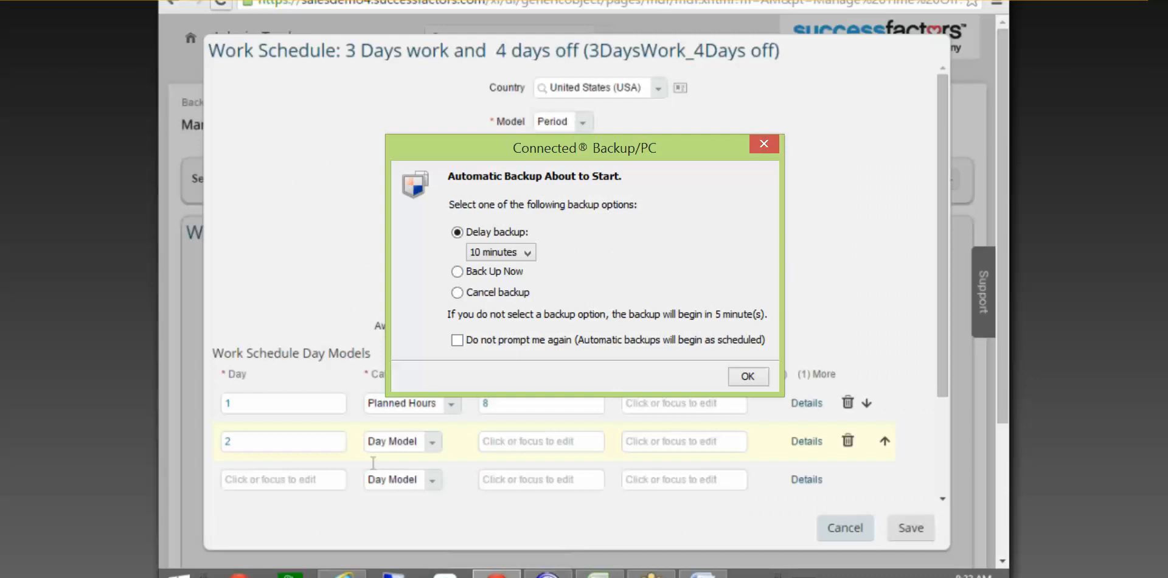
Attempt to save the work schedule twice.
{"action": "left_click_drag", "start_coordinate": [936, 294], "coordinate": [948, 465]}
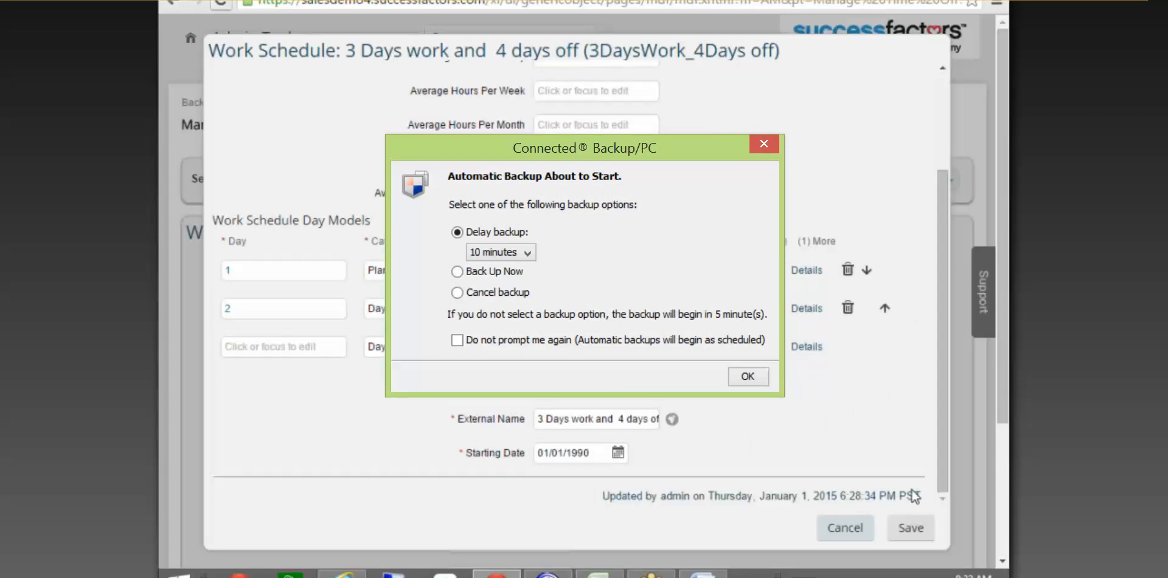
{"action": "left_click", "coordinate": [912, 526]}
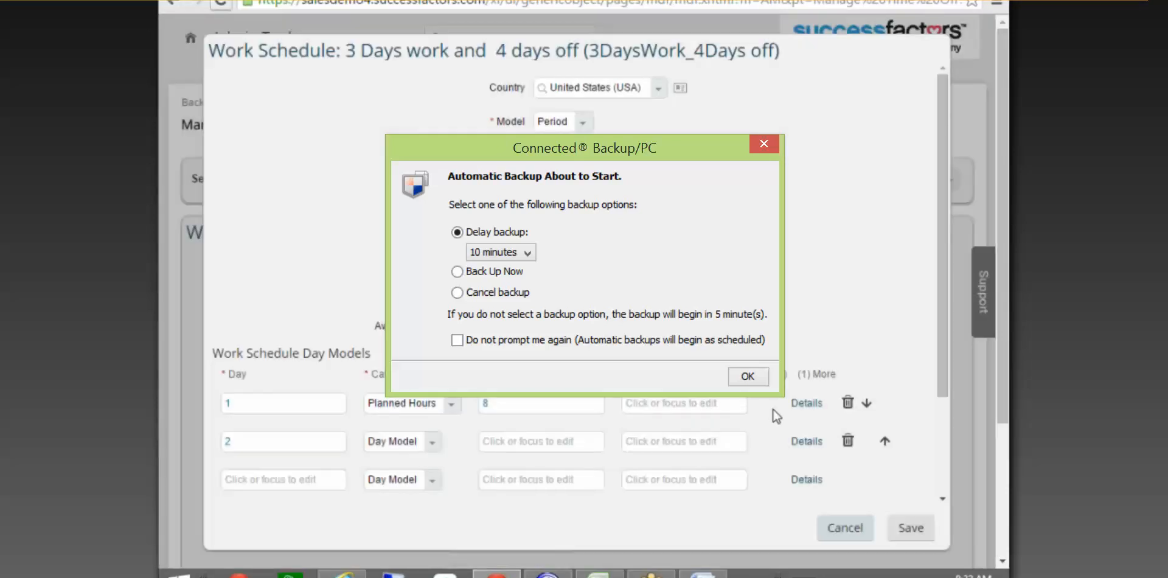
{"action": "left_click", "coordinate": [903, 527]}
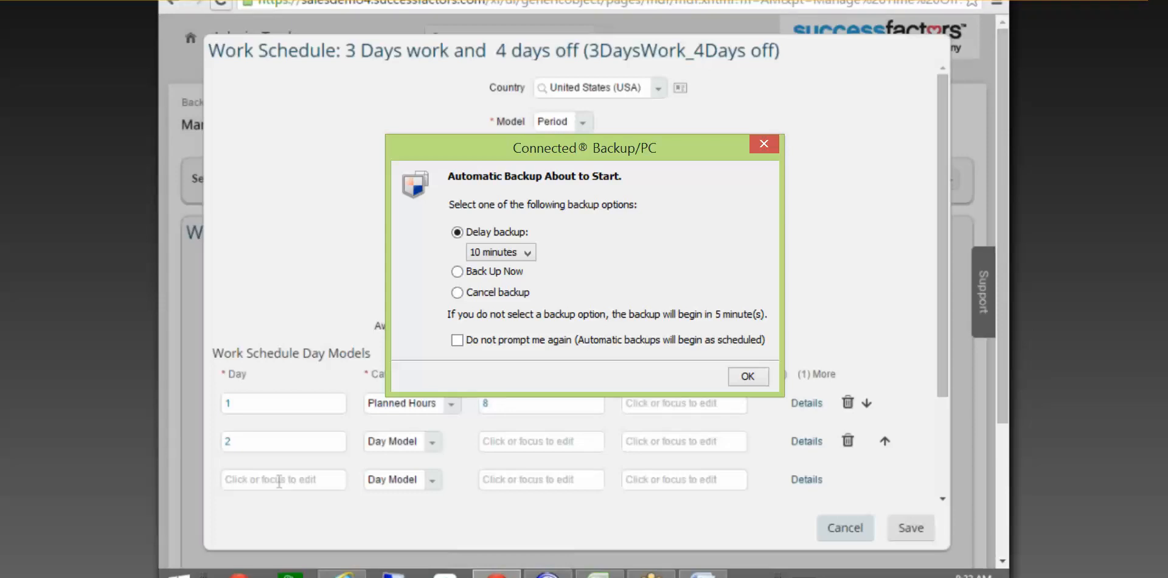
Add day rows 3, 4, 5 and 6 with their planned hours.
{"action": "left_click", "coordinate": [279, 480]}
{"action": "type", "text": "3"}
{"action": "left_click", "coordinate": [567, 481]}
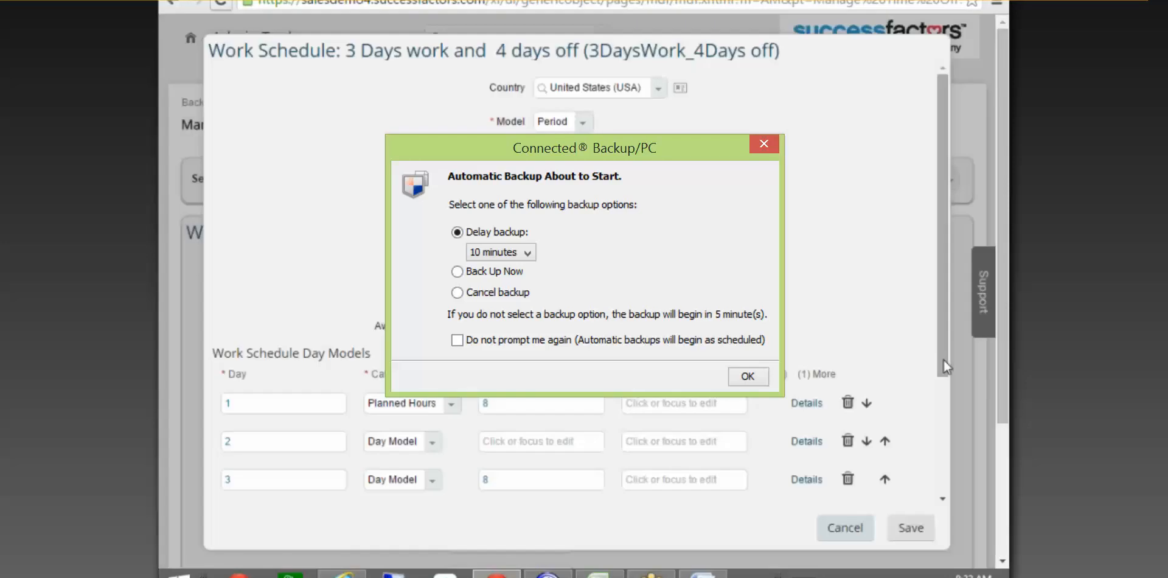
{"action": "left_click_drag", "start_coordinate": [944, 360], "coordinate": [947, 480]}
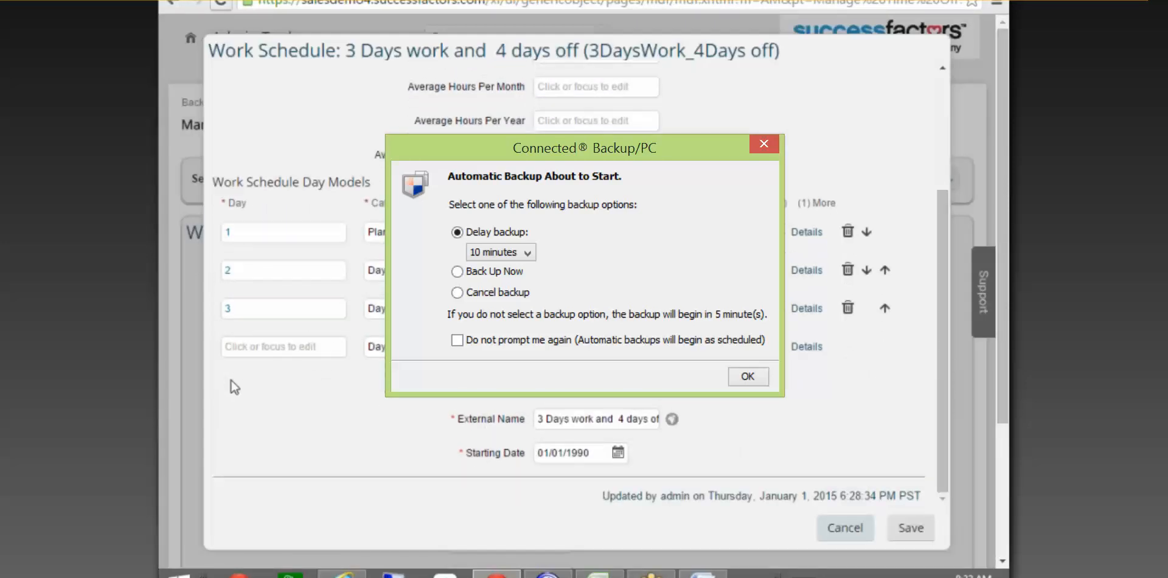
{"action": "left_click", "coordinate": [305, 348]}
{"action": "type", "text": "4"}
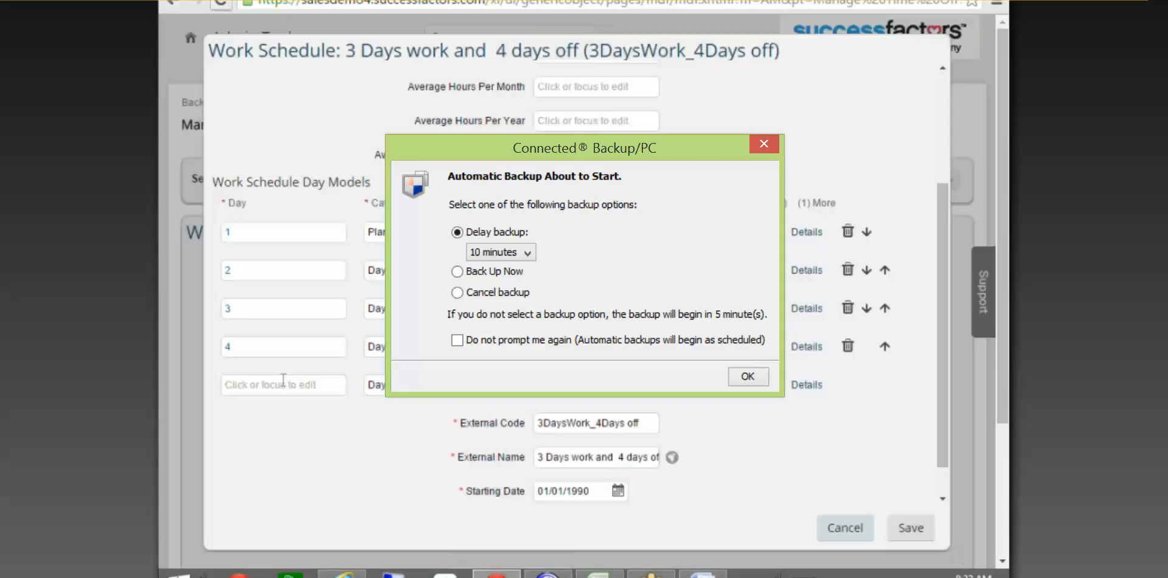
{"action": "left_click", "coordinate": [283, 382]}
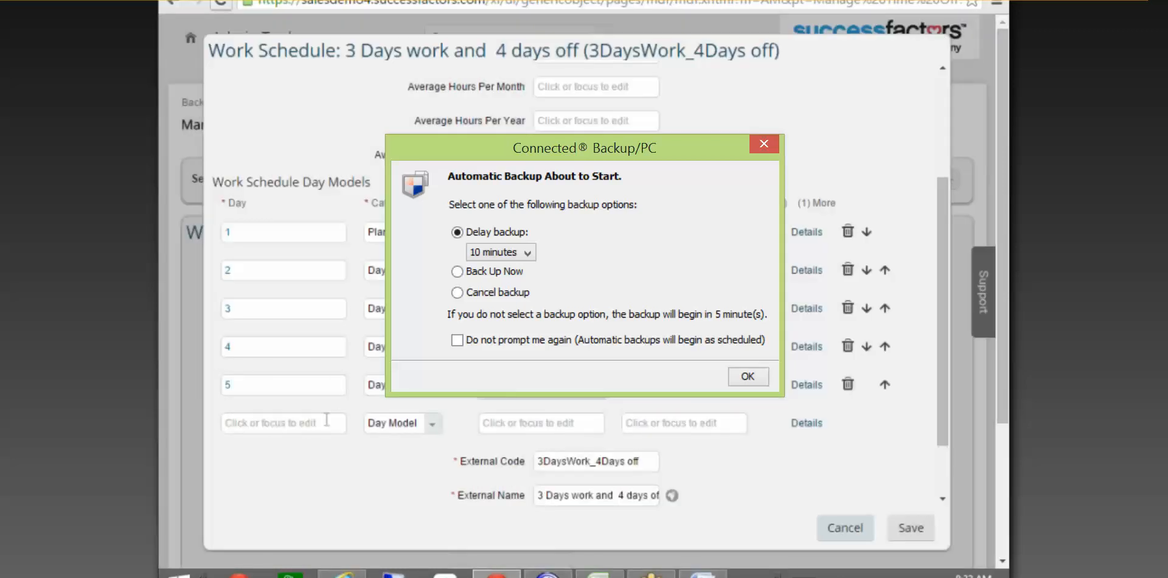
{"action": "left_click", "coordinate": [307, 426]}
{"action": "type", "text": "6"}
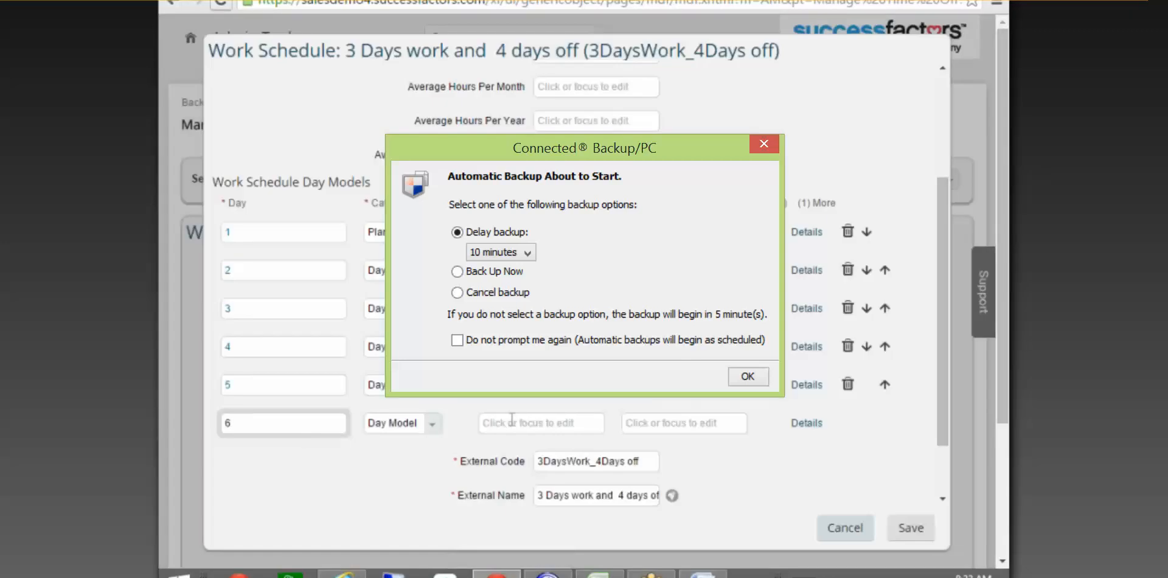
{"action": "left_click", "coordinate": [512, 420]}
{"action": "type", "text": "8"}
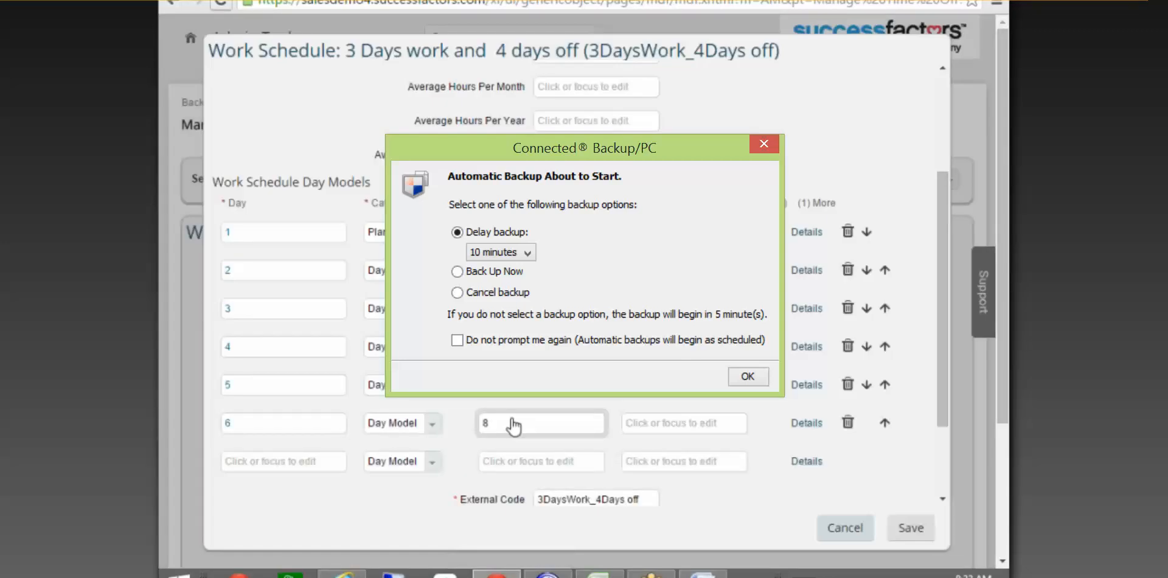
Add day 7 and correct day 6's planned hours to 0.
{"action": "left_click", "coordinate": [288, 464]}
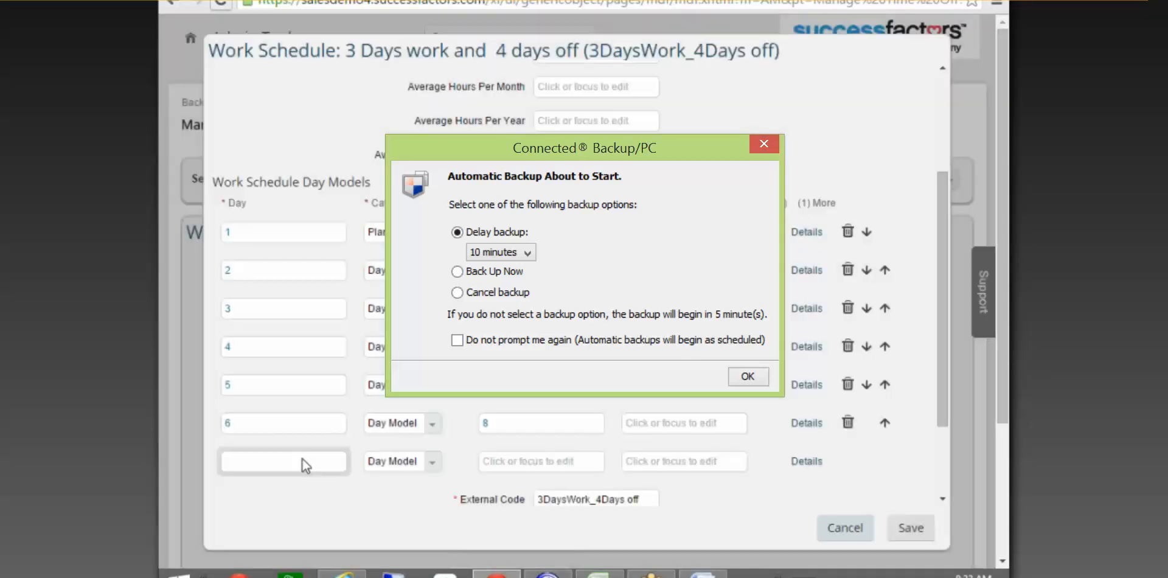
{"action": "type", "text": "7"}
{"action": "left_click", "coordinate": [518, 462]}
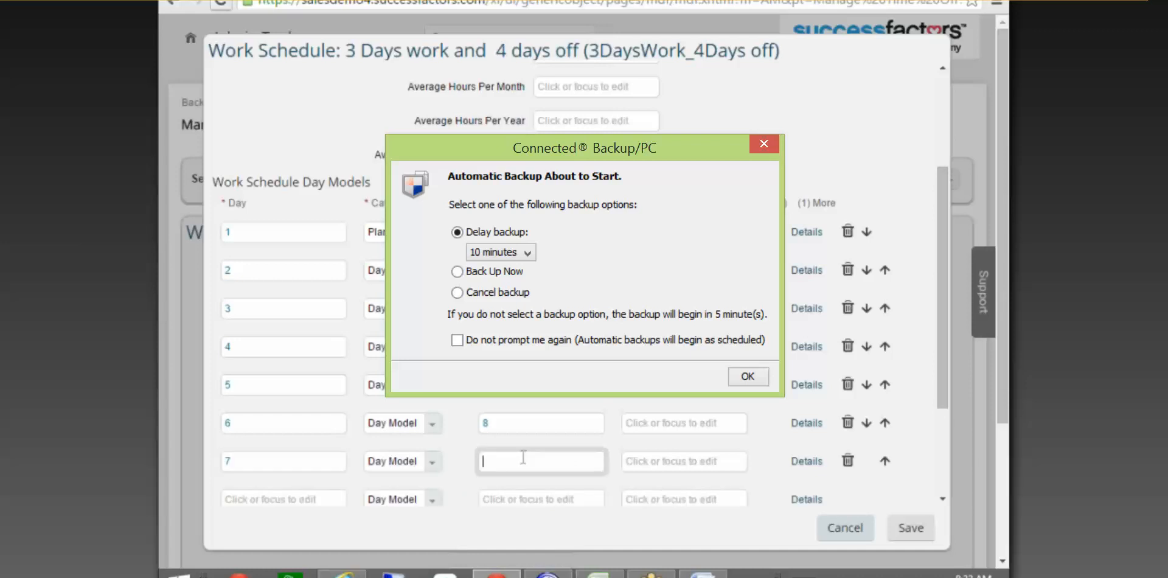
{"action": "left_click", "coordinate": [519, 423]}
{"action": "key", "text": "BackSpace"}
{"action": "type", "text": "0"}
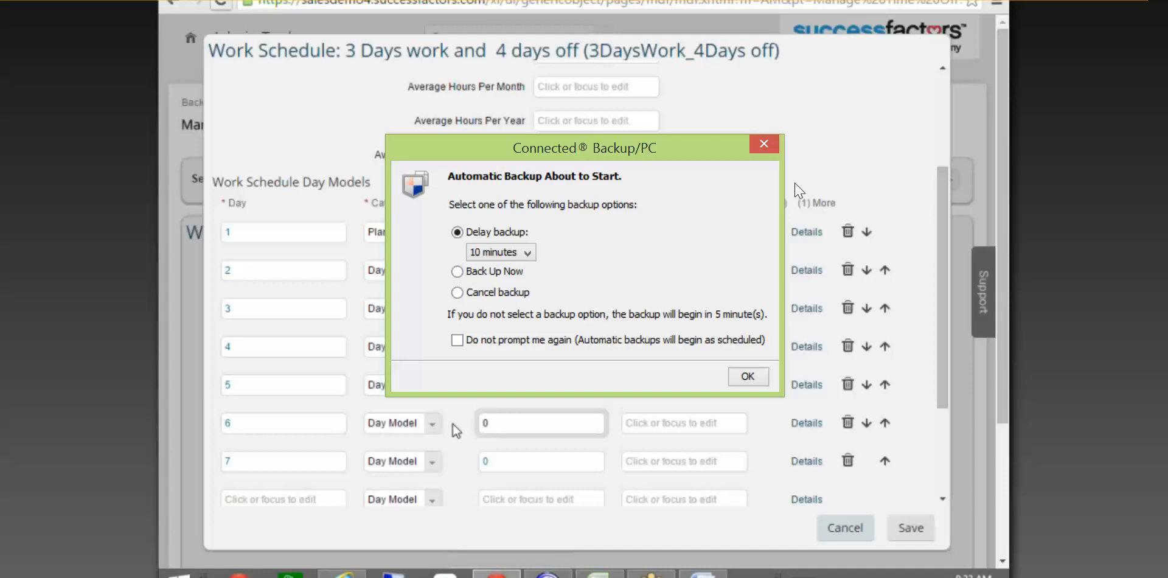
Set days 6 and 7 to Planned Hours and save the seven-day schedule.
{"action": "left_click", "coordinate": [431, 428]}
{"action": "left_click", "coordinate": [763, 143]}
{"action": "left_click", "coordinate": [431, 426]}
{"action": "left_click", "coordinate": [417, 461]}
{"action": "left_click", "coordinate": [432, 464]}
{"action": "left_click", "coordinate": [403, 499]}
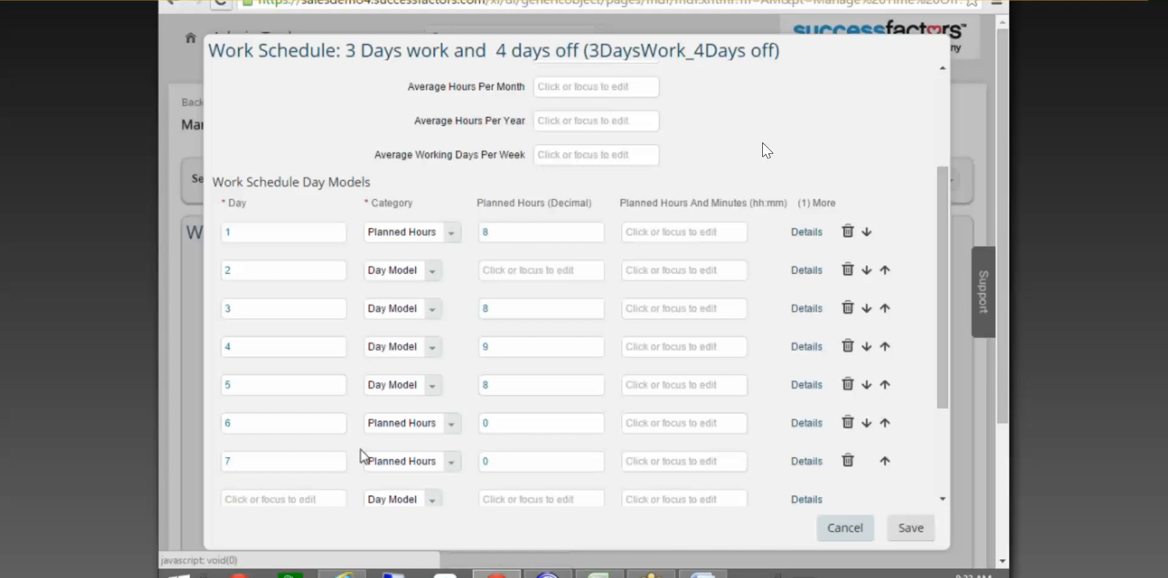
{"action": "left_click_drag", "start_coordinate": [943, 383], "coordinate": [955, 518]}
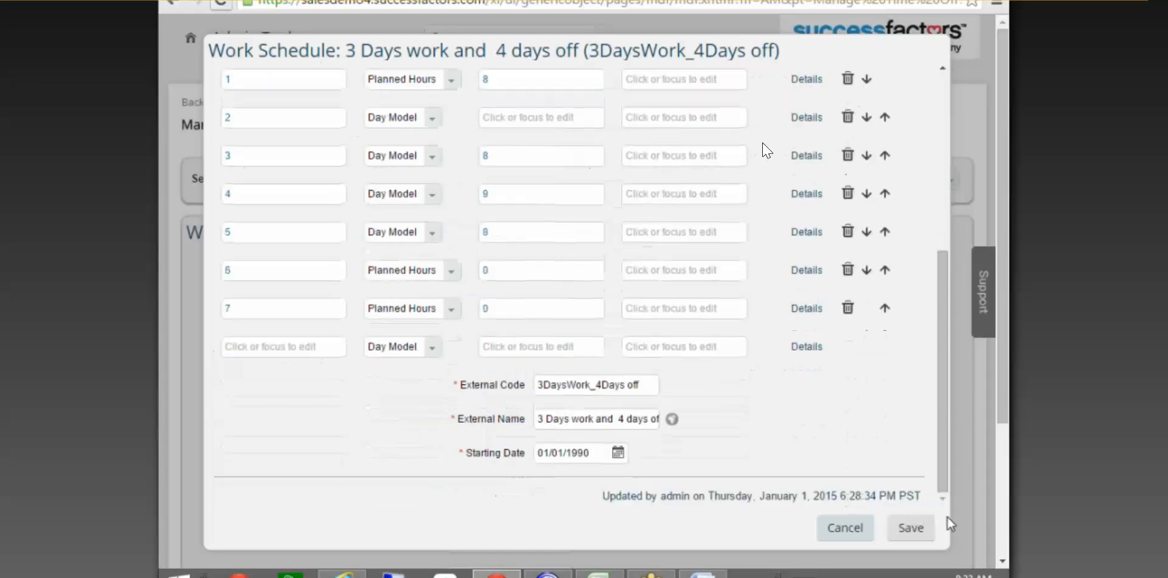
{"action": "left_click", "coordinate": [908, 528]}
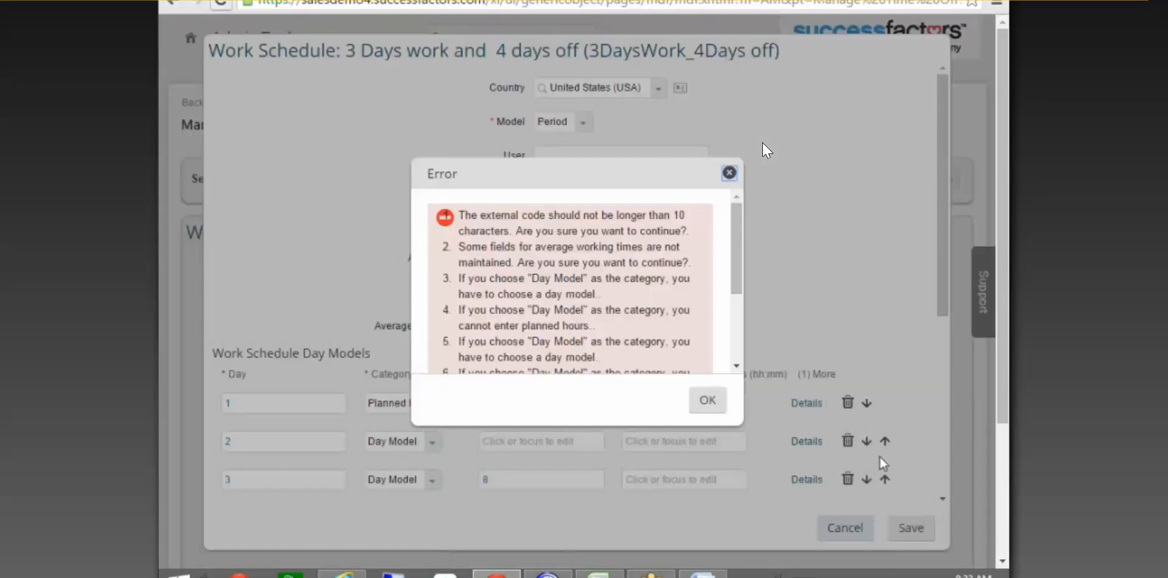
Dismiss the save errors and set days 3, 4 and 5 to Planned Hours.
{"action": "left_click_drag", "start_coordinate": [736, 277], "coordinate": [736, 348]}
{"action": "left_click", "coordinate": [718, 409]}
{"action": "left_click_drag", "start_coordinate": [944, 243], "coordinate": [969, 386]}
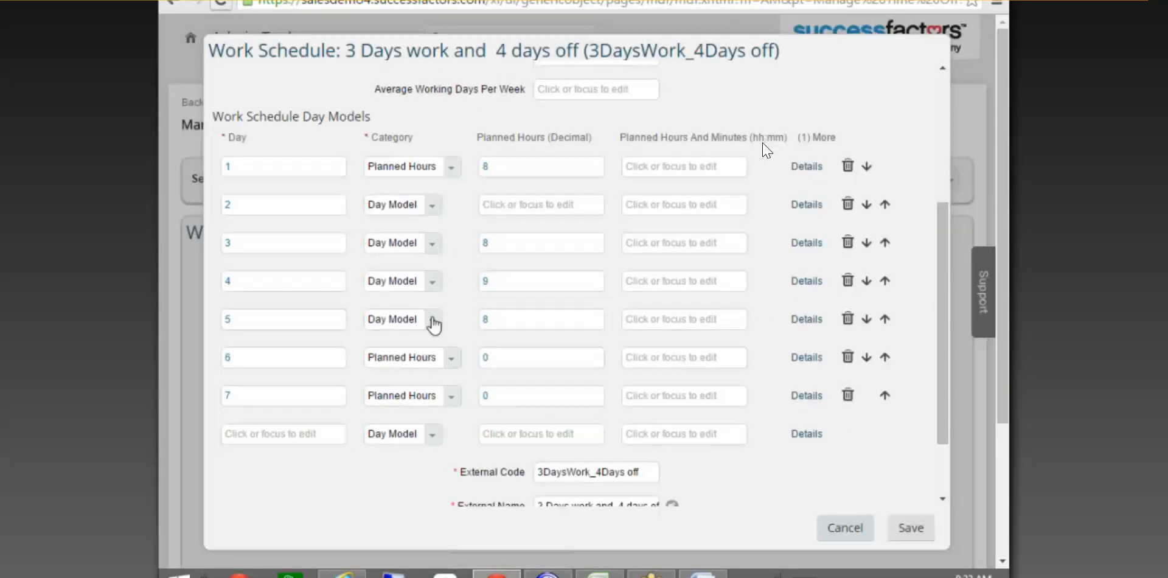
{"action": "left_click", "coordinate": [426, 323]}
{"action": "left_click", "coordinate": [420, 356]}
{"action": "left_click", "coordinate": [433, 282]}
{"action": "left_click", "coordinate": [405, 320]}
{"action": "left_click", "coordinate": [431, 246]}
{"action": "left_click", "coordinate": [407, 279]}
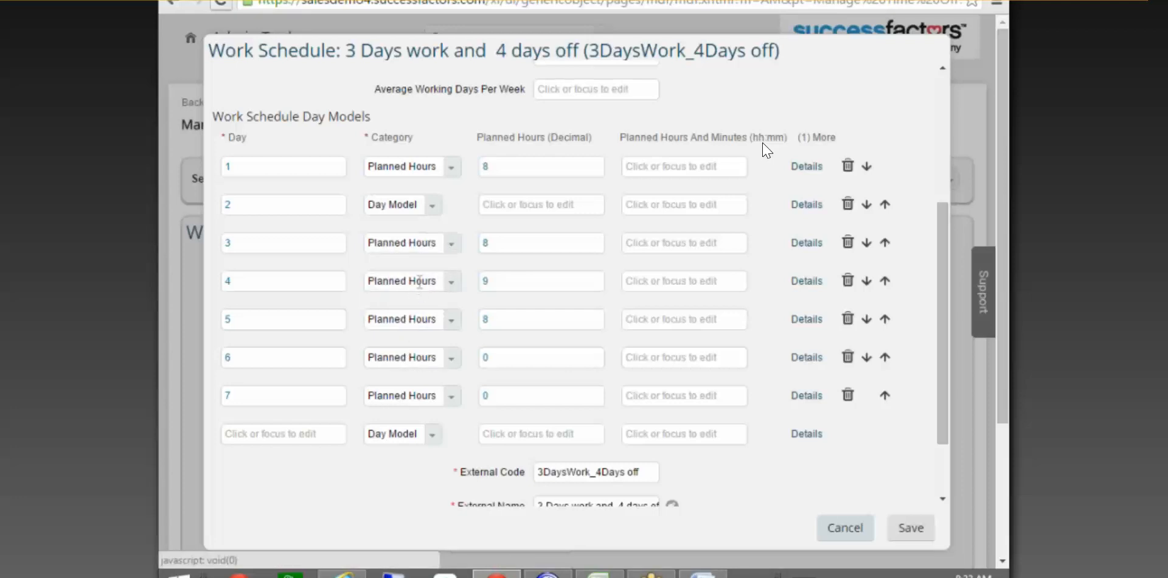
Save the corrected schedule again, which fails because absences still reference it.
{"action": "left_click_drag", "start_coordinate": [944, 407], "coordinate": [988, 453]}
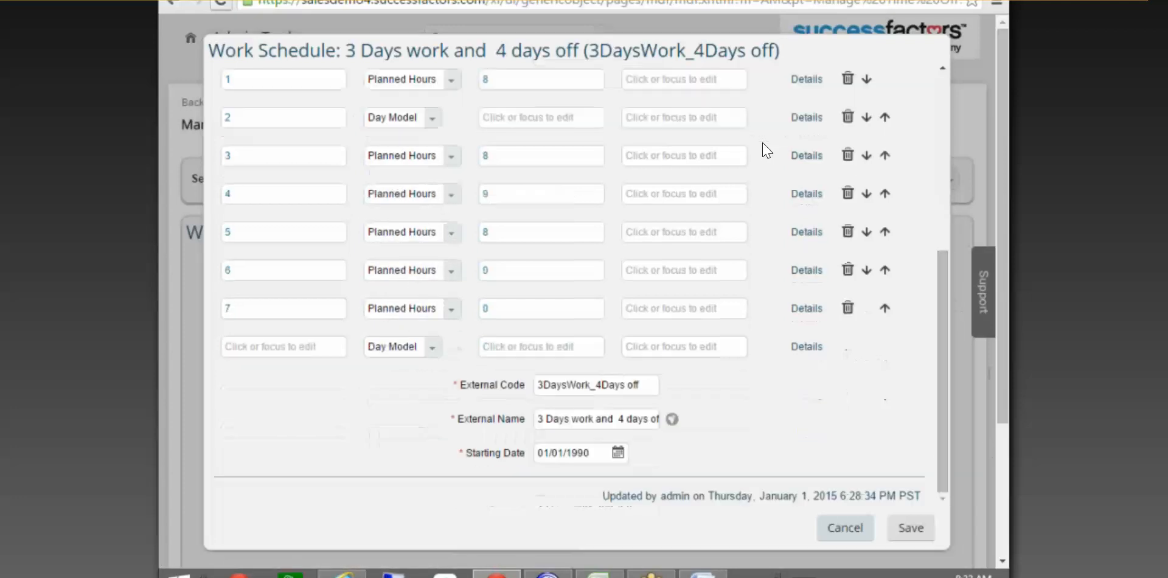
{"action": "left_click_drag", "start_coordinate": [941, 313], "coordinate": [940, 189]}
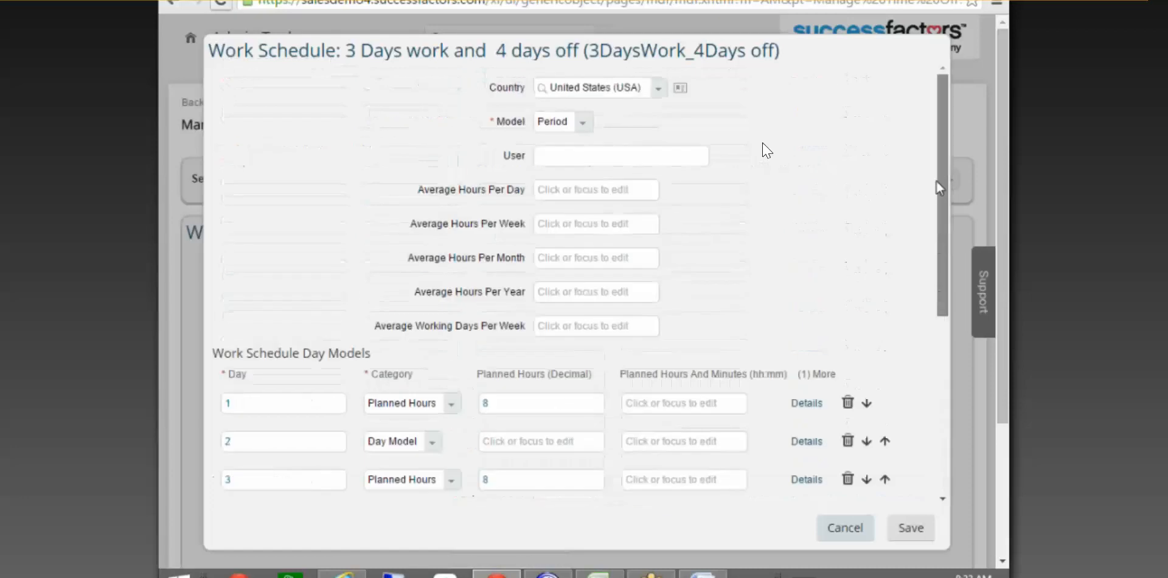
{"action": "scroll", "coordinate": [913, 487], "scroll_direction": "down", "scroll_amount": 5}
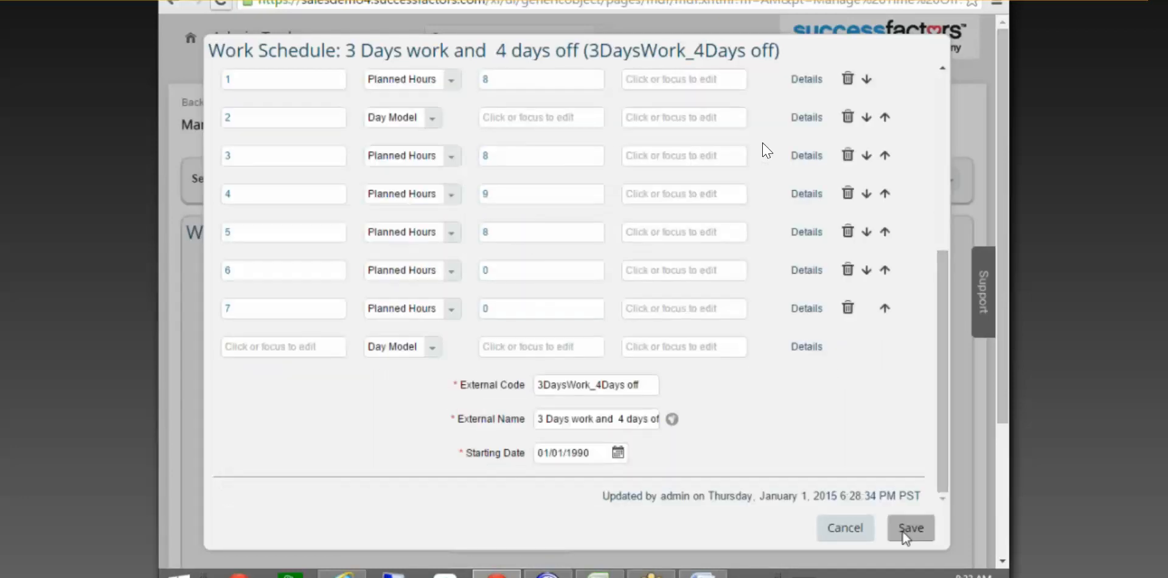
{"action": "left_click", "coordinate": [907, 527]}
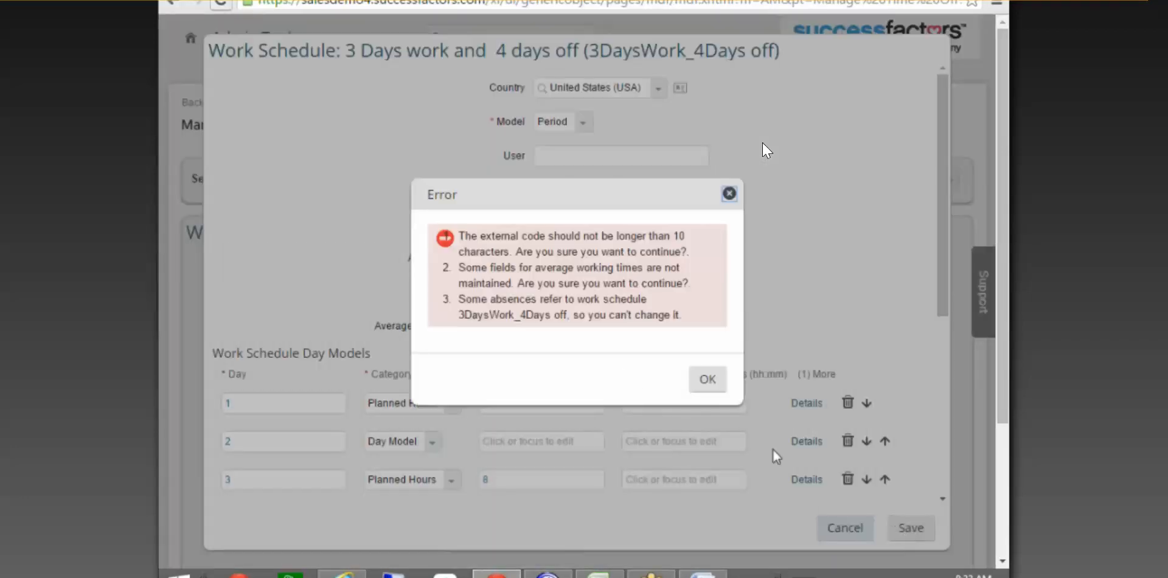
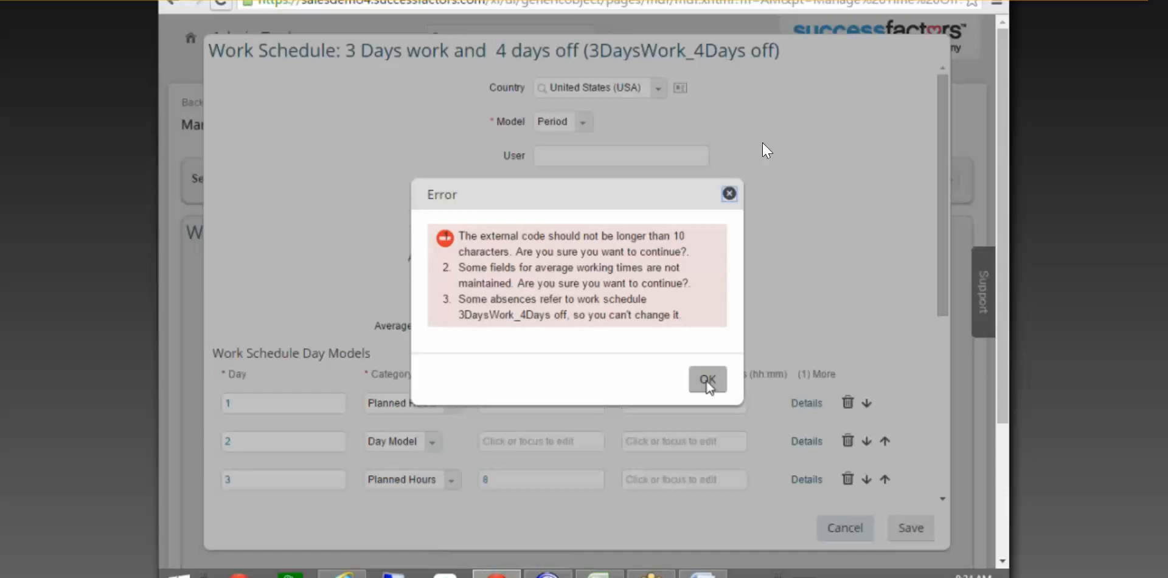
Close the error about absences referencing the schedule and scroll back through the edit form.
{"action": "left_click", "coordinate": [707, 382]}
{"action": "scroll", "coordinate": [954, 352], "scroll_direction": "down", "scroll_amount": 1}
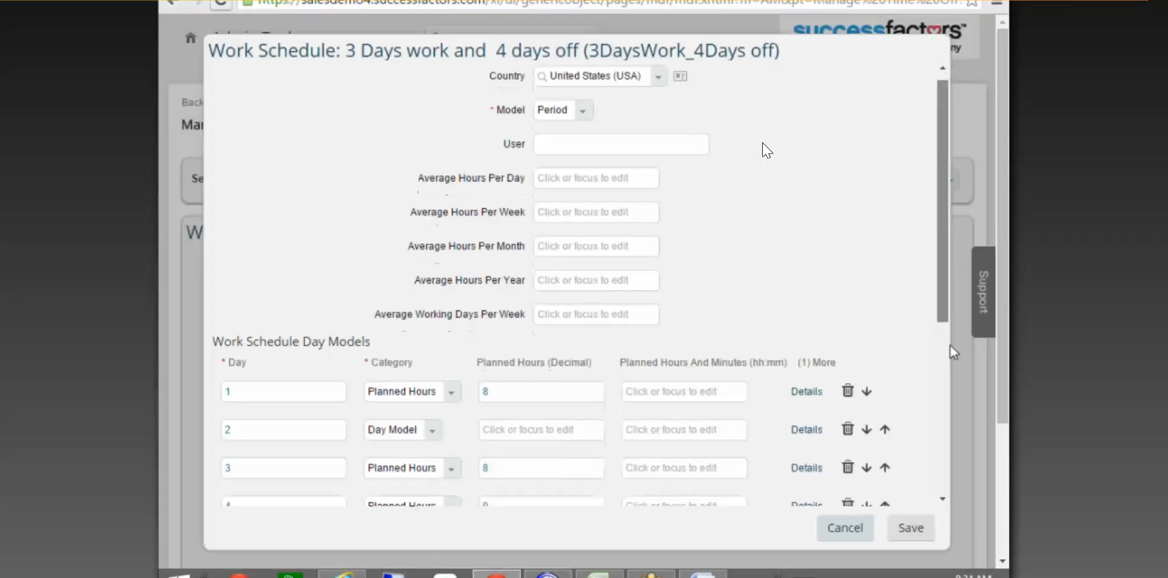
{"action": "scroll", "coordinate": [953, 352], "scroll_direction": "down", "scroll_amount": 5}
Change External Code to Test_123 and External Name to Test Model, save, and dismiss the rejection.
{"action": "left_click_drag", "start_coordinate": [542, 385], "coordinate": [638, 385]}
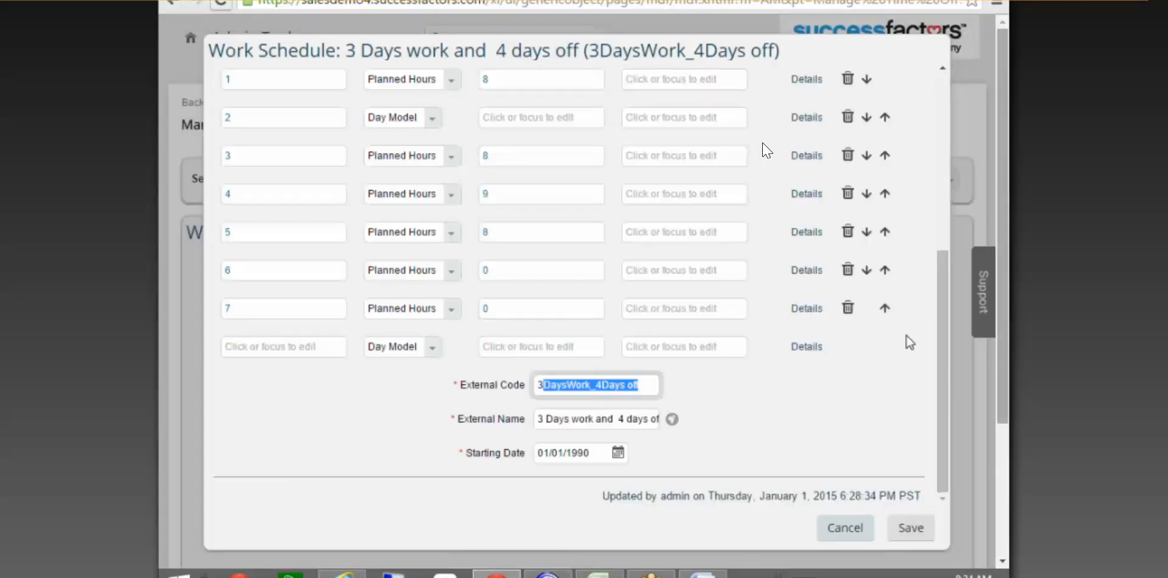
{"action": "key", "text": "BackSpace"}
{"action": "key", "text": "BackSpace"}
{"action": "type", "text": "a"}
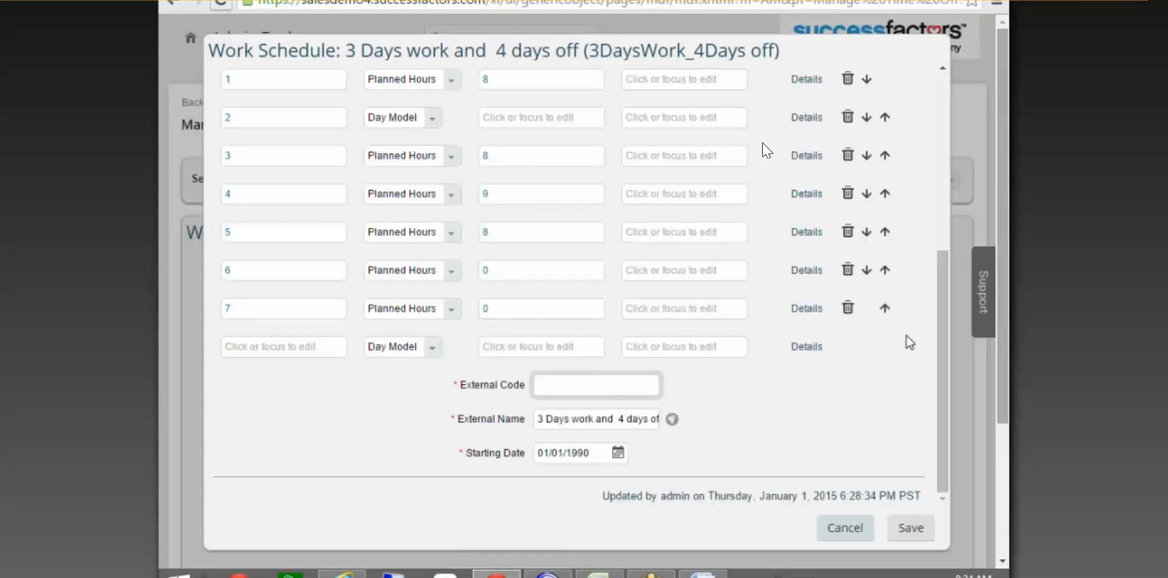
{"action": "type", "text": "re"}
{"action": "key", "text": "BackSpace"}
{"action": "key", "text": "BackSpace"}
{"action": "type", "text": "d"}
{"action": "type", "text": "est_l2"}
{"action": "key", "text": "Tab"}
{"action": "type", "text": "Test Model"}
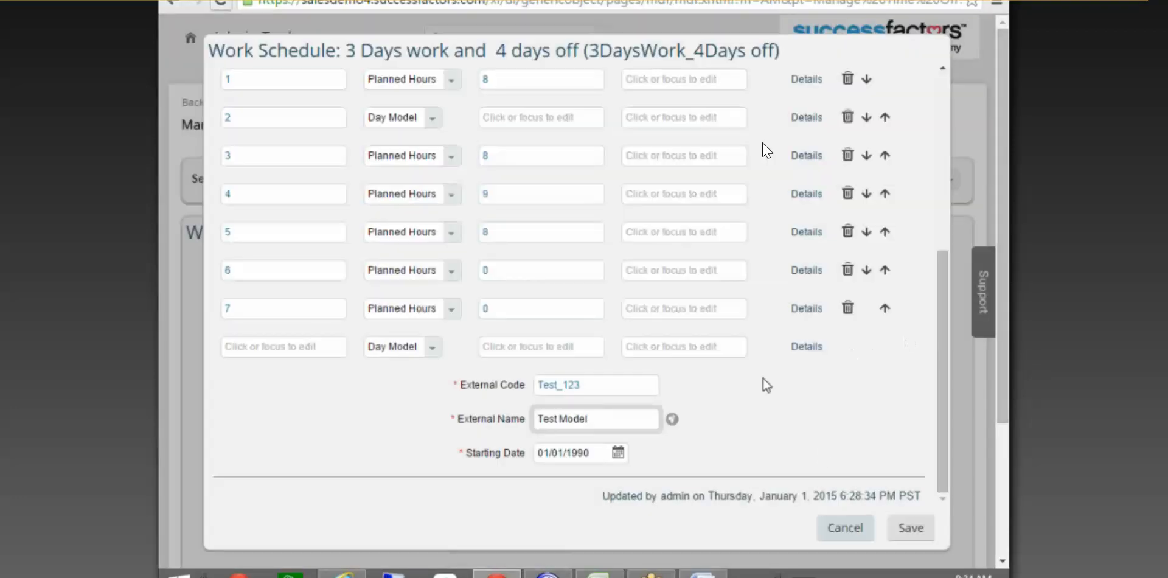
{"action": "left_click", "coordinate": [907, 529]}
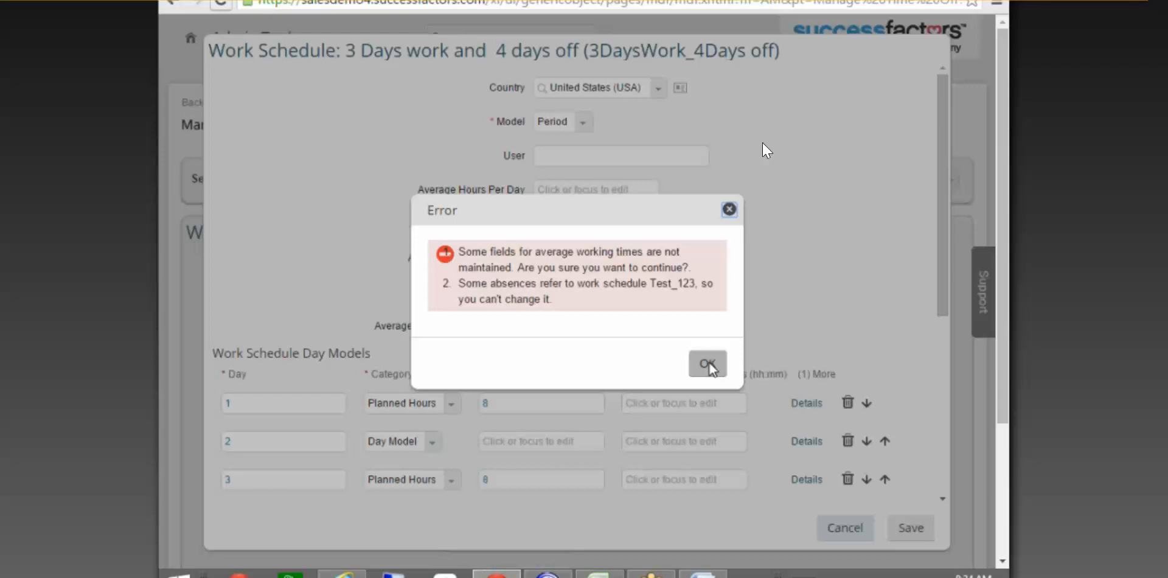
{"action": "left_click", "coordinate": [708, 365]}
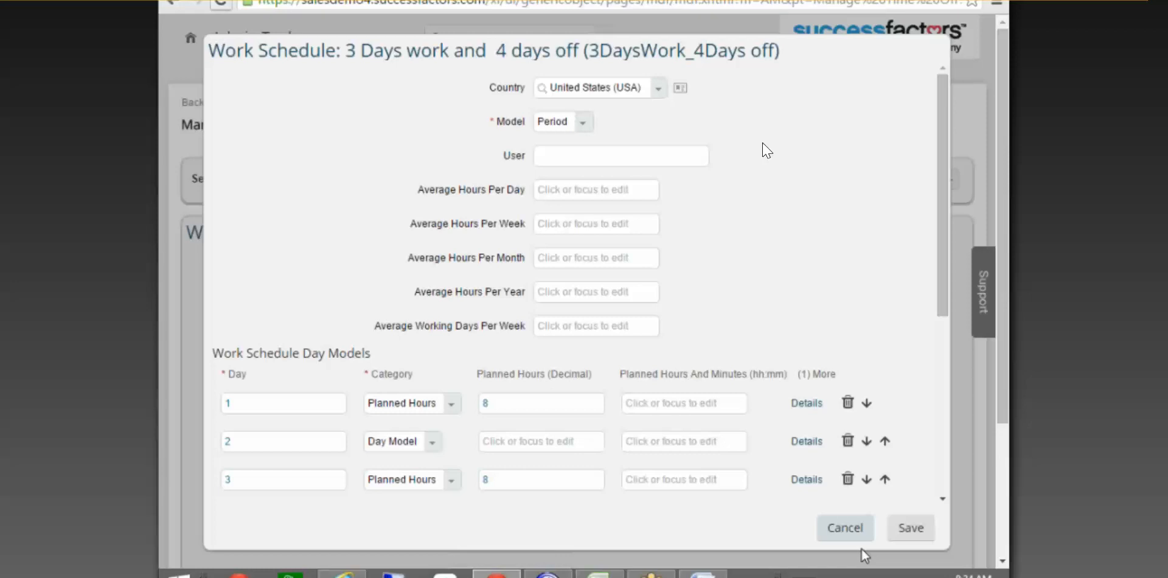
Cancel the schedule edits without saving and close the work schedule detail view.
{"action": "left_click", "coordinate": [857, 530]}
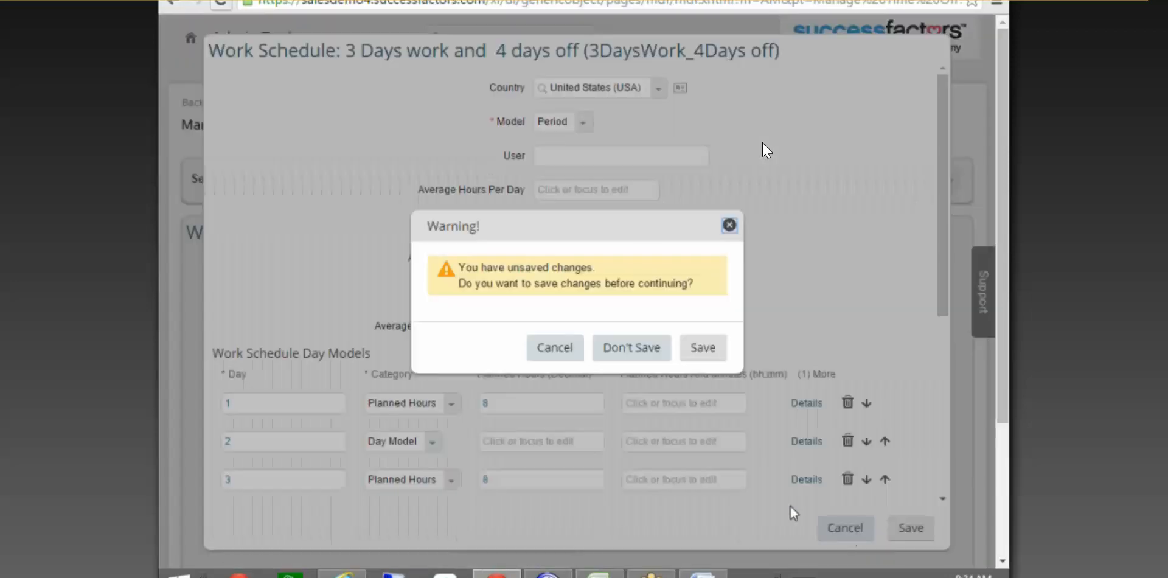
{"action": "left_click", "coordinate": [654, 360]}
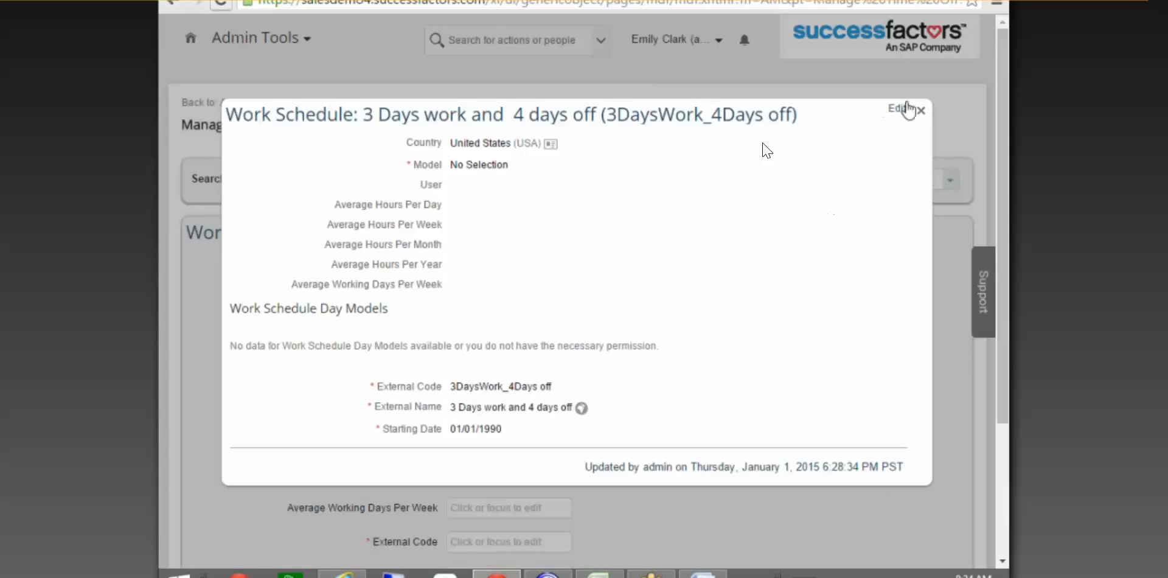
{"action": "left_click", "coordinate": [920, 110]}
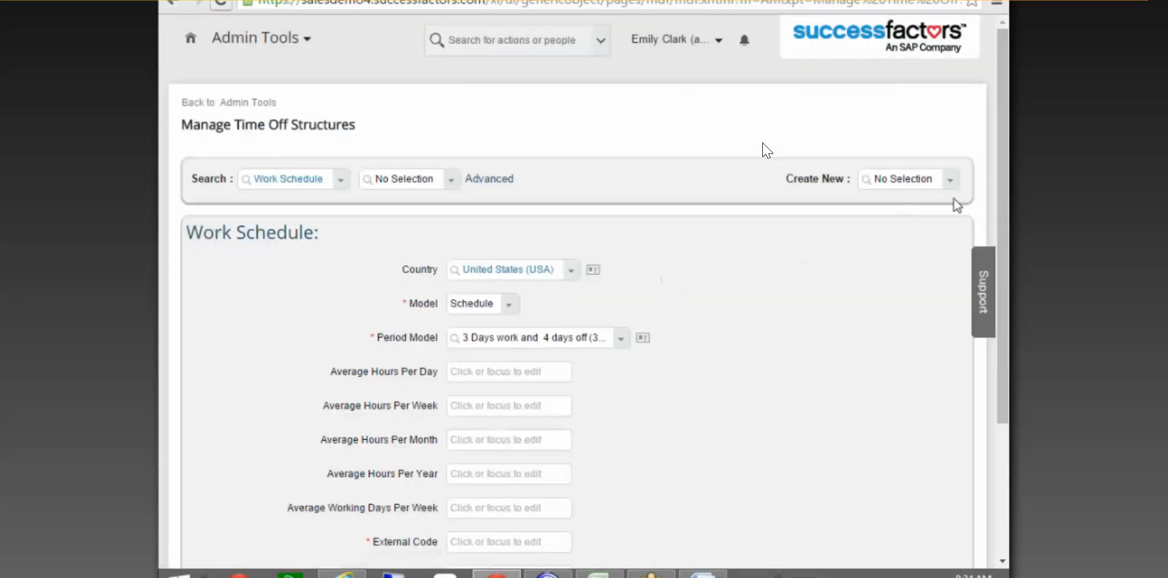
{"action": "scroll", "coordinate": [766, 150], "scroll_direction": "down", "scroll_amount": 3}
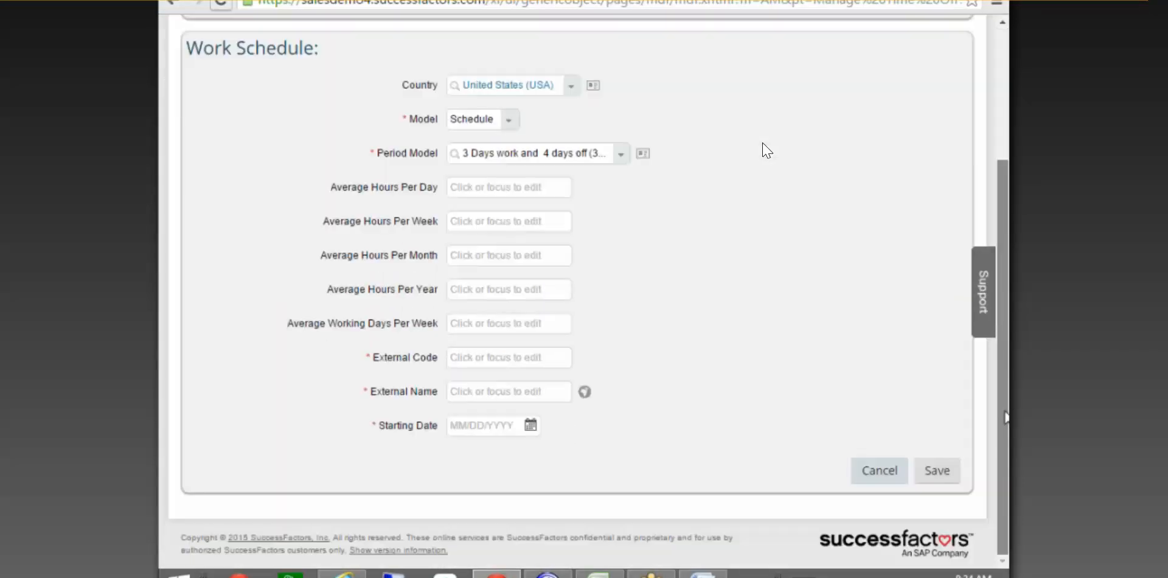
{"action": "scroll", "coordinate": [766, 150], "scroll_direction": "up", "scroll_amount": 1}
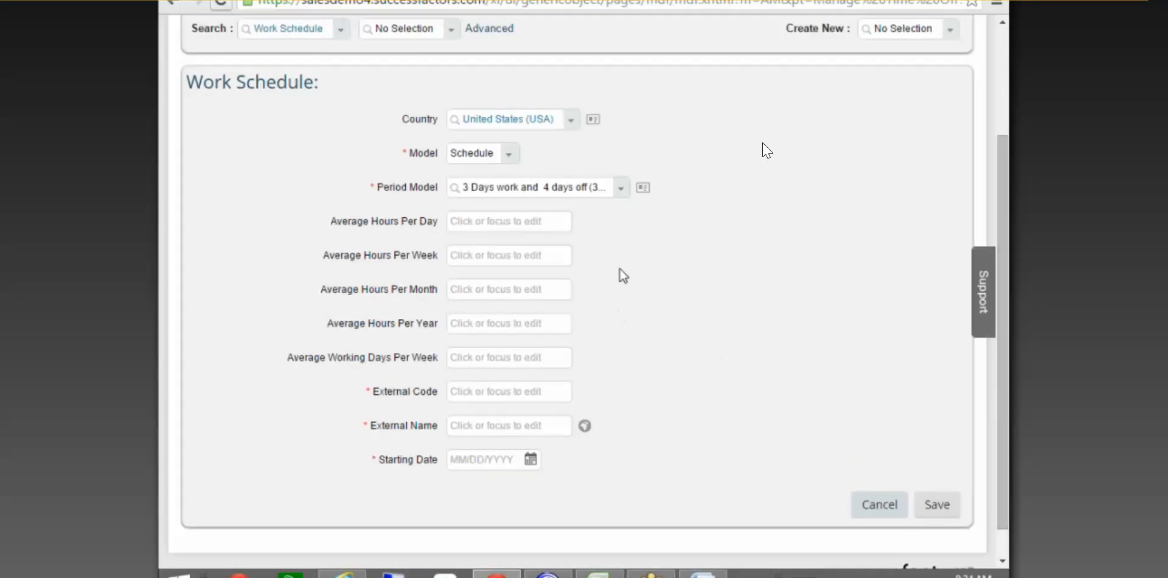
{"action": "left_click", "coordinate": [621, 189]}
{"action": "left_click_drag", "start_coordinate": [614, 224], "coordinate": [612, 275]}
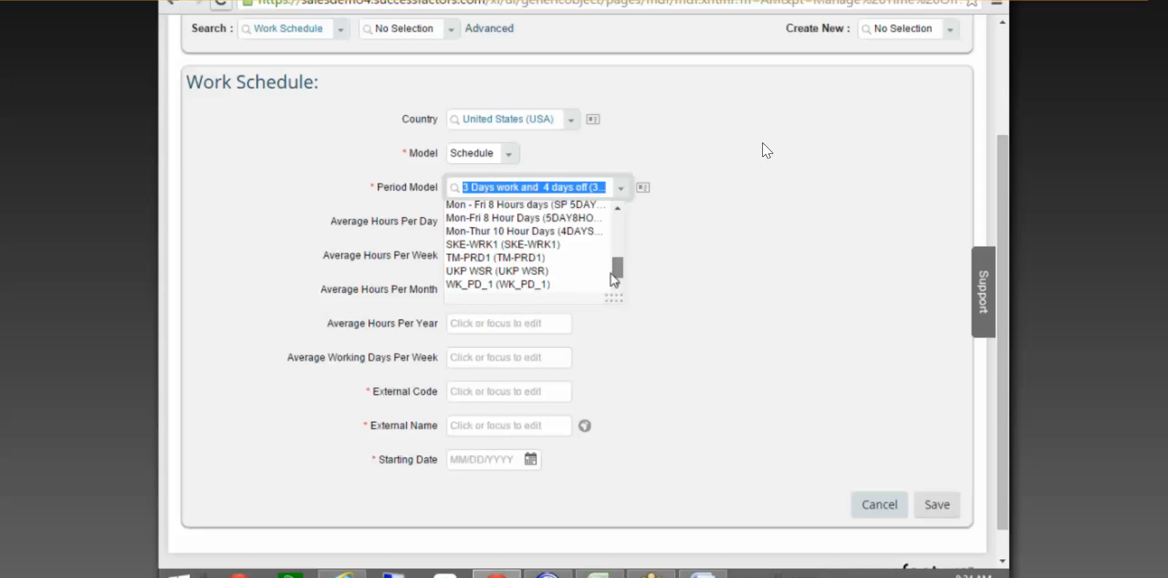
{"action": "left_click", "coordinate": [704, 253]}
Set Model to Period, dismiss the error, then cancel the form again without saving.
{"action": "left_click", "coordinate": [509, 154]}
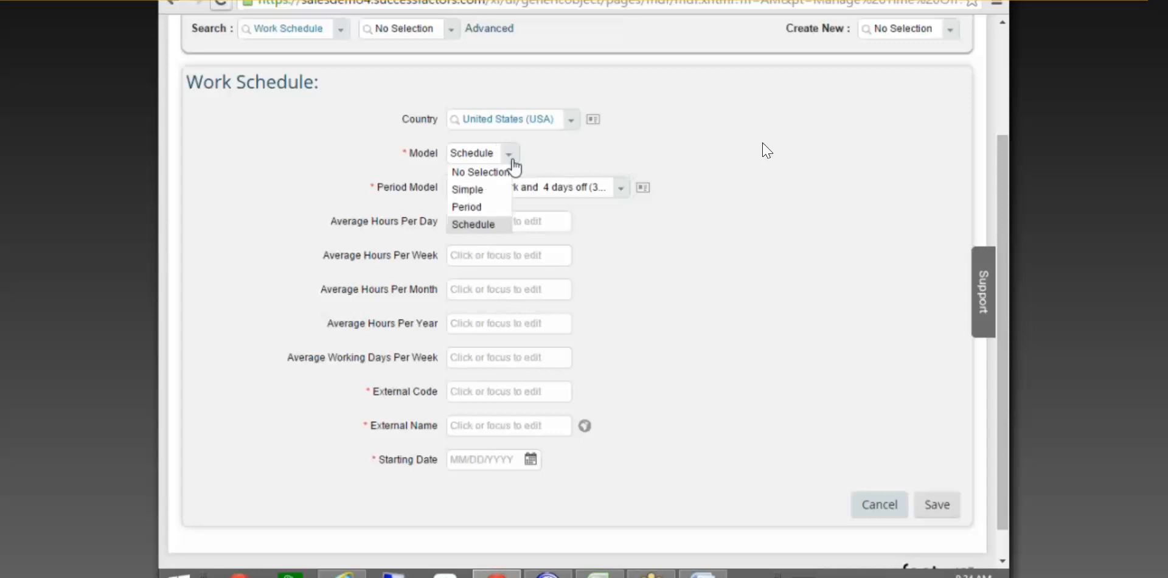
{"action": "left_click", "coordinate": [481, 207]}
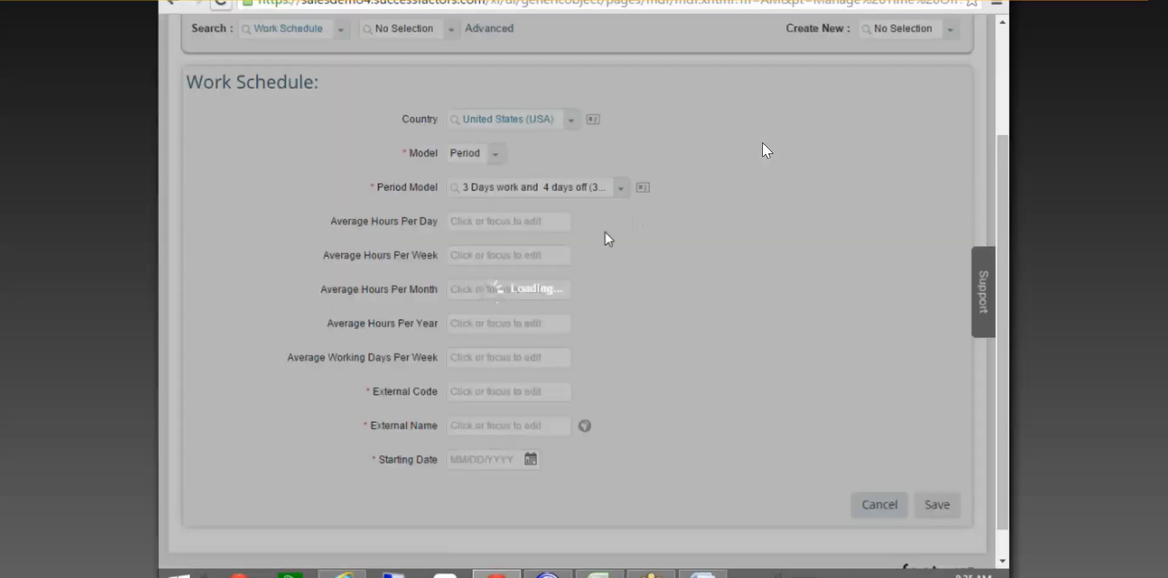
{"action": "left_click", "coordinate": [706, 347]}
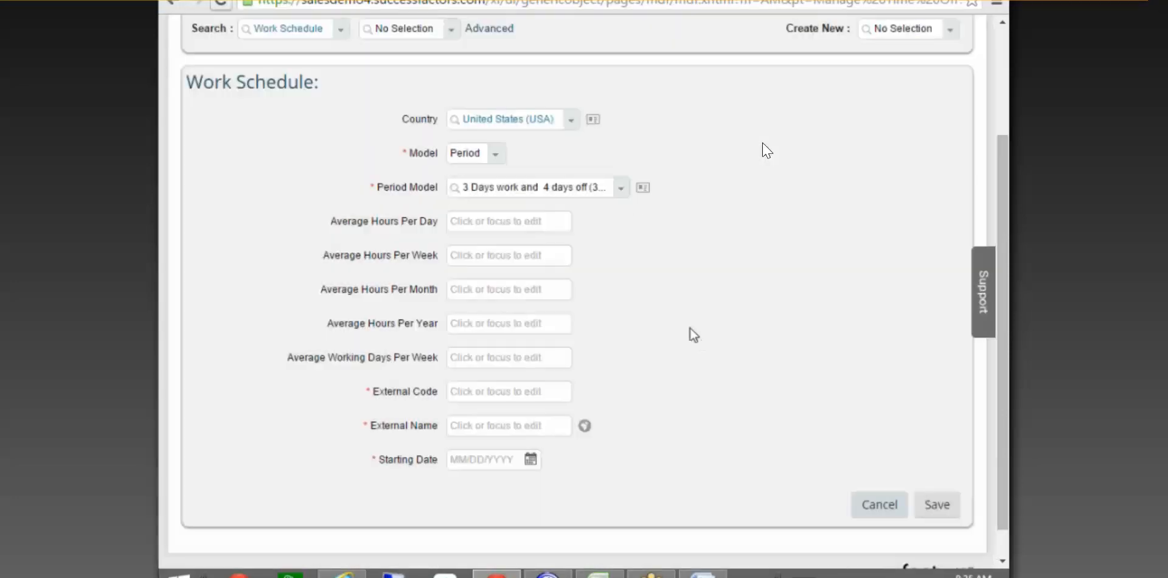
{"action": "left_click", "coordinate": [624, 189]}
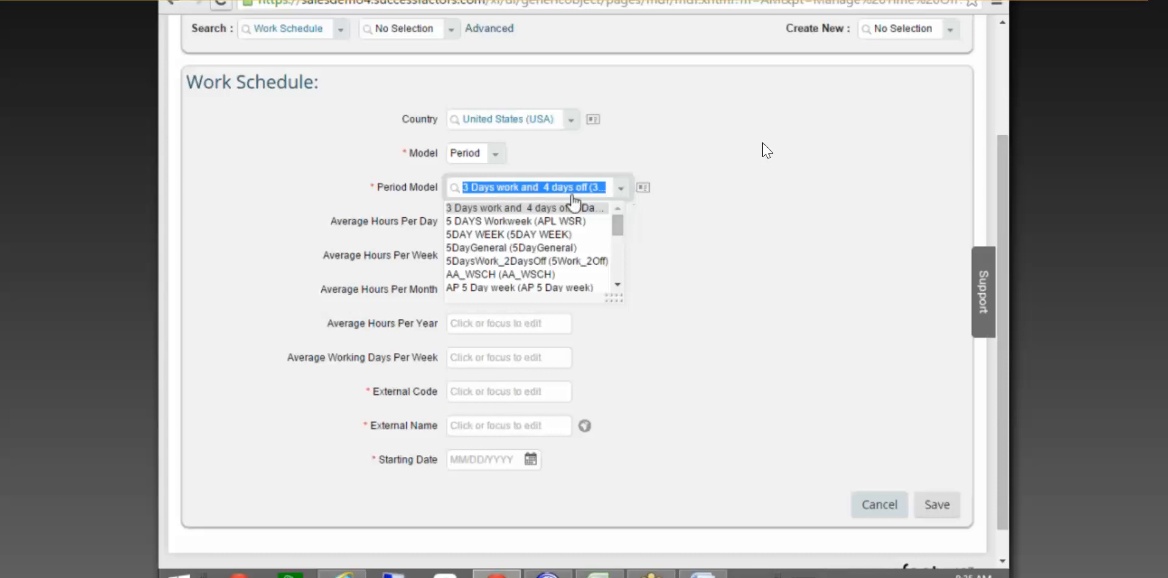
{"action": "left_click", "coordinate": [705, 189]}
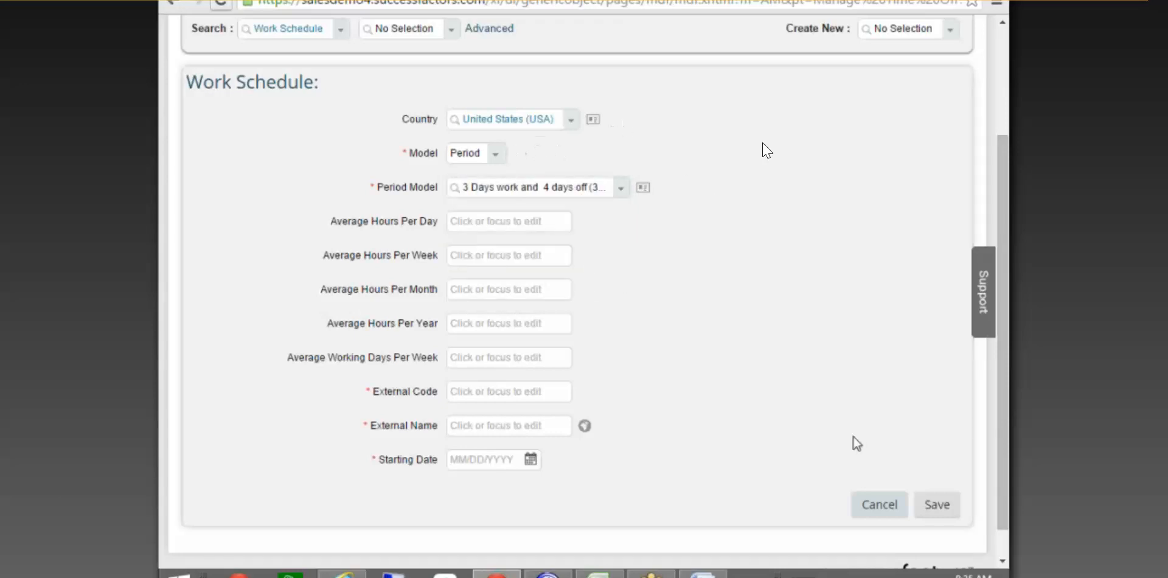
{"action": "left_click", "coordinate": [882, 504]}
{"action": "left_click", "coordinate": [628, 344]}
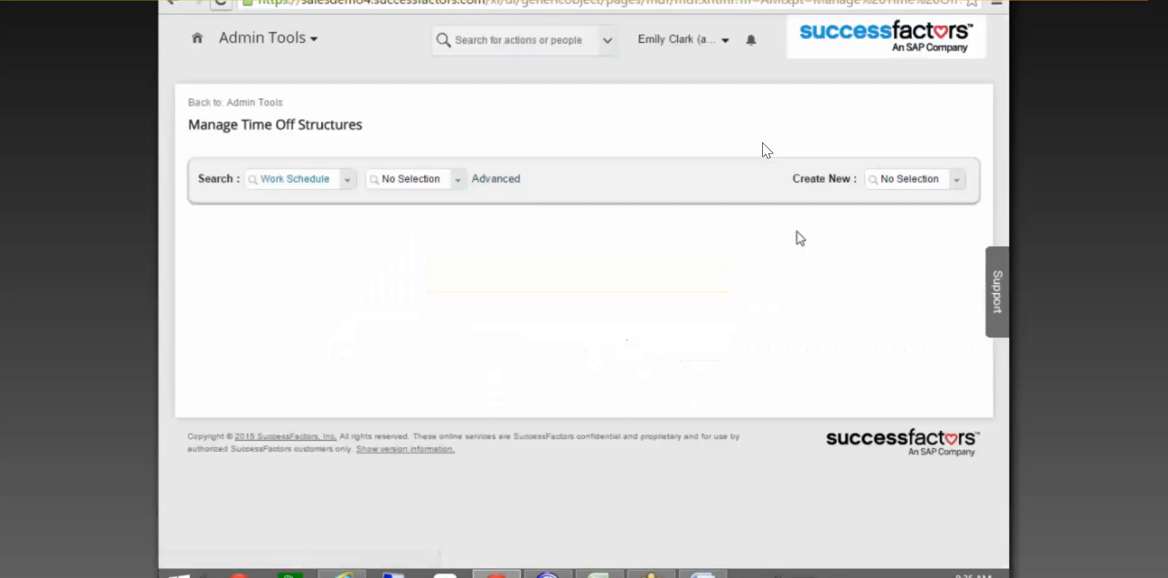
Start creating a new Work Schedule object, searching for it by 'wo'.
{"action": "left_click", "coordinate": [899, 178]}
{"action": "type", "text": "eot"}
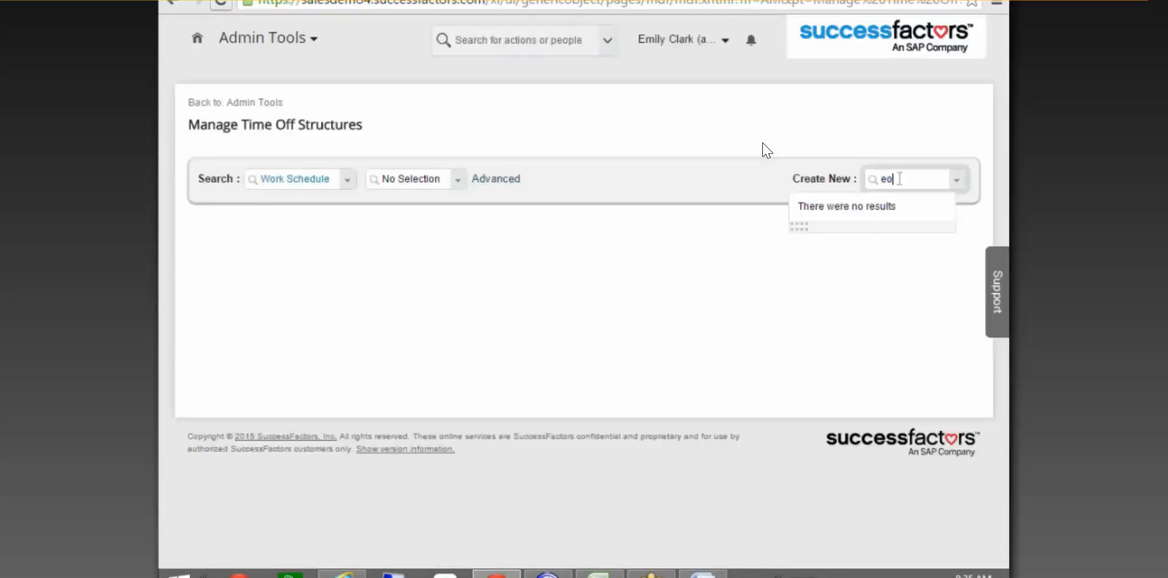
{"action": "key", "text": "BackSpace"}
{"action": "key", "text": "BackSpace"}
{"action": "key", "text": "BackSpace"}
{"action": "type", "text": "wo"}
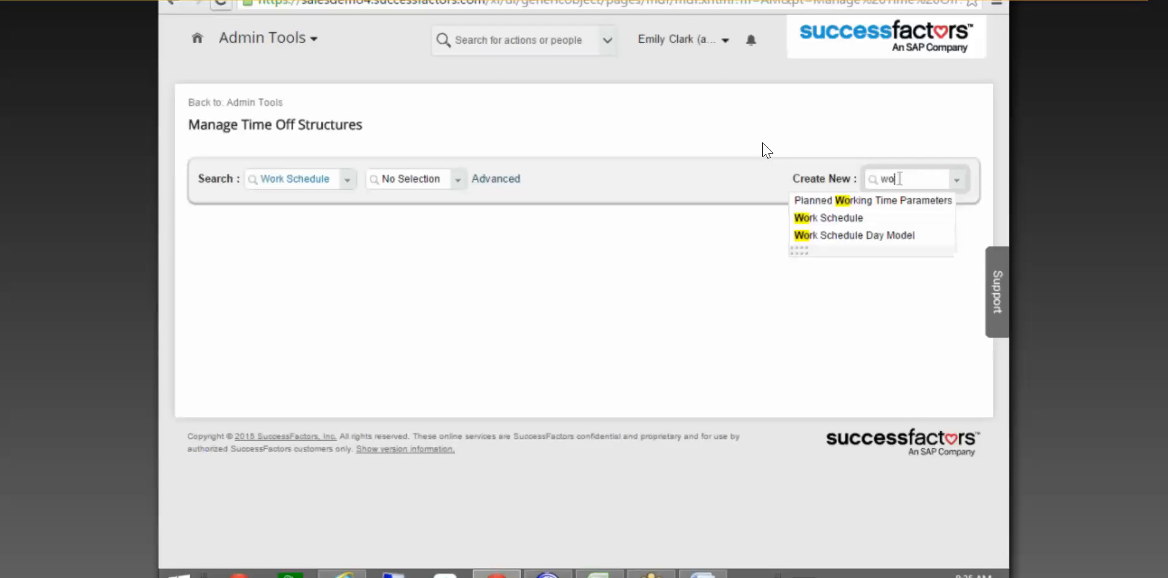
{"action": "left_click", "coordinate": [838, 223]}
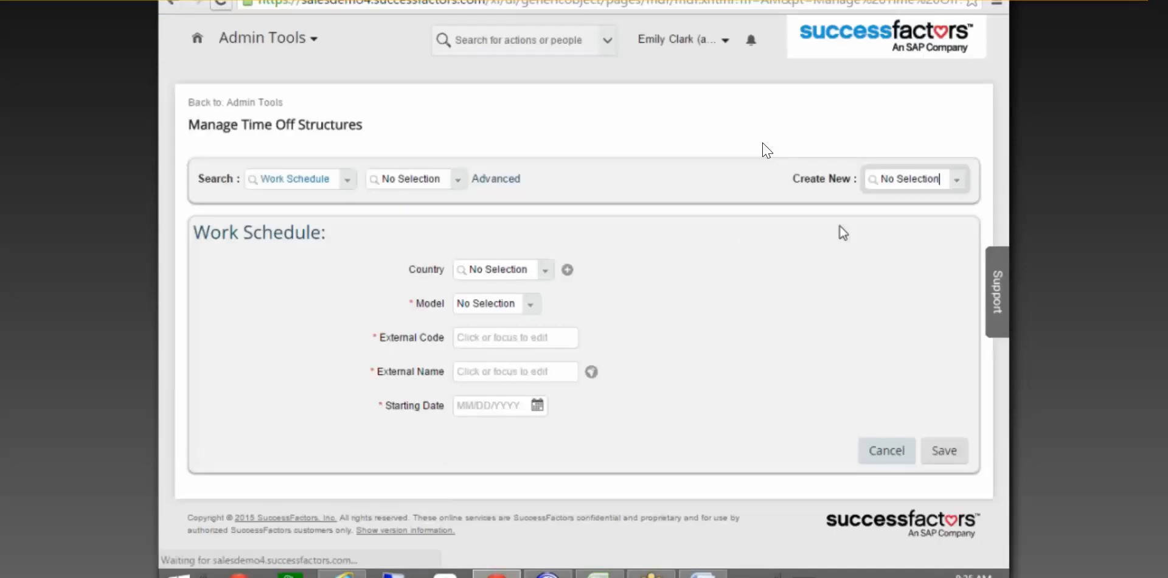
Set the new schedule's Model to Period and its country to United States (USA).
{"action": "left_click", "coordinate": [530, 304]}
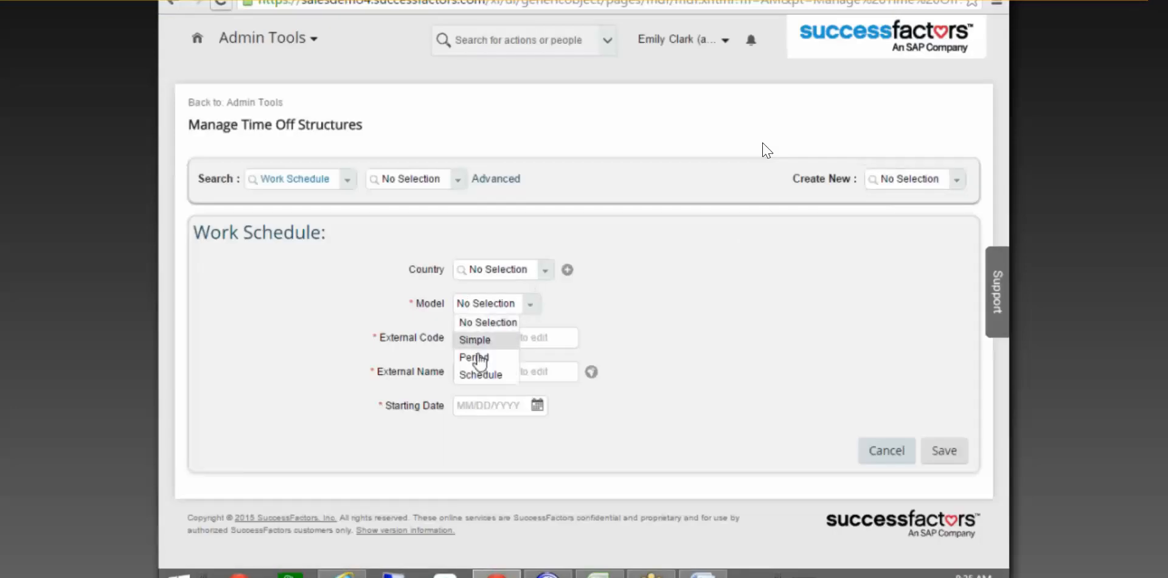
{"action": "left_click", "coordinate": [479, 356]}
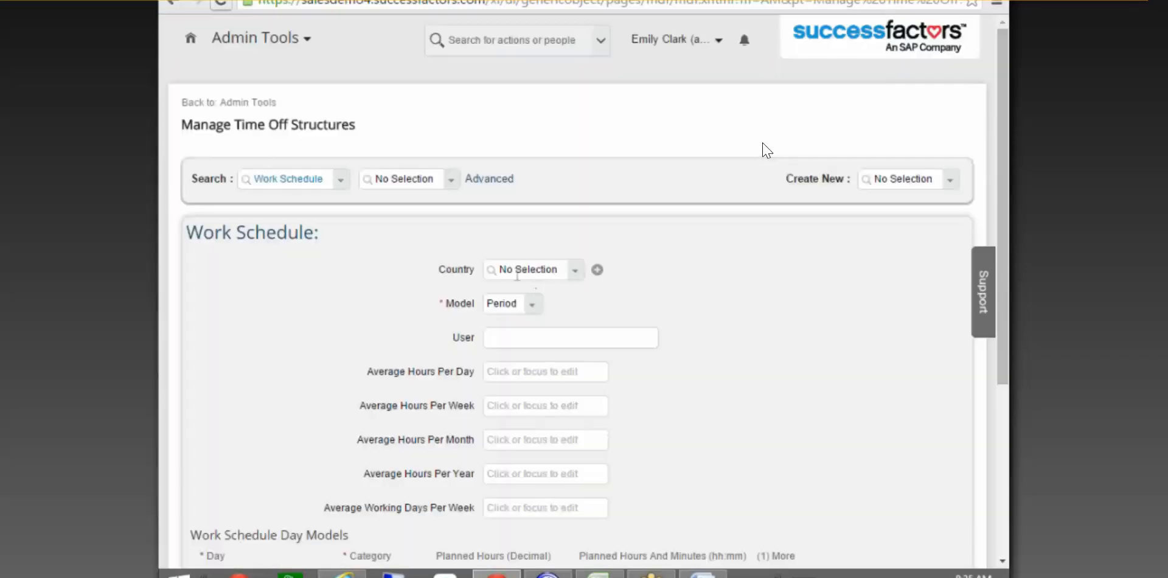
{"action": "left_click", "coordinate": [522, 274]}
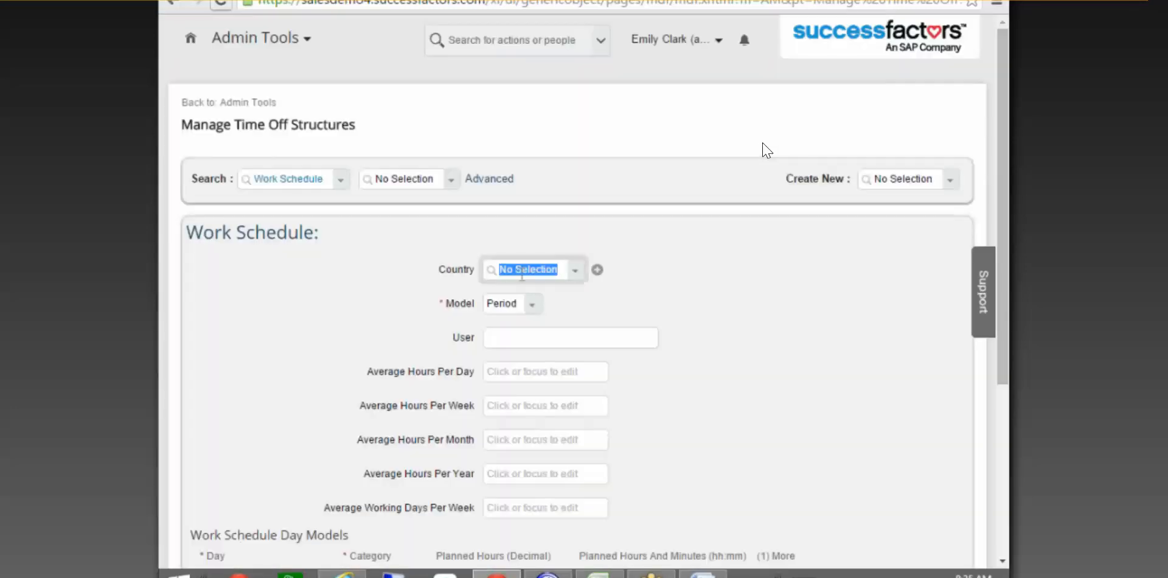
{"action": "type", "text": "Te"}
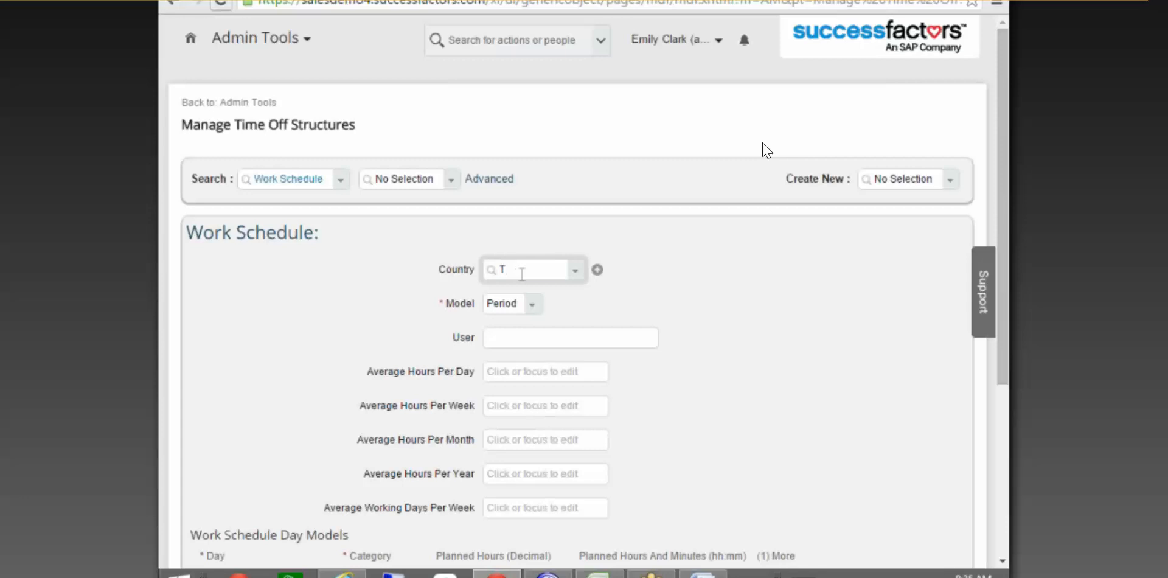
{"action": "key", "text": "BackSpace"}
{"action": "key", "text": "BackSpace"}
{"action": "type", "text": "United"}
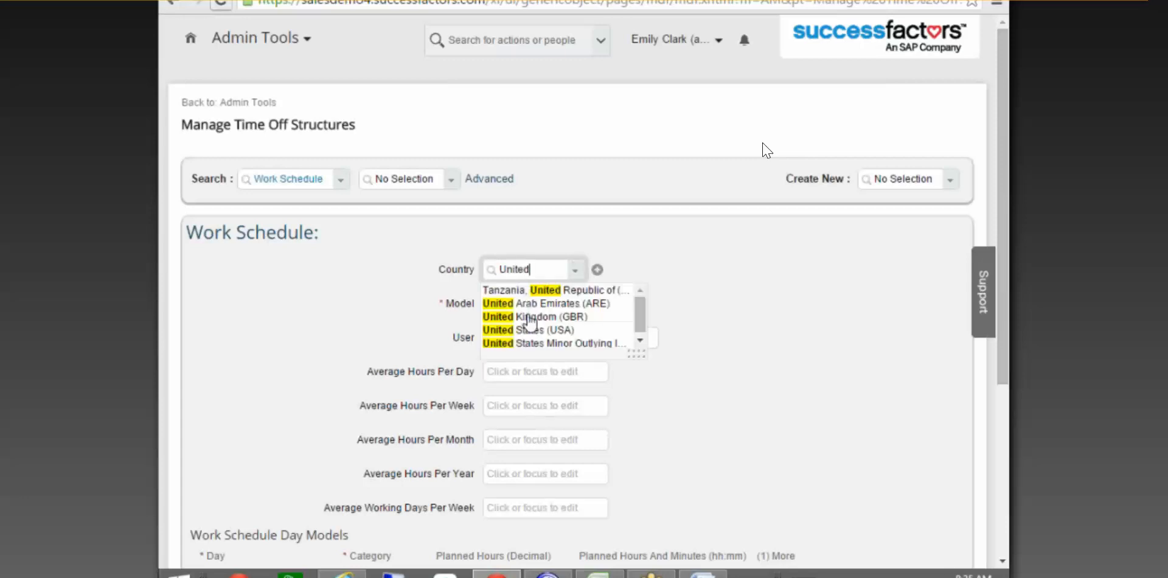
{"action": "left_click", "coordinate": [531, 332]}
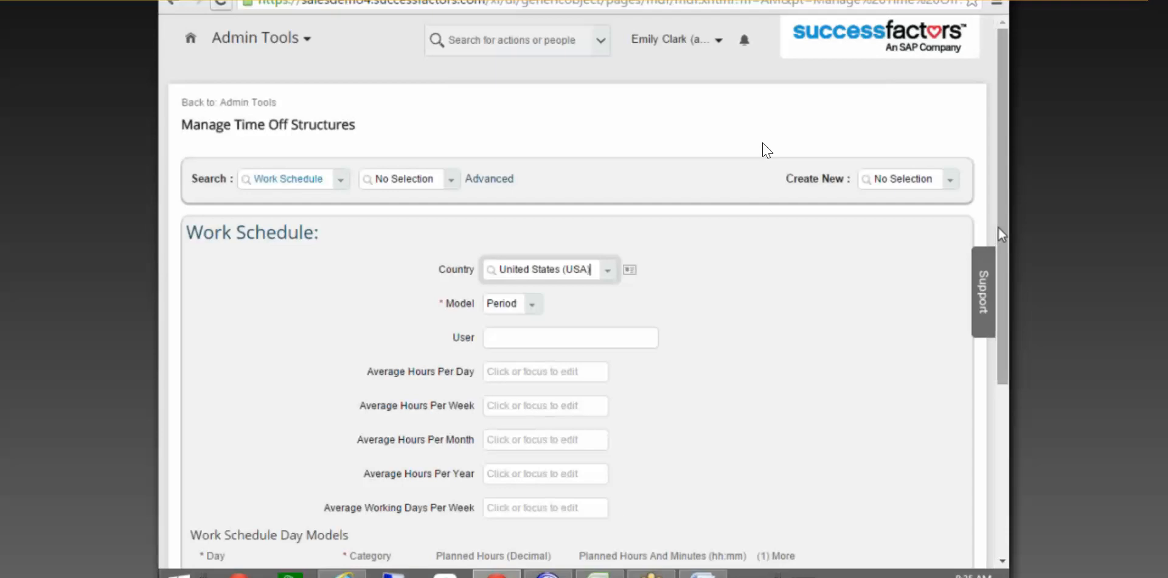
{"action": "scroll", "coordinate": [259, 419], "scroll_direction": "down", "scroll_amount": 5}
Add day 1 as a Planned Hours day with 8 hours, and day 2 with 6 hours.
{"action": "left_click", "coordinate": [255, 318]}
{"action": "type", "text": "1"}
{"action": "left_click", "coordinate": [517, 314]}
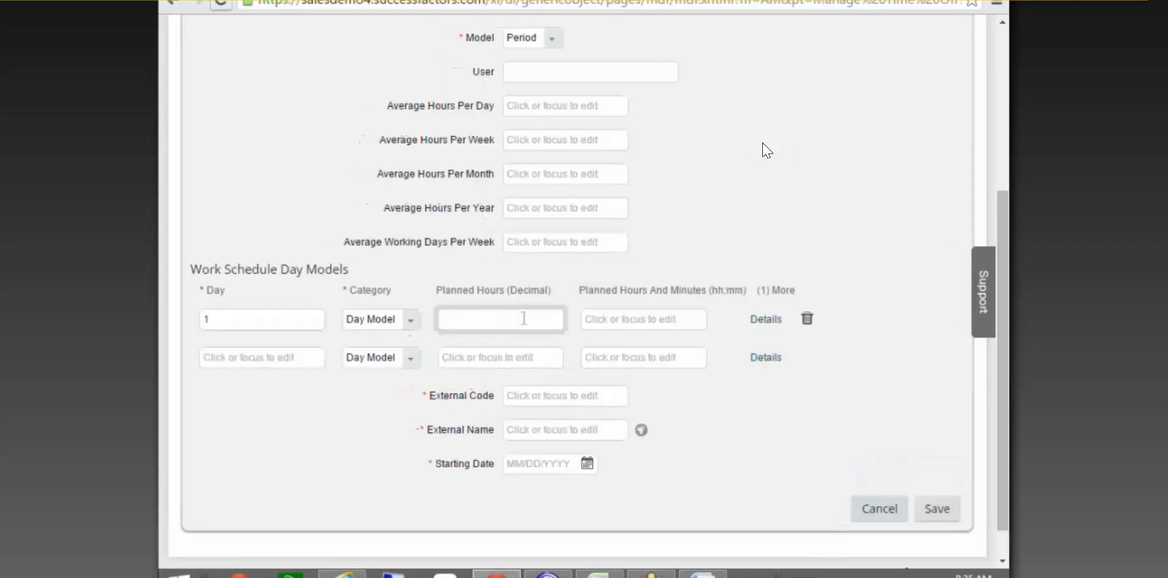
{"action": "left_click", "coordinate": [410, 320]}
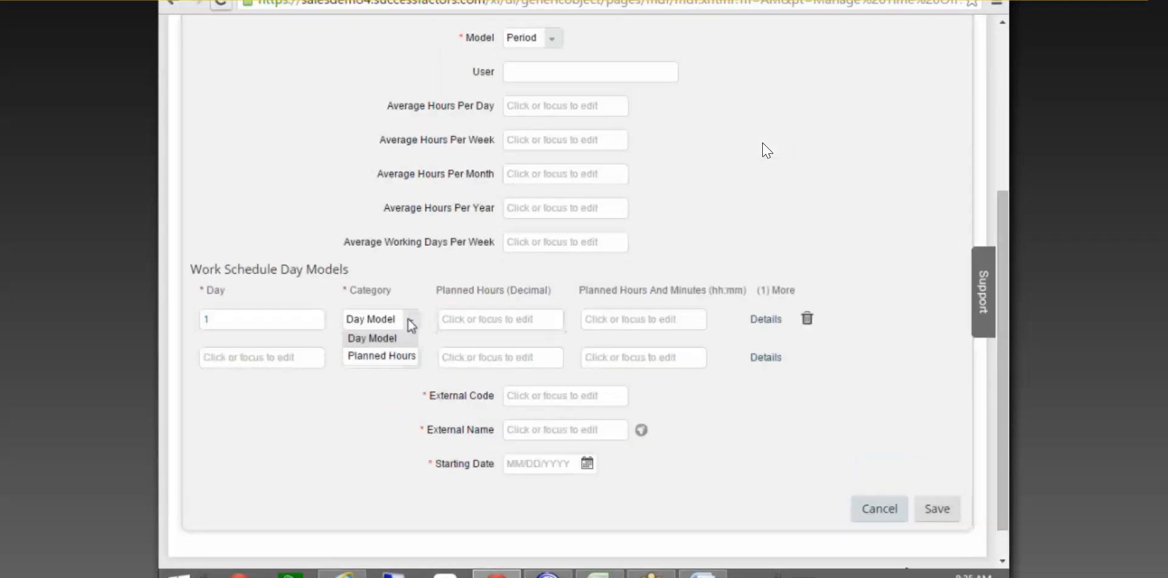
{"action": "left_click", "coordinate": [382, 355]}
{"action": "left_click", "coordinate": [540, 318]}
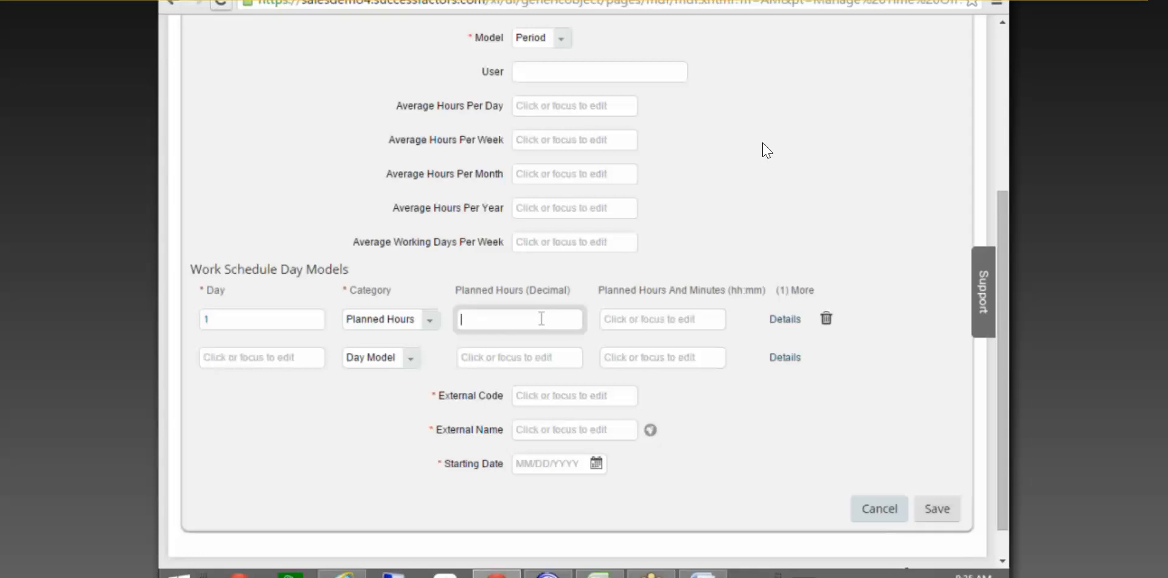
{"action": "type", "text": "8"}
{"action": "left_click", "coordinate": [301, 357]}
{"action": "type", "text": "2"}
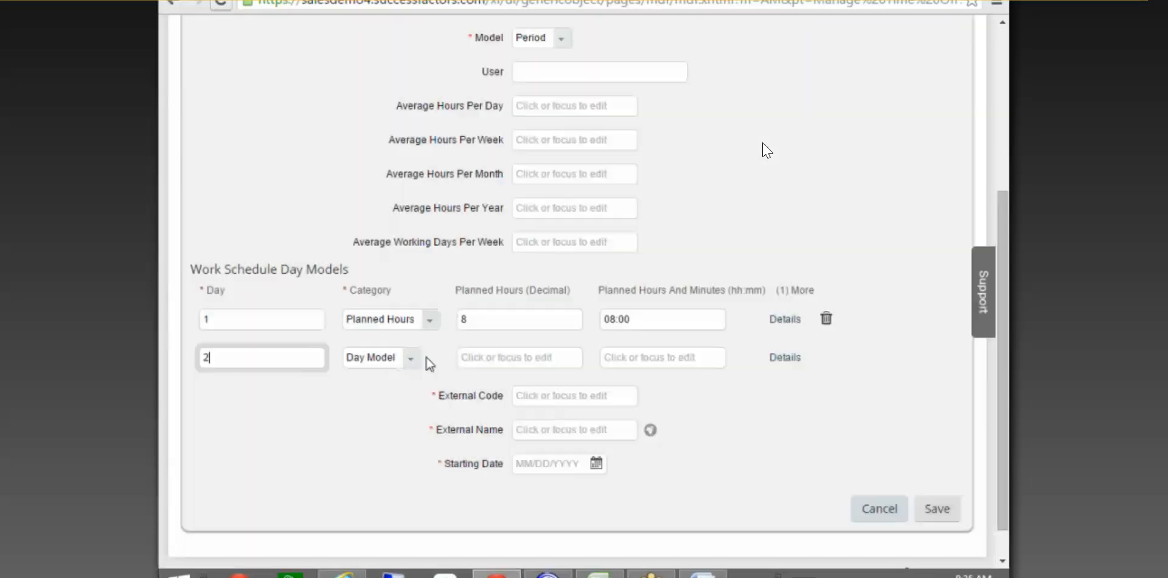
{"action": "left_click", "coordinate": [410, 358]}
{"action": "left_click", "coordinate": [373, 378]}
{"action": "key", "text": "Tab"}
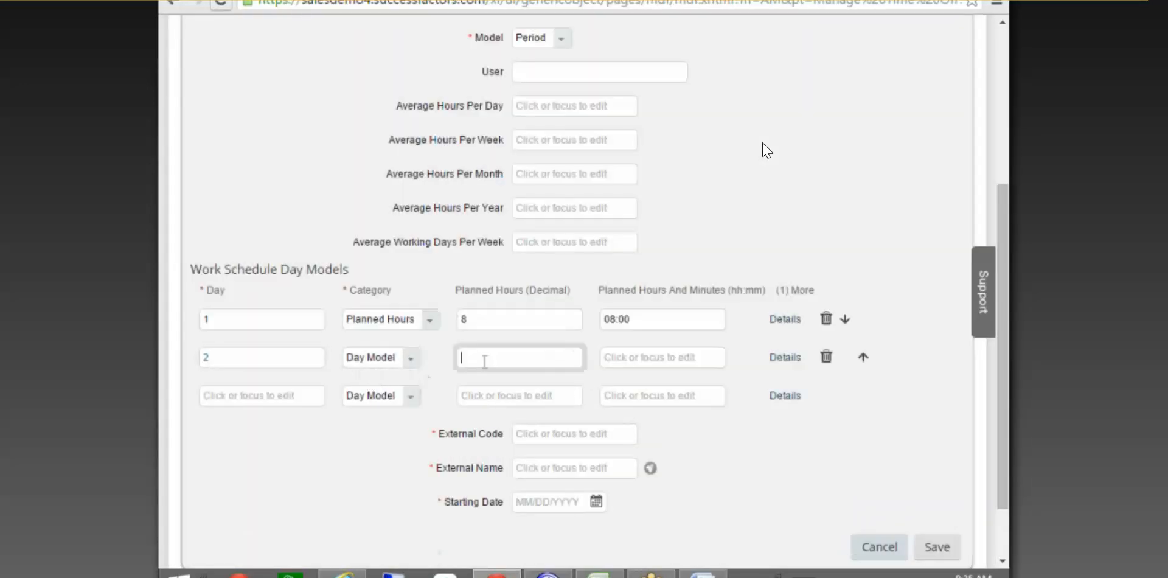
{"action": "type", "text": "6"}
Add day 3 with 6 hours and set days 2 and 3 to Planned Hours.
{"action": "left_click", "coordinate": [311, 400]}
{"action": "type", "text": "3"}
{"action": "left_click", "coordinate": [409, 360]}
{"action": "left_click", "coordinate": [390, 393]}
{"action": "left_click", "coordinate": [401, 397]}
{"action": "left_click", "coordinate": [392, 432]}
{"action": "left_click", "coordinate": [474, 395]}
{"action": "type", "text": "6"}
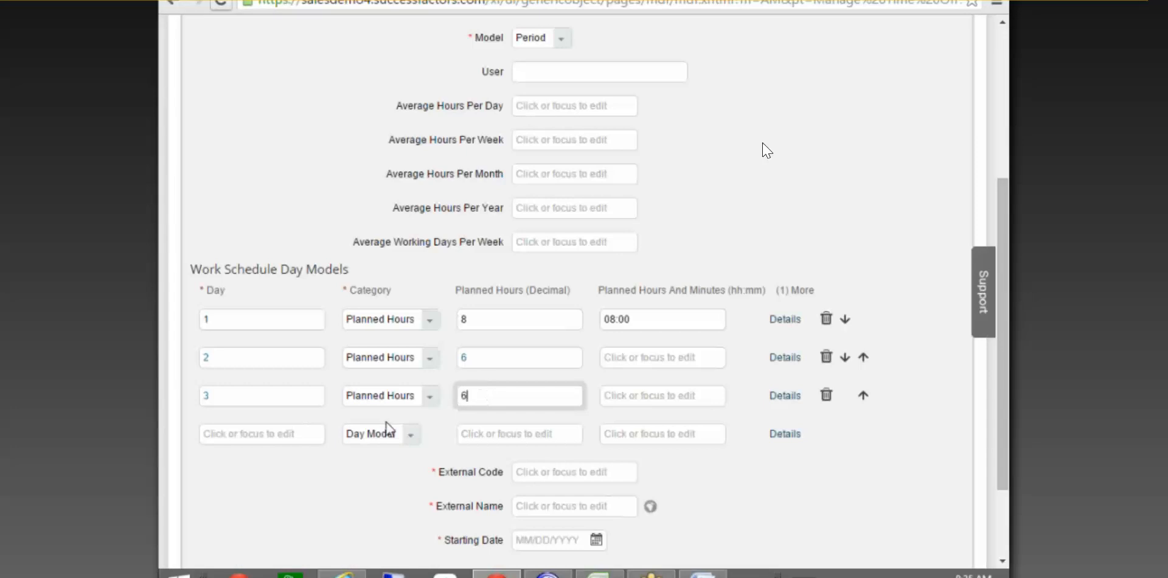
Add days 4 and 5 as Planned Hours days with 6 hours each.
{"action": "left_click", "coordinate": [268, 436]}
{"action": "type", "text": "4"}
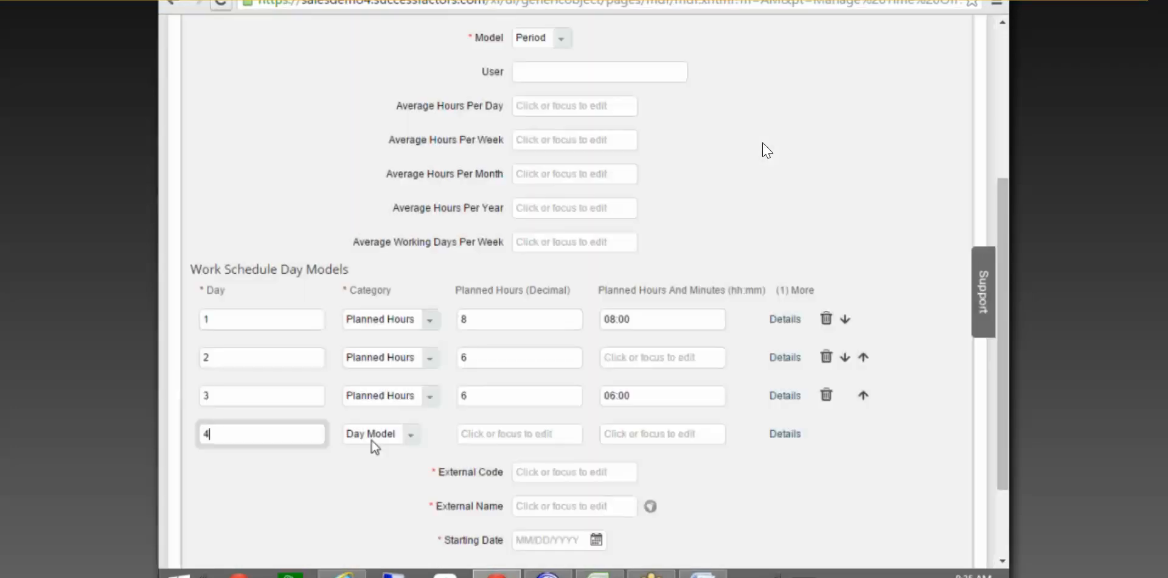
{"action": "left_click", "coordinate": [408, 440]}
{"action": "left_click", "coordinate": [381, 470]}
{"action": "left_click", "coordinate": [465, 434]}
{"action": "type", "text": "6"}
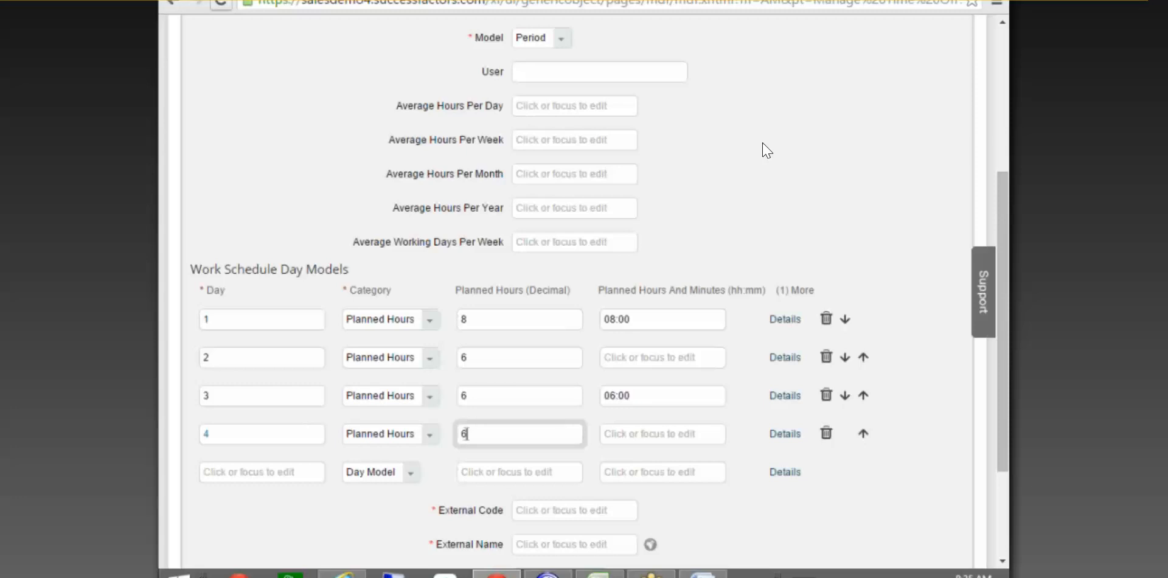
{"action": "left_click", "coordinate": [279, 471]}
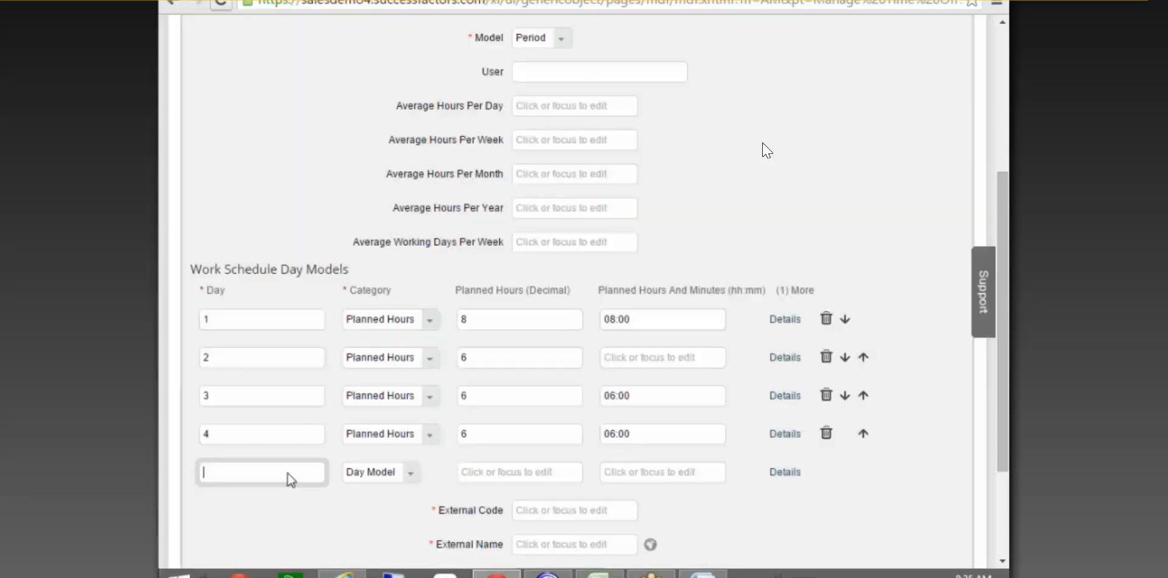
{"action": "type", "text": "5"}
{"action": "left_click", "coordinate": [396, 481]}
{"action": "left_click", "coordinate": [389, 513]}
{"action": "left_click", "coordinate": [463, 473]}
{"action": "type", "text": "6"}
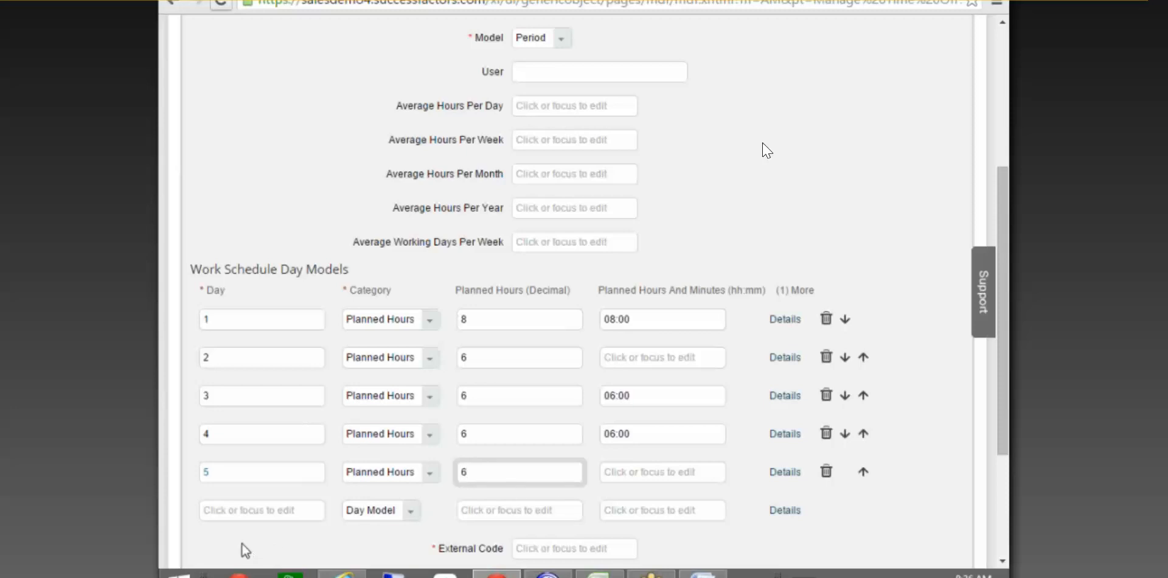
Add days 6 and 7 with 0 hours each and set both to Planned Hours.
{"action": "left_click", "coordinate": [229, 510]}
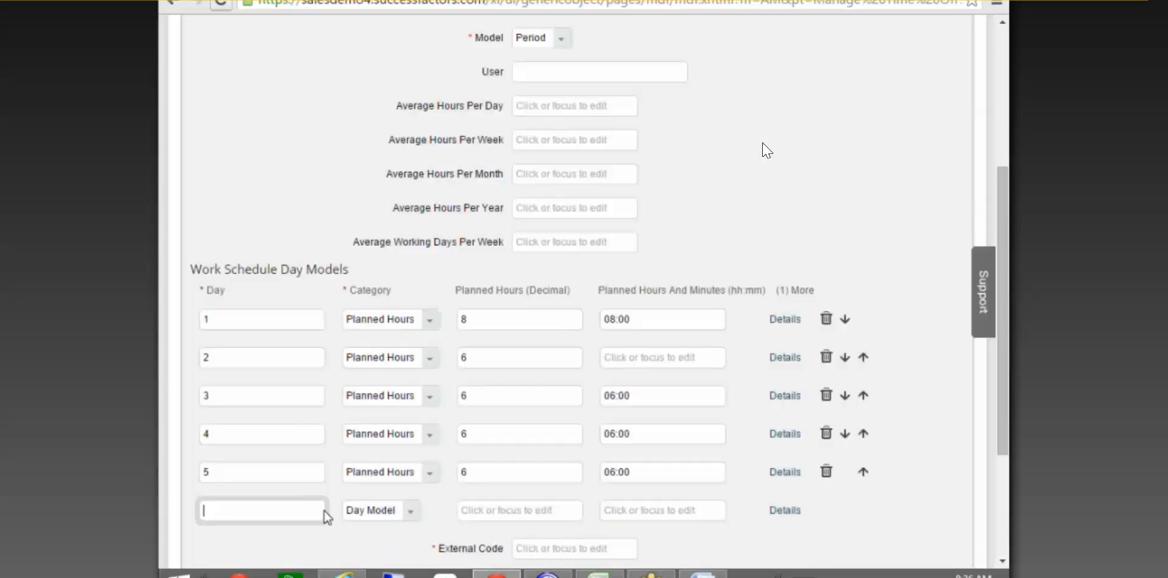
{"action": "type", "text": "6"}
{"action": "left_click", "coordinate": [487, 510]}
{"action": "type", "text": "0"}
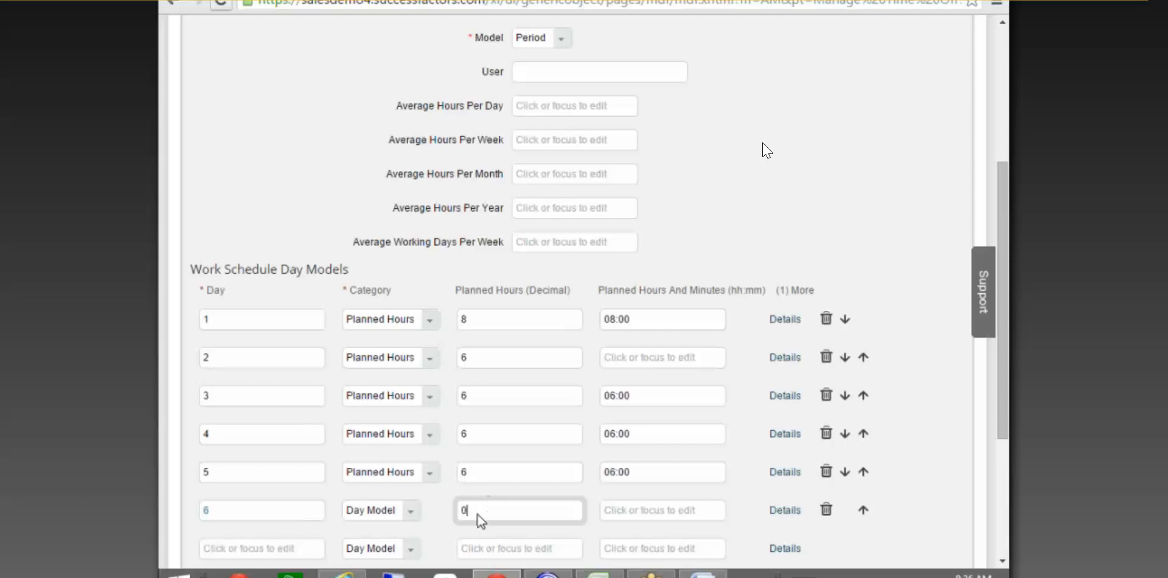
{"action": "left_click", "coordinate": [243, 548]}
{"action": "type", "text": "7"}
{"action": "left_click", "coordinate": [477, 550]}
{"action": "type", "text": "0"}
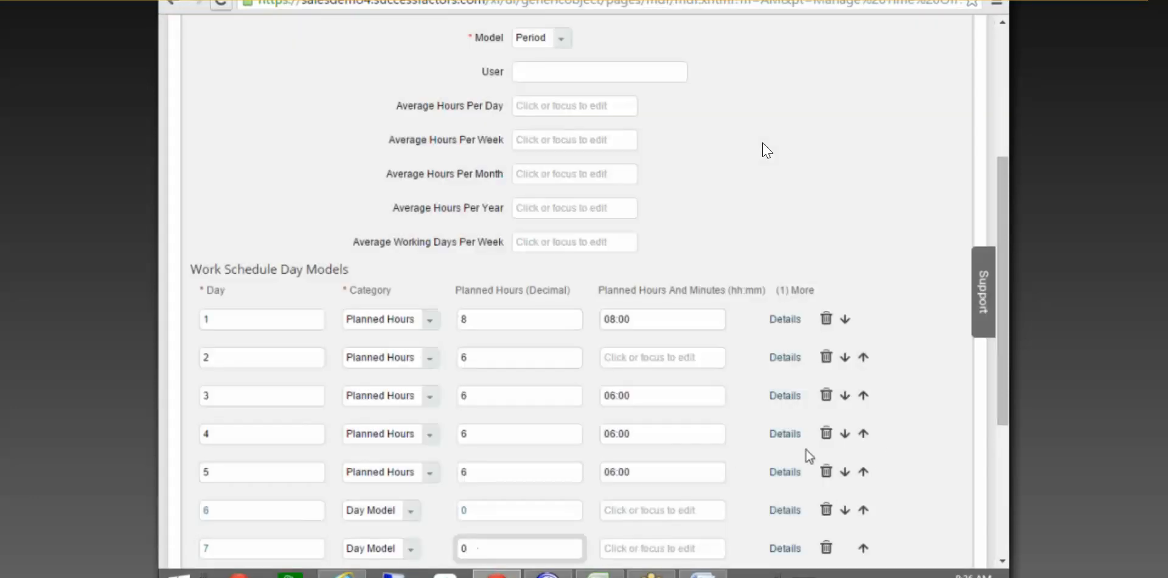
{"action": "left_click", "coordinate": [415, 514]}
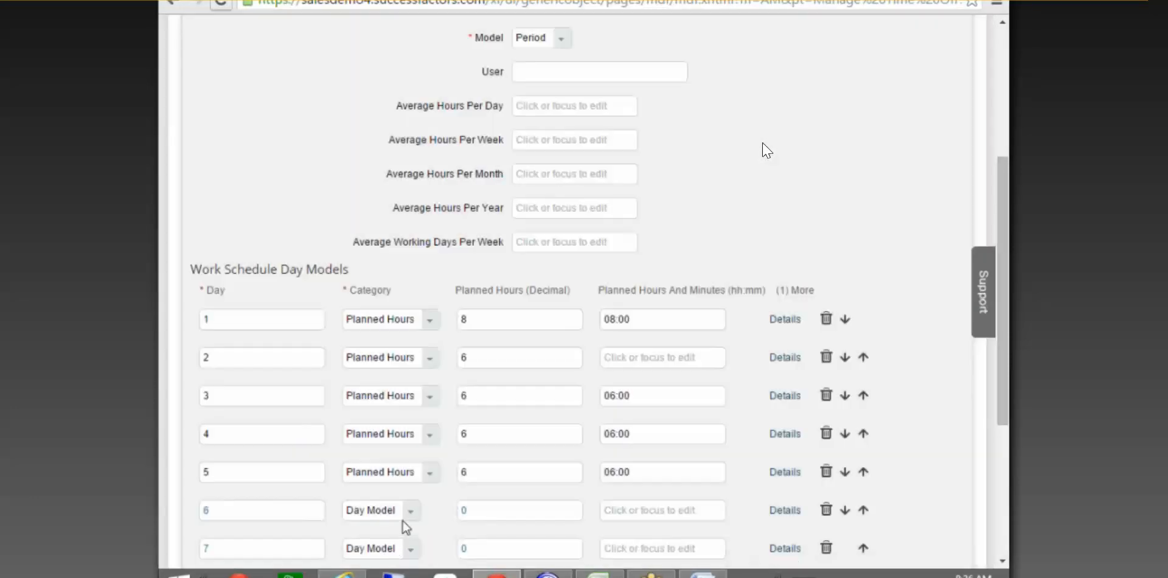
{"action": "left_click", "coordinate": [389, 547]}
{"action": "left_click", "coordinate": [411, 550]}
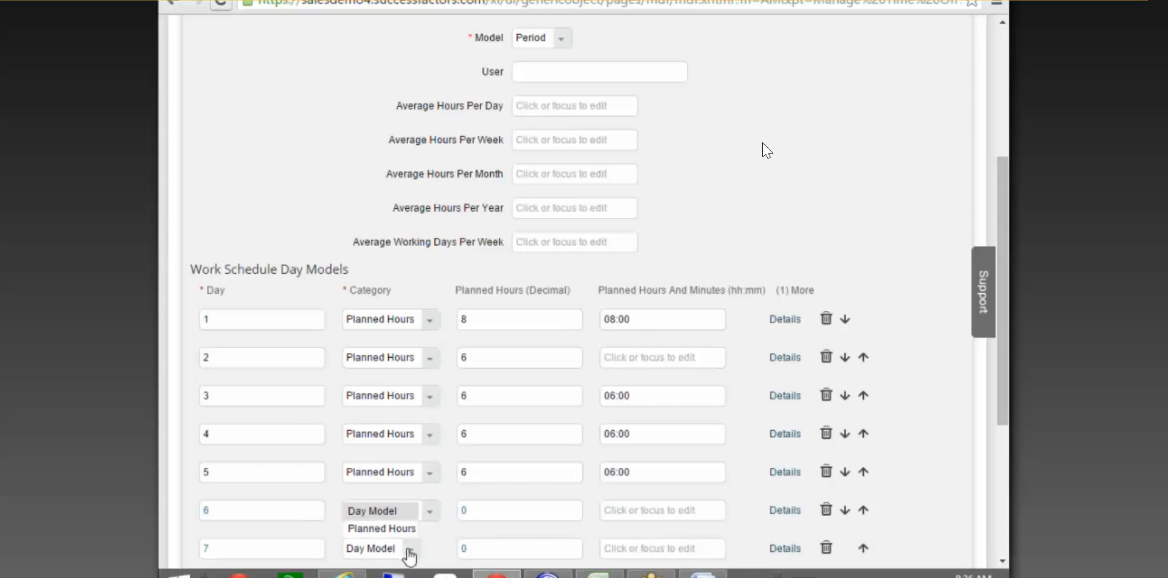
{"action": "left_click", "coordinate": [381, 528]}
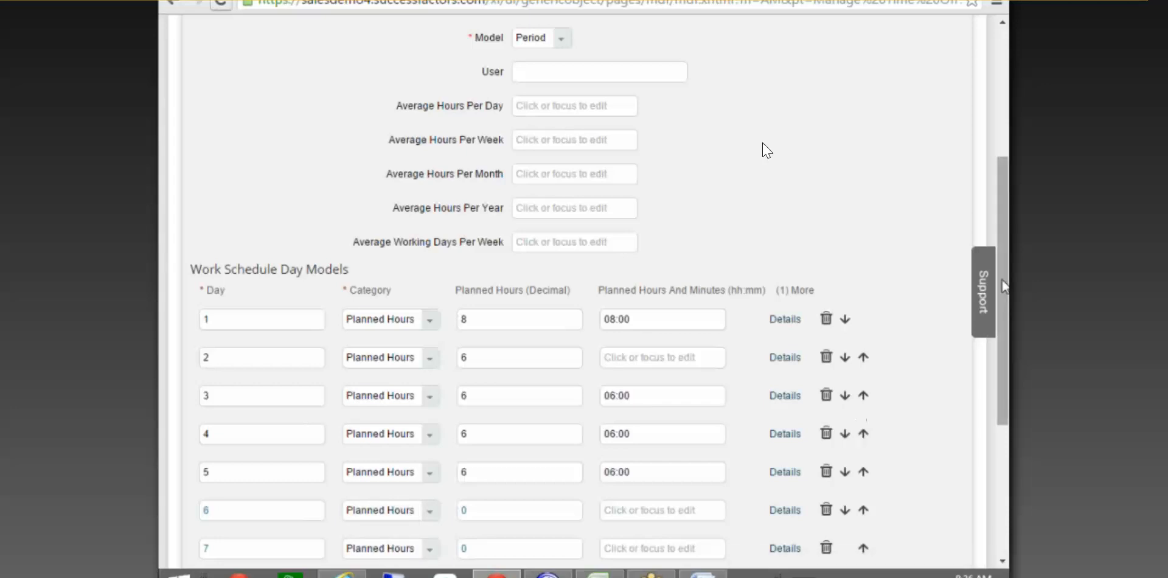
Enter Test_Period_Model as both the External Code and External Name.
{"action": "scroll", "coordinate": [1004, 286], "scroll_direction": "down", "scroll_amount": 4}
{"action": "left_click", "coordinate": [547, 373]}
{"action": "type", "text": "Test_Period"}
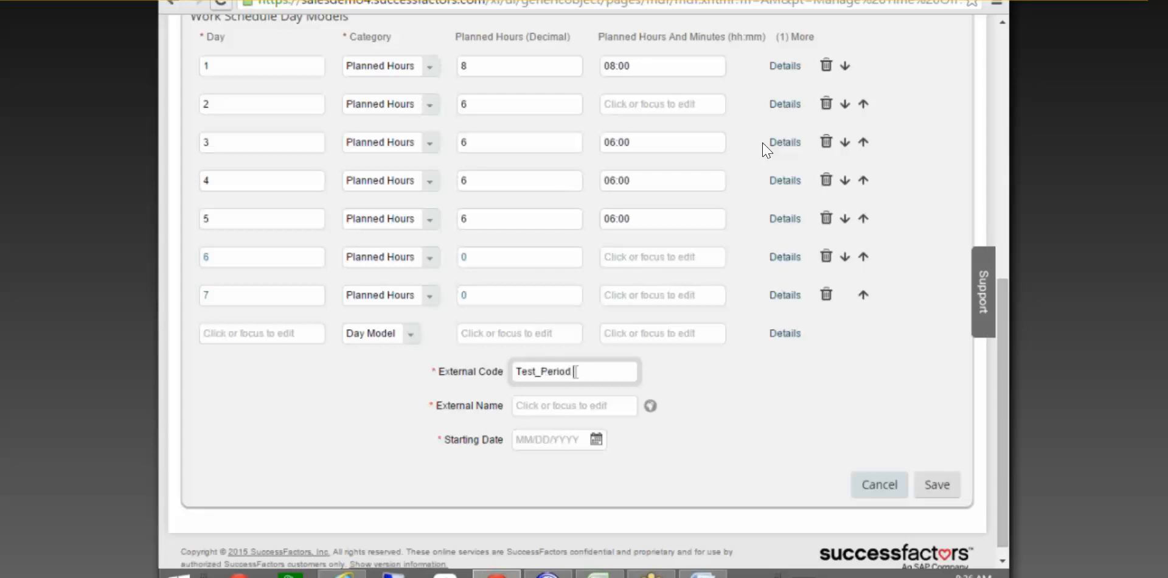
{"action": "type", "text": "_Model"}
{"action": "key", "text": "Tab"}
{"action": "type", "text": "Test_pERIOD"}
{"action": "key", "text": "BackSpace"}
{"action": "key", "text": "BackSpace"}
{"action": "key", "text": "BackSpace"}
{"action": "key", "text": "BackSpace"}
{"action": "key", "text": "BackSpace"}
{"action": "key", "text": "BackSpace"}
{"action": "type", "text": "Period_Model"}
Set the Starting Date to 01/01/1990 and save the schedule.
{"action": "left_click", "coordinate": [552, 439]}
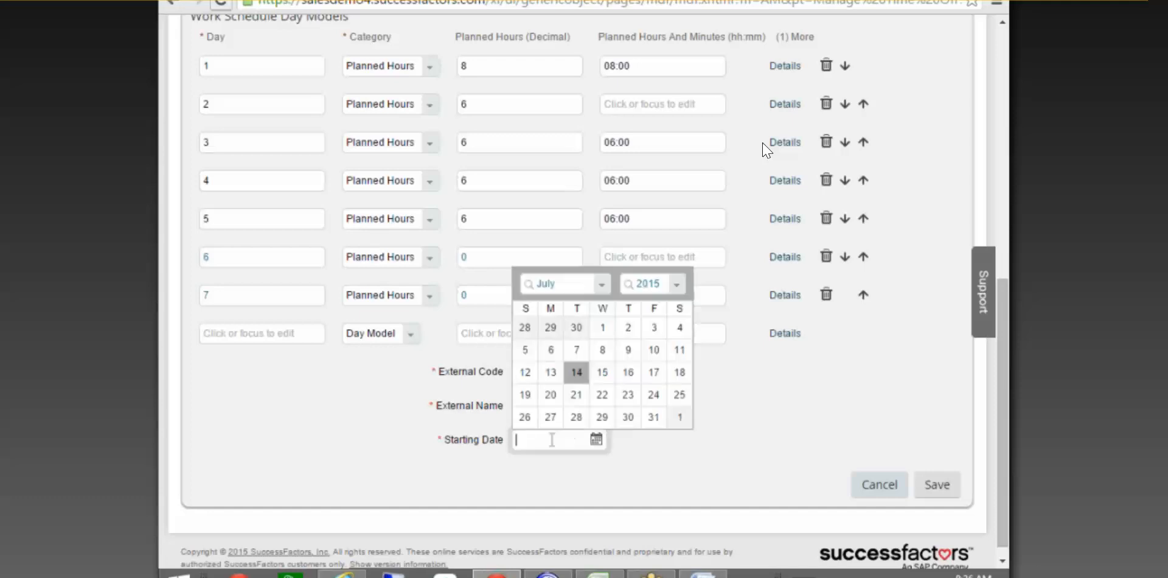
{"action": "type", "text": "01/01/1"}
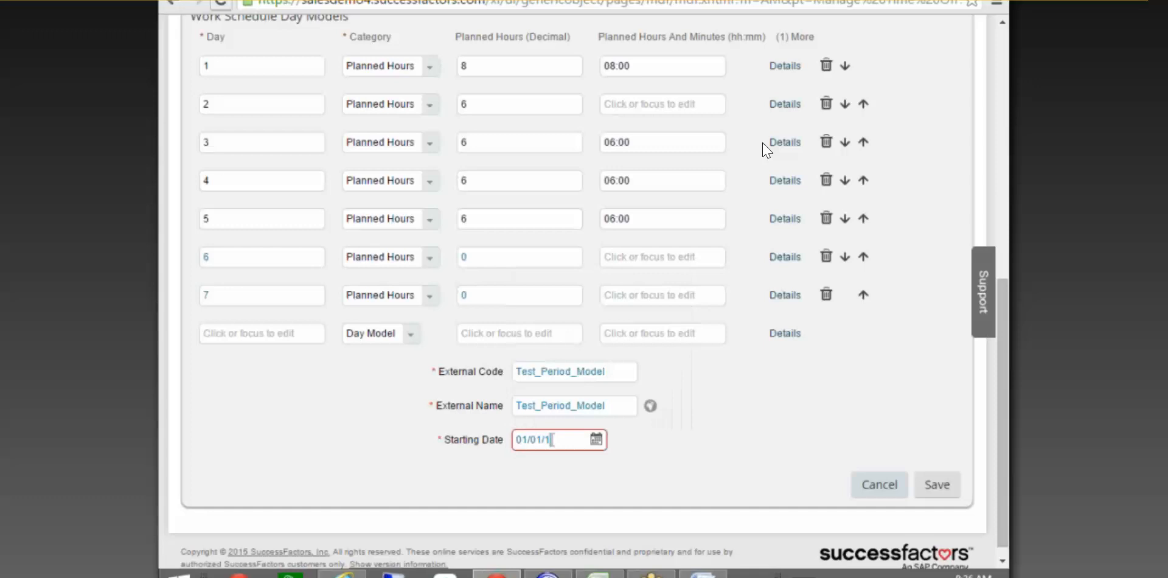
{"action": "type", "text": "990"}
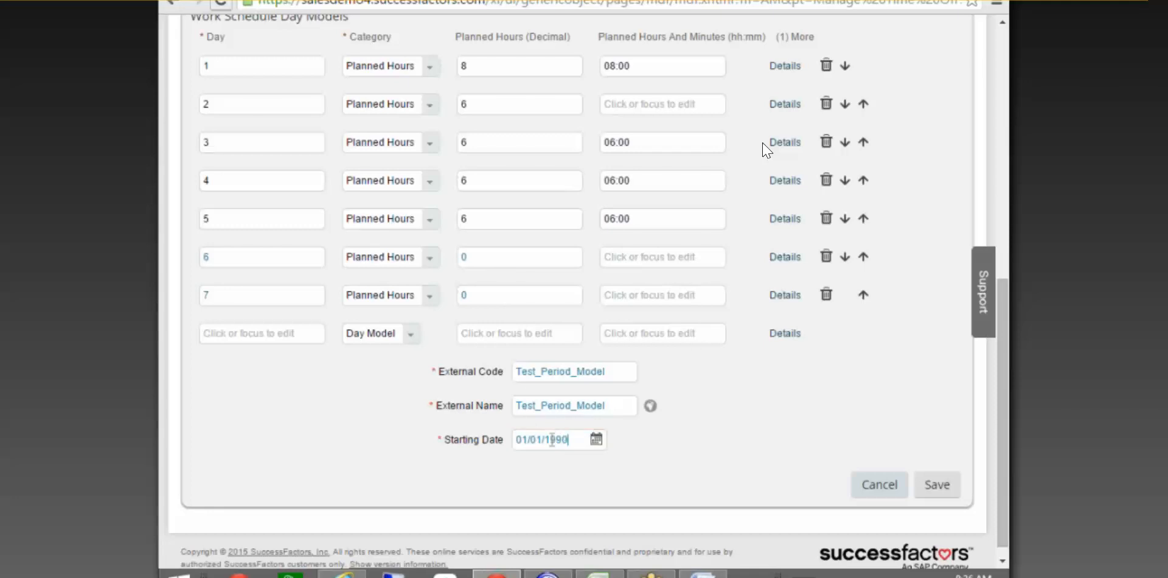
{"action": "left_click", "coordinate": [929, 486]}
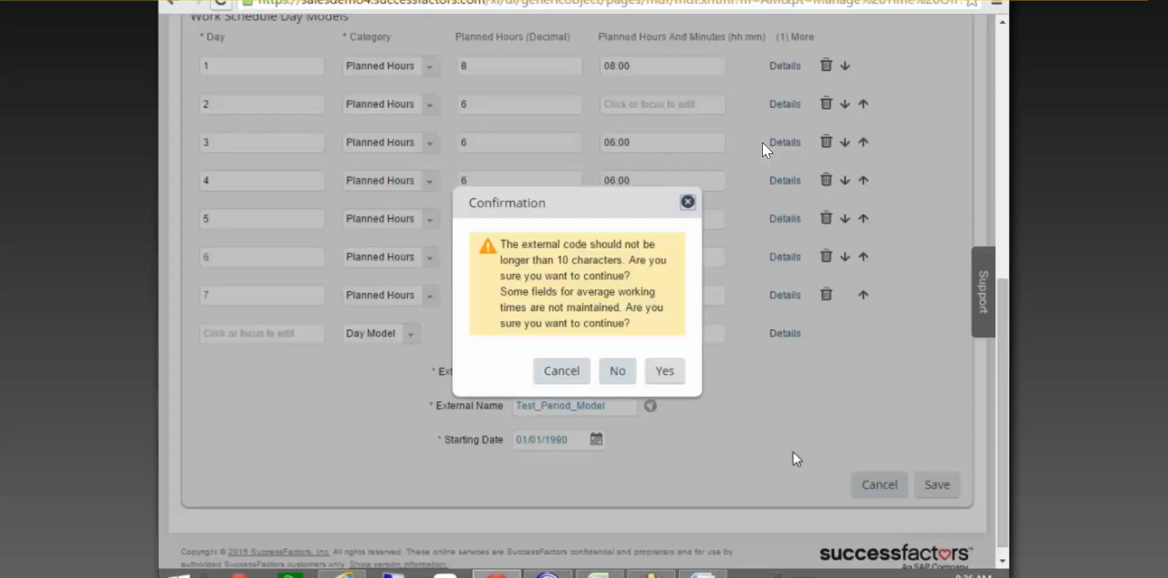
Confirm the save, then reopen Test_Period_Model via Take Action > Make Correction.
{"action": "left_click", "coordinate": [663, 370]}
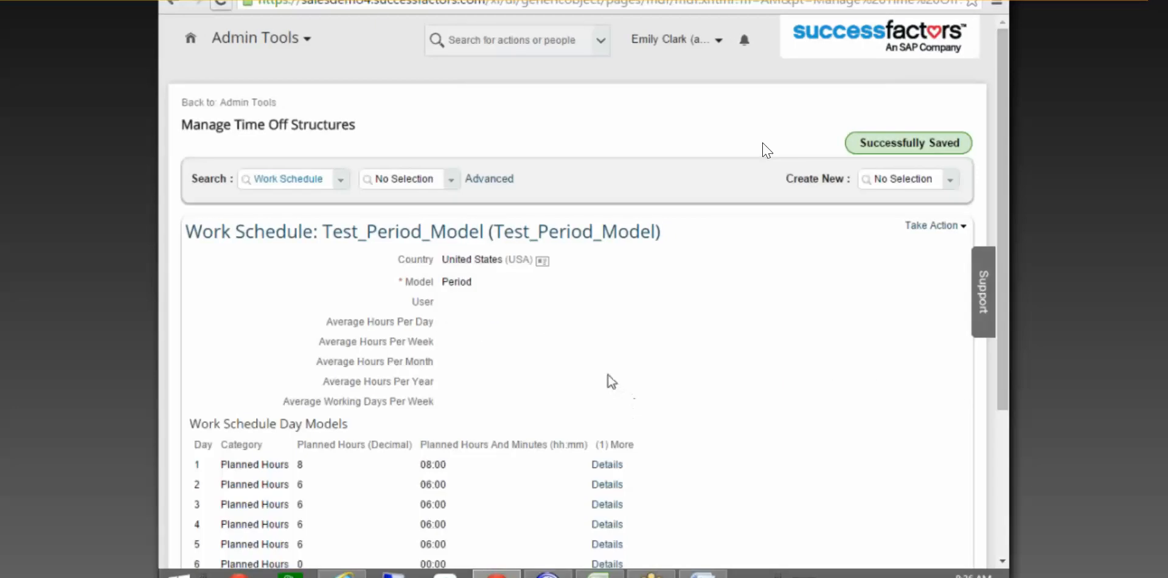
{"action": "scroll", "coordinate": [609, 382], "scroll_direction": "down", "scroll_amount": 3}
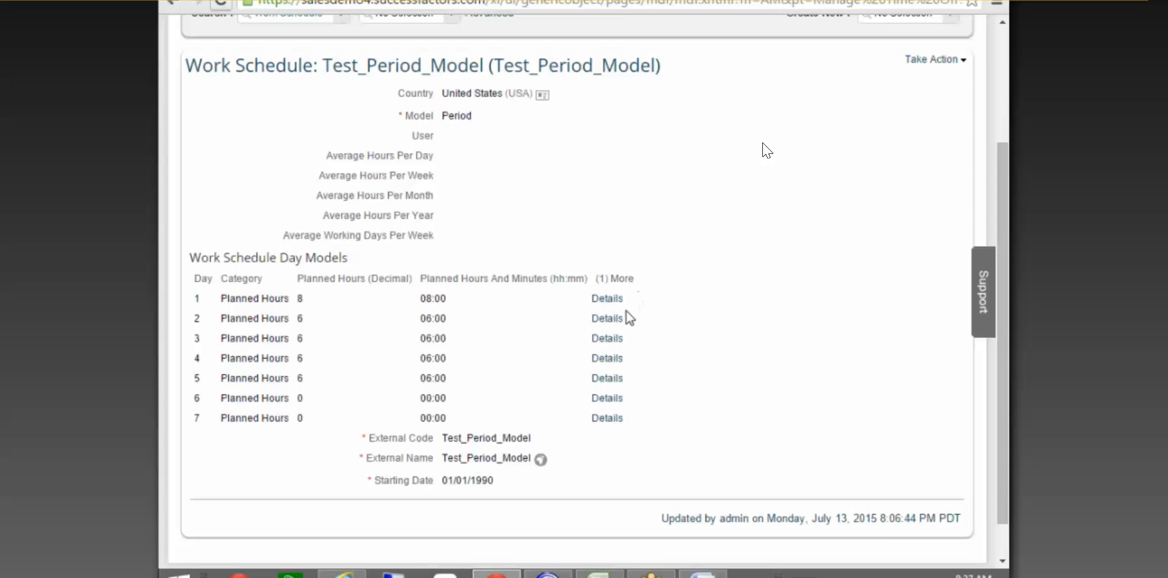
{"action": "scroll", "coordinate": [626, 315], "scroll_direction": "up", "scroll_amount": 3}
{"action": "left_click", "coordinate": [931, 225]}
{"action": "left_click", "coordinate": [895, 241]}
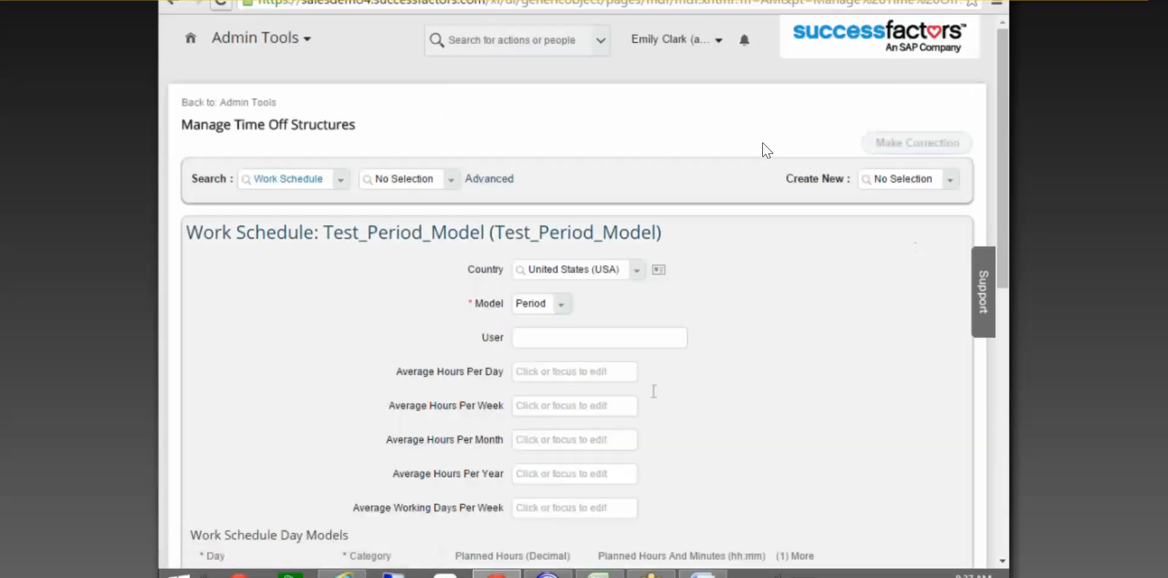
Inspect the empty row's Day Model list, close it unchanged, and cancel the correction.
{"action": "scroll", "coordinate": [332, 490], "scroll_direction": "down", "scroll_amount": 7}
{"action": "scroll", "coordinate": [266, 496], "scroll_direction": "down", "scroll_amount": 3}
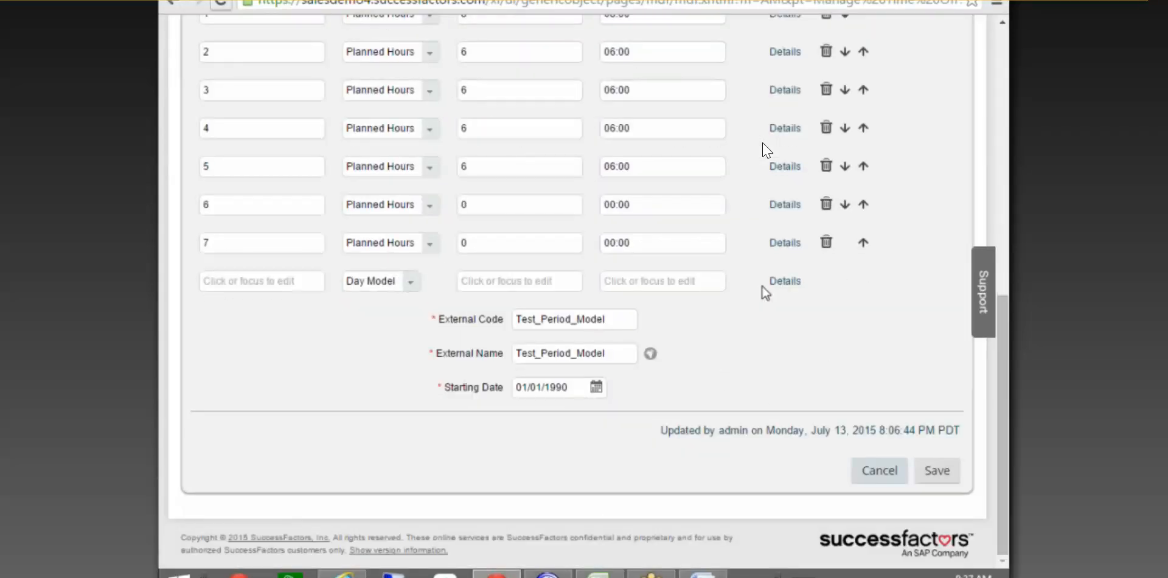
{"action": "left_click", "coordinate": [784, 282]}
{"action": "left_click", "coordinate": [577, 353]}
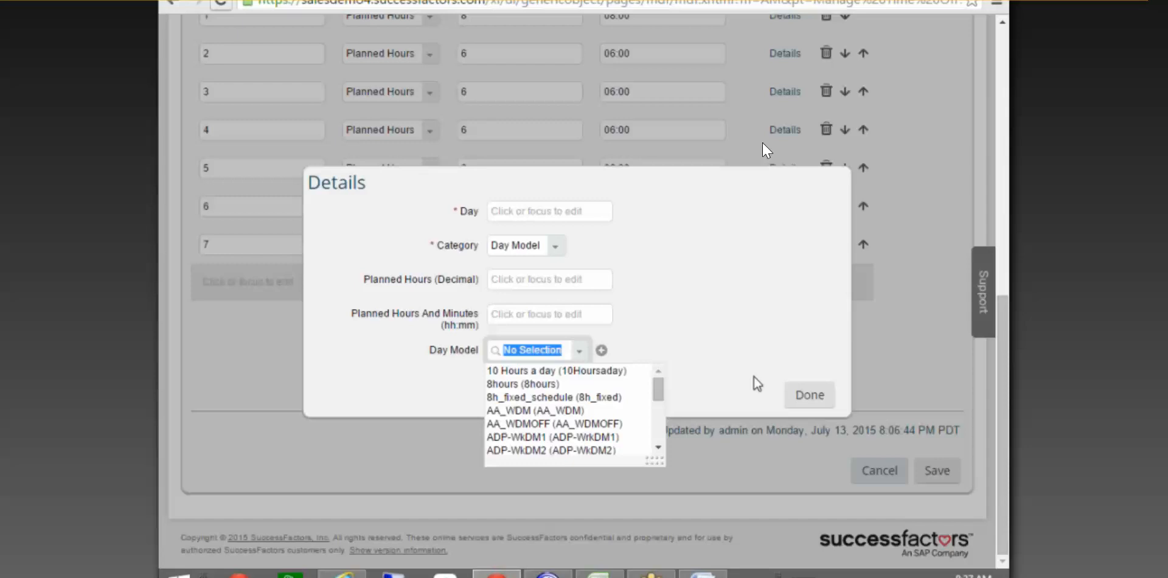
{"action": "left_click", "coordinate": [814, 391]}
{"action": "left_click", "coordinate": [814, 391]}
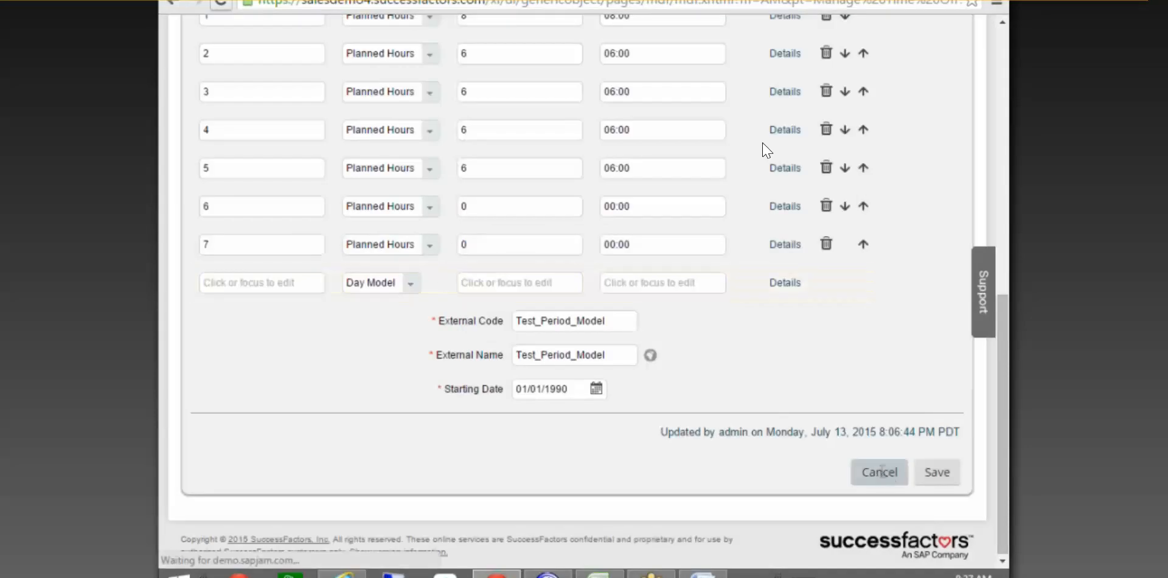
{"action": "left_click", "coordinate": [882, 473]}
{"action": "scroll", "coordinate": [814, 363], "scroll_direction": "up", "scroll_amount": 4}
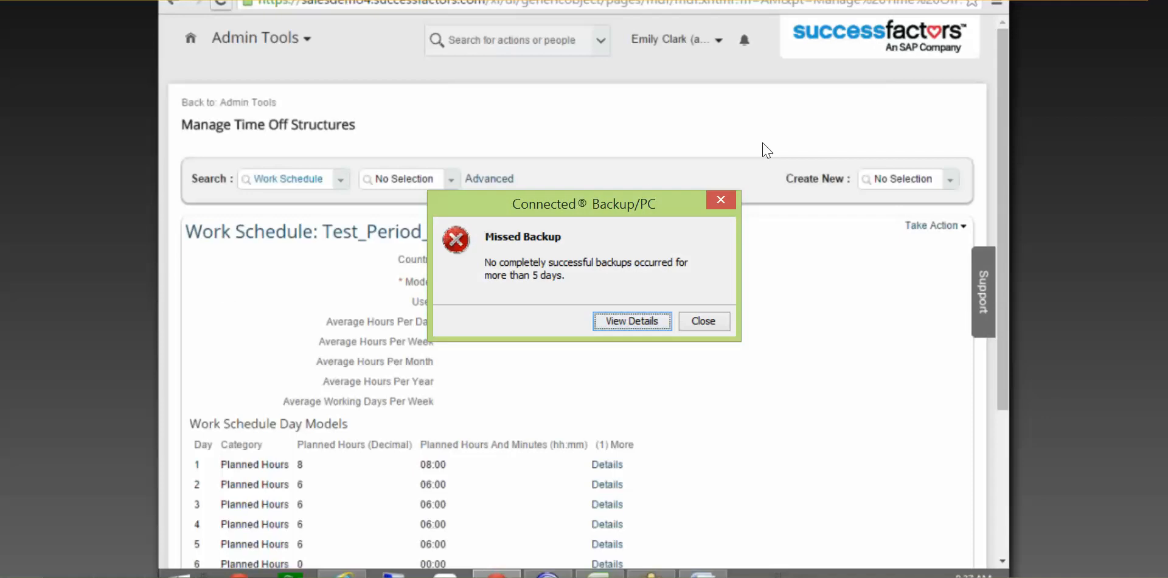
{"action": "scroll", "coordinate": [785, 140], "scroll_direction": "down", "scroll_amount": 2}
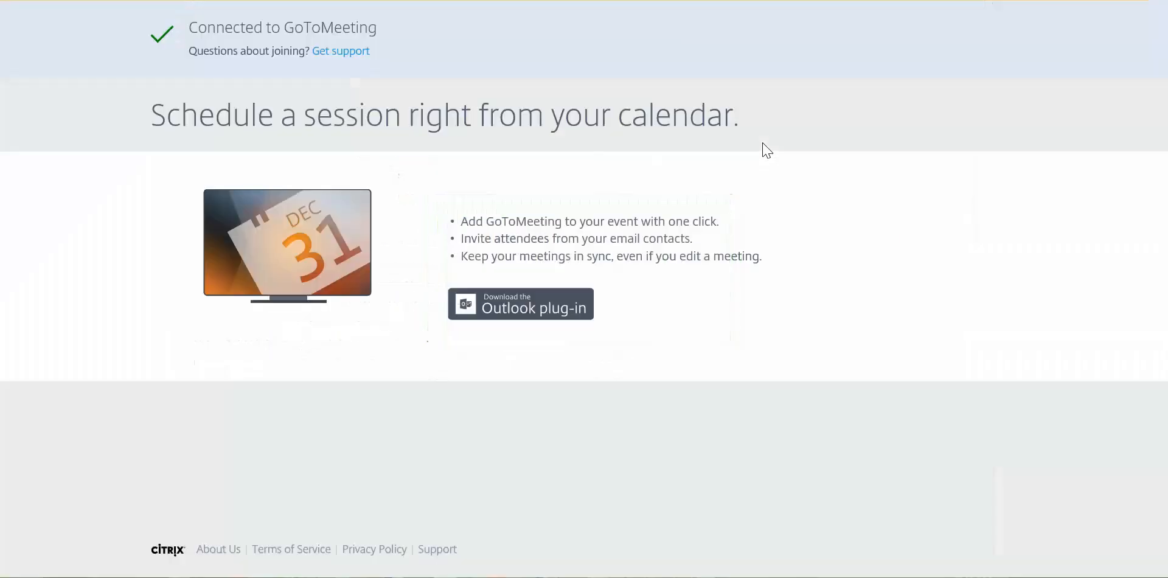
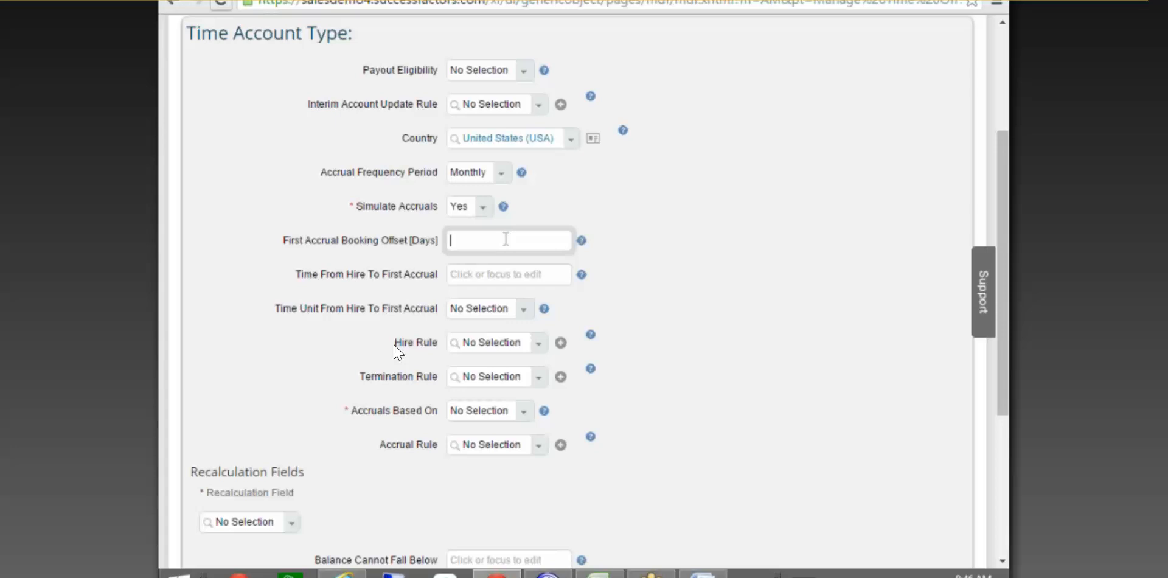
Try 6 as the time from hire to first accrual, then clear it again.
{"action": "left_click", "coordinate": [491, 274]}
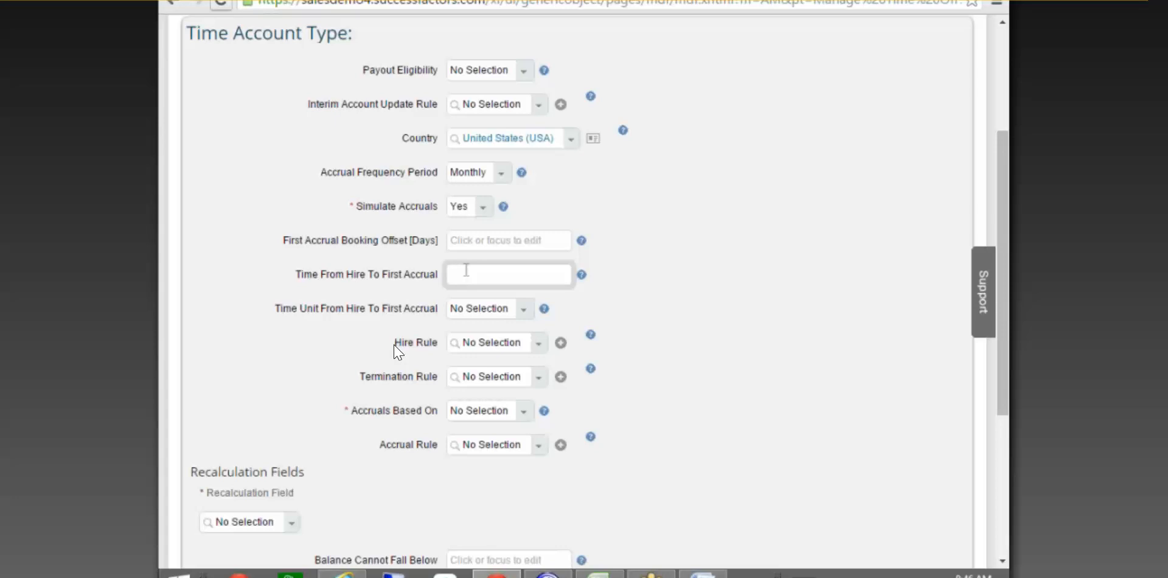
{"action": "type", "text": "6"}
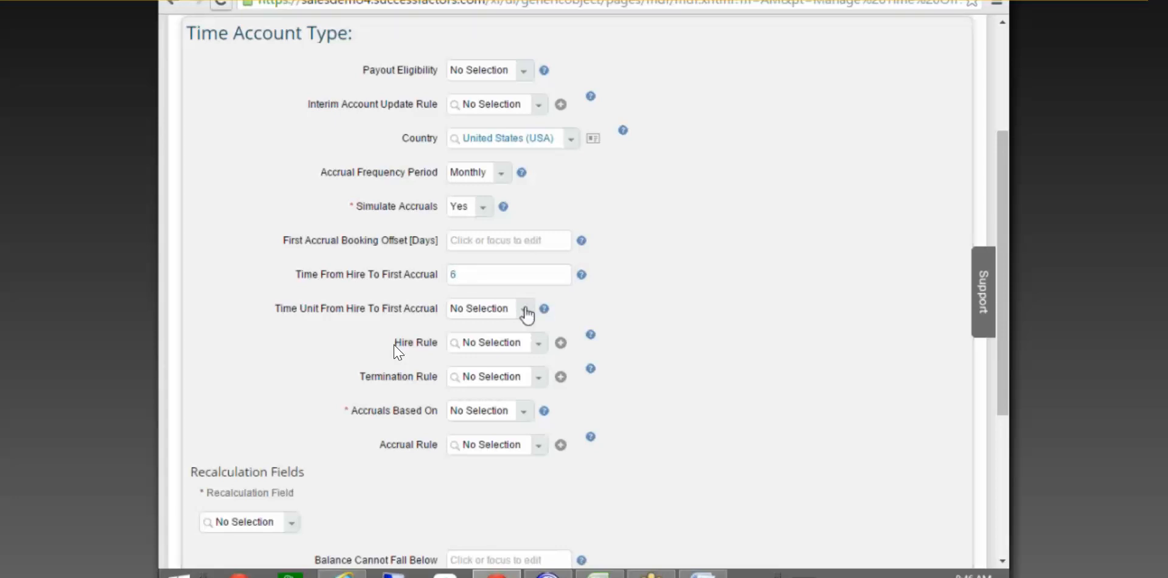
{"action": "left_click", "coordinate": [523, 309]}
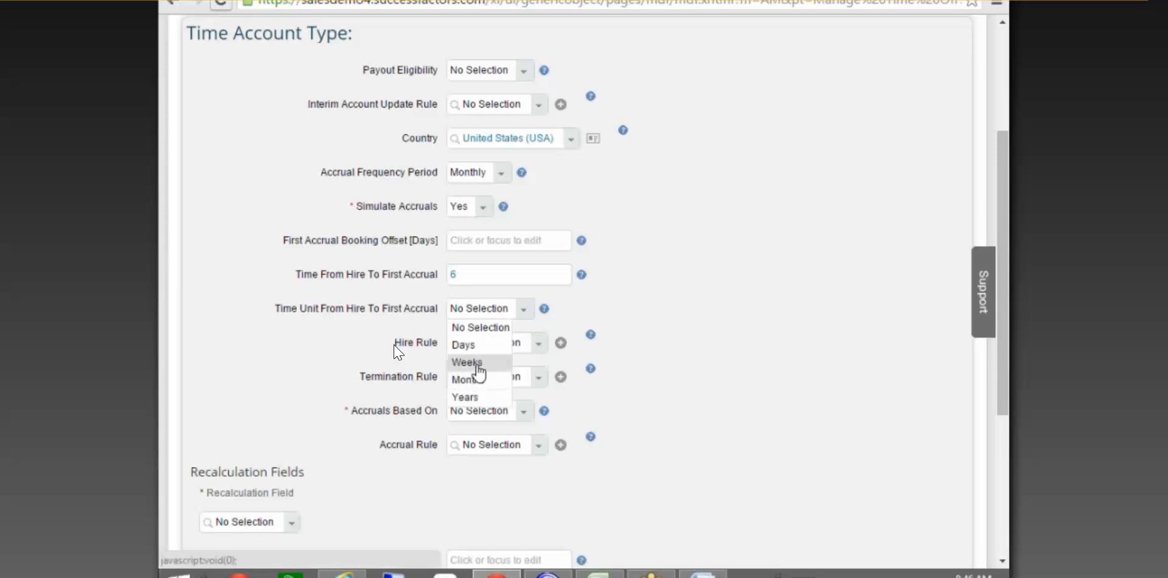
{"action": "left_click_drag", "start_coordinate": [520, 275], "coordinate": [321, 272]}
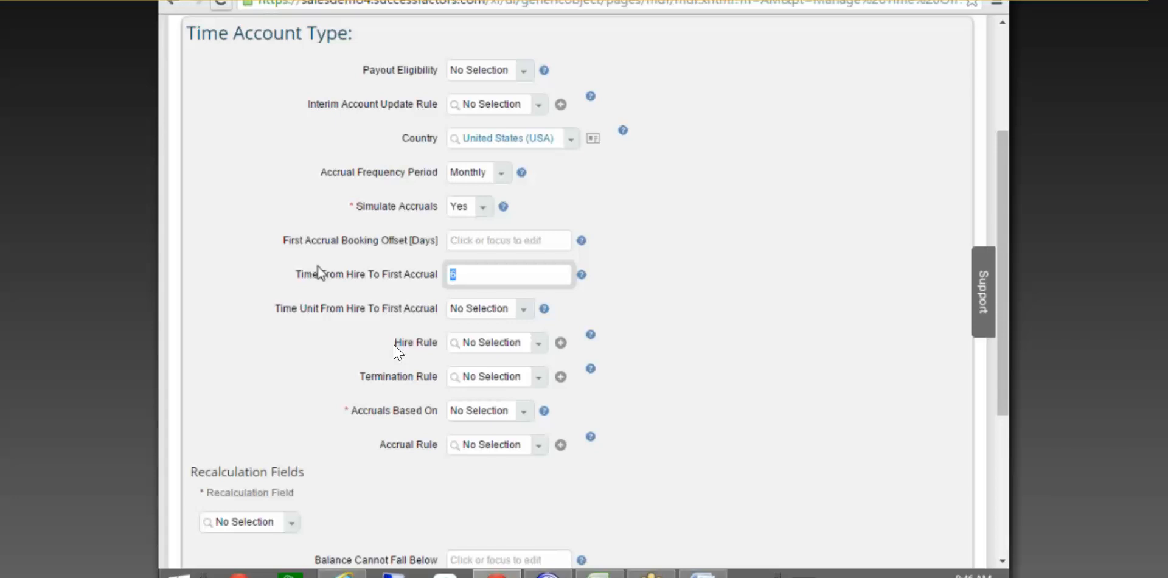
{"action": "key", "text": "BackSpace"}
{"action": "key", "text": "Tab"}
{"action": "key", "text": "Tab"}
{"action": "key", "text": "Tab"}
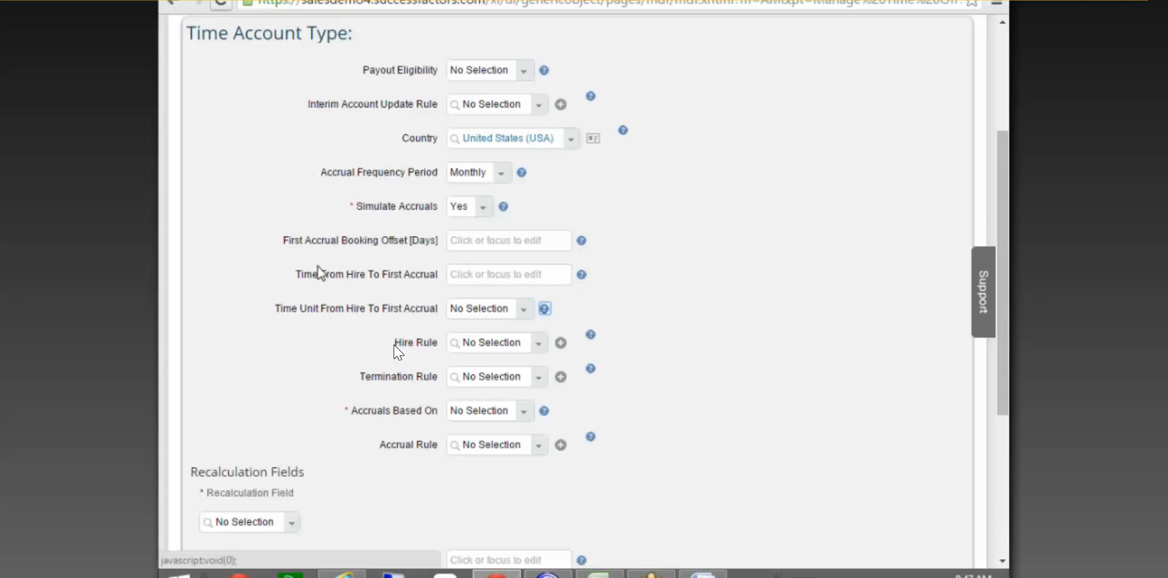
Look over the Hire Rule, Accruals Based On and Termination Rule fields without changing them.
{"action": "scroll", "coordinate": [518, 281], "scroll_direction": "down", "scroll_amount": 3}
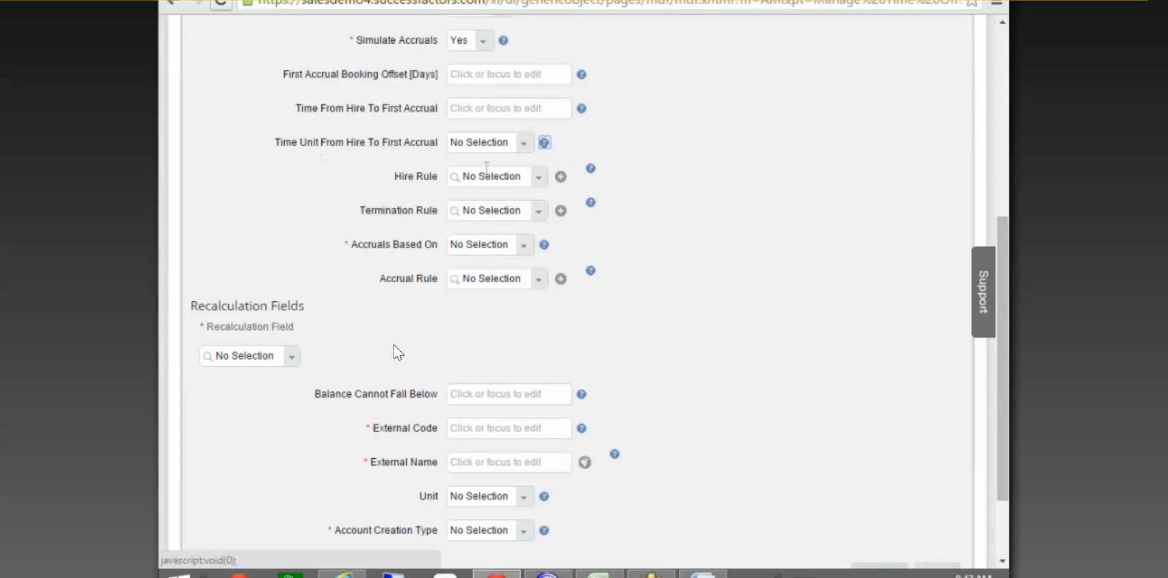
{"action": "left_click", "coordinate": [504, 170]}
{"action": "left_click", "coordinate": [485, 211]}
{"action": "left_click", "coordinate": [479, 247]}
{"action": "left_click", "coordinate": [617, 260]}
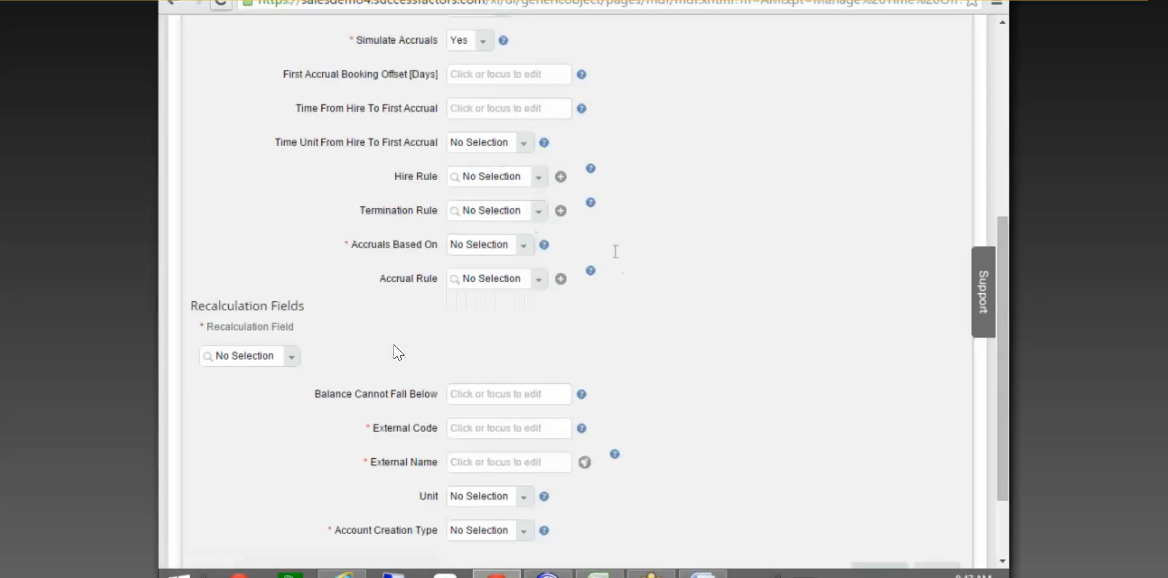
{"action": "left_click", "coordinate": [485, 177]}
{"action": "left_click", "coordinate": [492, 210]}
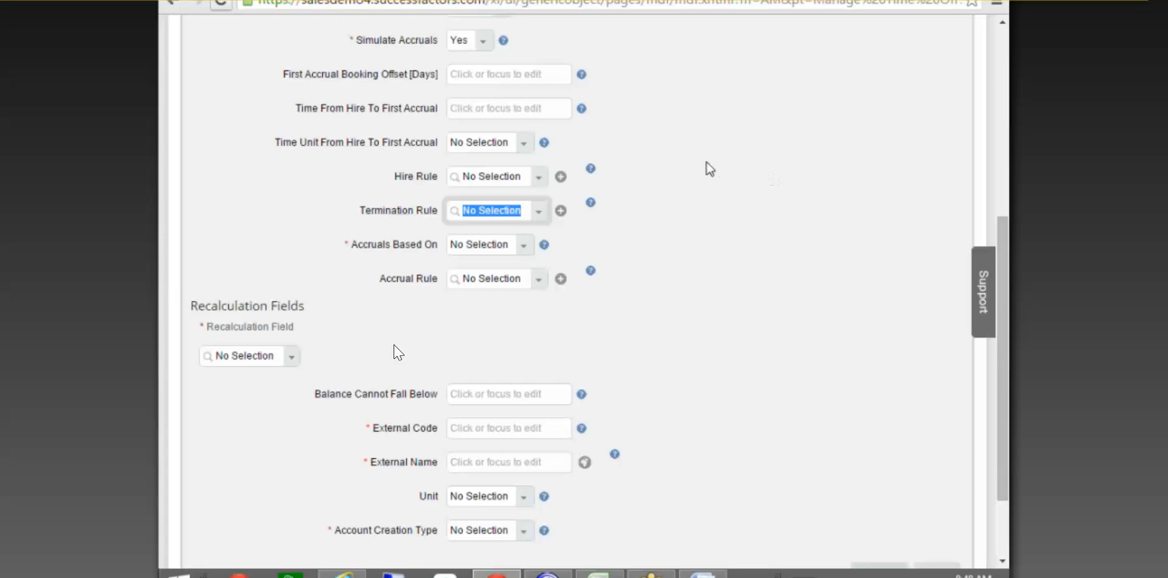
Enter 6 Weeks as the time from hire to first accrual.
{"action": "left_click", "coordinate": [523, 142]}
{"action": "left_click", "coordinate": [528, 143]}
{"action": "left_click", "coordinate": [529, 145]}
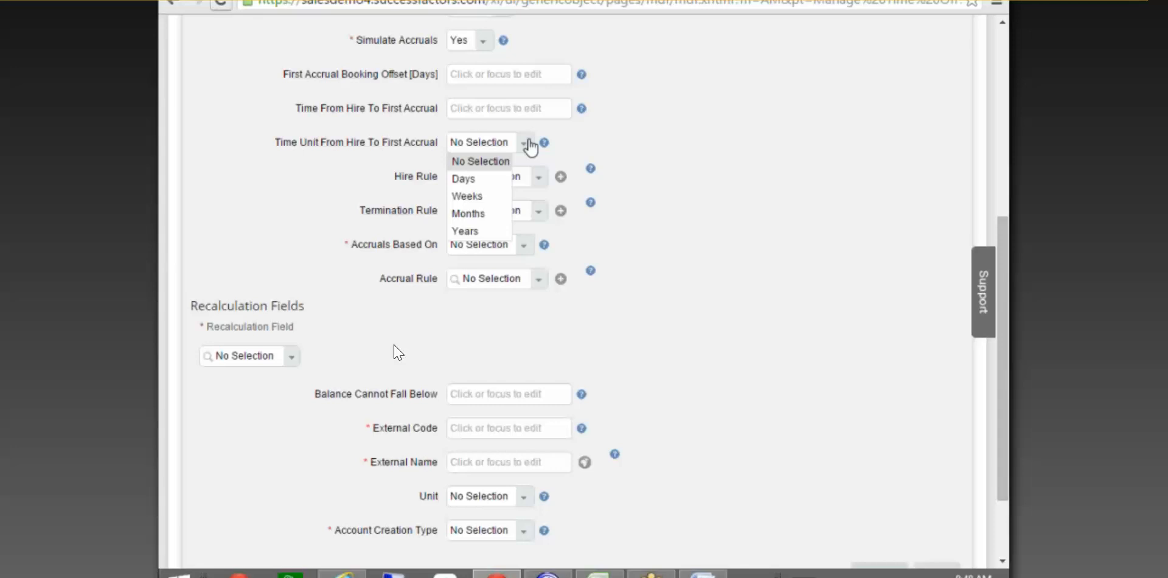
{"action": "left_click", "coordinate": [487, 117]}
{"action": "type", "text": "6"}
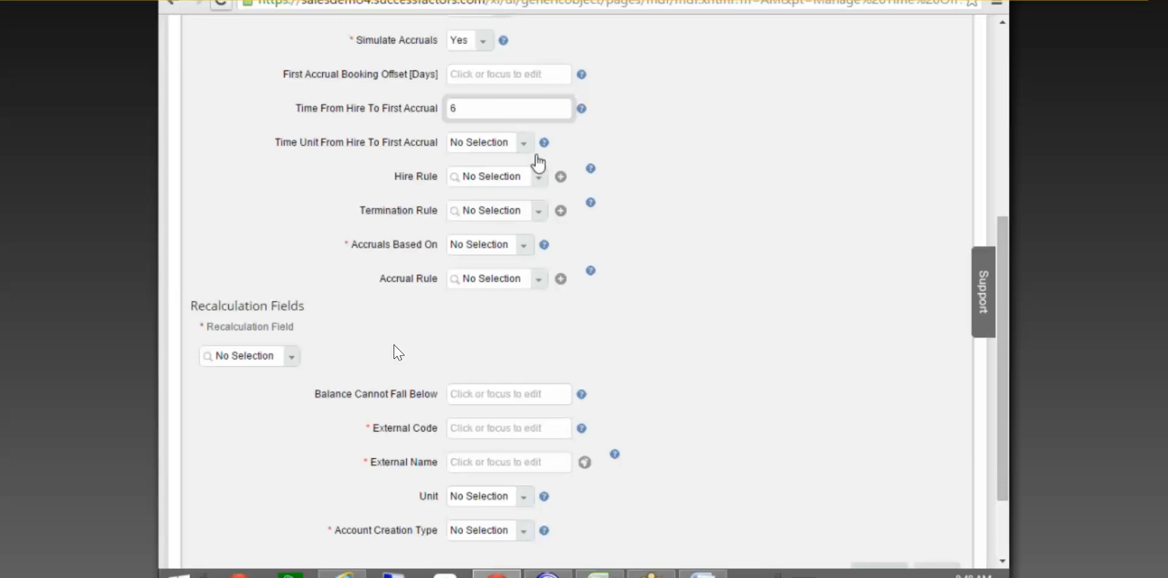
{"action": "left_click", "coordinate": [519, 146]}
{"action": "left_click", "coordinate": [471, 197]}
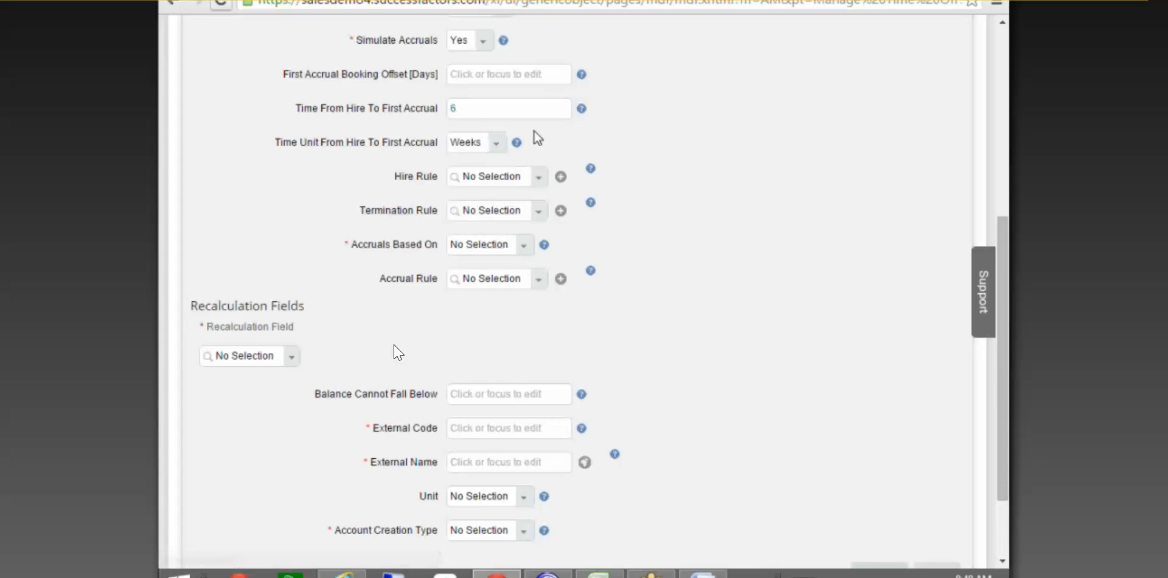
Switch the unit to Months, then reset it to No Selection and clear the 6.
{"action": "left_click", "coordinate": [500, 143]}
{"action": "left_click", "coordinate": [470, 214]}
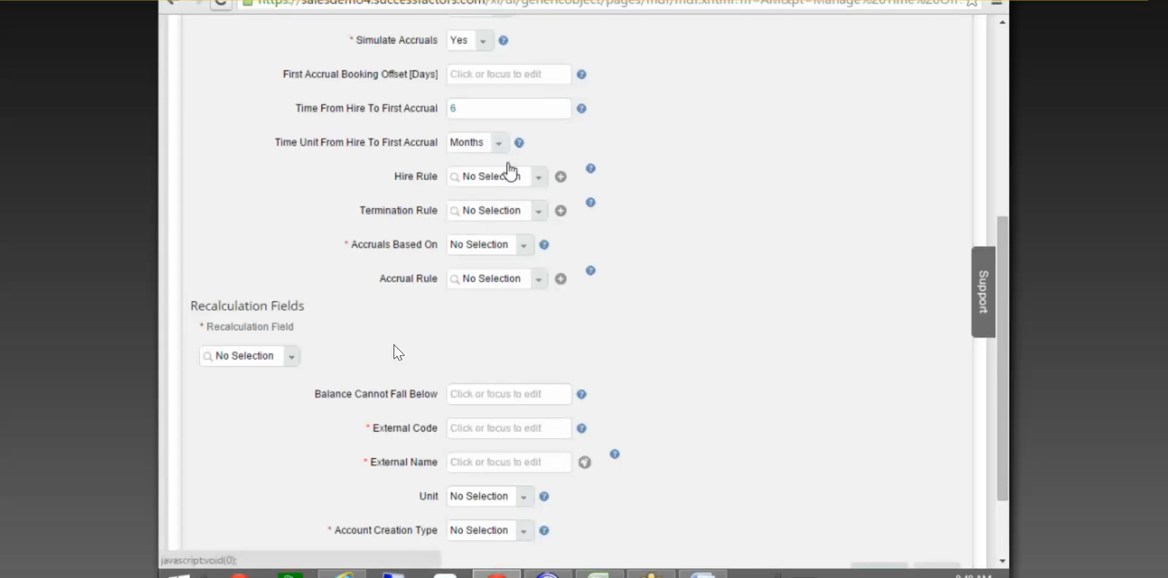
{"action": "left_click", "coordinate": [501, 144]}
{"action": "left_click", "coordinate": [479, 162]}
{"action": "left_click", "coordinate": [370, 108]}
{"action": "key", "text": "BackSpace"}
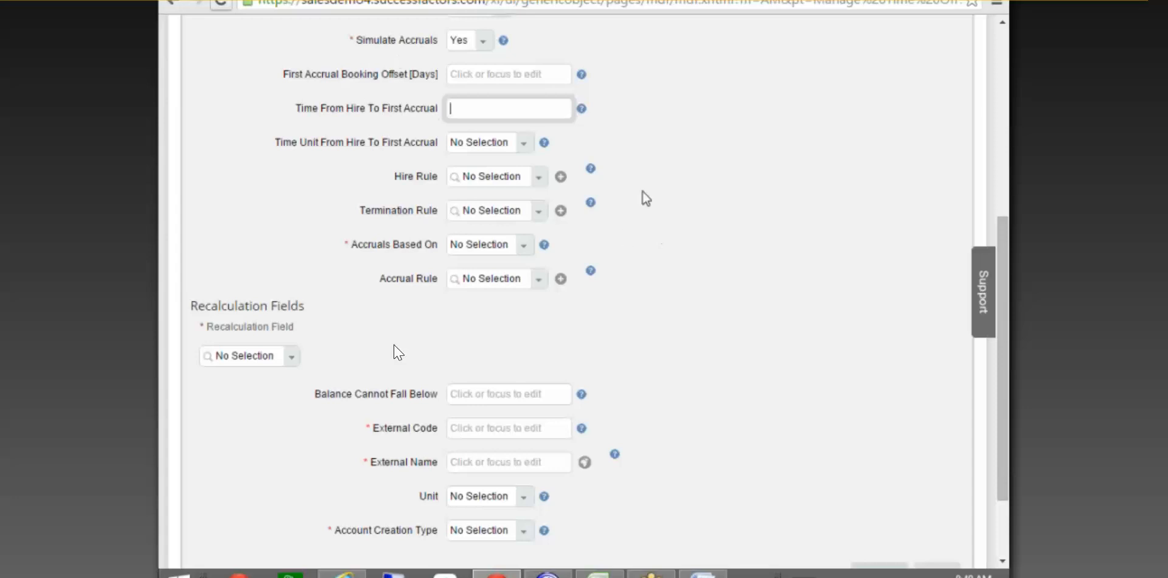
Set Accruals Based On to Standard.
{"action": "scroll", "coordinate": [639, 207], "scroll_direction": "down", "scroll_amount": 3}
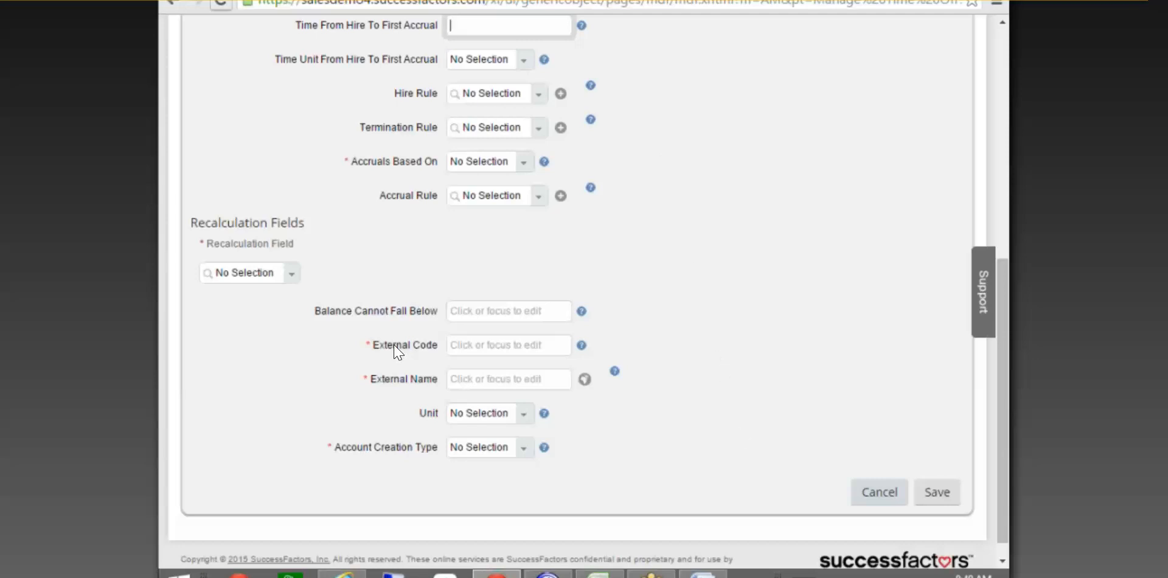
{"action": "left_click", "coordinate": [520, 163]}
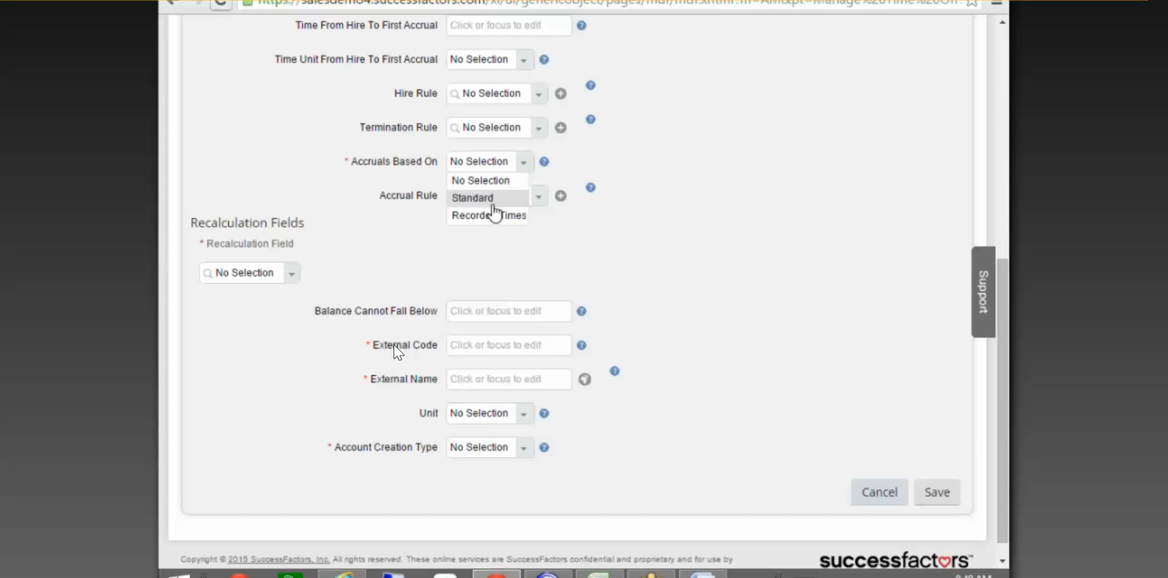
{"action": "left_click", "coordinate": [493, 196]}
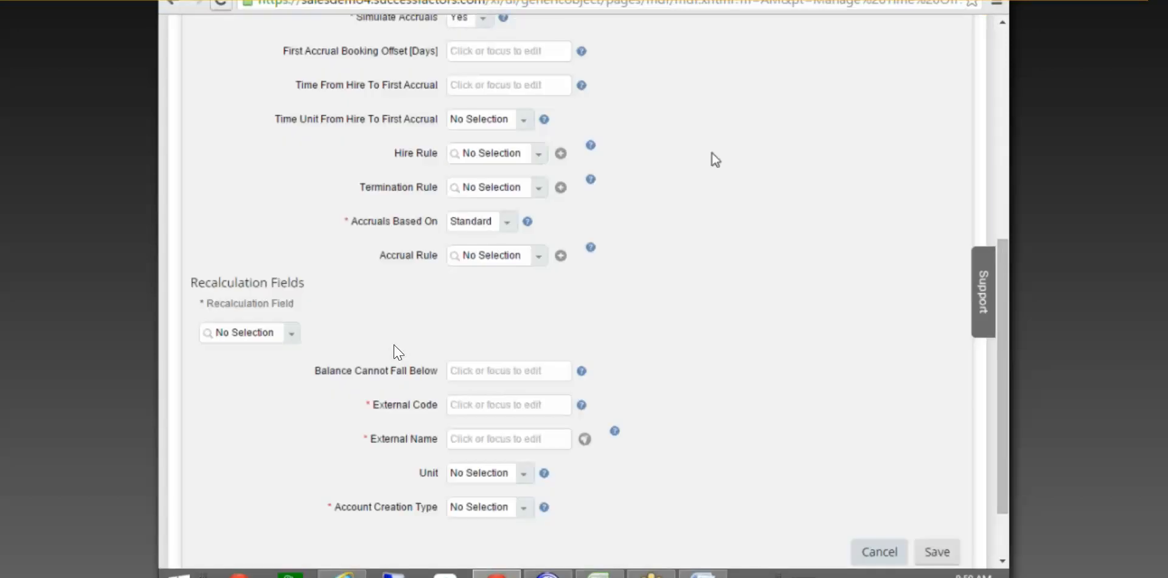
{"action": "scroll", "coordinate": [721, 136], "scroll_direction": "up", "scroll_amount": 2}
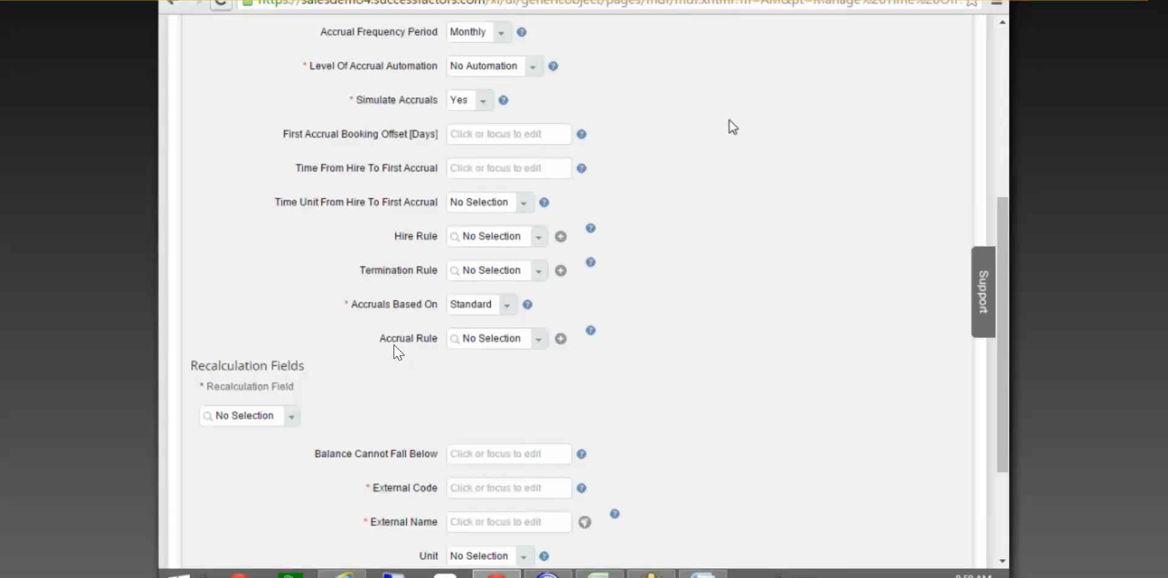
{"action": "scroll", "coordinate": [730, 117], "scroll_direction": "up", "scroll_amount": 4}
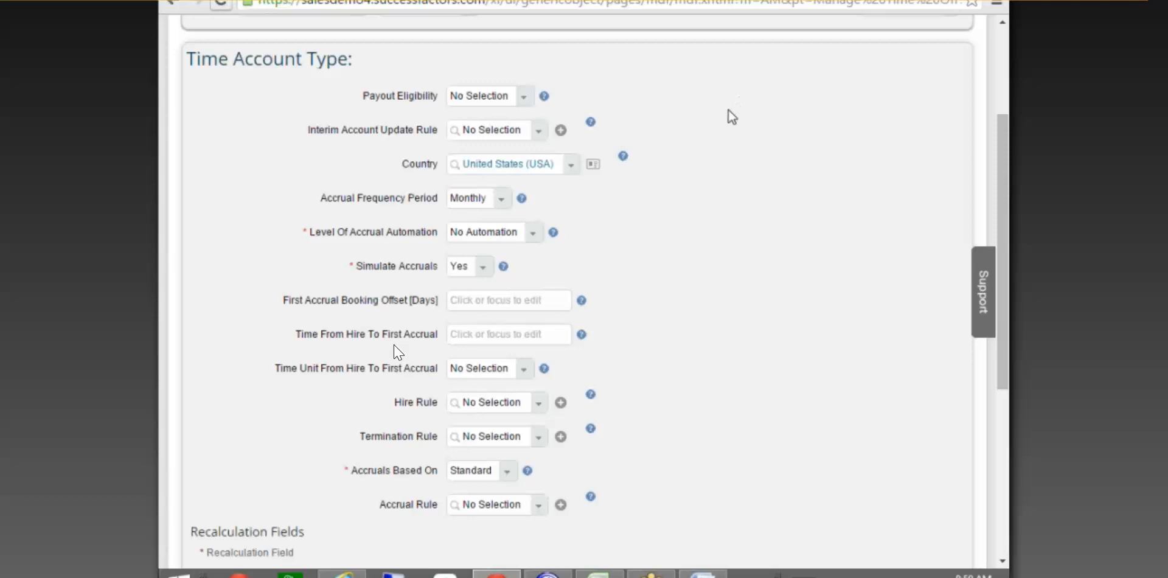
{"action": "scroll", "coordinate": [730, 131], "scroll_direction": "down", "scroll_amount": 2}
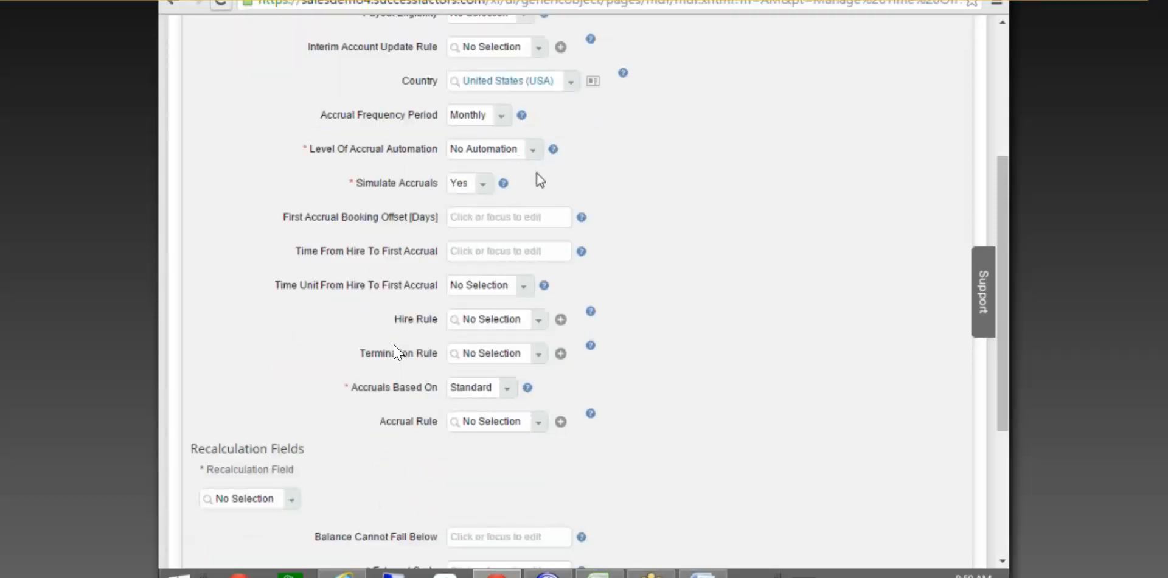
{"action": "left_click", "coordinate": [534, 149]}
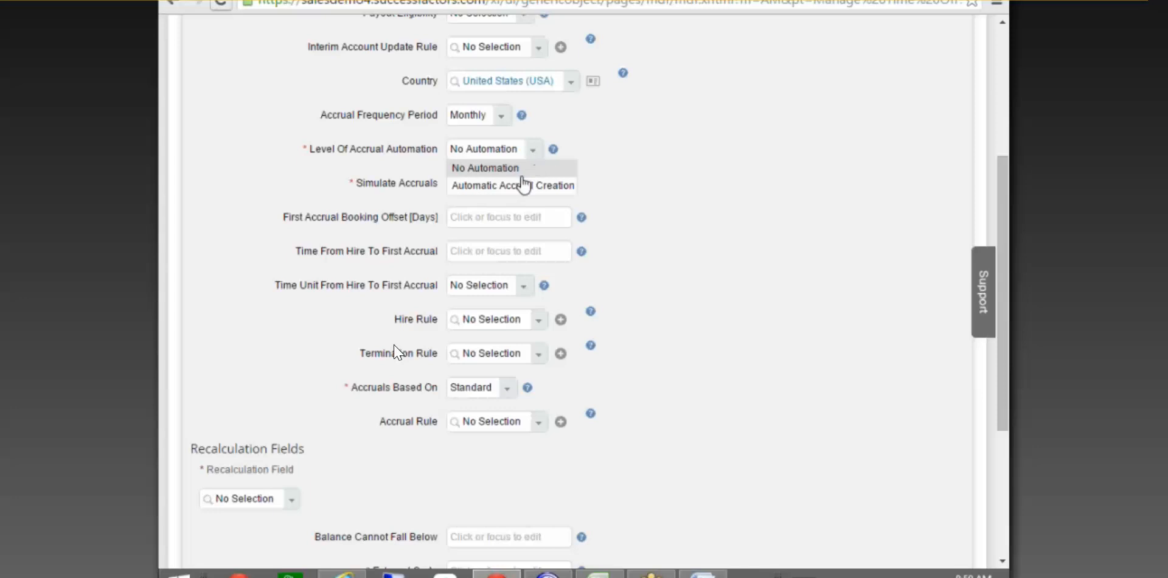
{"action": "left_click", "coordinate": [669, 164]}
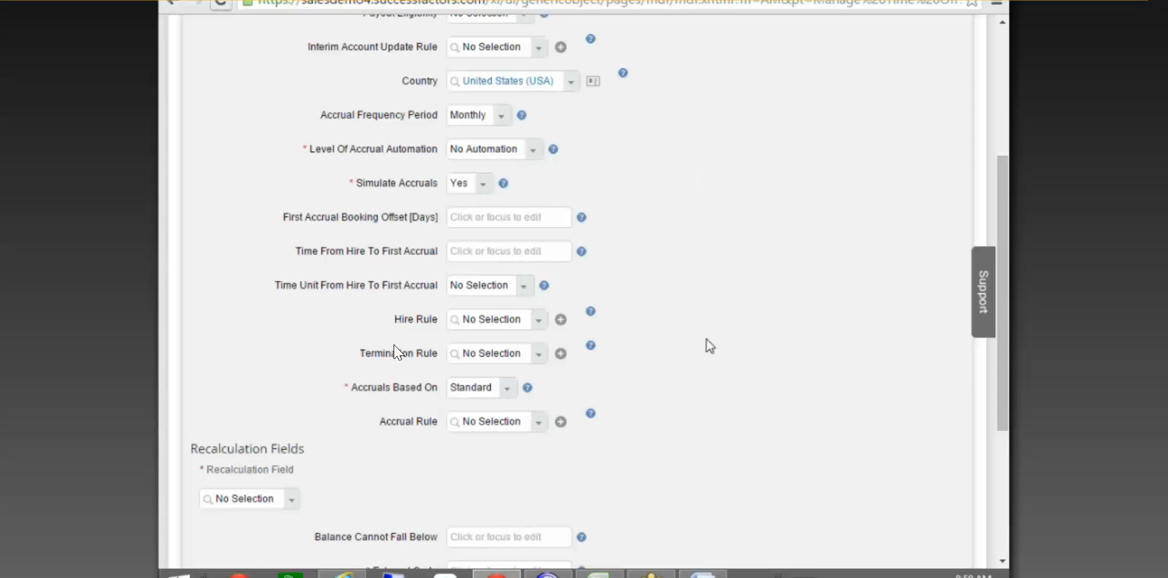
{"action": "scroll", "coordinate": [667, 182], "scroll_direction": "down", "scroll_amount": 3}
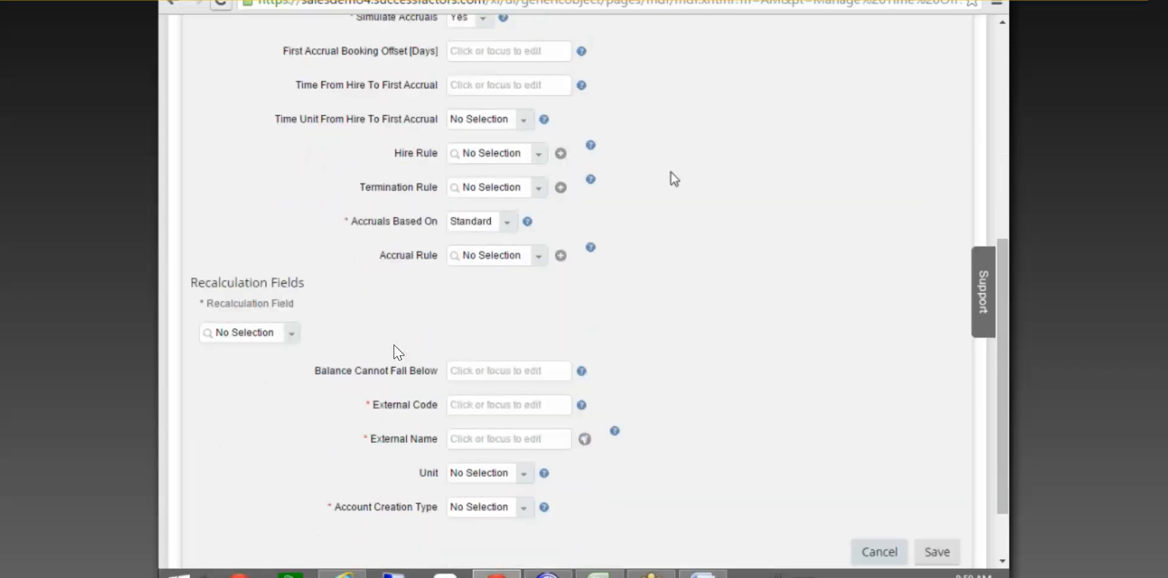
{"action": "scroll", "coordinate": [668, 173], "scroll_direction": "down", "scroll_amount": 2}
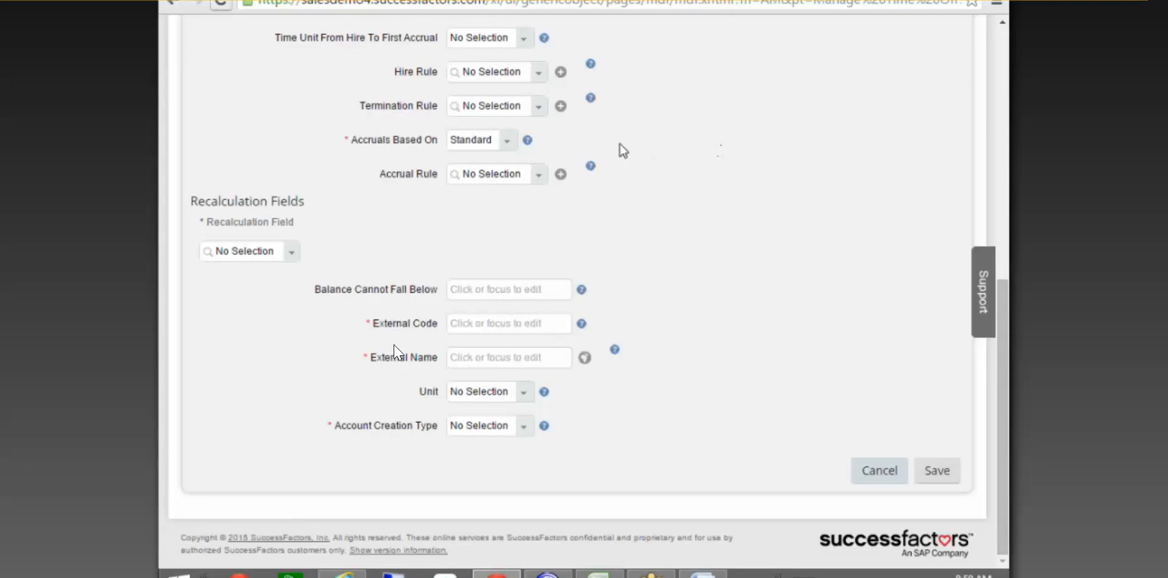
{"action": "left_click", "coordinate": [515, 290]}
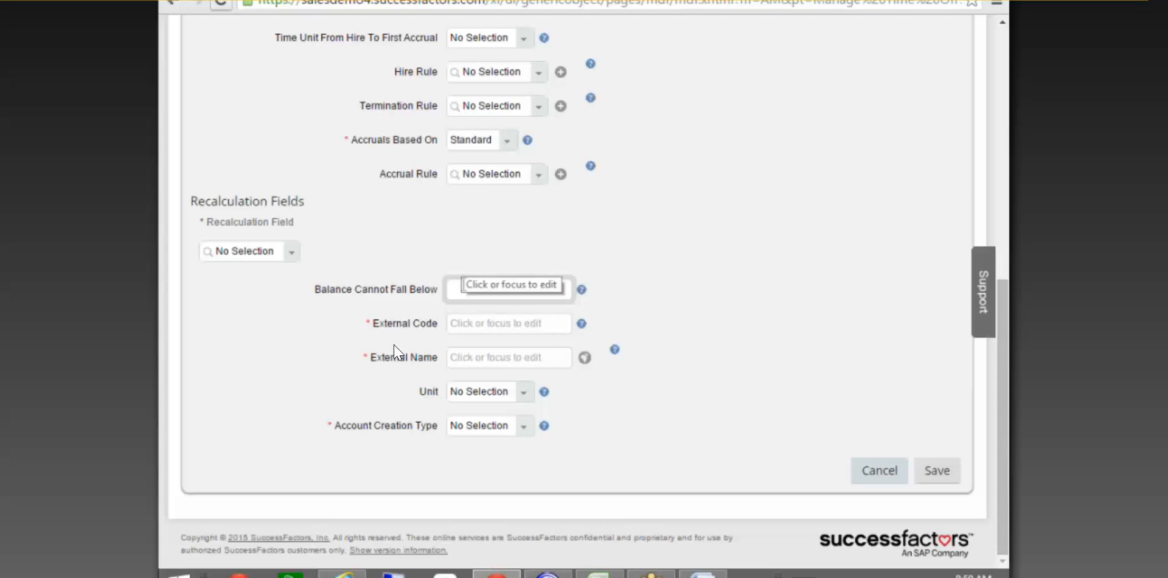
{"action": "type", "text": "-5"}
{"action": "left_click", "coordinate": [651, 343]}
{"action": "left_click", "coordinate": [502, 288]}
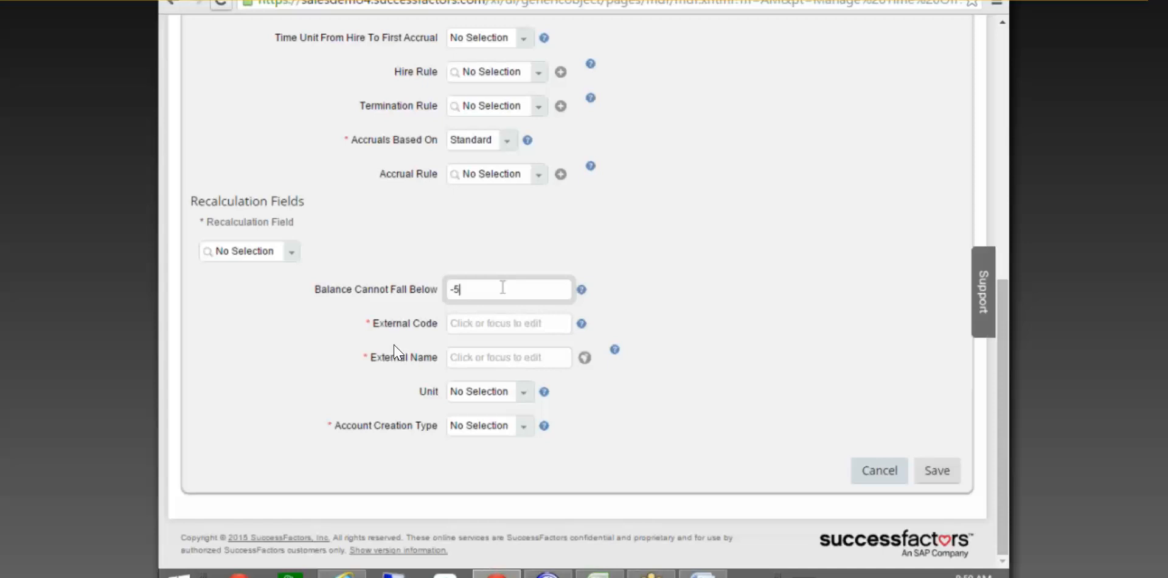
{"action": "key", "text": "BackSpace"}
{"action": "key", "text": "BackSpace"}
{"action": "left_click", "coordinate": [668, 248]}
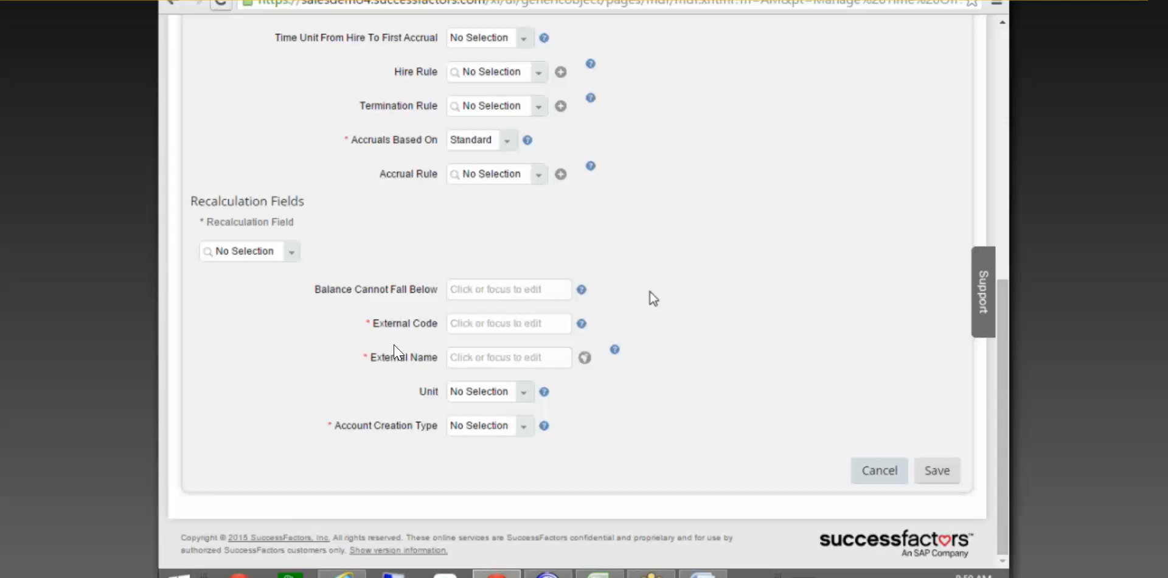
{"action": "left_click", "coordinate": [524, 289]}
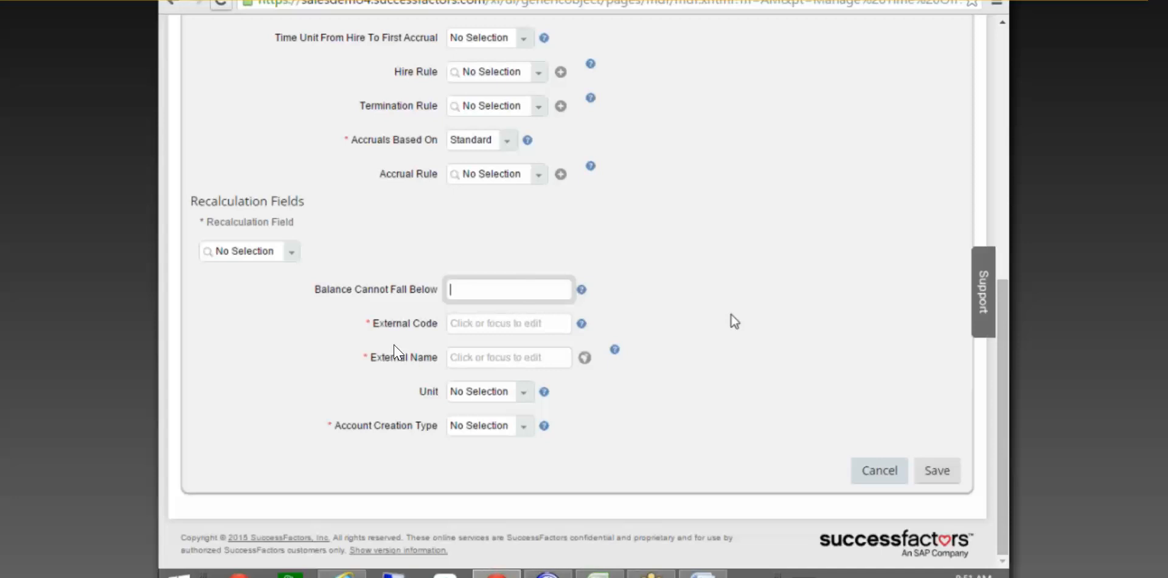
{"action": "type", "text": "0"}
{"action": "key", "text": "BackSpace"}
{"action": "type", "text": "-100"}
{"action": "key", "text": "BackSpace"}
{"action": "key", "text": "BackSpace"}
{"action": "key", "text": "BackSpace"}
{"action": "key", "text": "BackSpace"}
{"action": "left_click", "coordinate": [733, 320]}
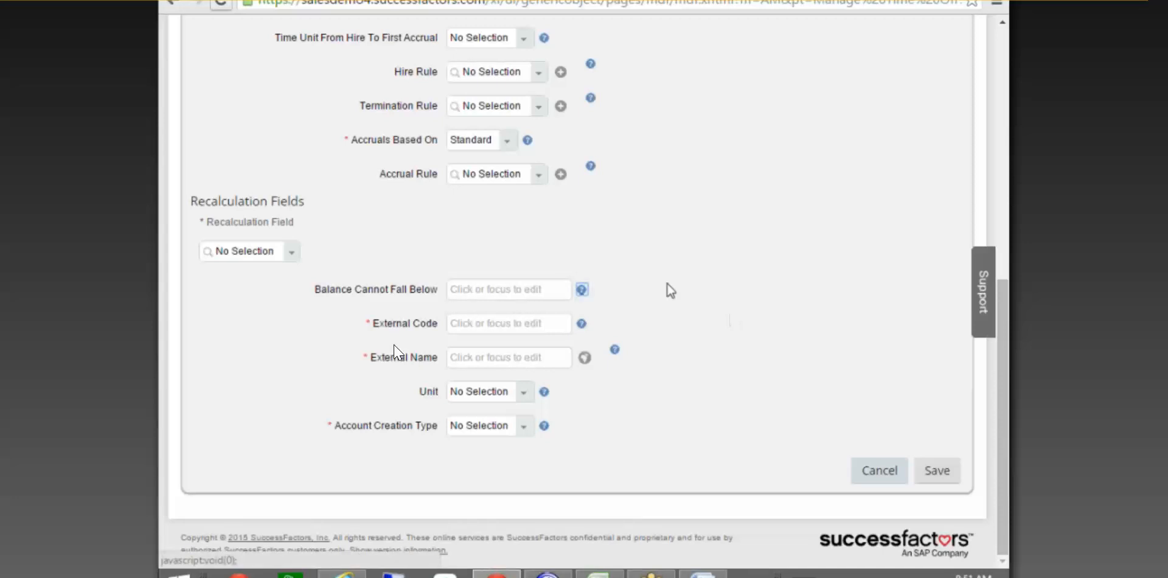
{"action": "left_click", "coordinate": [476, 330]}
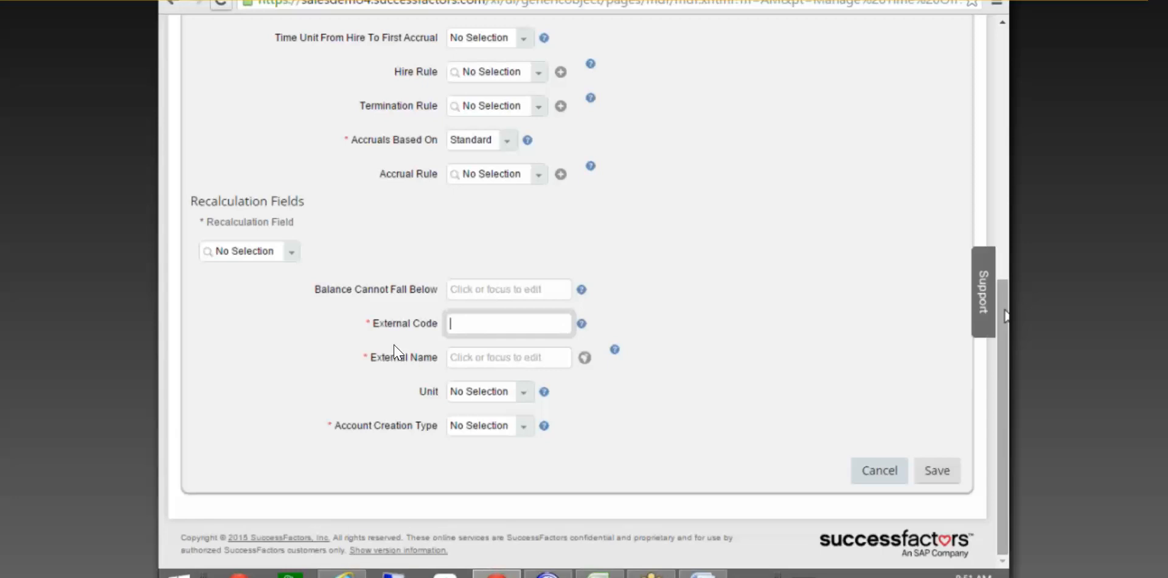
Enter Vacation_July_USA as the External Code.
{"action": "scroll", "coordinate": [397, 352], "scroll_direction": "up", "scroll_amount": 4}
{"action": "scroll", "coordinate": [397, 351], "scroll_direction": "up", "scroll_amount": 1}
{"action": "scroll", "coordinate": [397, 351], "scroll_direction": "down", "scroll_amount": 5}
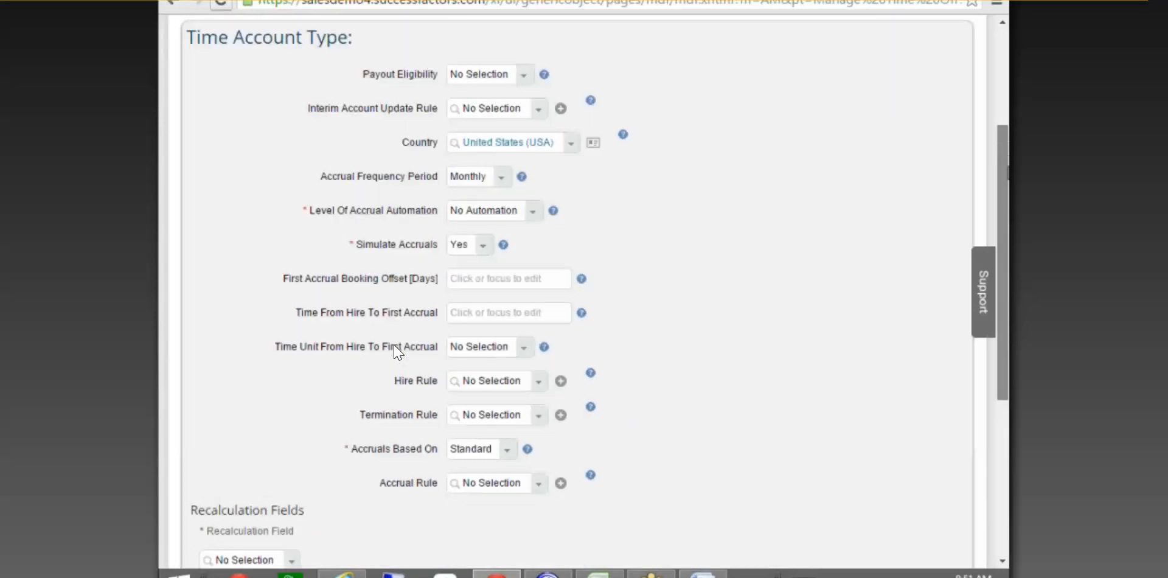
{"action": "type", "text": "Vacation)"}
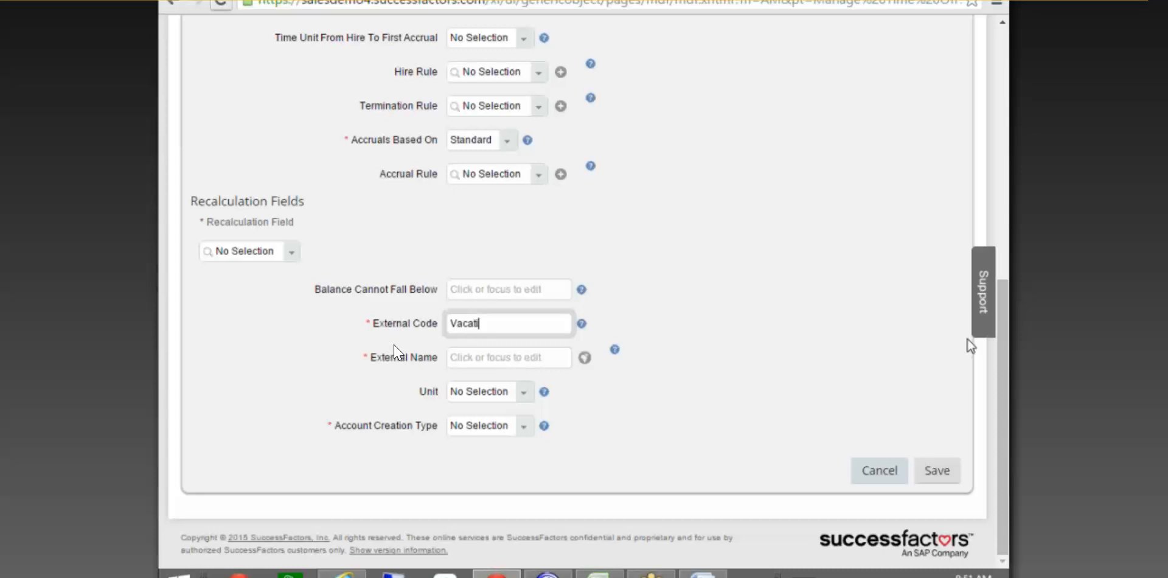
{"action": "key", "text": "BackSpace"}
{"action": "type", "text": "_July_u"}
{"action": "key", "text": "BackSpace"}
{"action": "type", "text": "USA"}
Set the External Name to Vacation USA and the Unit to Day(s).
{"action": "left_click", "coordinate": [500, 360]}
{"action": "type", "text": "Vacation"}
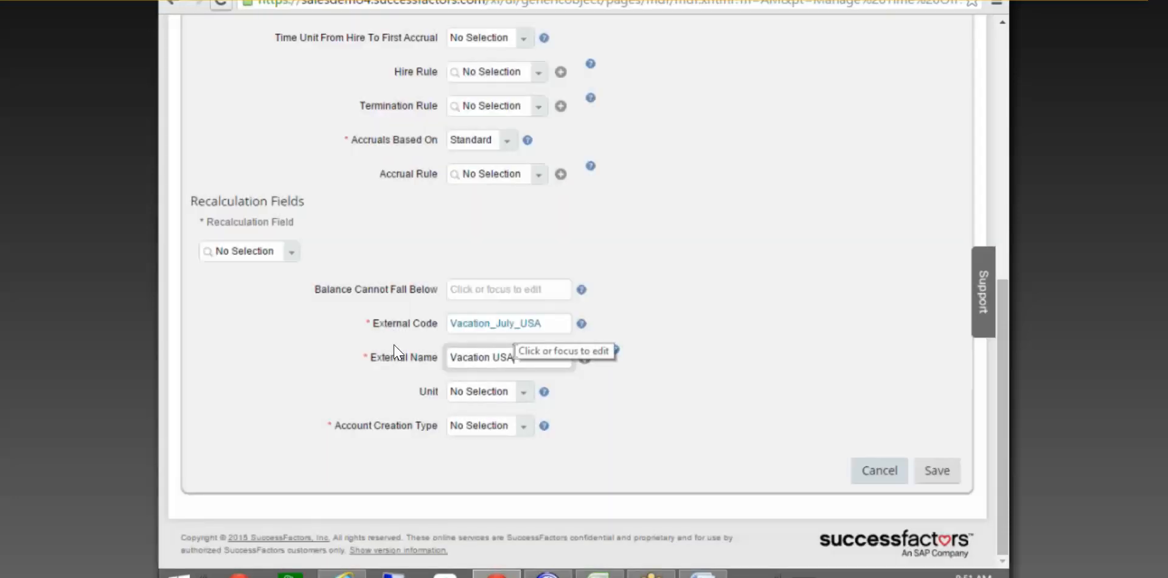
{"action": "left_click", "coordinate": [524, 395]}
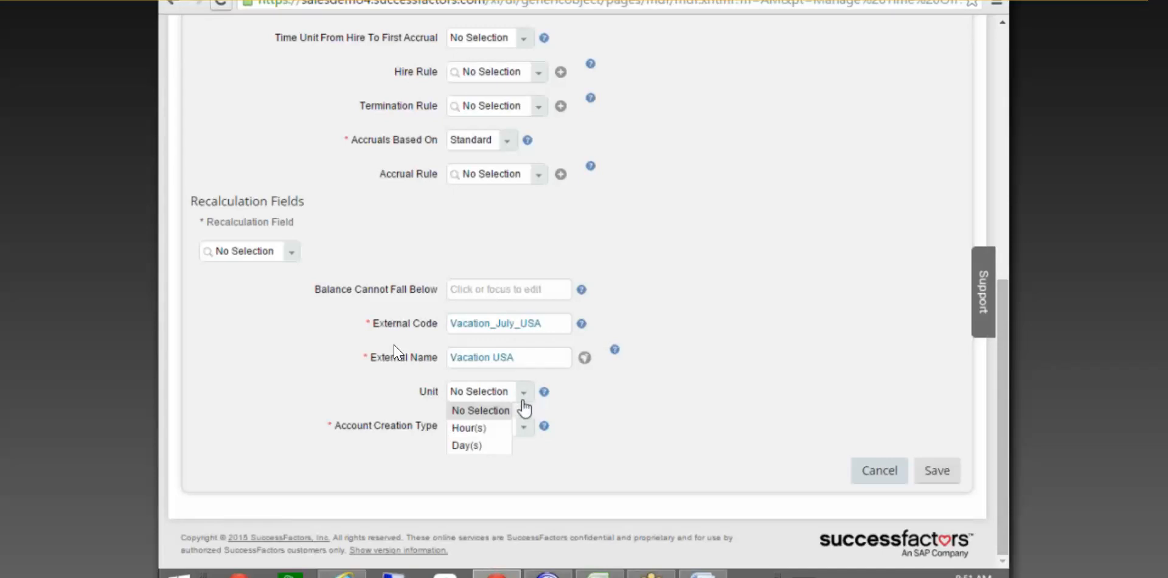
{"action": "left_click", "coordinate": [470, 448]}
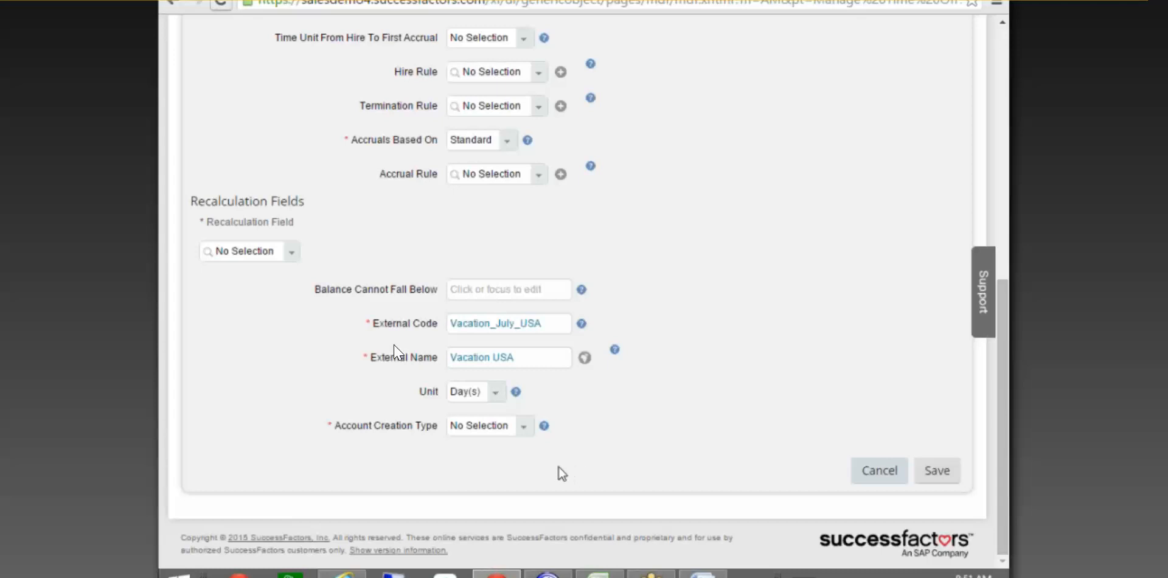
{"action": "left_click", "coordinate": [531, 438]}
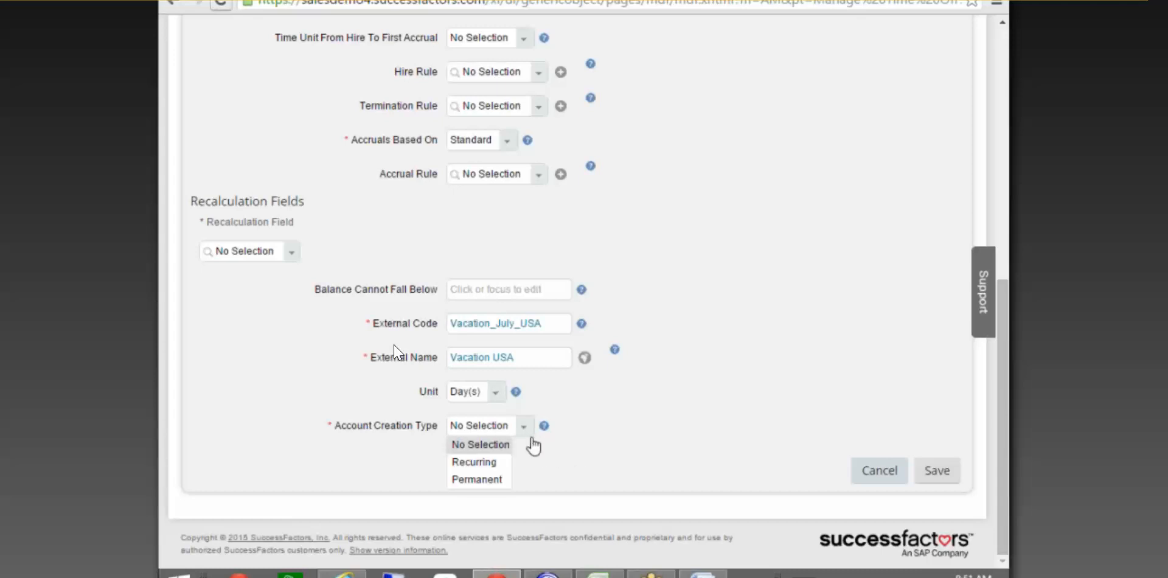
Set Account Creation Type to Recurring and view the Account Booking Offset explanation.
{"action": "left_click", "coordinate": [492, 465]}
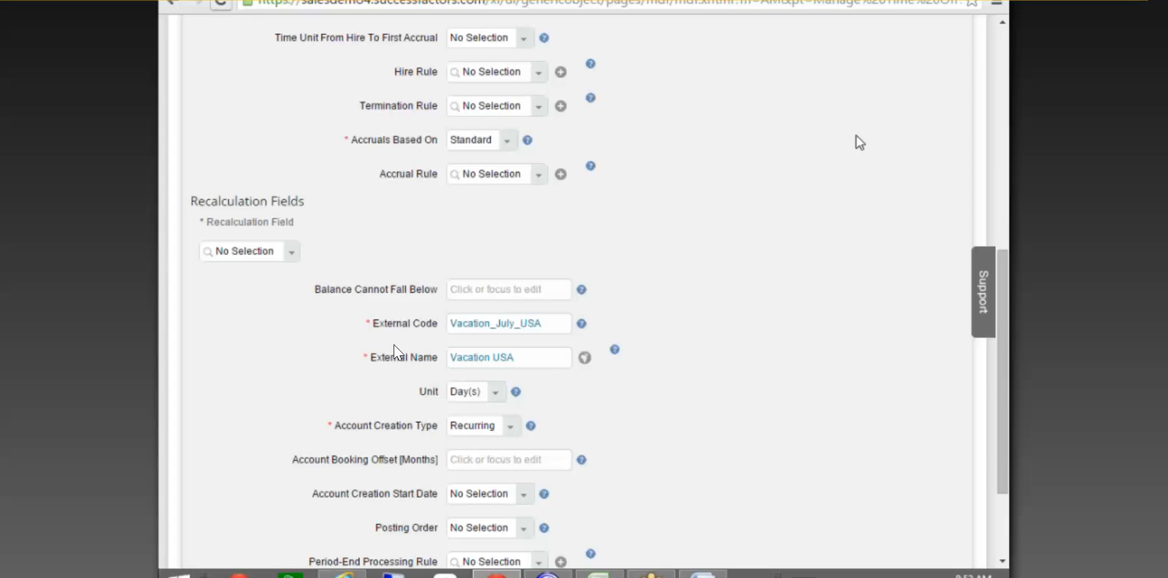
{"action": "left_click_drag", "start_coordinate": [1005, 281], "coordinate": [1005, 259]}
{"action": "scroll", "coordinate": [397, 352], "scroll_direction": "up", "scroll_amount": 5}
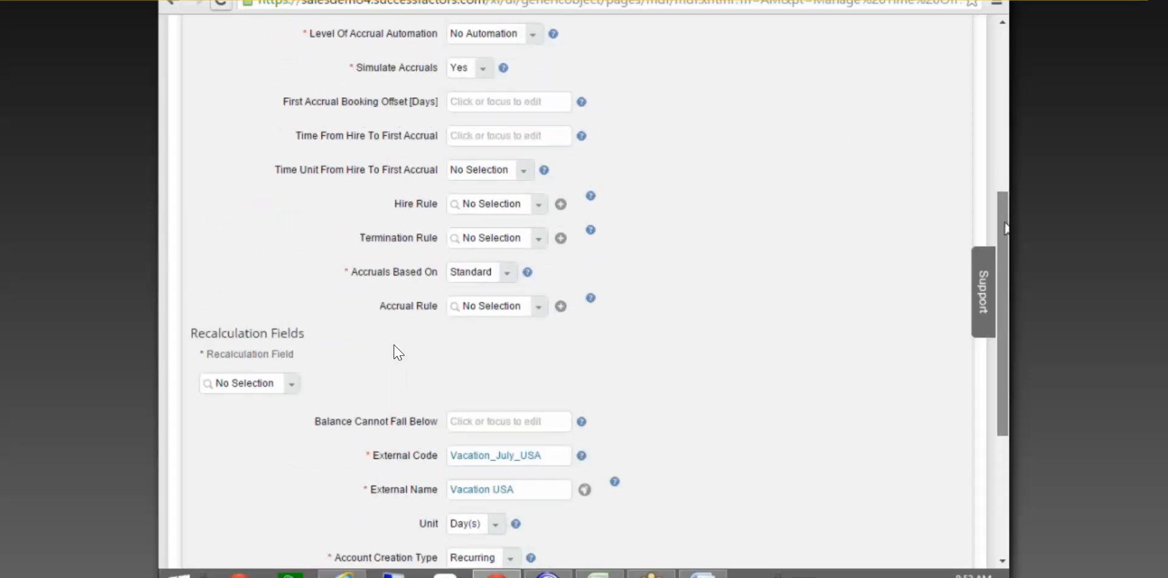
{"action": "scroll", "coordinate": [396, 351], "scroll_direction": "down", "scroll_amount": 6}
{"action": "scroll", "coordinate": [397, 352], "scroll_direction": "down", "scroll_amount": 3}
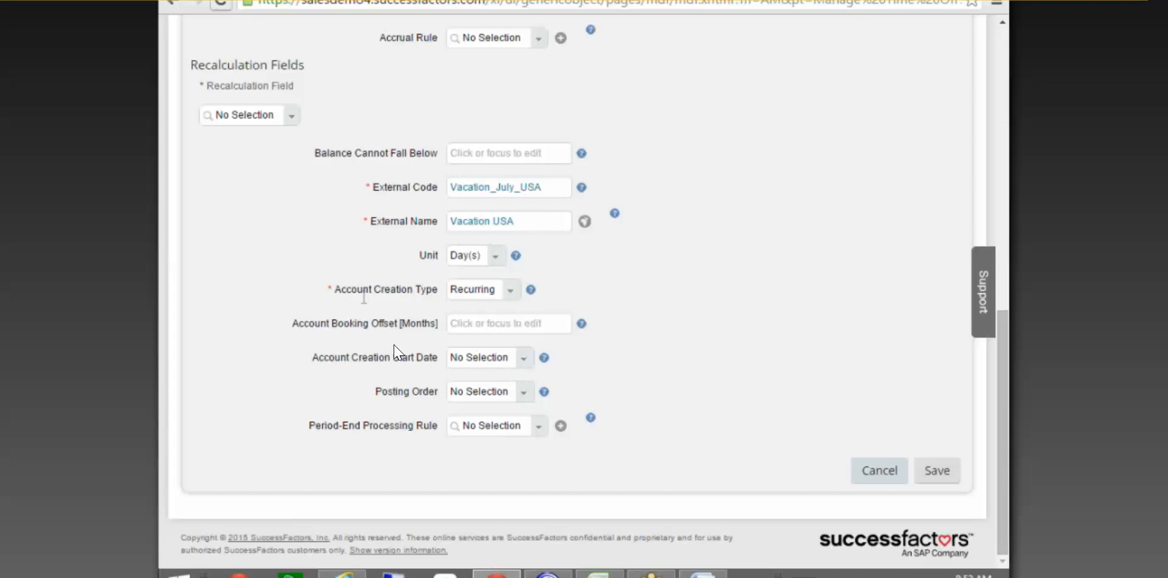
{"action": "left_click", "coordinate": [498, 325]}
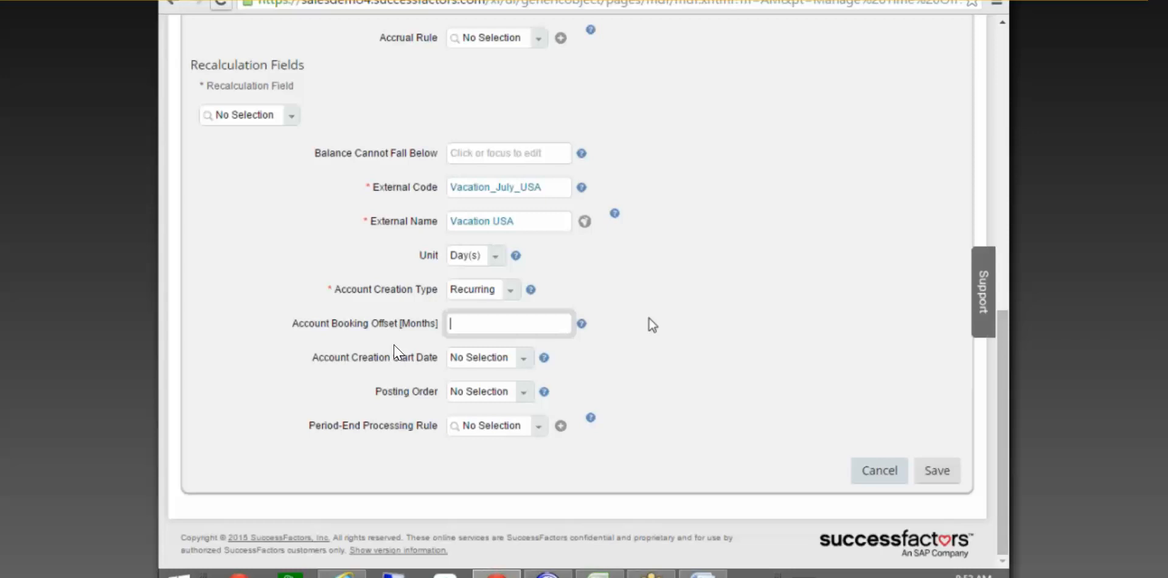
{"action": "left_click", "coordinate": [582, 326]}
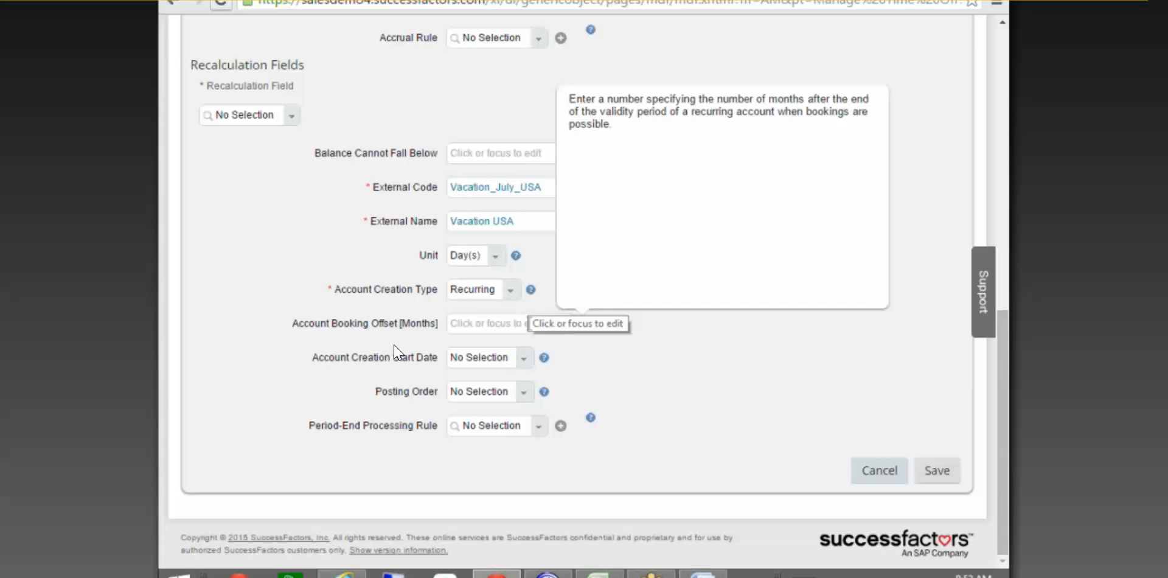
{"action": "left_click", "coordinate": [529, 323]}
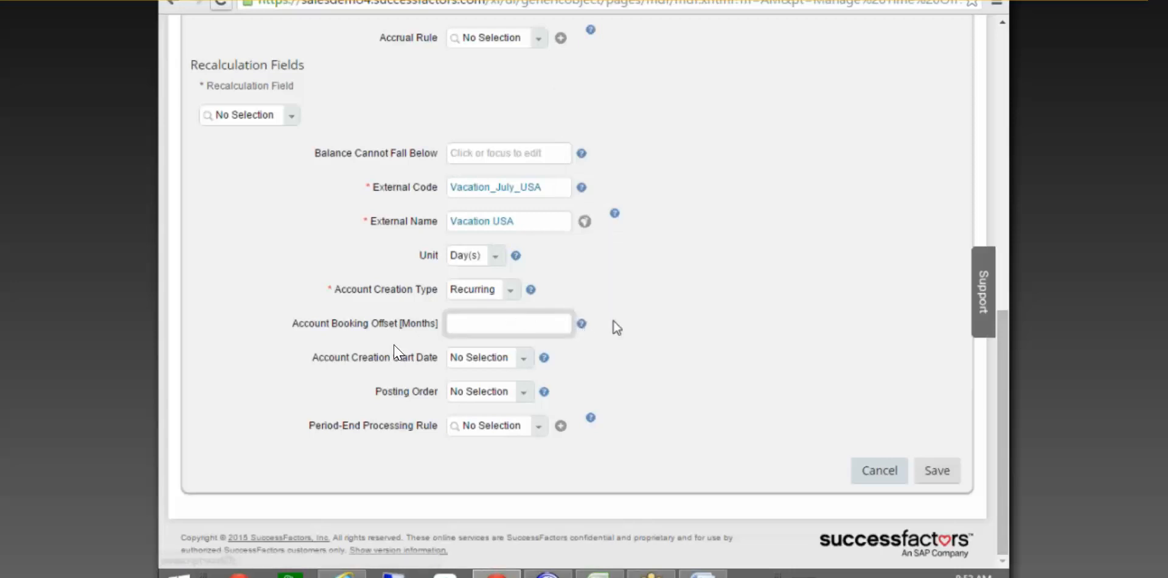
{"action": "left_click_drag", "start_coordinate": [1002, 358], "coordinate": [1004, 84]}
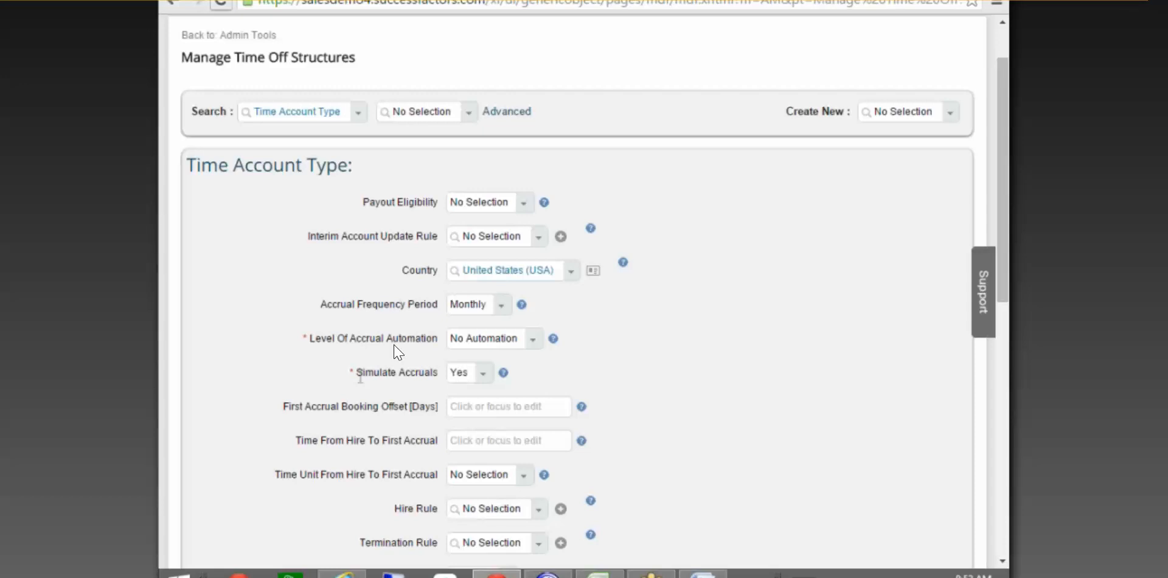
{"action": "left_click", "coordinate": [582, 407]}
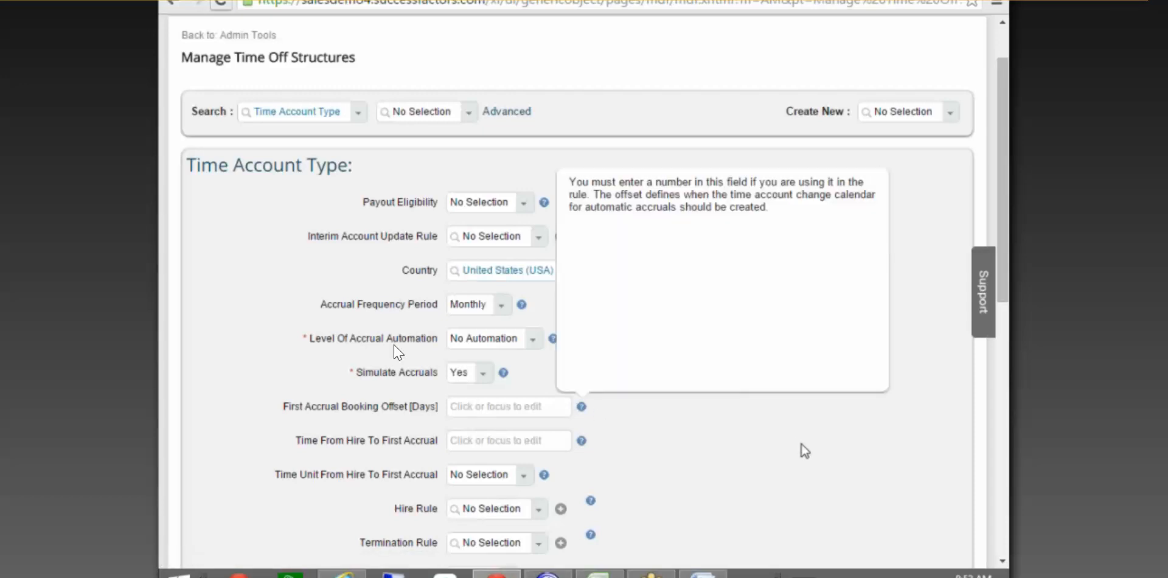
{"action": "left_click", "coordinate": [802, 443]}
{"action": "left_click_drag", "start_coordinate": [1003, 220], "coordinate": [1007, 392]}
{"action": "scroll", "coordinate": [399, 351], "scroll_direction": "down", "scroll_amount": 5}
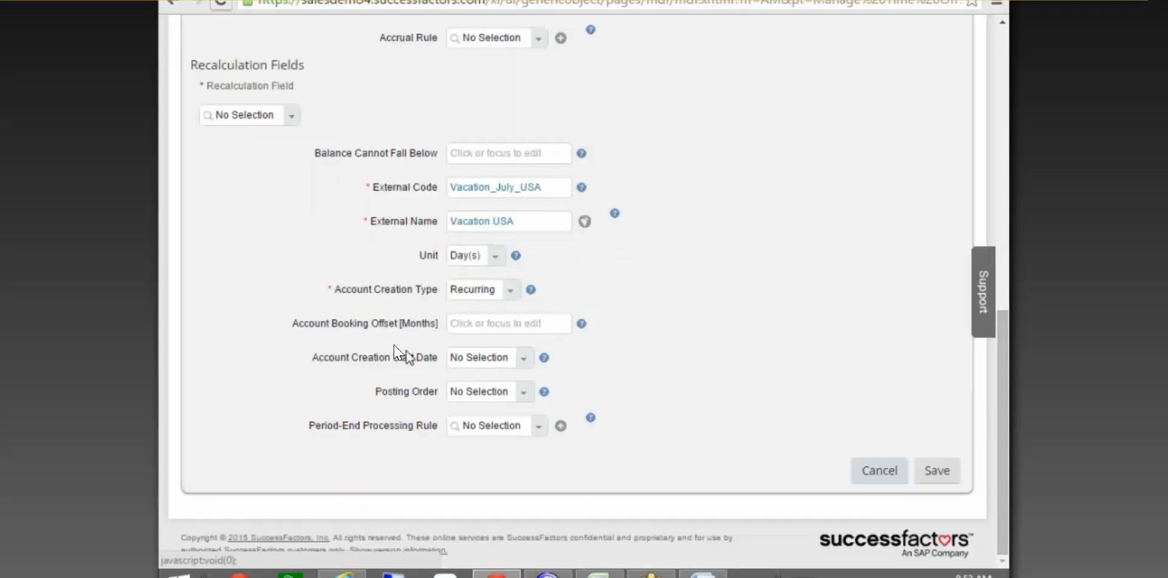
{"action": "left_click", "coordinate": [451, 325]}
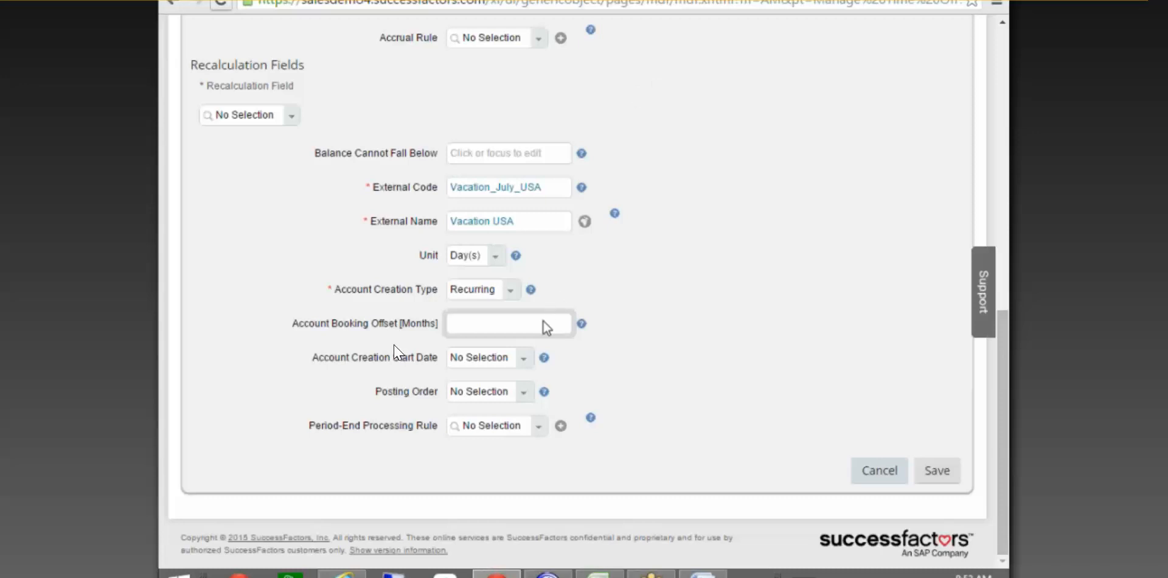
{"action": "type", "text": "3"}
{"action": "left_click", "coordinate": [629, 330]}
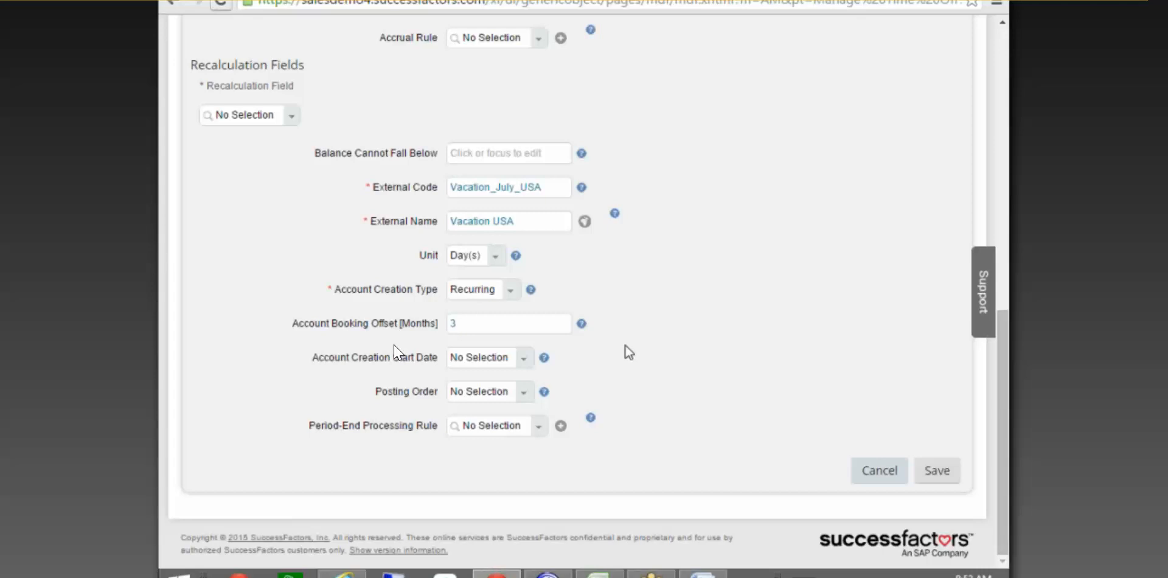
{"action": "left_click_drag", "start_coordinate": [510, 332], "coordinate": [335, 325]}
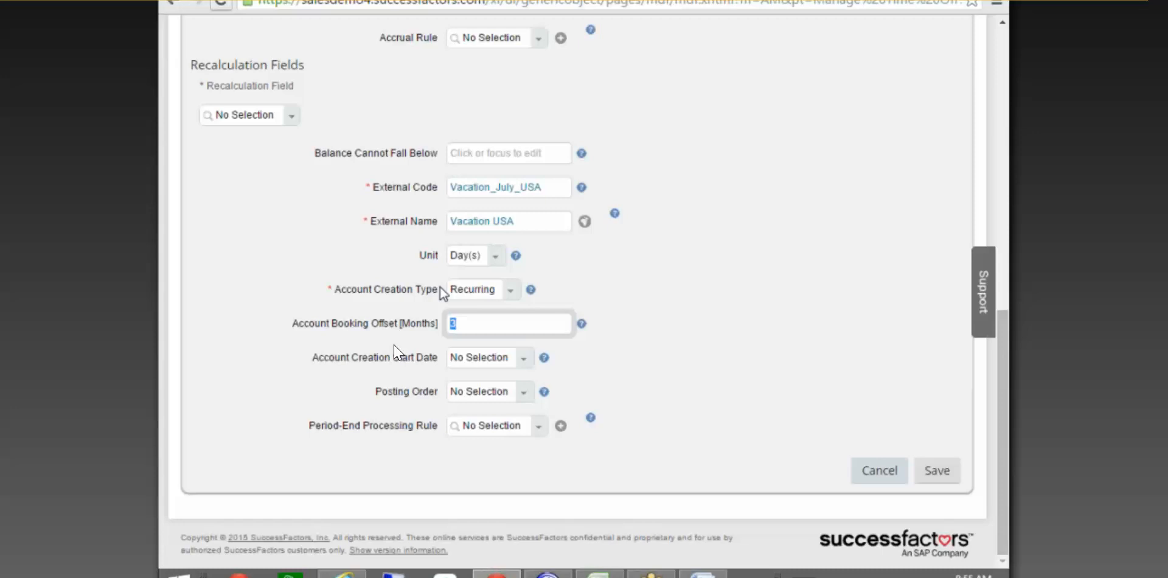
{"action": "left_click", "coordinate": [528, 317]}
{"action": "left_click_drag", "start_coordinate": [475, 322], "coordinate": [371, 328]}
{"action": "key", "text": "BackSpace"}
{"action": "left_click", "coordinate": [681, 295]}
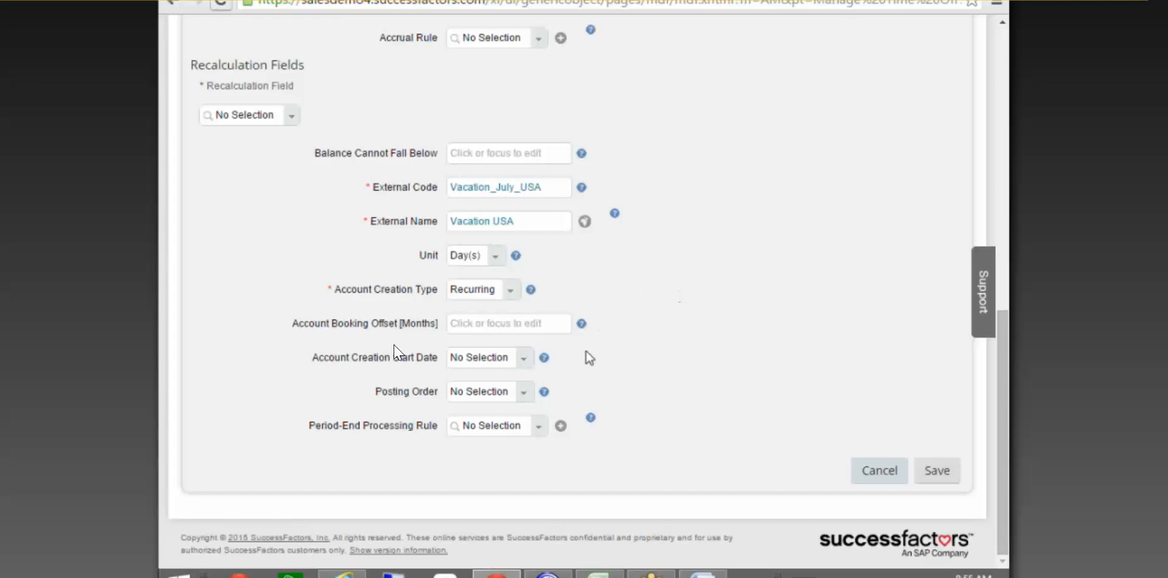
Set Account Creation Start Date to 'Account Valid From (Day or Month) for Time Account Type'.
{"action": "left_click", "coordinate": [524, 358]}
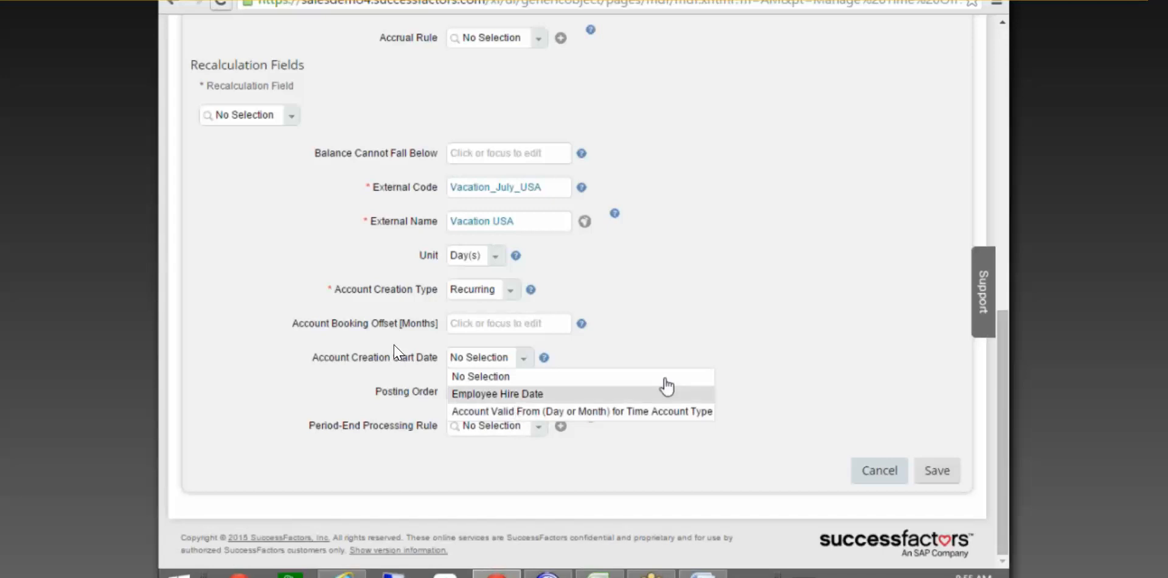
{"action": "left_click", "coordinate": [691, 330]}
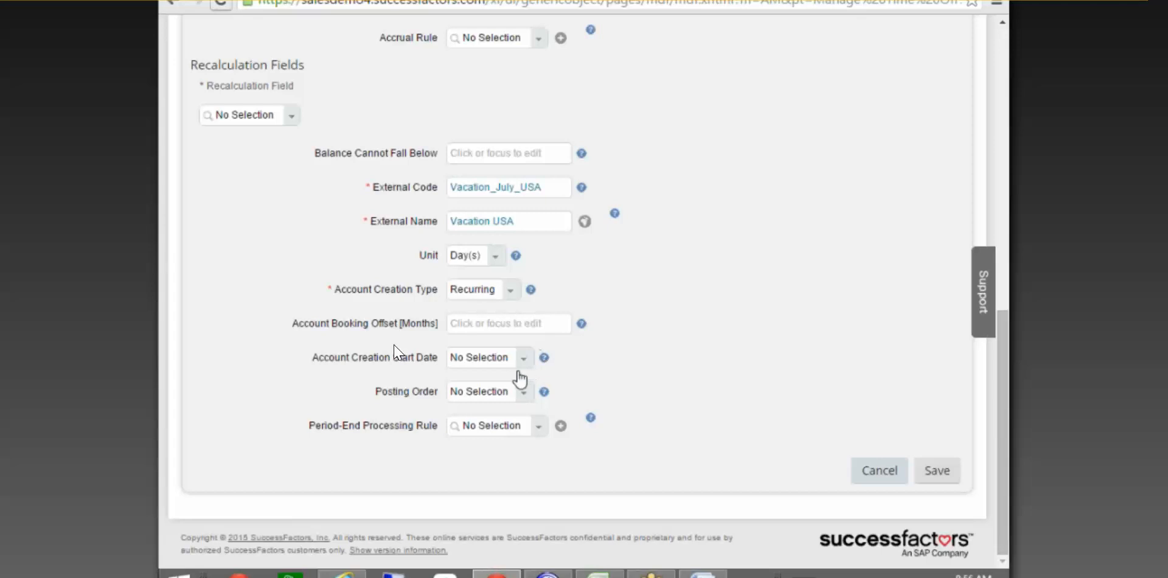
{"action": "left_click", "coordinate": [522, 359]}
{"action": "left_click", "coordinate": [512, 412]}
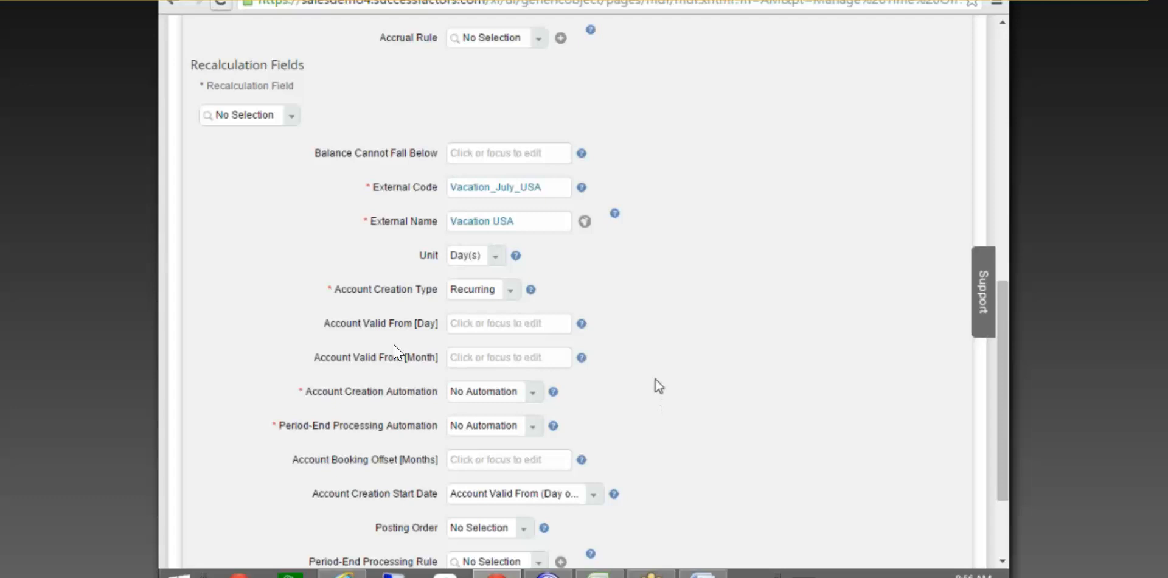
Enter 1 in both the Account Valid From Day and Month fields.
{"action": "left_click", "coordinate": [478, 321]}
{"action": "type", "text": "1"}
{"action": "left_click", "coordinate": [488, 357]}
{"action": "type", "text": "1"}
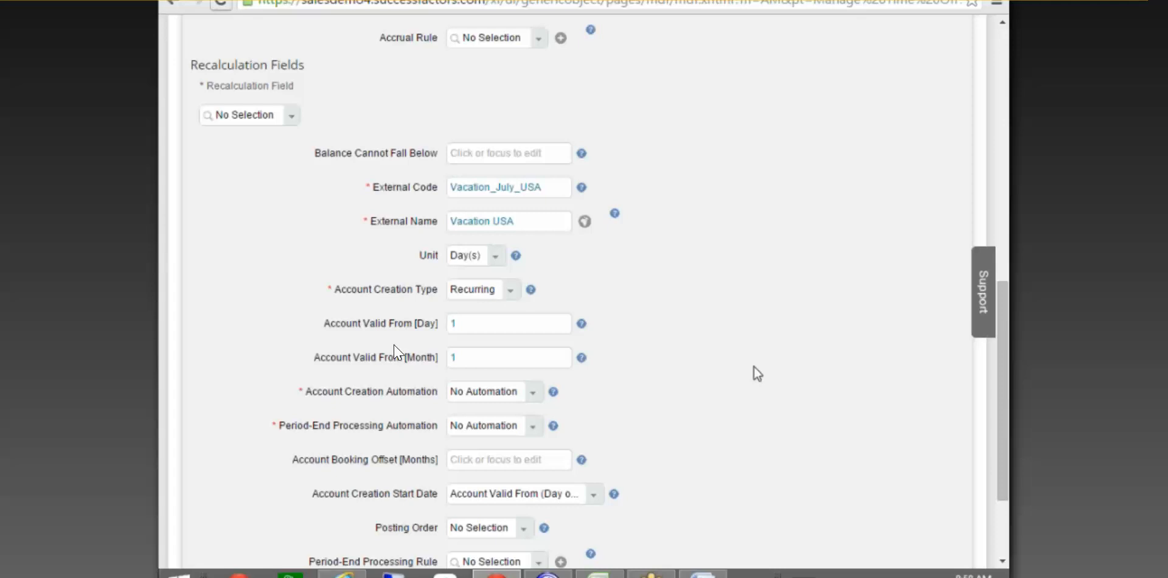
Choose Automatic Account Creation, confirming Account Creation Type remains Recurring.
{"action": "left_click", "coordinate": [533, 392]}
{"action": "left_click", "coordinate": [506, 449]}
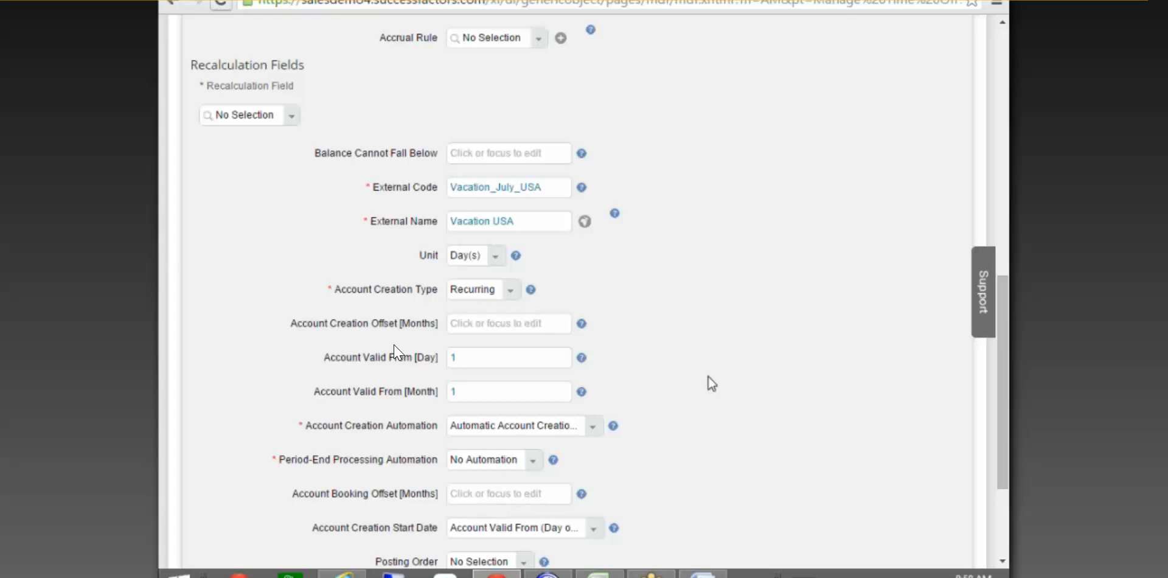
{"action": "scroll", "coordinate": [753, 398], "scroll_direction": "down", "scroll_amount": 2}
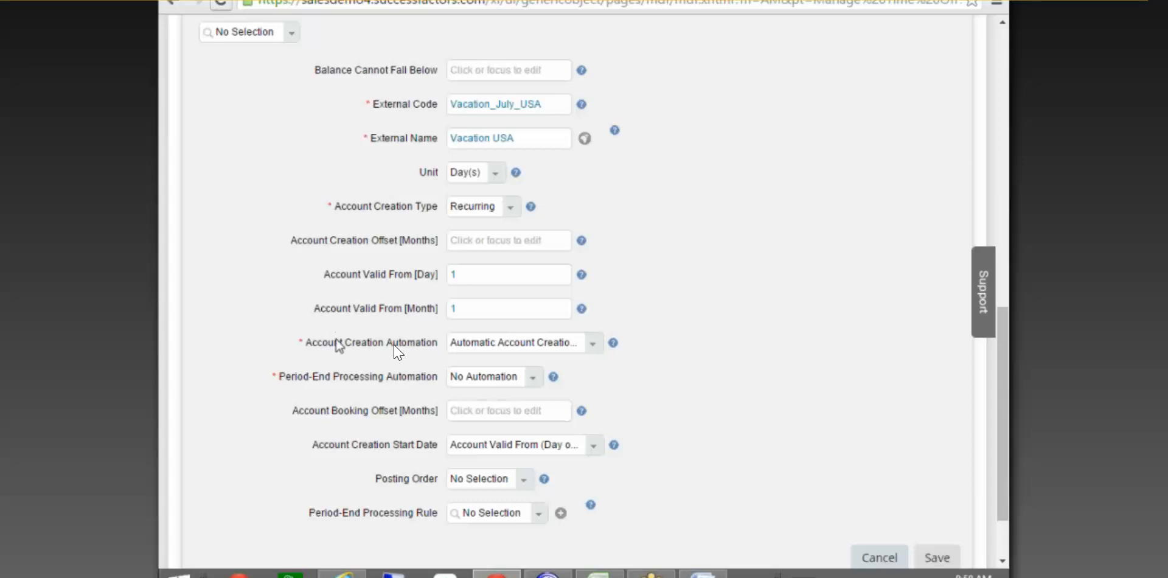
{"action": "left_click", "coordinate": [478, 274]}
{"action": "left_click", "coordinate": [478, 309]}
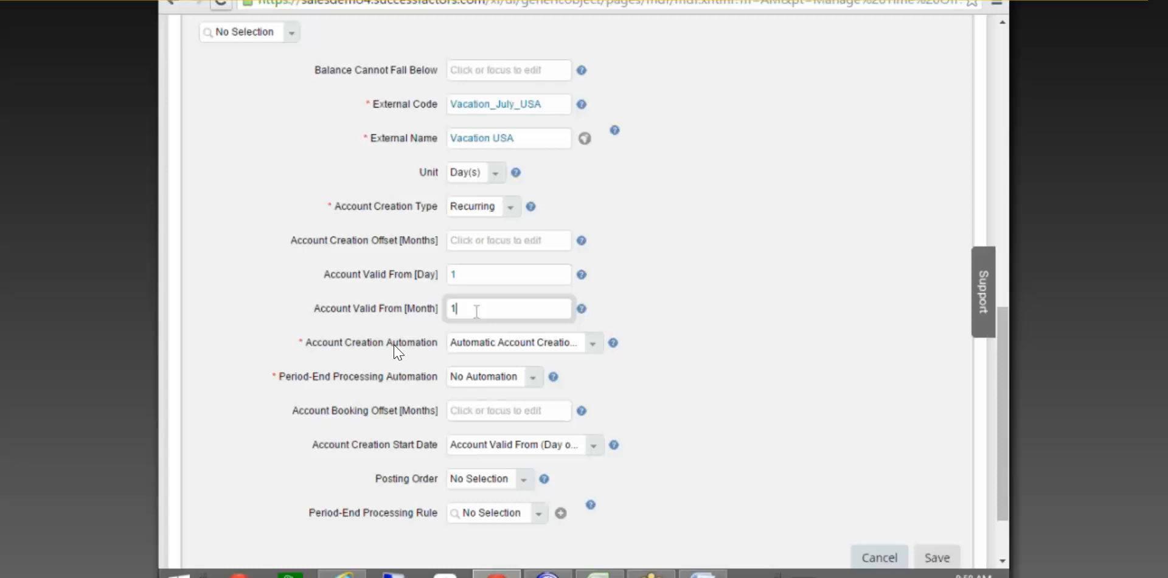
{"action": "left_click", "coordinate": [512, 207]}
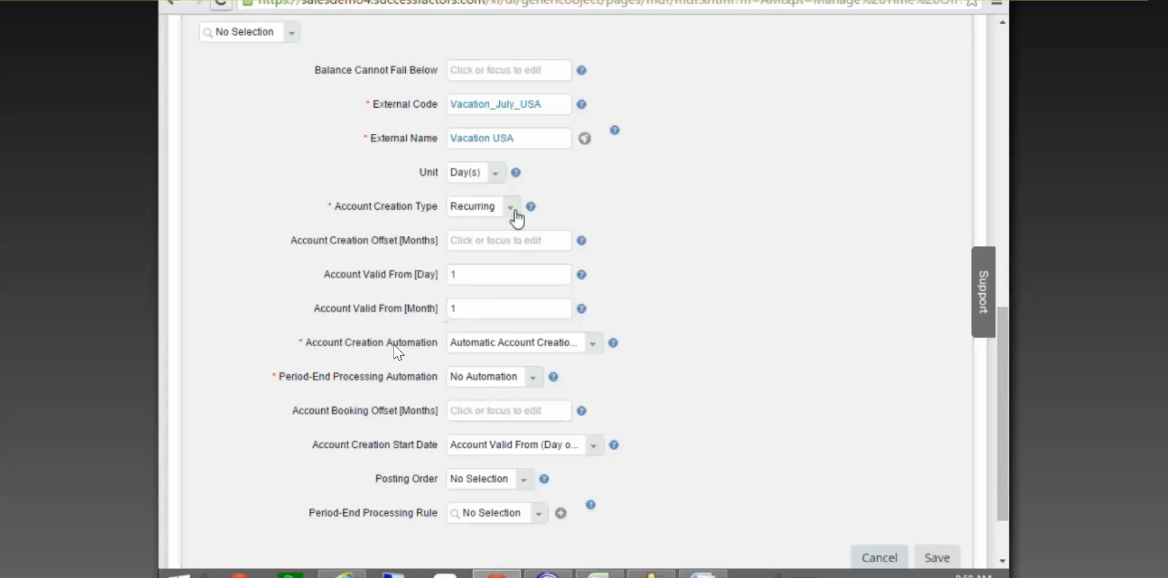
{"action": "left_click", "coordinate": [754, 240]}
{"action": "left_click", "coordinate": [592, 342]}
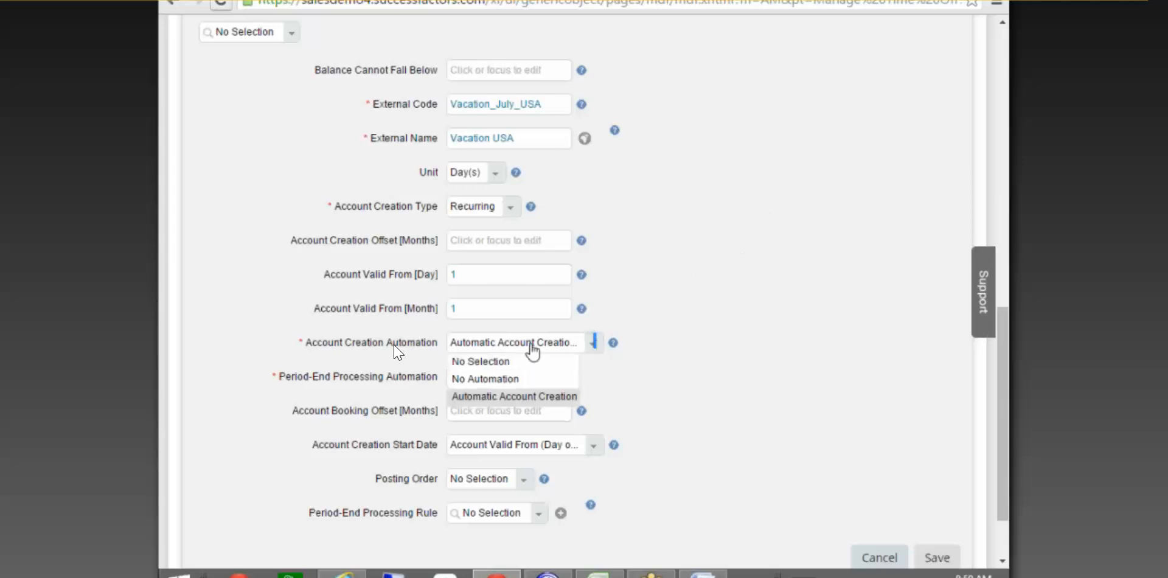
Switch Account Creation Automation back to No Automation.
{"action": "left_click", "coordinate": [487, 364]}
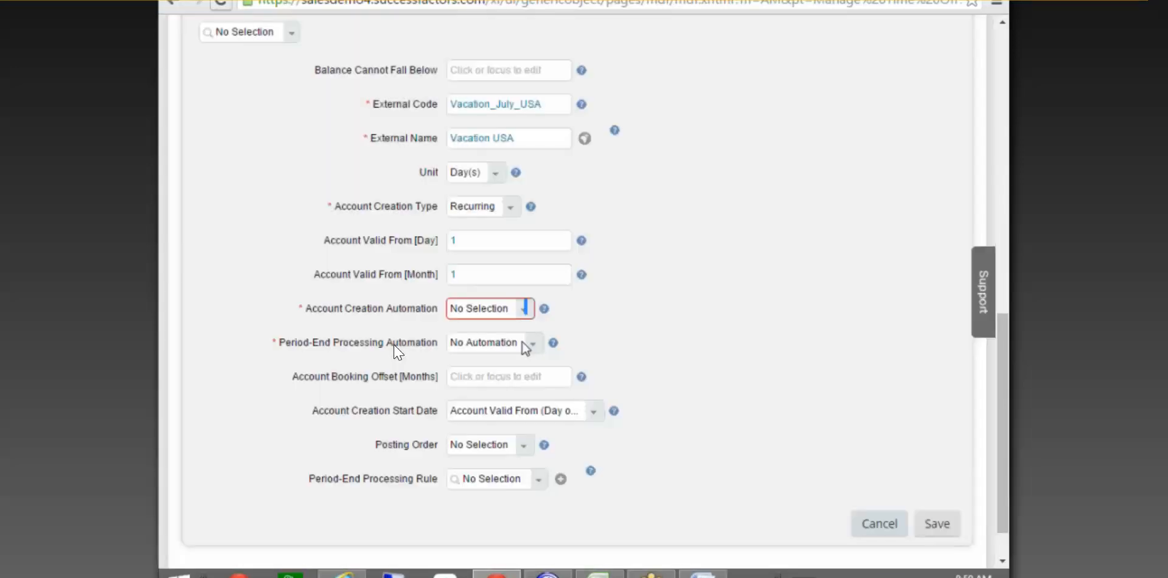
{"action": "left_click", "coordinate": [525, 308]}
{"action": "left_click", "coordinate": [501, 346]}
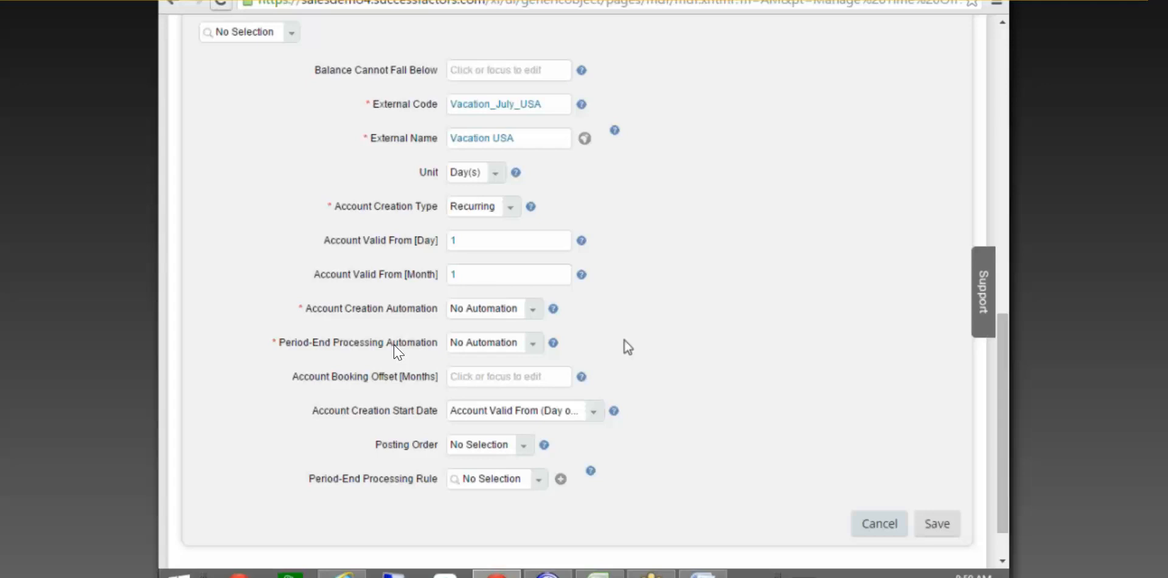
{"action": "left_click", "coordinate": [518, 372]}
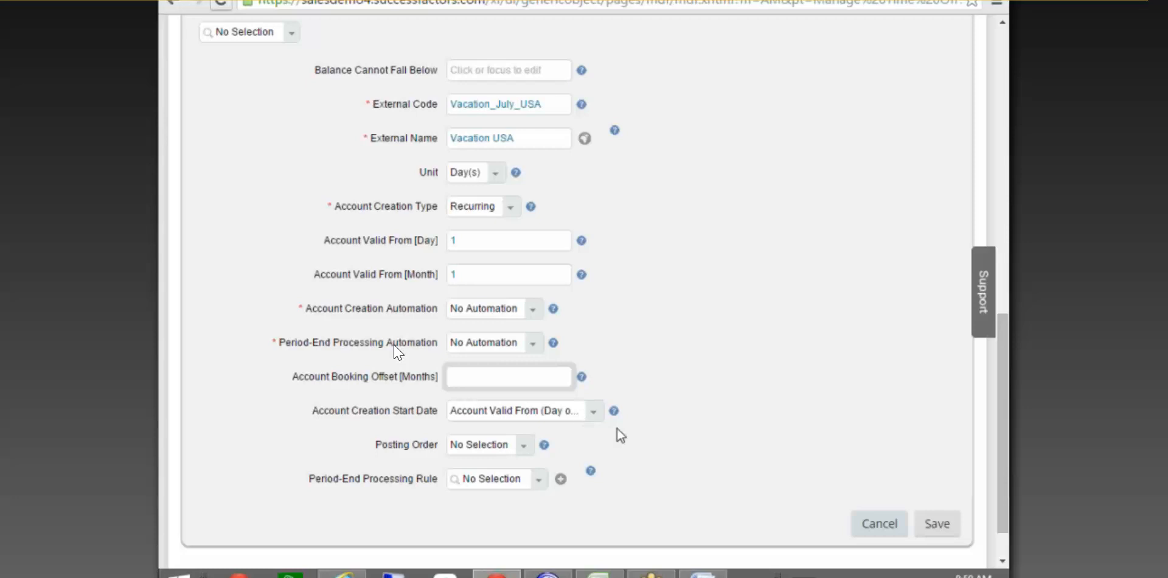
Choose Newest First from the Posting Order list.
{"action": "scroll", "coordinate": [553, 409], "scroll_direction": "down", "scroll_amount": 1}
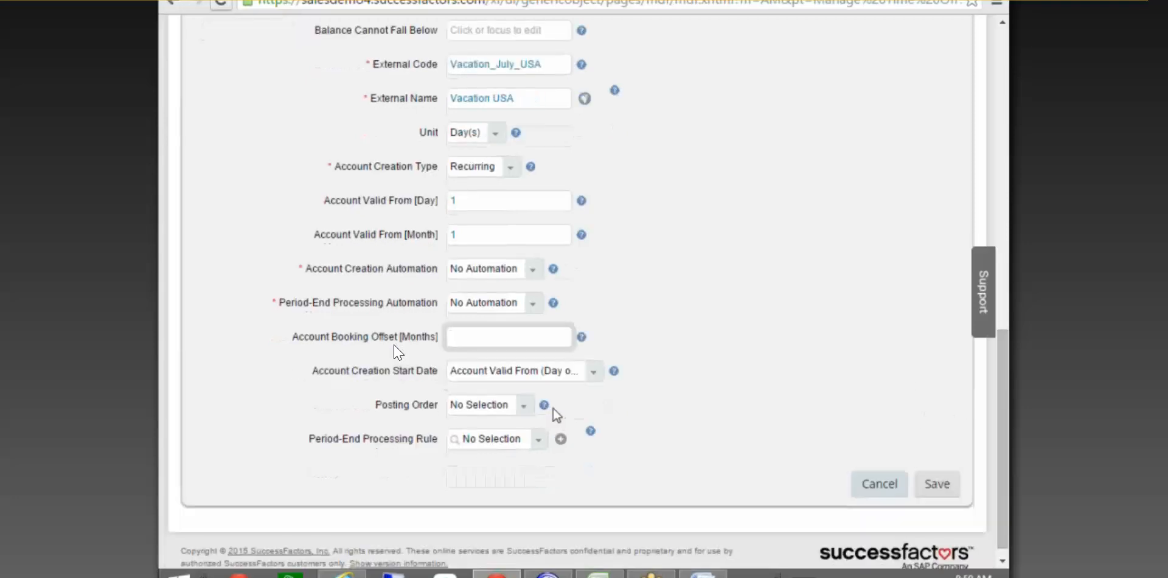
{"action": "left_click", "coordinate": [523, 406]}
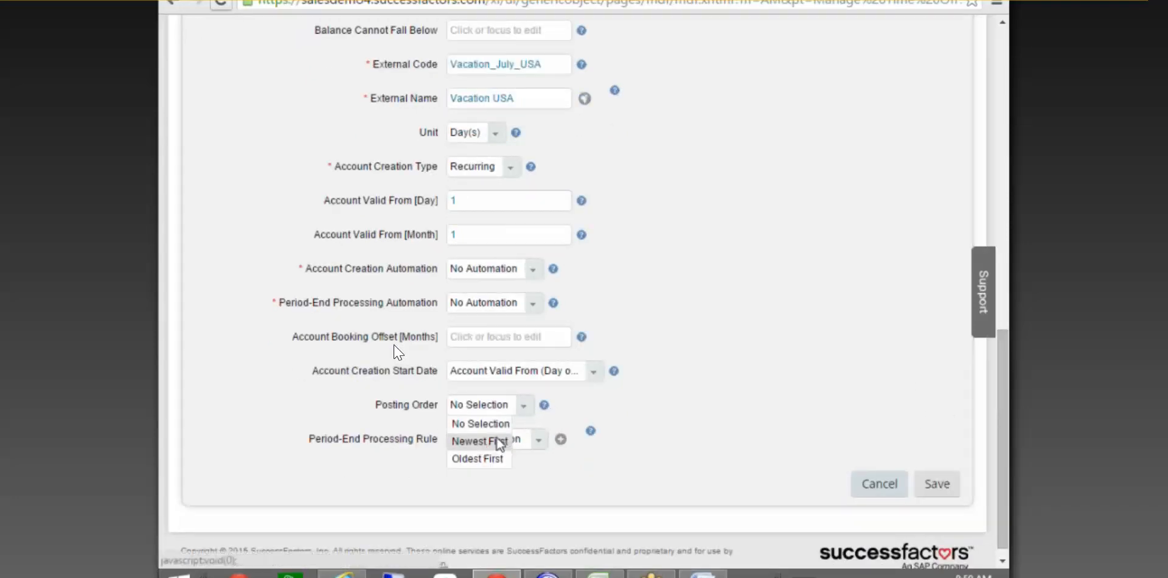
{"action": "left_click", "coordinate": [472, 448]}
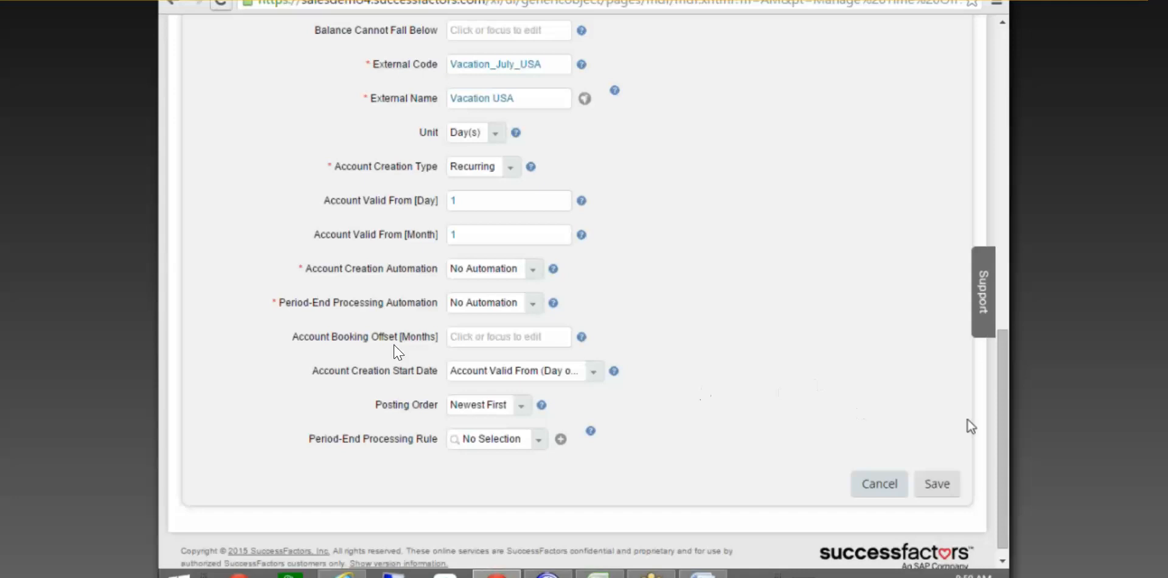
{"action": "left_click_drag", "start_coordinate": [1004, 409], "coordinate": [1007, 197]}
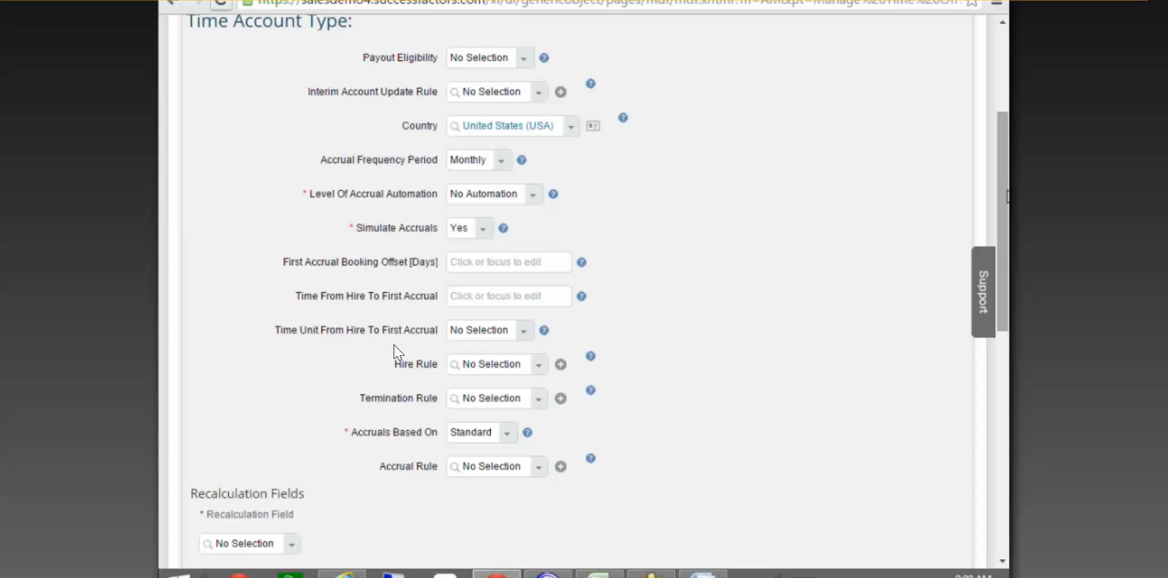
Browse the Accrual Rule list, then close it without choosing a rule.
{"action": "left_click_drag", "start_coordinate": [1007, 197], "coordinate": [1006, 197]}
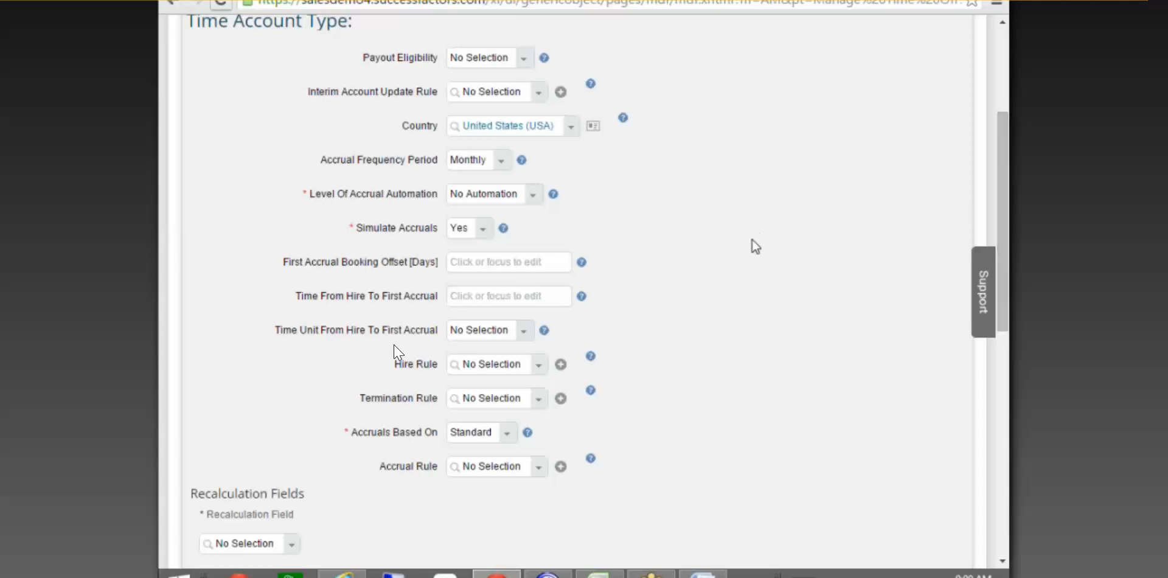
{"action": "left_click_drag", "start_coordinate": [1002, 211], "coordinate": [1006, 231]}
{"action": "scroll", "coordinate": [396, 352], "scroll_direction": "down", "scroll_amount": 8}
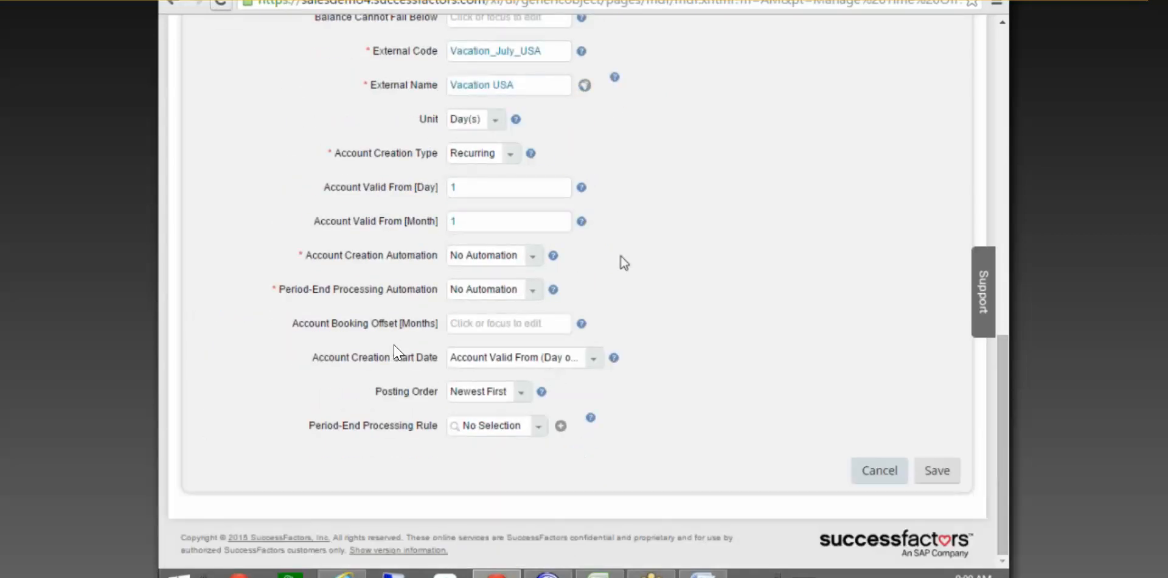
{"action": "left_click_drag", "start_coordinate": [1007, 381], "coordinate": [995, 186]}
{"action": "left_click", "coordinate": [539, 381]}
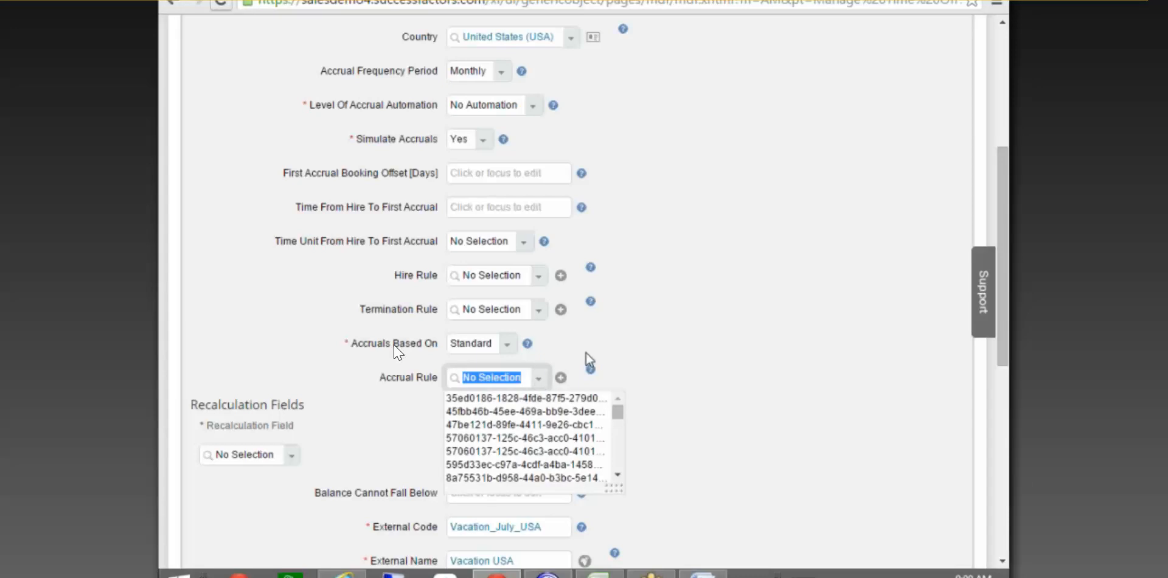
{"action": "left_click_drag", "start_coordinate": [616, 420], "coordinate": [619, 487]}
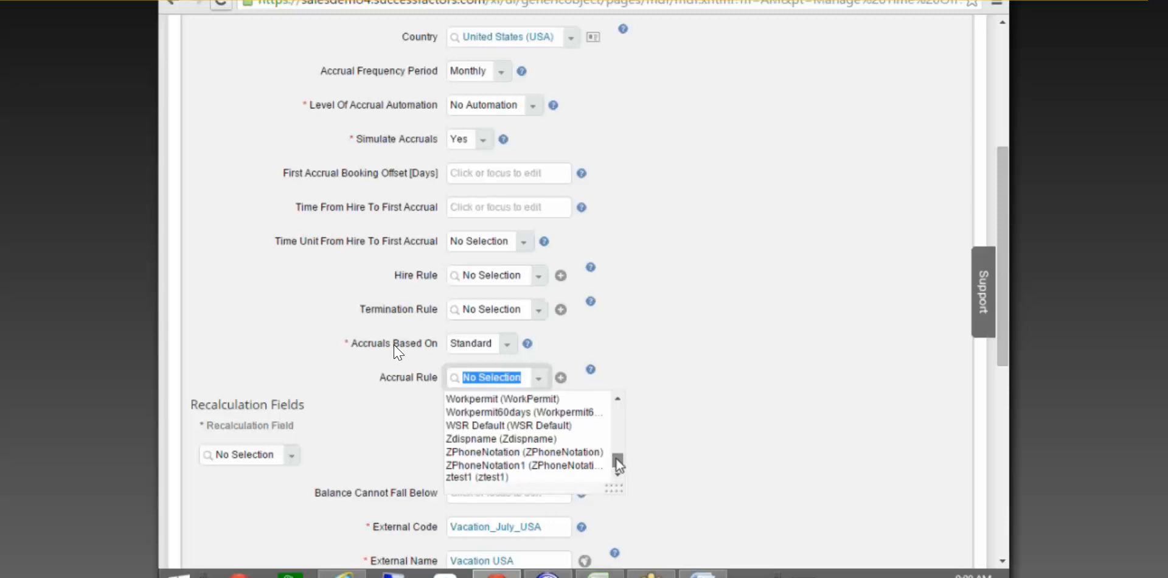
{"action": "left_click", "coordinate": [688, 376]}
Select visa (visa) as the Accrual Rule.
{"action": "left_click_drag", "start_coordinate": [1005, 363], "coordinate": [957, 506]}
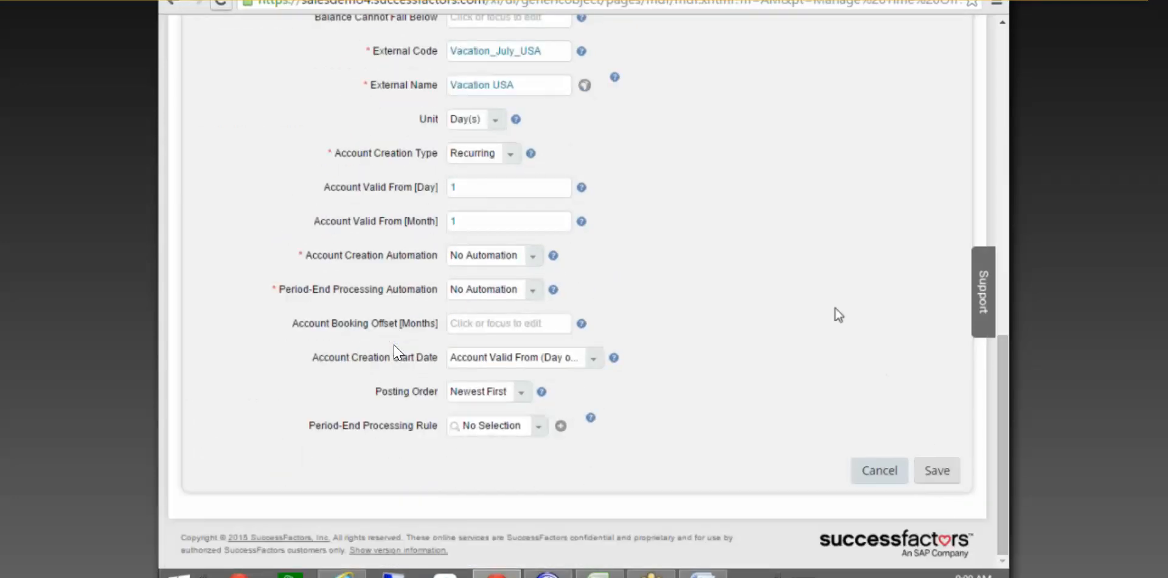
{"action": "scroll", "coordinate": [395, 352], "scroll_direction": "up", "scroll_amount": 5}
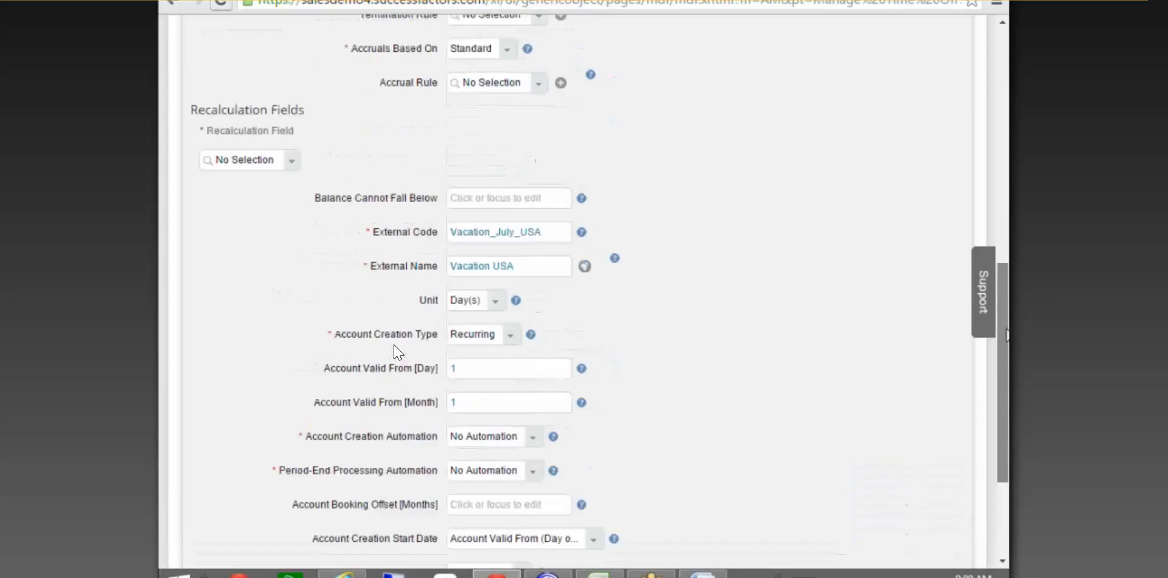
{"action": "left_click", "coordinate": [535, 230]}
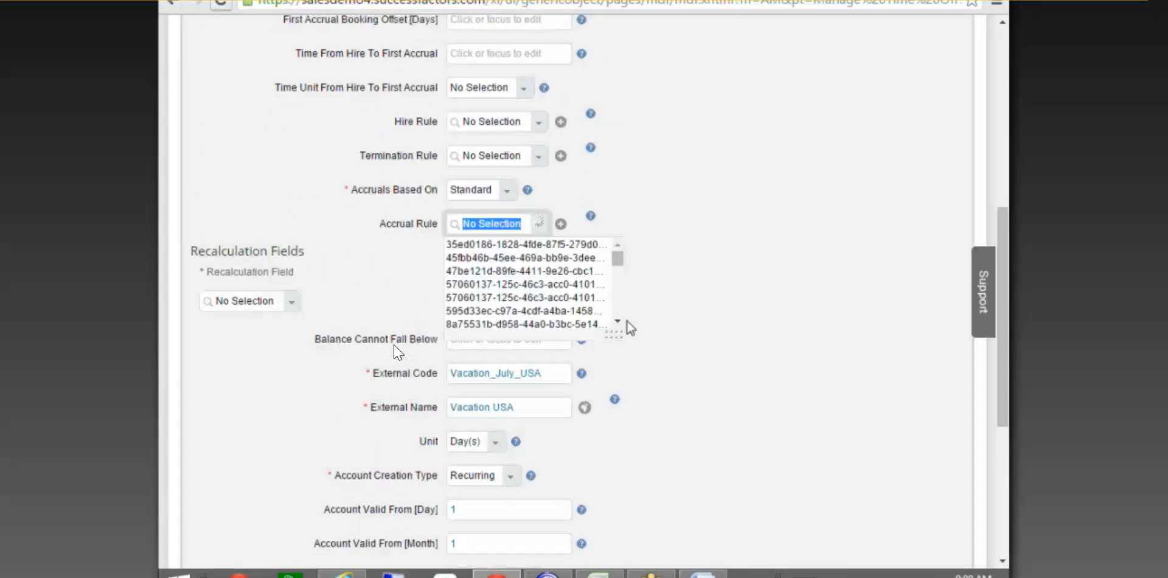
{"action": "left_click_drag", "start_coordinate": [625, 261], "coordinate": [628, 330]}
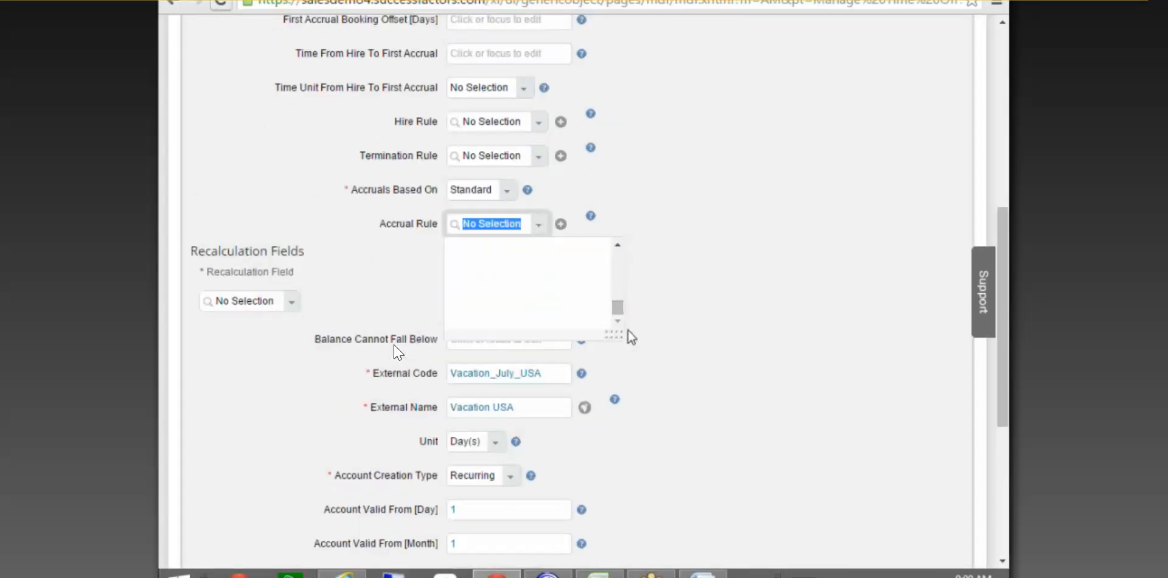
{"action": "scroll", "coordinate": [496, 291], "scroll_direction": "up", "scroll_amount": 1}
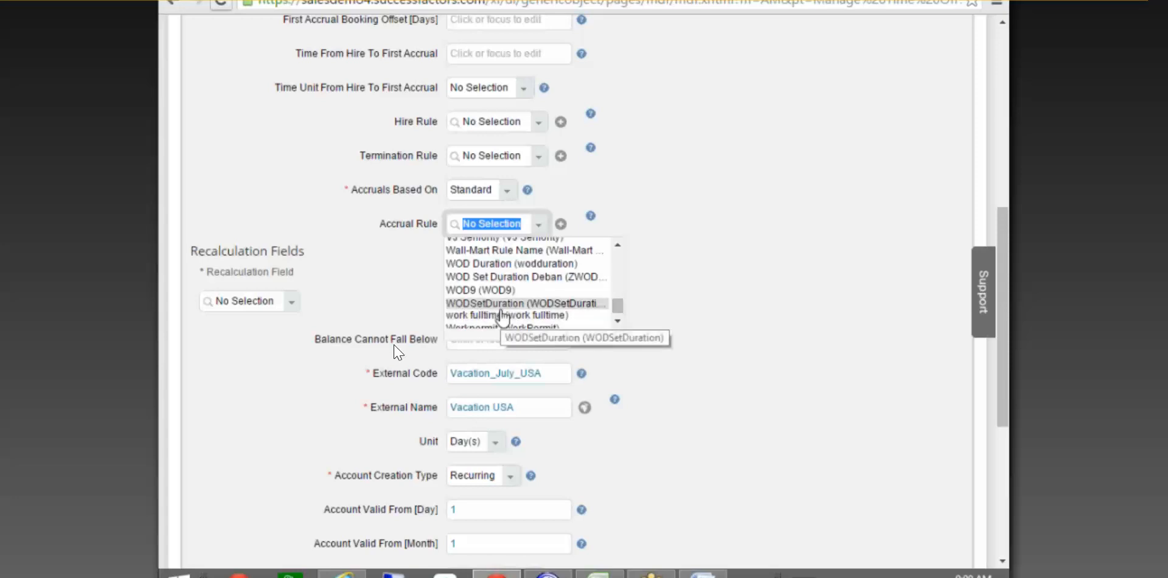
{"action": "scroll", "coordinate": [549, 286], "scroll_direction": "down", "scroll_amount": 1}
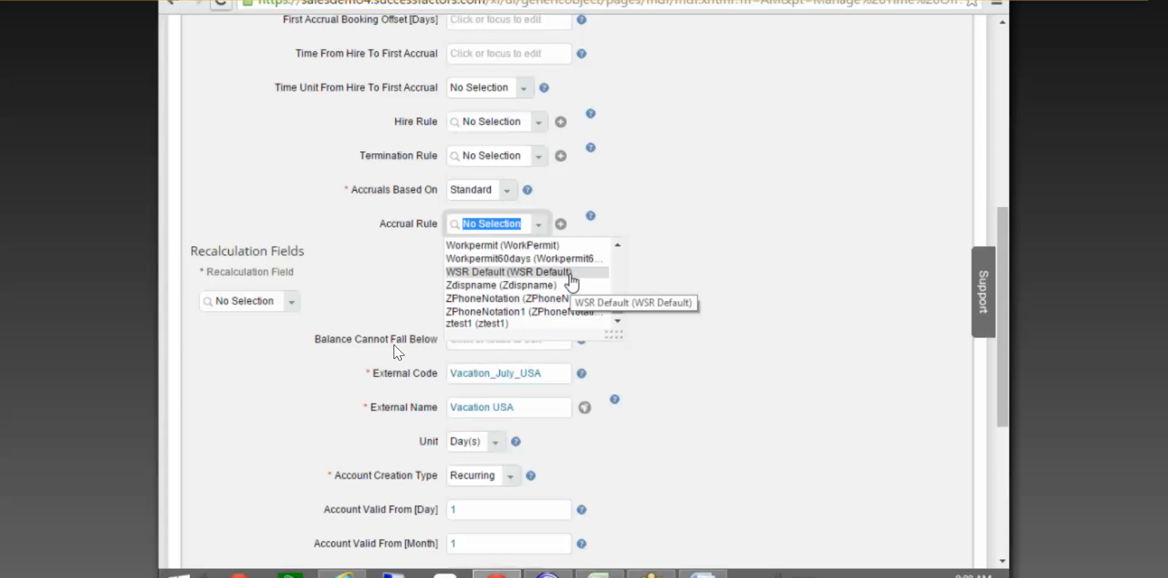
{"action": "scroll", "coordinate": [571, 281], "scroll_direction": "up", "scroll_amount": 2}
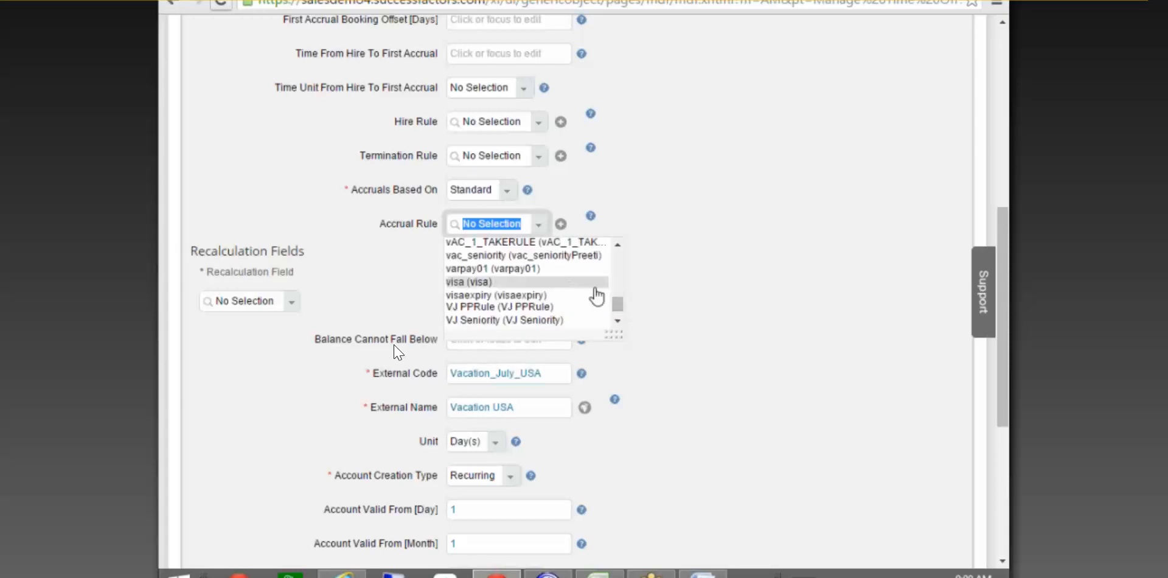
{"action": "left_click", "coordinate": [572, 281]}
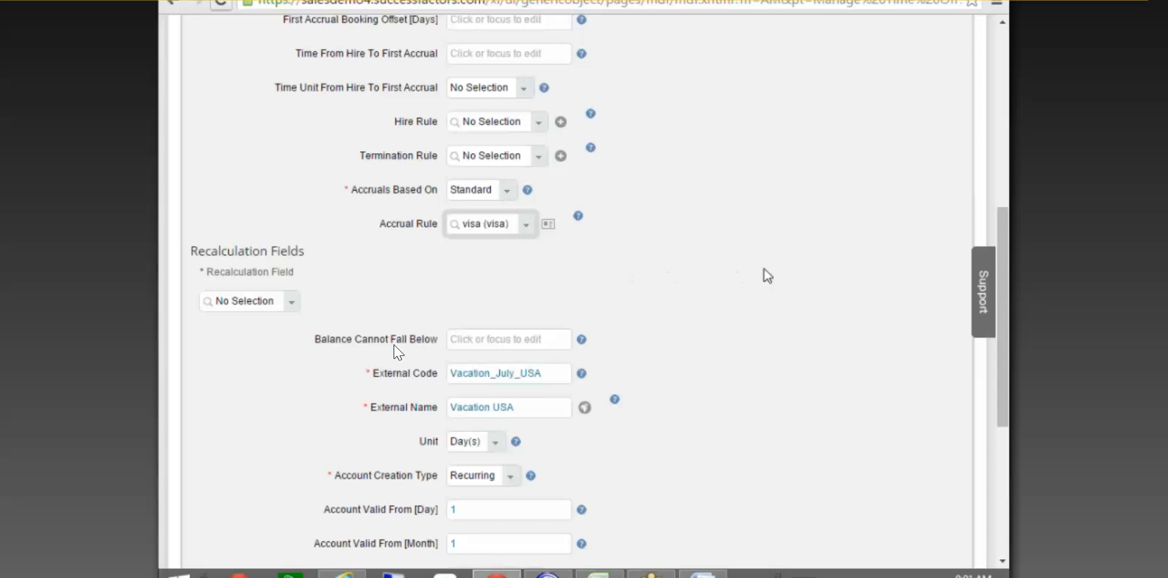
{"action": "left_click_drag", "start_coordinate": [1005, 267], "coordinate": [1007, 339]}
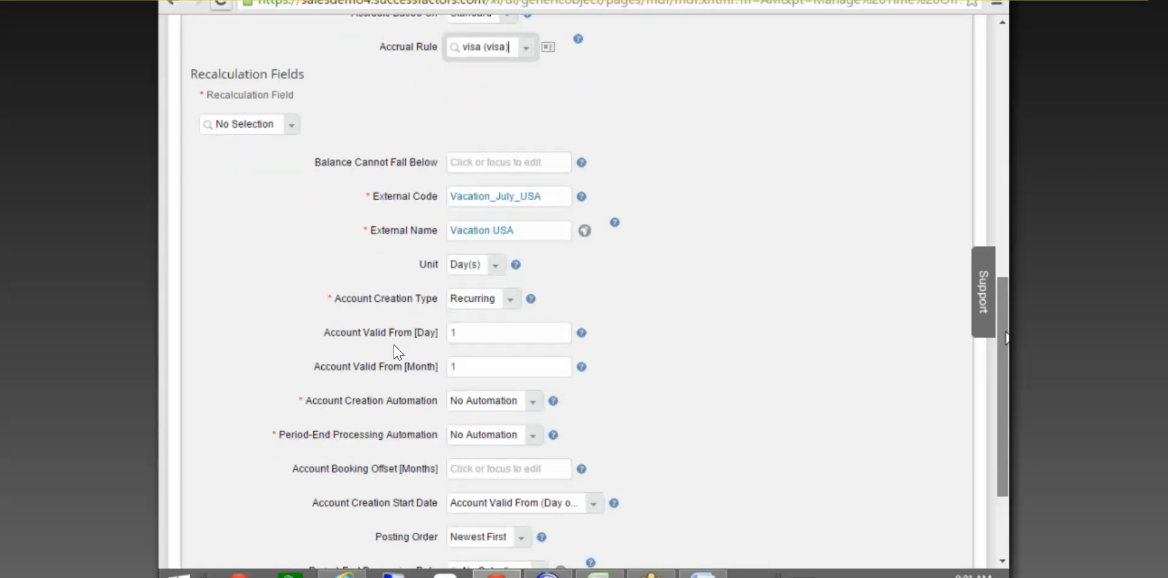
{"action": "scroll", "coordinate": [397, 351], "scroll_direction": "down", "scroll_amount": 3}
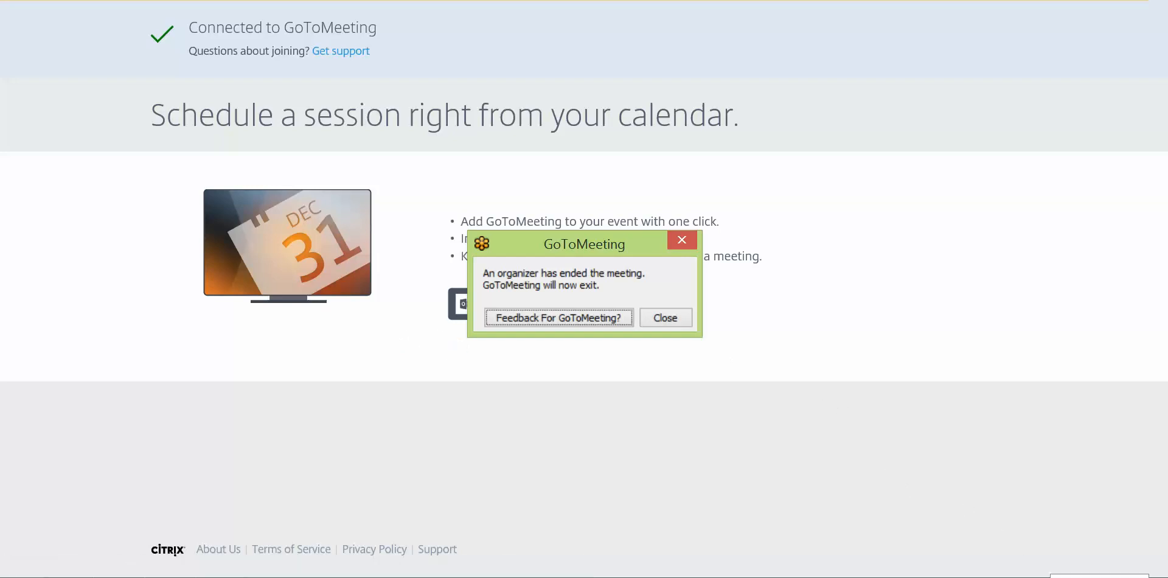
Show the hidden taskbar icons after the organizer ended the GoToMeeting session.
{"action": "left_click", "coordinate": [1042, 577]}
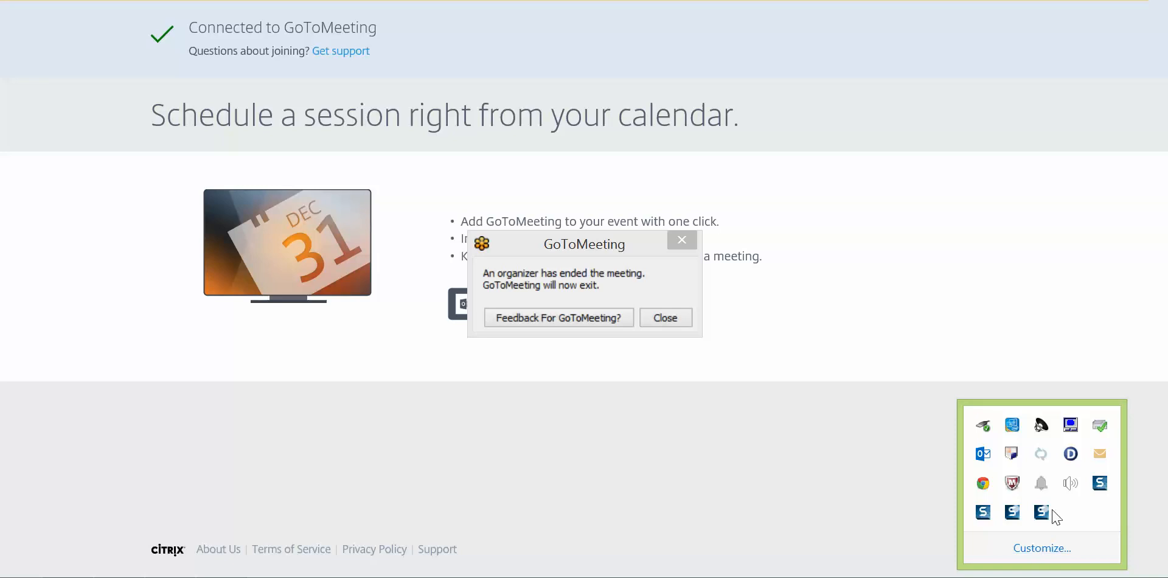